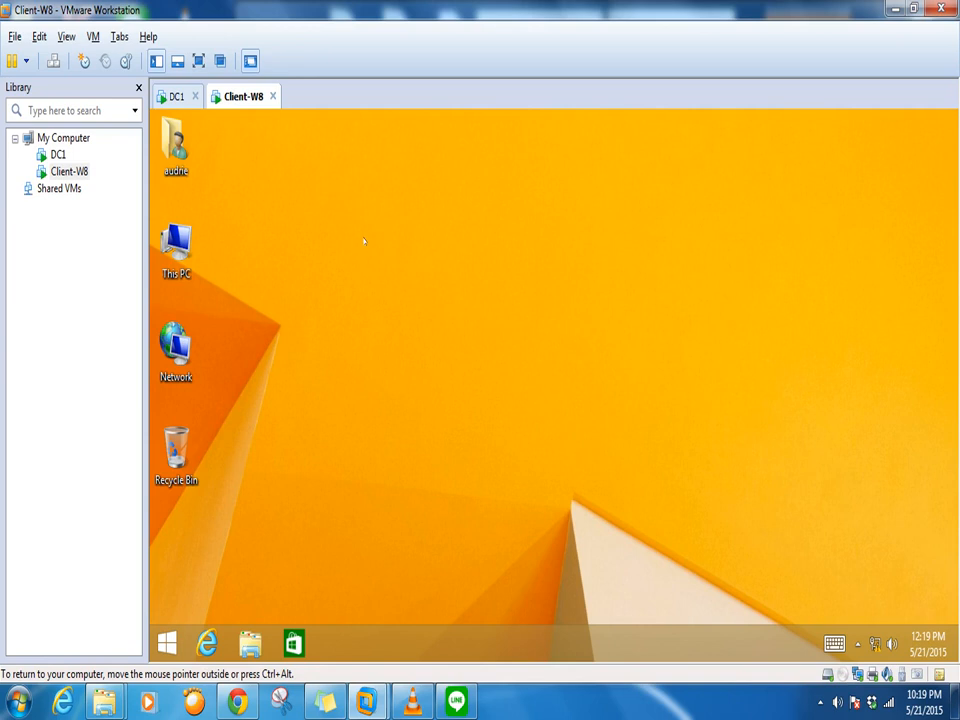
Bring up Server Manager's dashboard on DC1, then return to the Client-W8 desktop
left_click(173, 100)
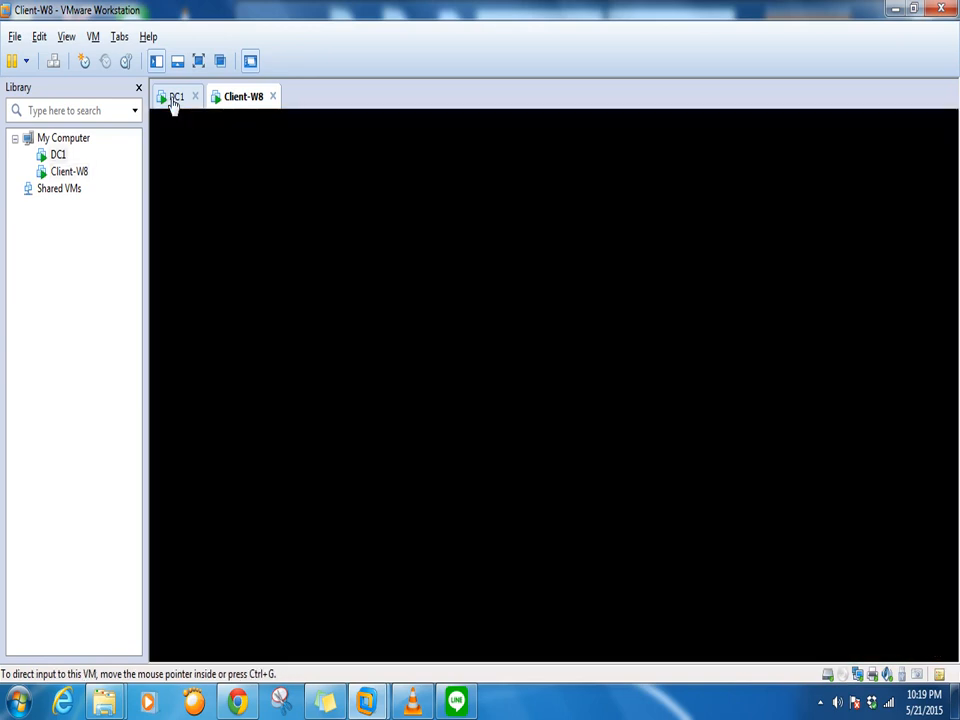
left_click(173, 100)
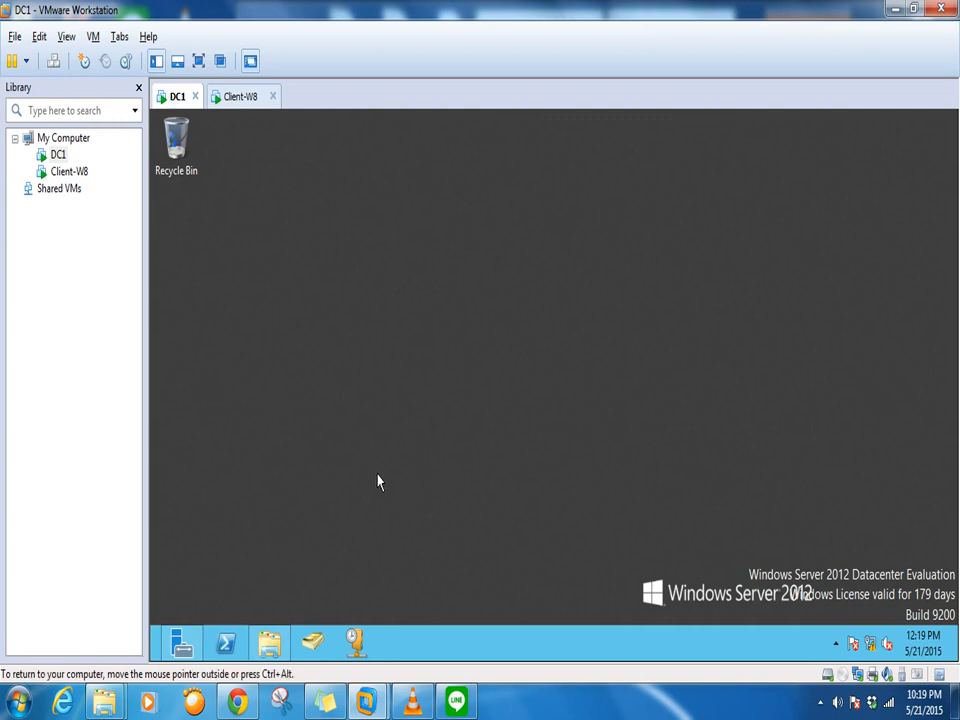
left_click(182, 640)
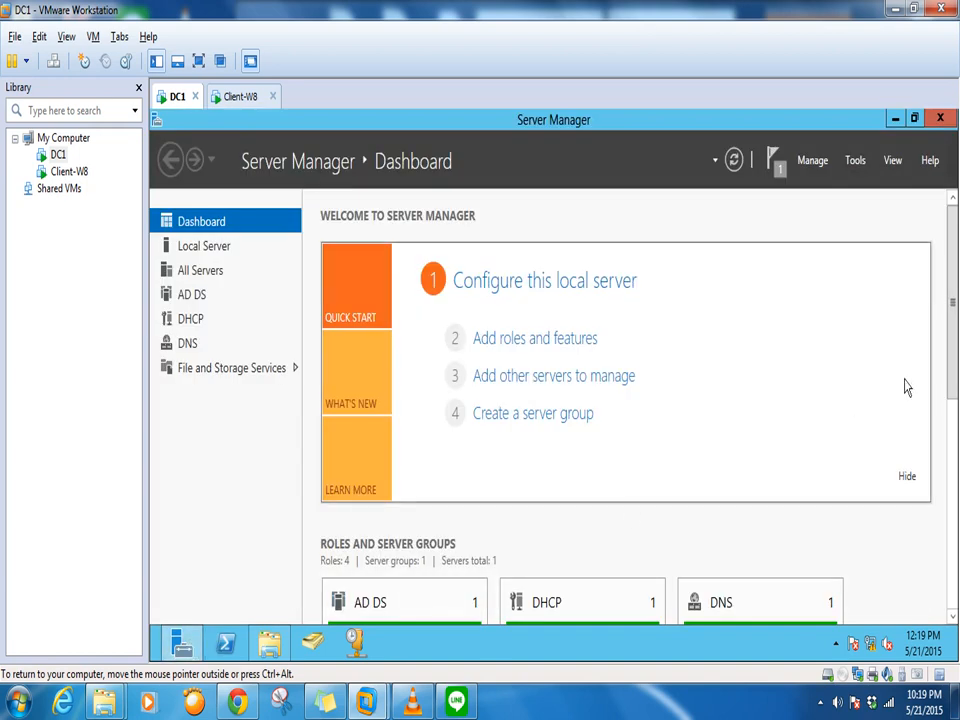
scroll(428, 326, "down", 2)
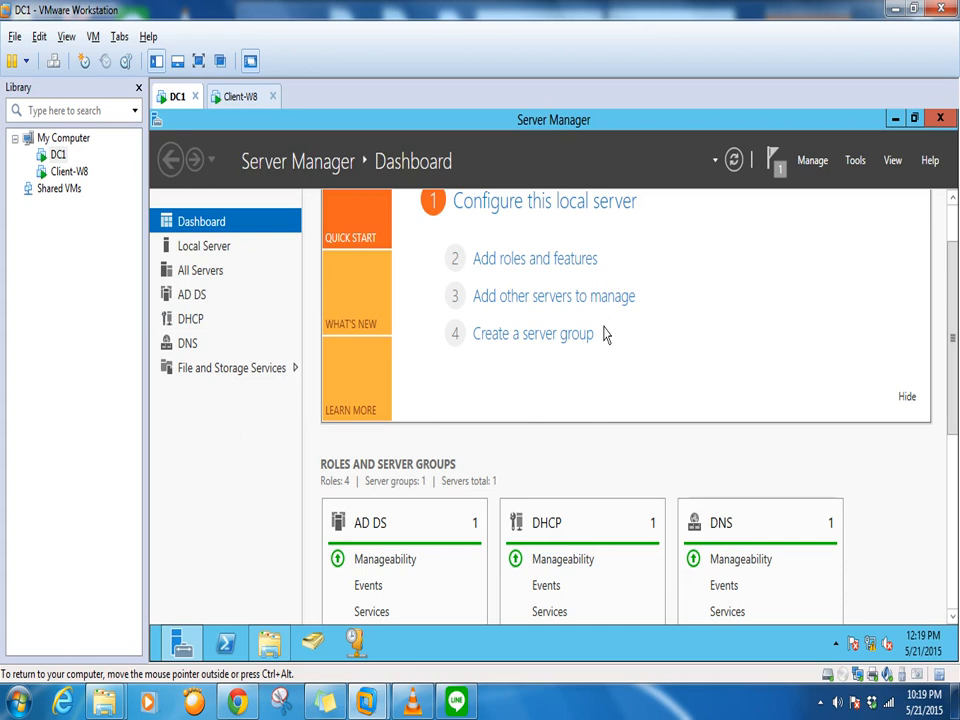
left_click(241, 100)
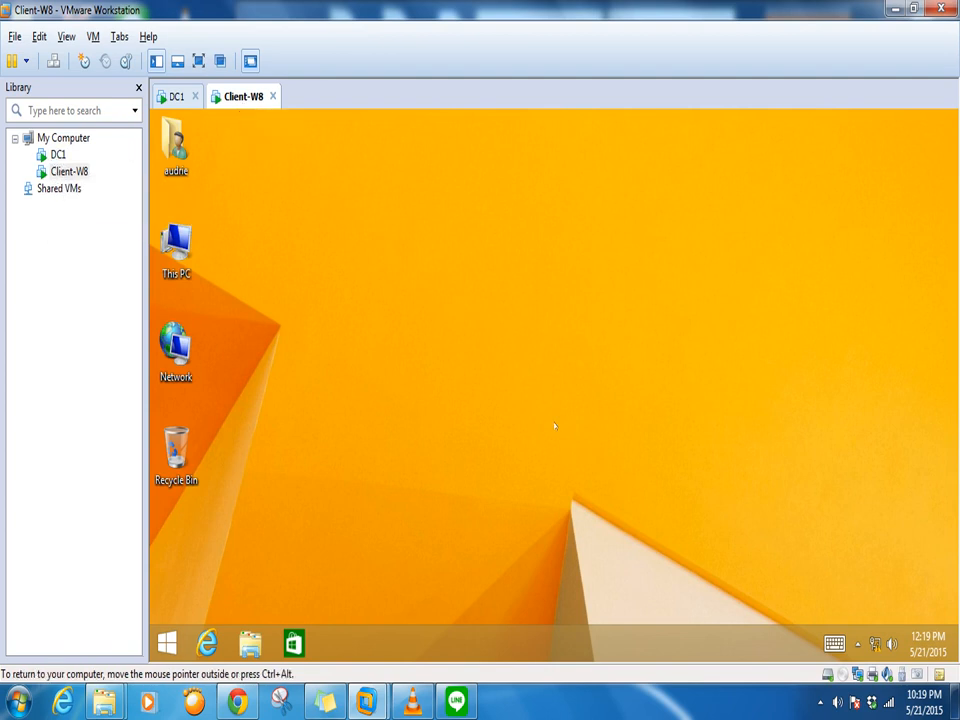
Run ipconfig in a Client-W8 command prompt to view its IP configuration
key("super+r")
type("cmd")
key("Return")
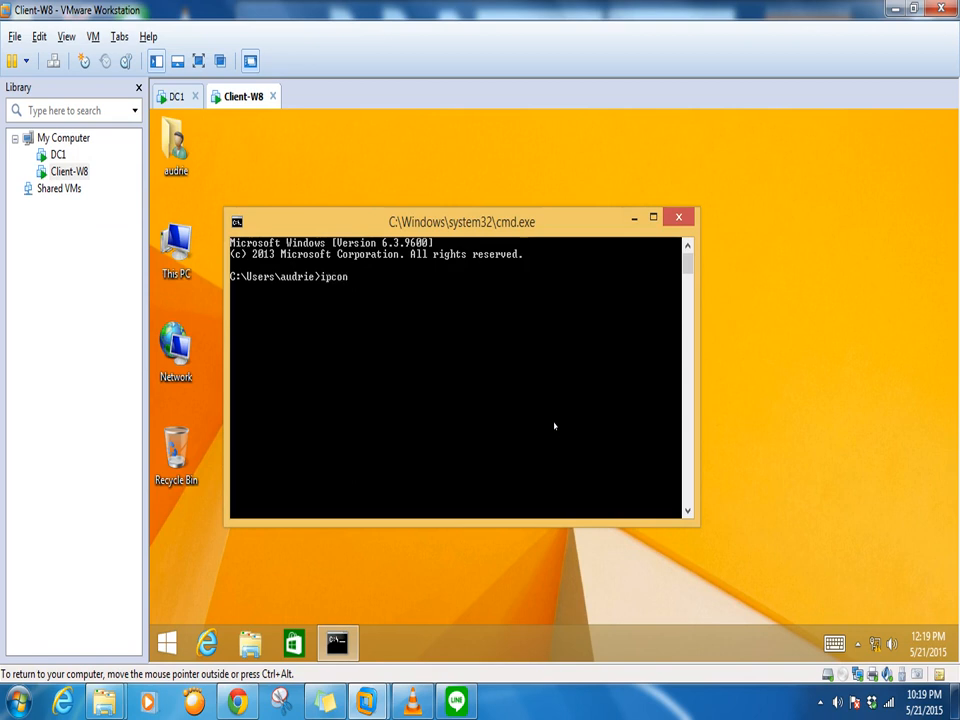
type("ipconfig")
key("Return")
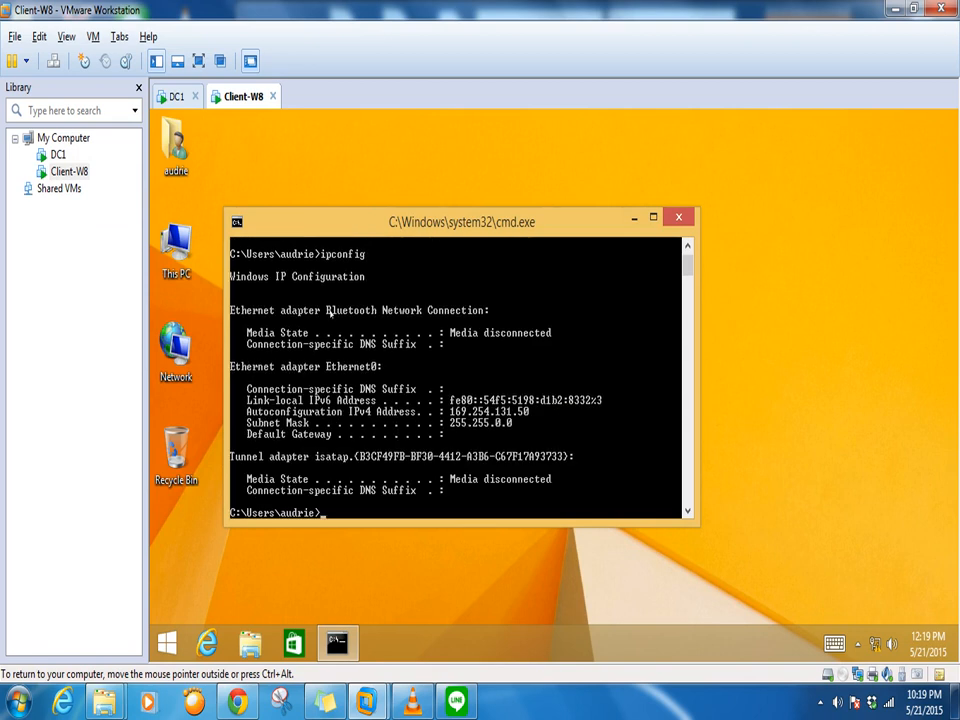
Check VMnet19's host-only subnet 192.168.86.0 in the Virtual Network Editor, then return to DC1
left_click(40, 36)
left_click(71, 136)
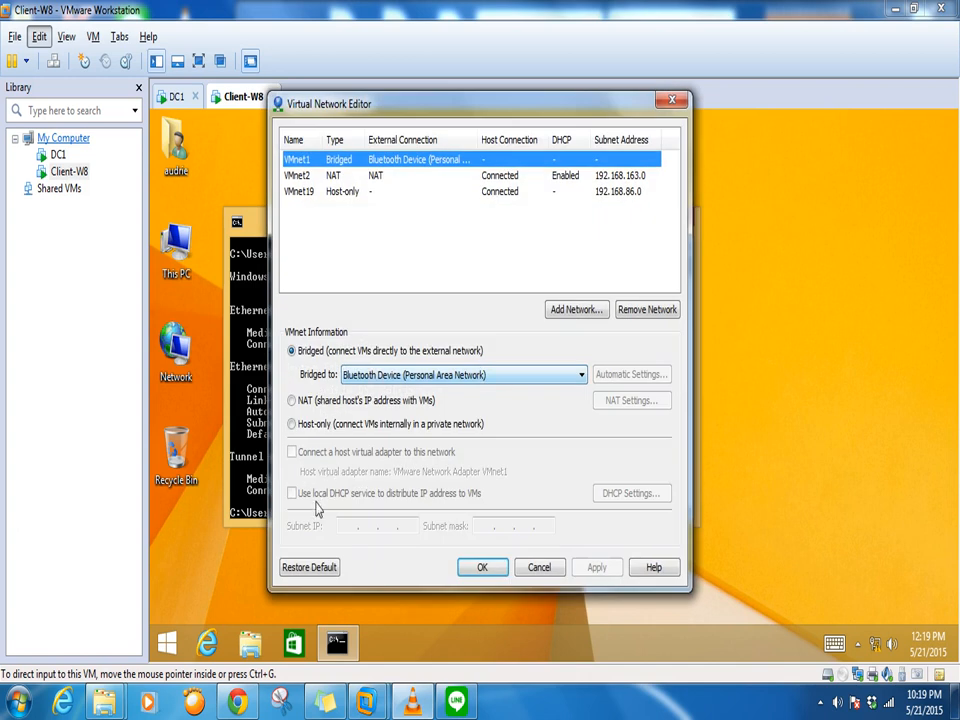
left_click(336, 195)
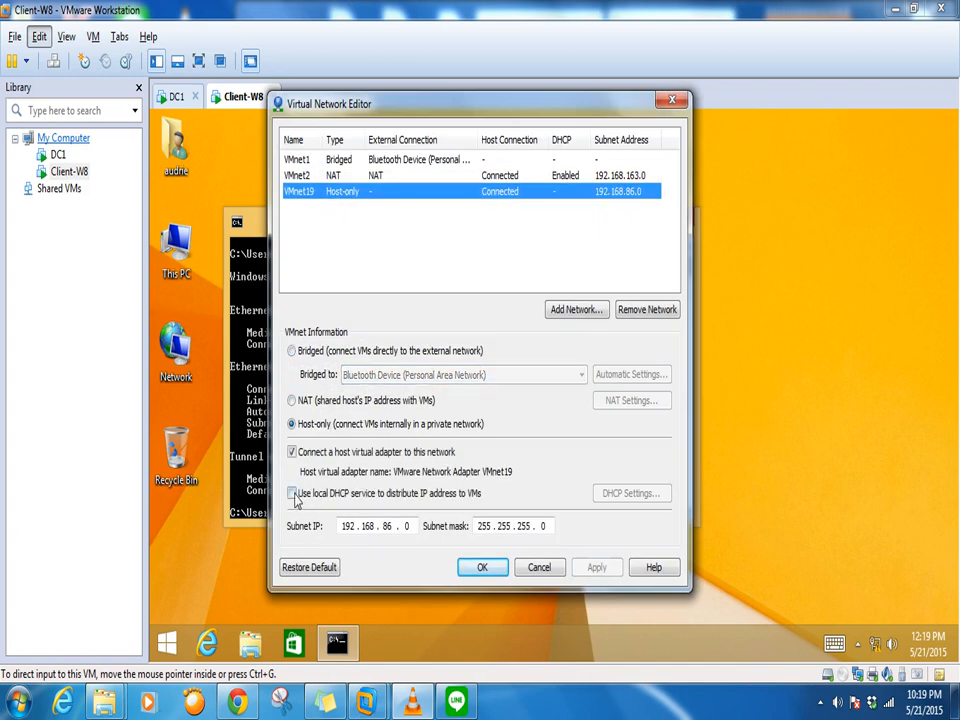
left_click(538, 568)
left_click(175, 96)
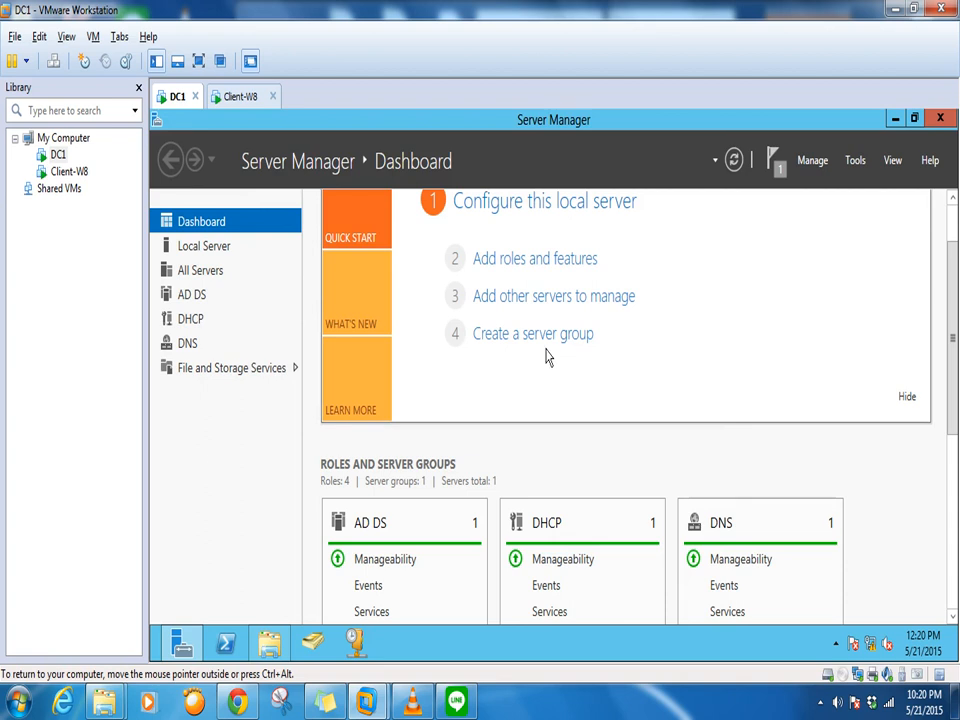
left_click(93, 36)
left_click(476, 333)
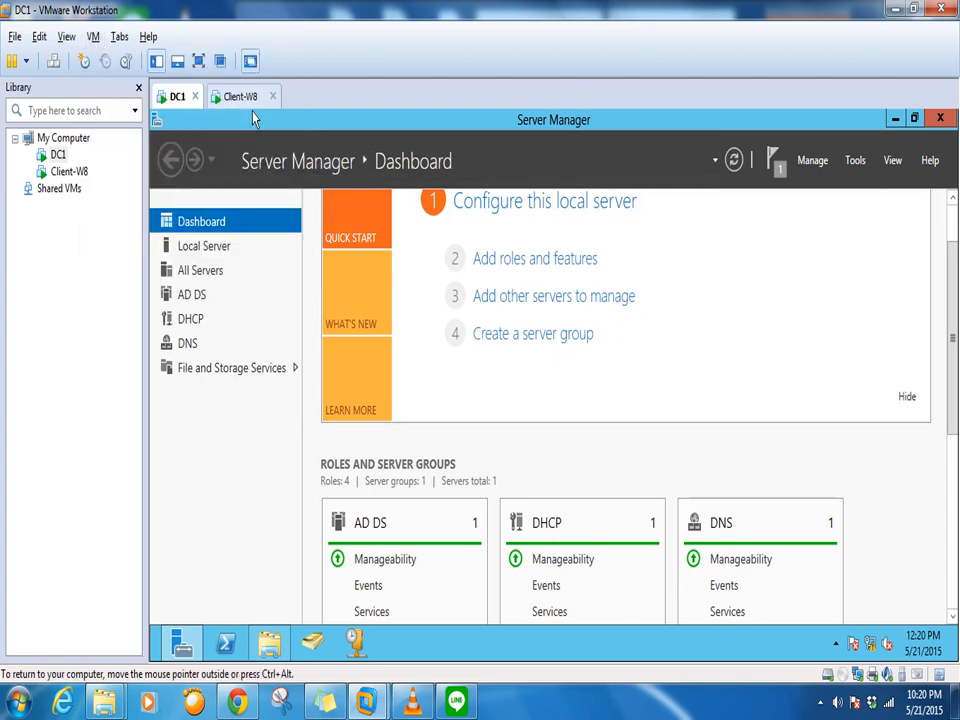
left_click(245, 96)
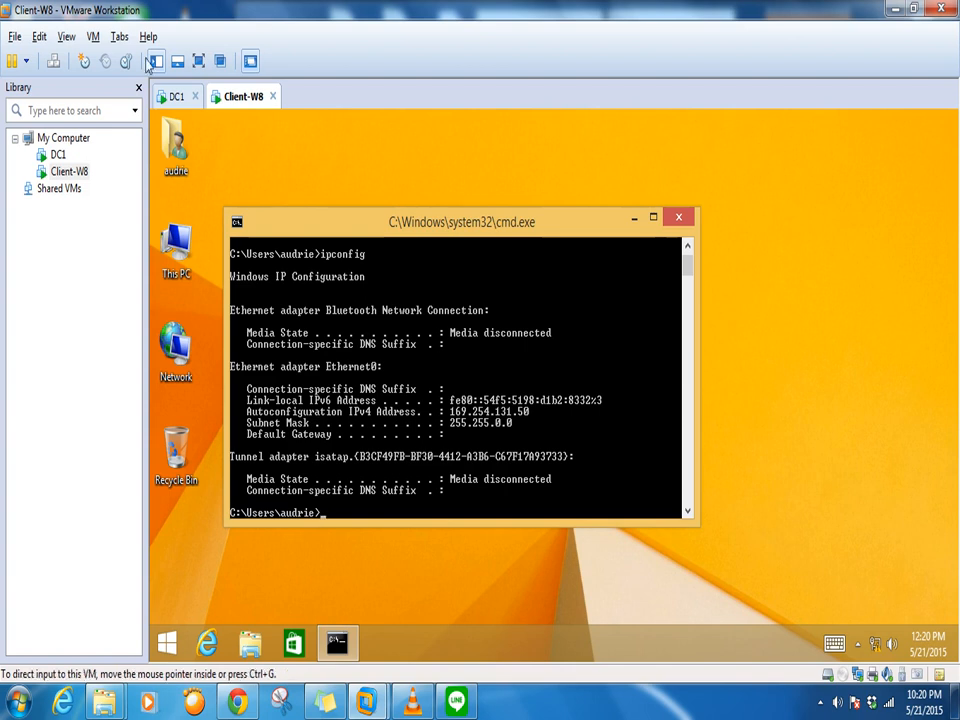
left_click(93, 36)
left_click(120, 277)
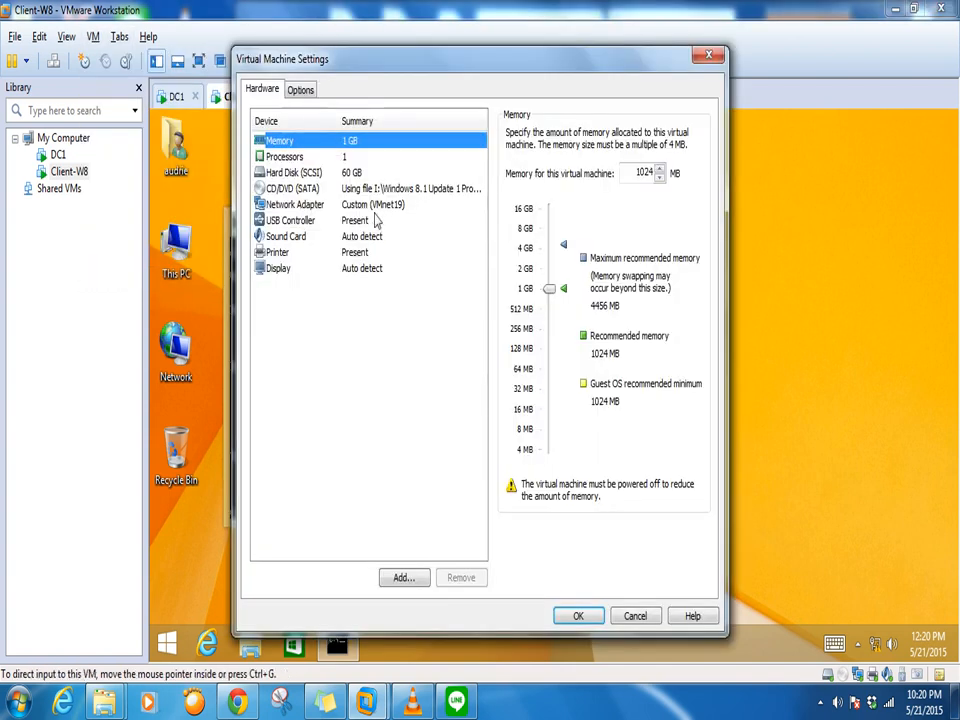
left_click(376, 205)
left_click(618, 618)
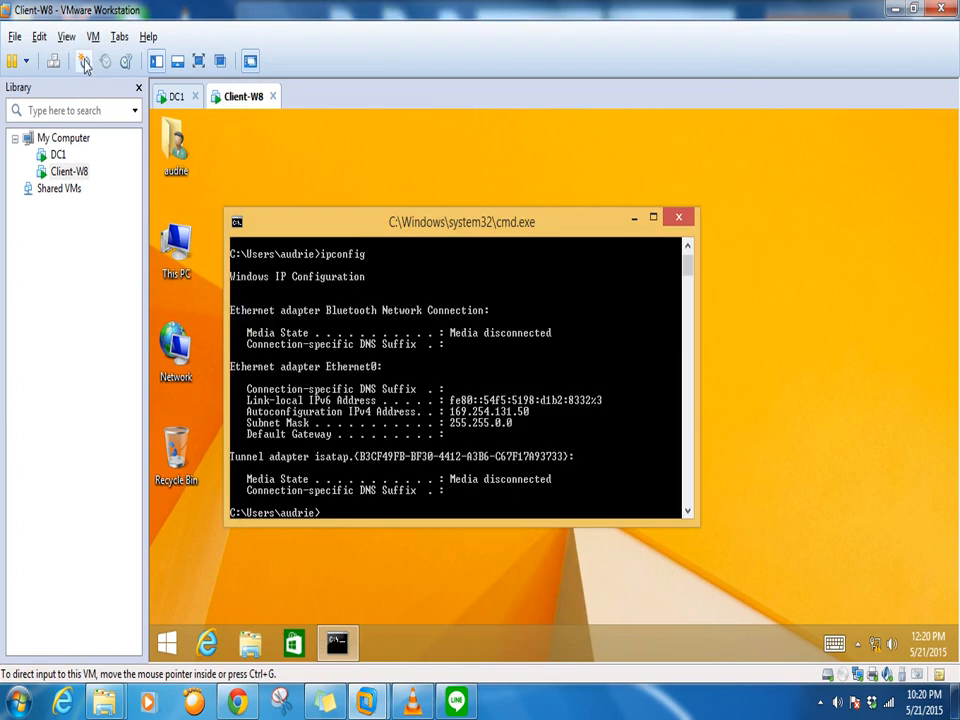
left_click(169, 98)
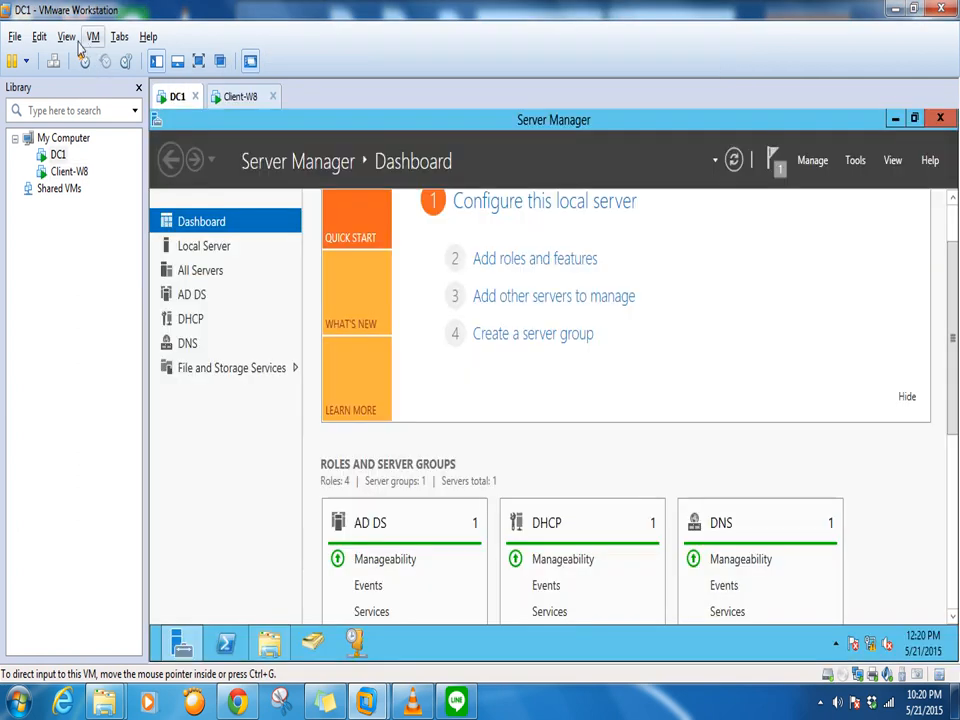
left_click(93, 38)
left_click(122, 277)
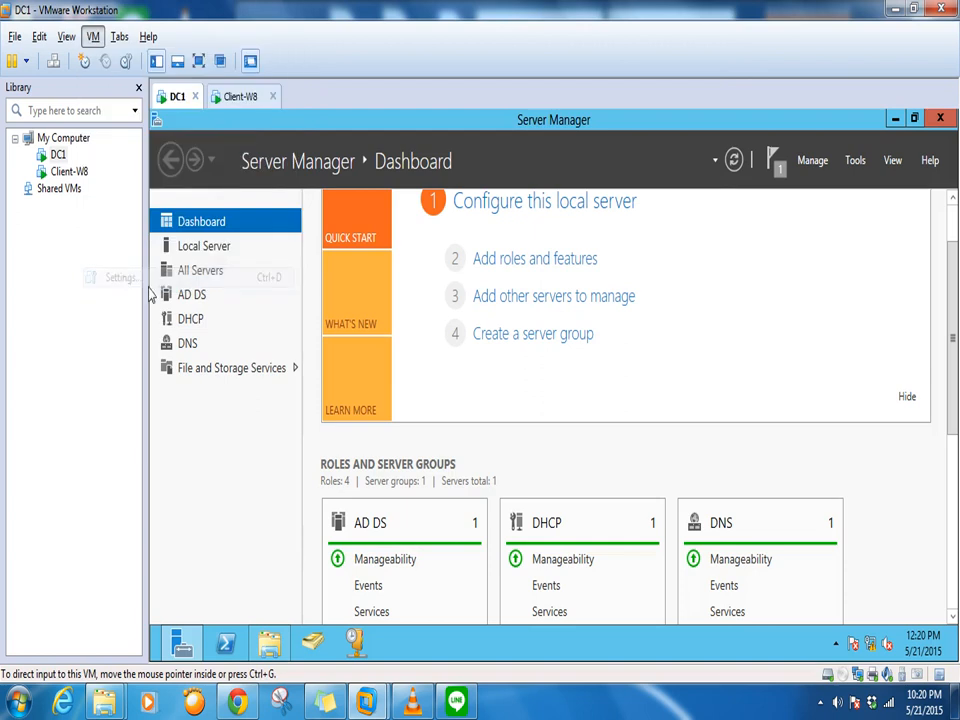
left_click(300, 205)
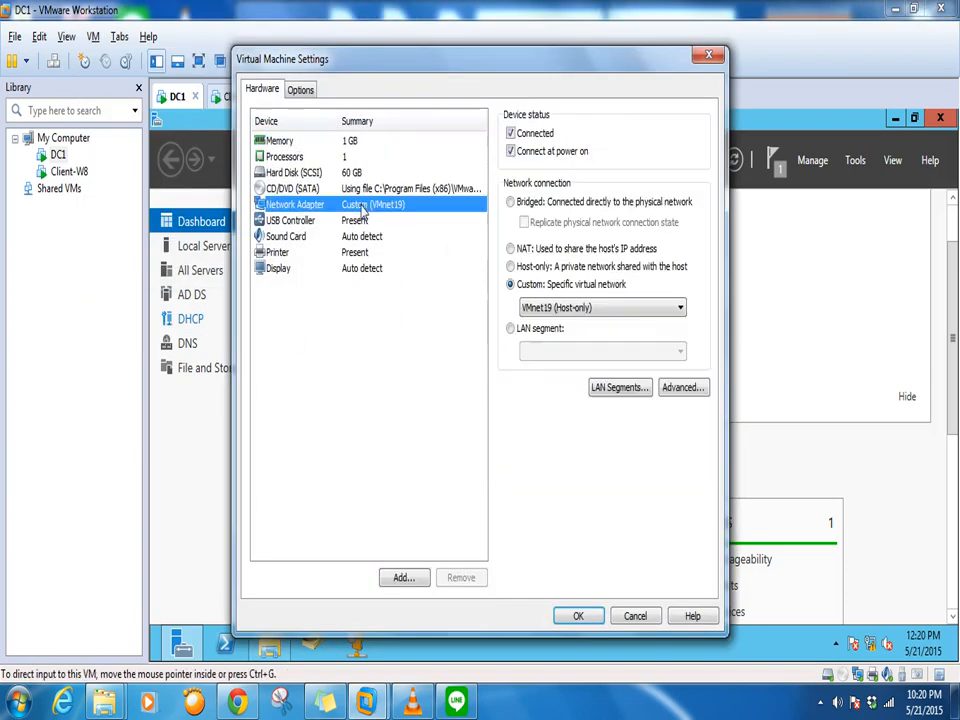
left_click(638, 615)
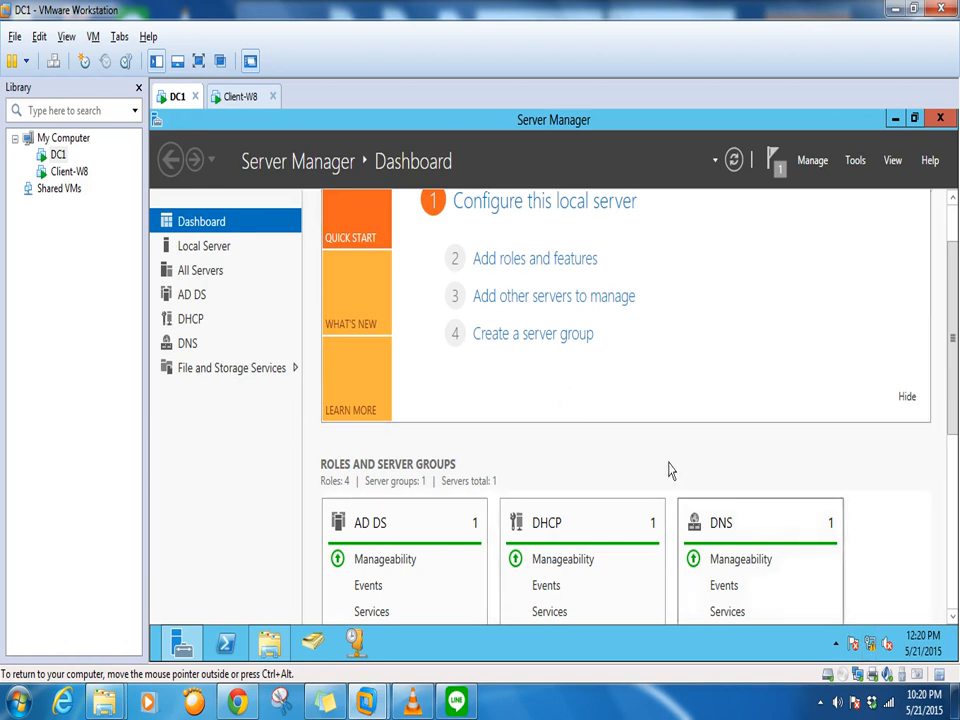
left_click(241, 98)
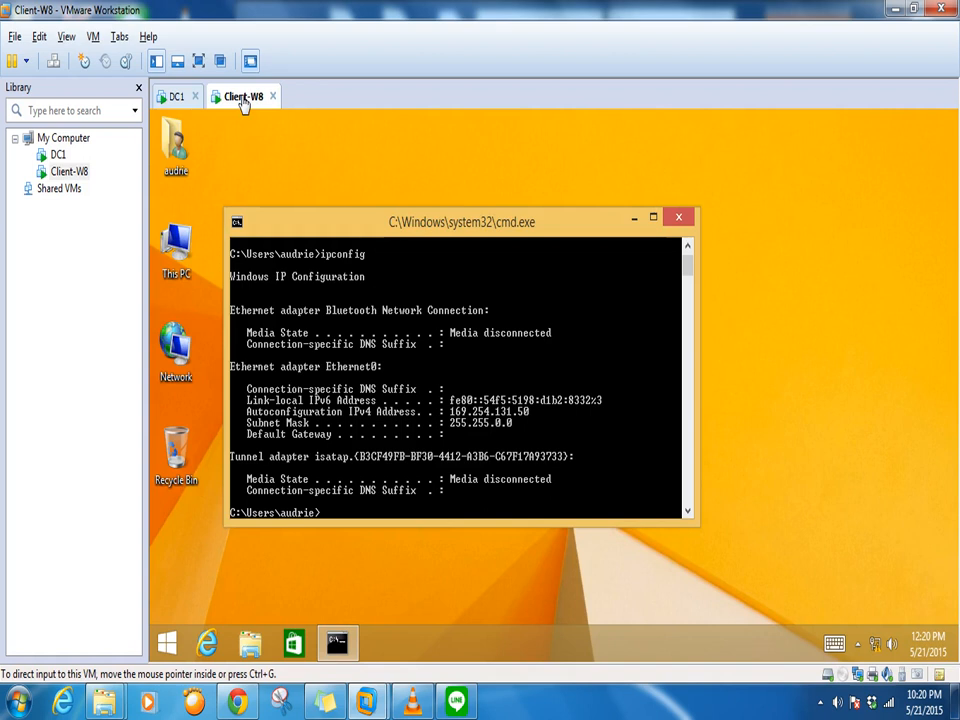
left_click(175, 97)
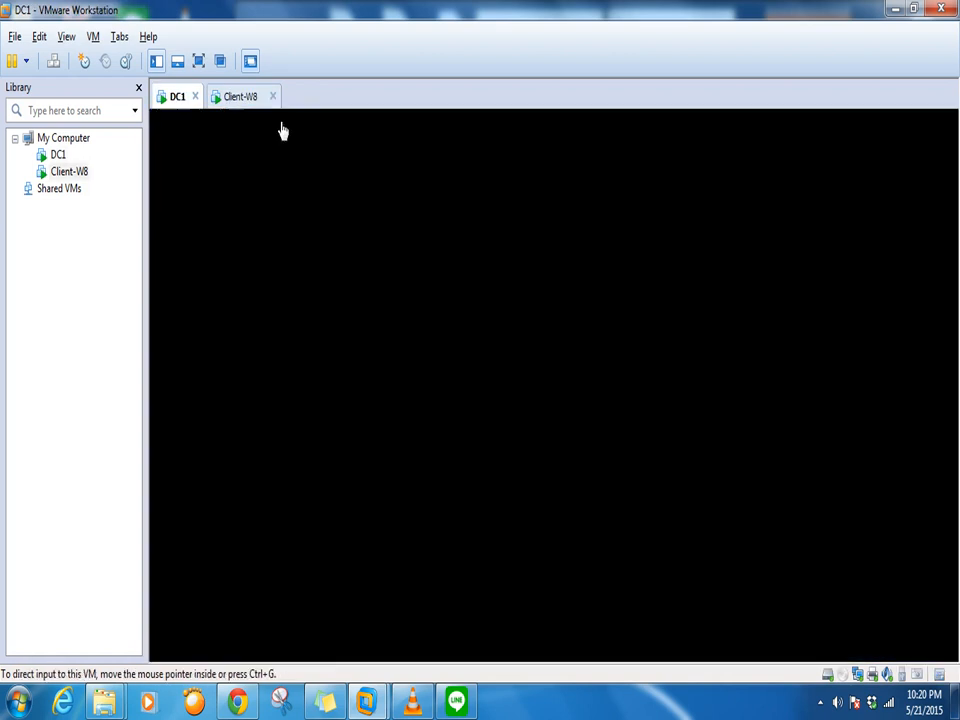
left_click(240, 96)
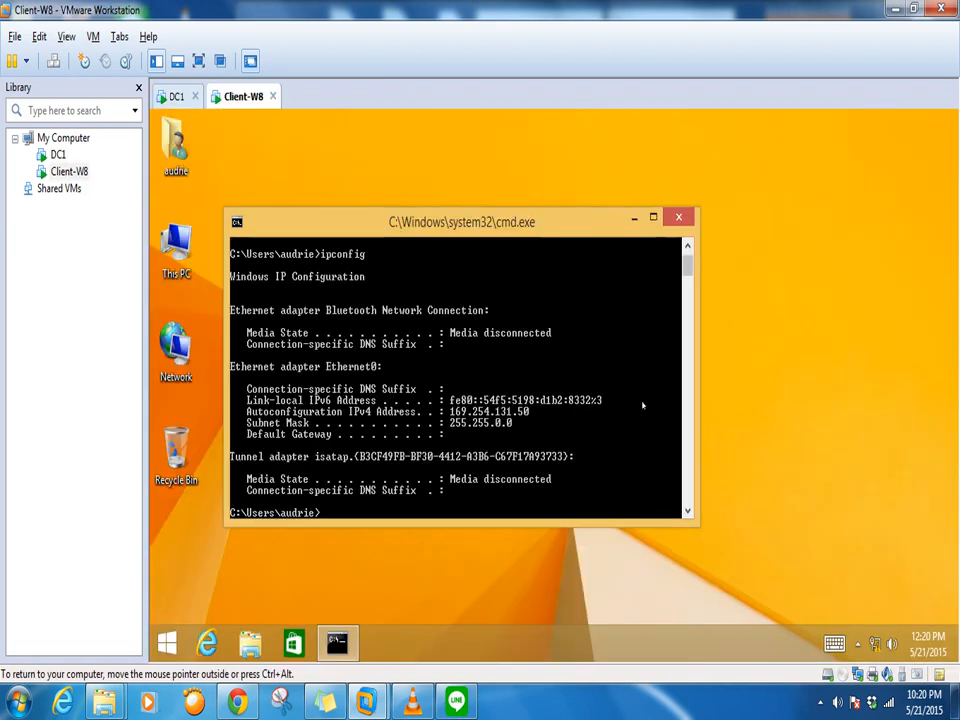
left_click(172, 97)
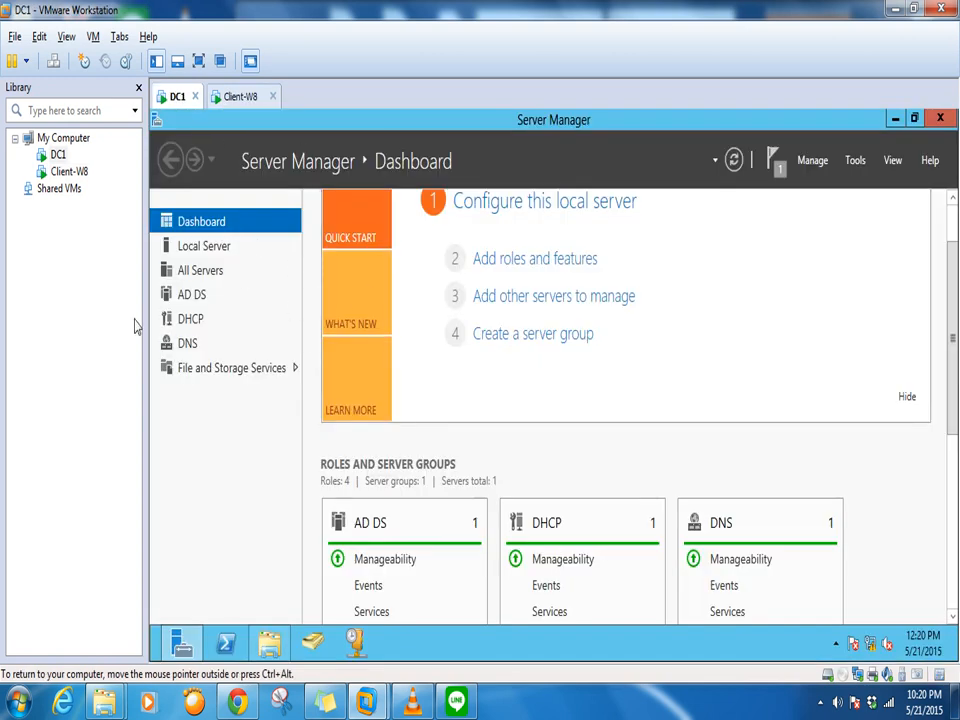
Launch the DHCP console from Server Manager Tools and maximize it
left_click(857, 166)
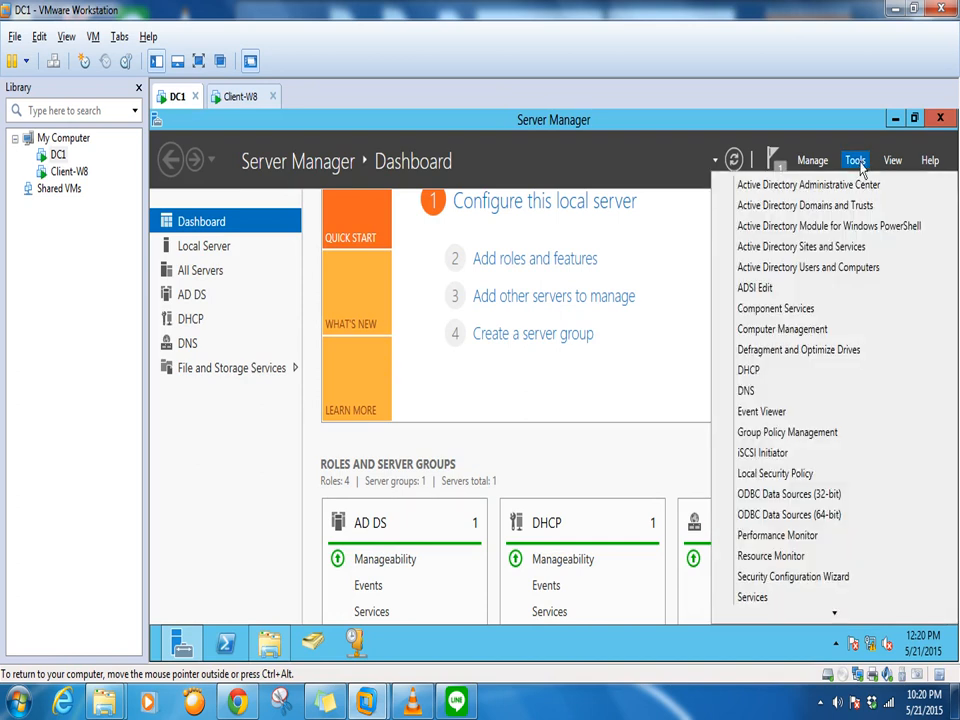
left_click(769, 380)
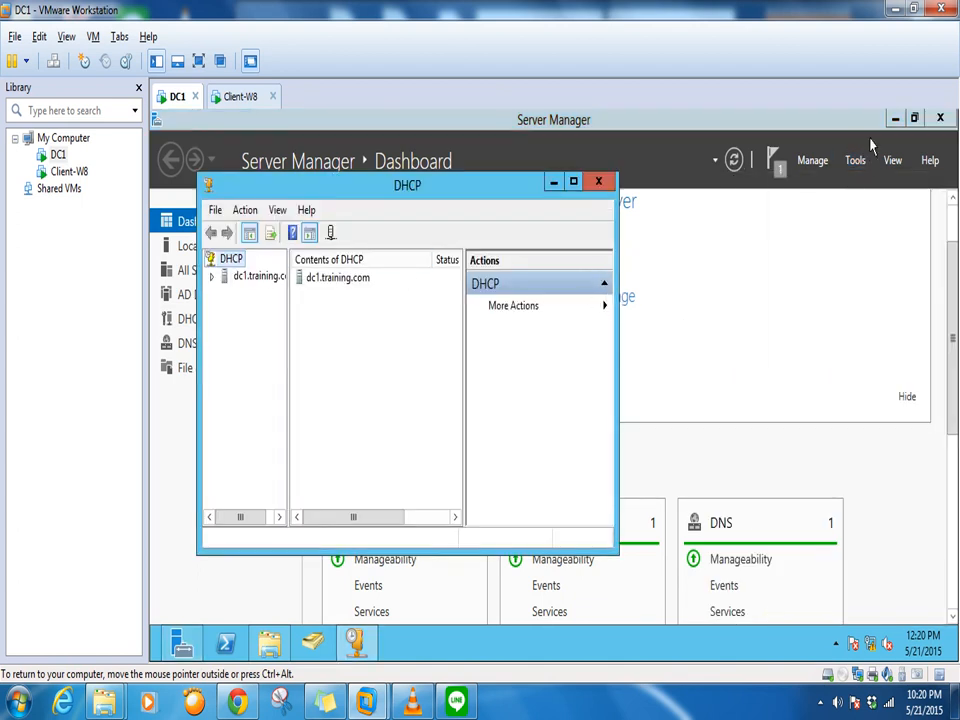
left_click(896, 119)
left_click(573, 181)
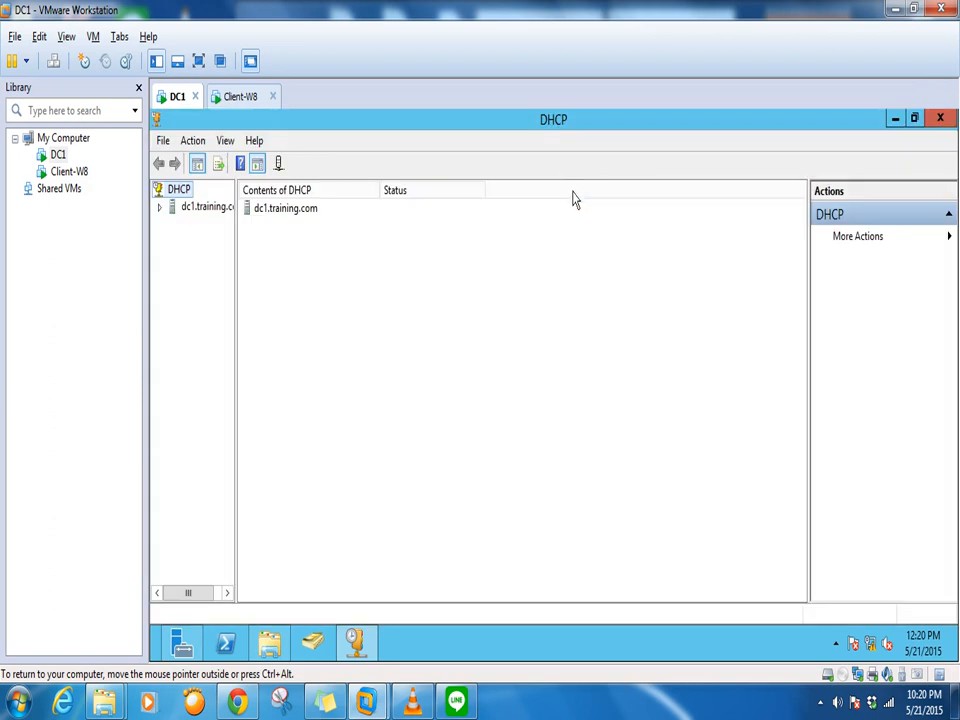
Expand dc1.training.com and start a New Scope on IPv4, past the welcome page
left_click(159, 207)
left_click(172, 223)
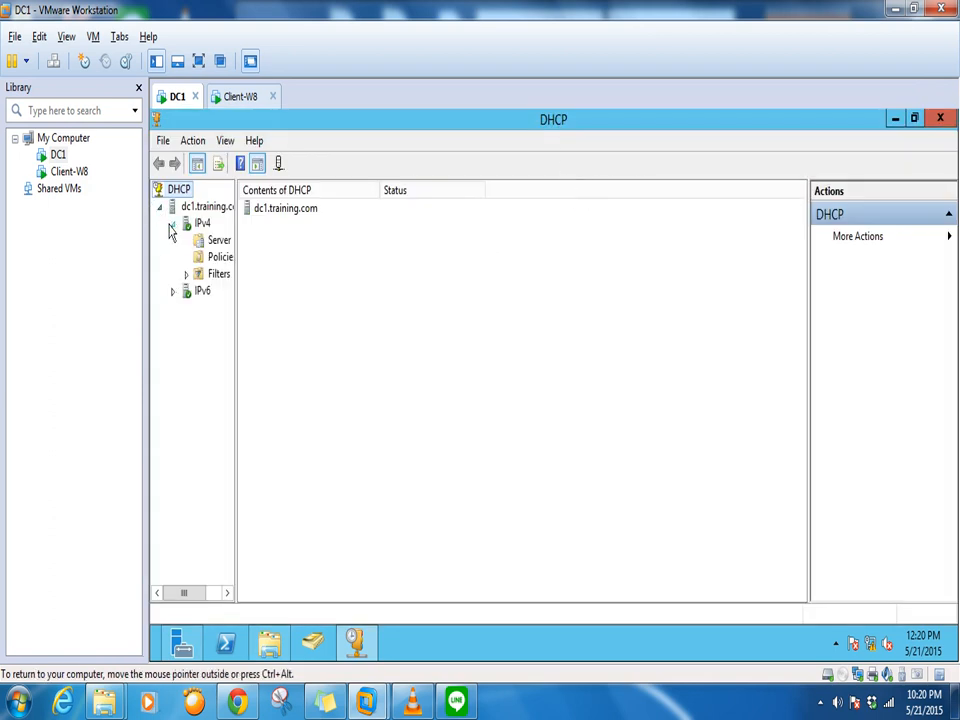
left_click(172, 291)
left_click_drag(236, 273, 374, 279)
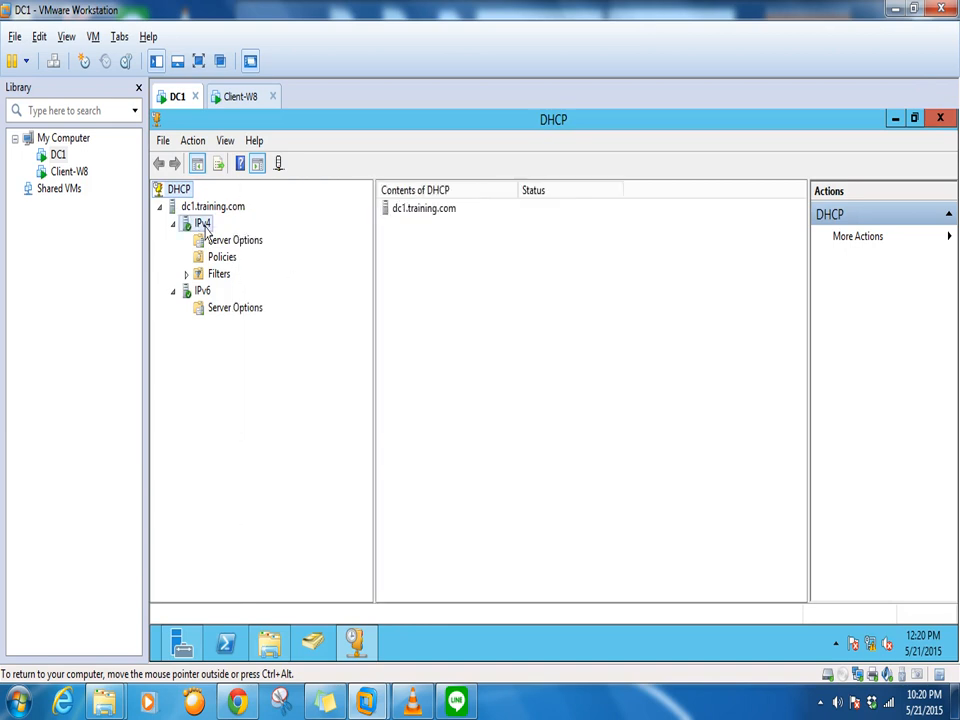
right_click(203, 226)
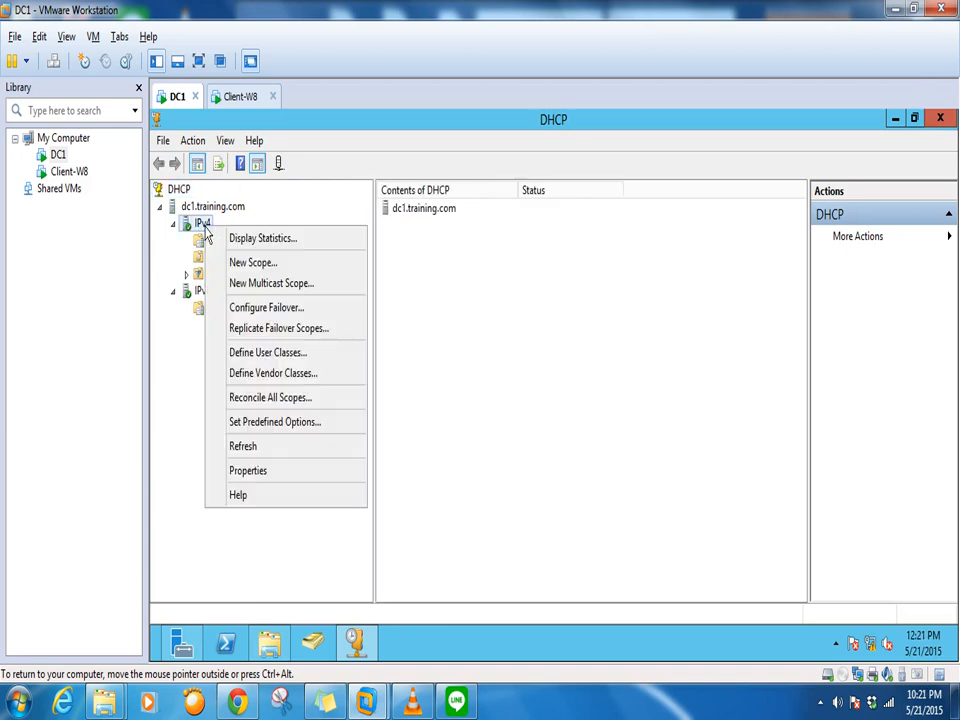
left_click(250, 262)
left_click(645, 541)
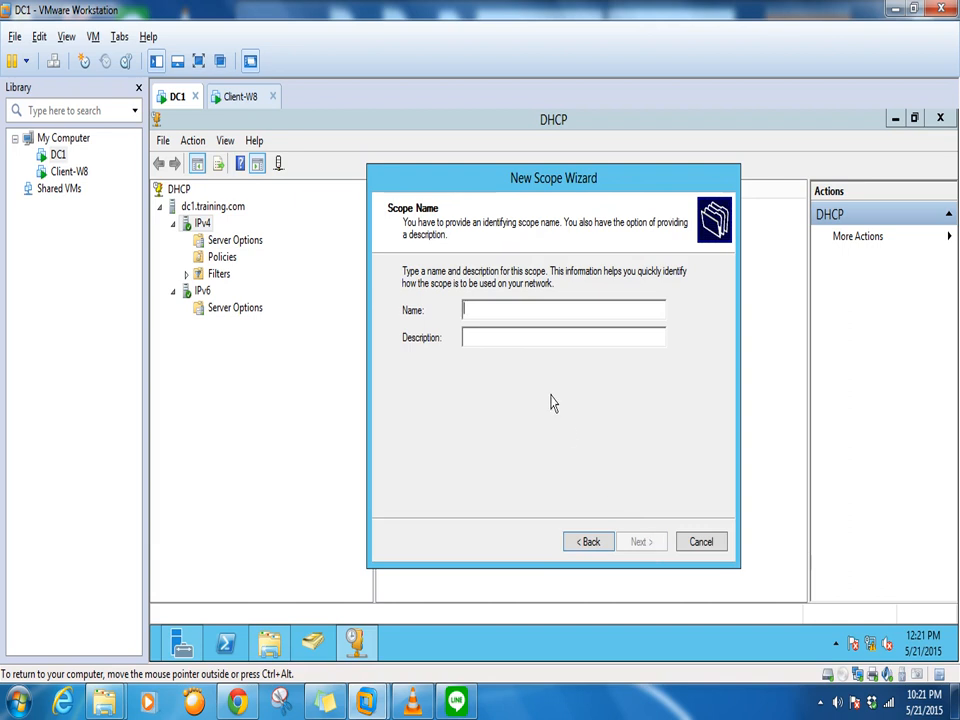
Name the scope SUbnet1 and confirm VMnet19's 192.168.86.0 subnet in the Virtual Network Editor
type("SUbnet1")
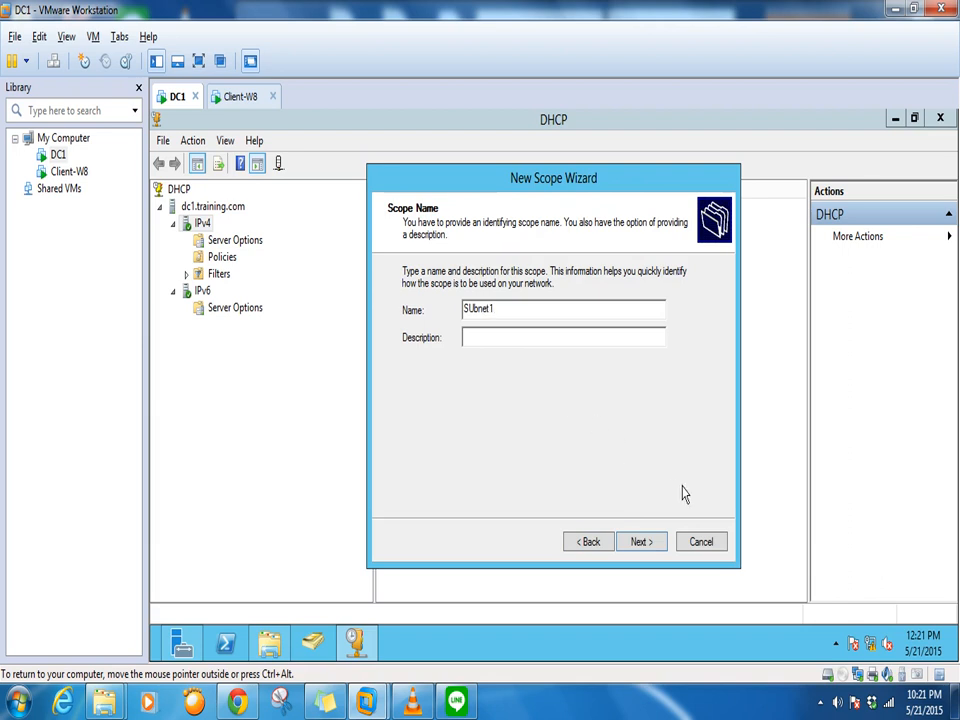
left_click(641, 541)
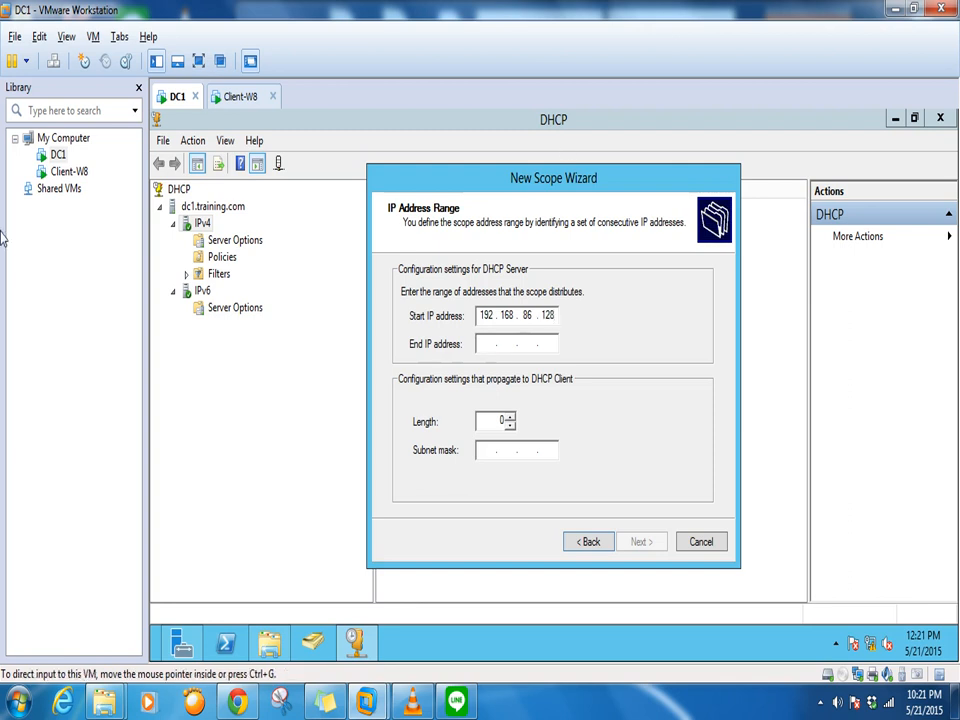
left_click(41, 38)
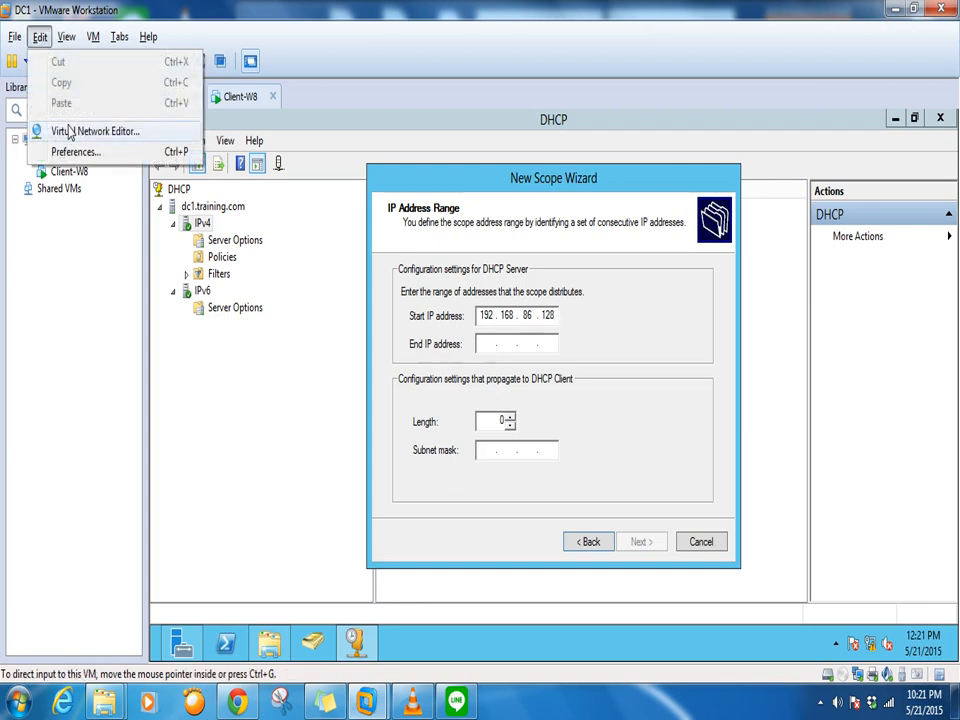
left_click(71, 131)
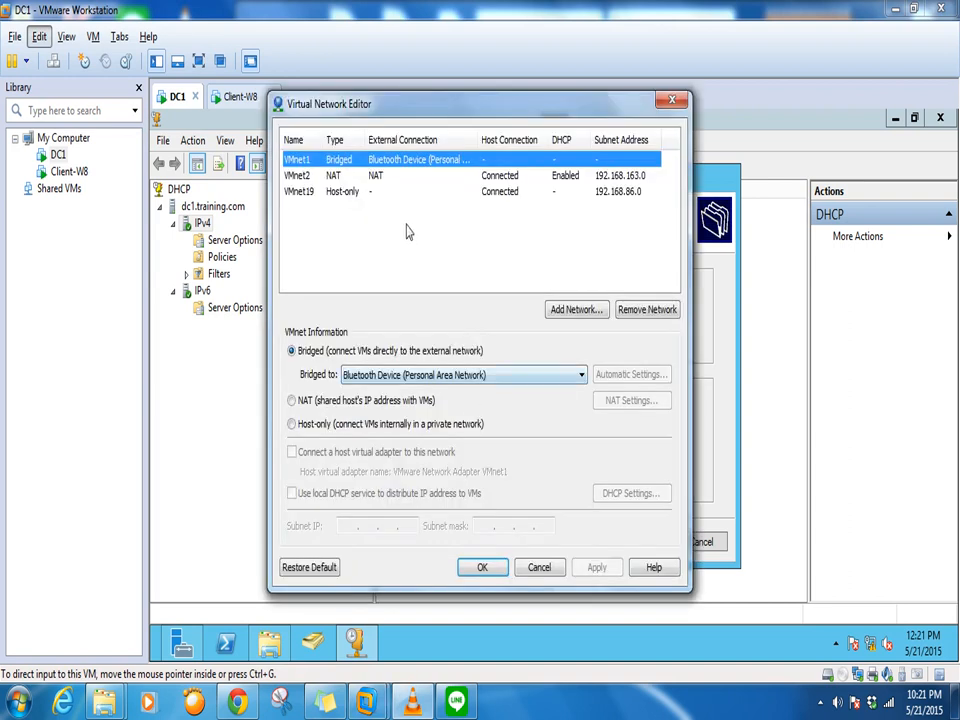
left_click(612, 191)
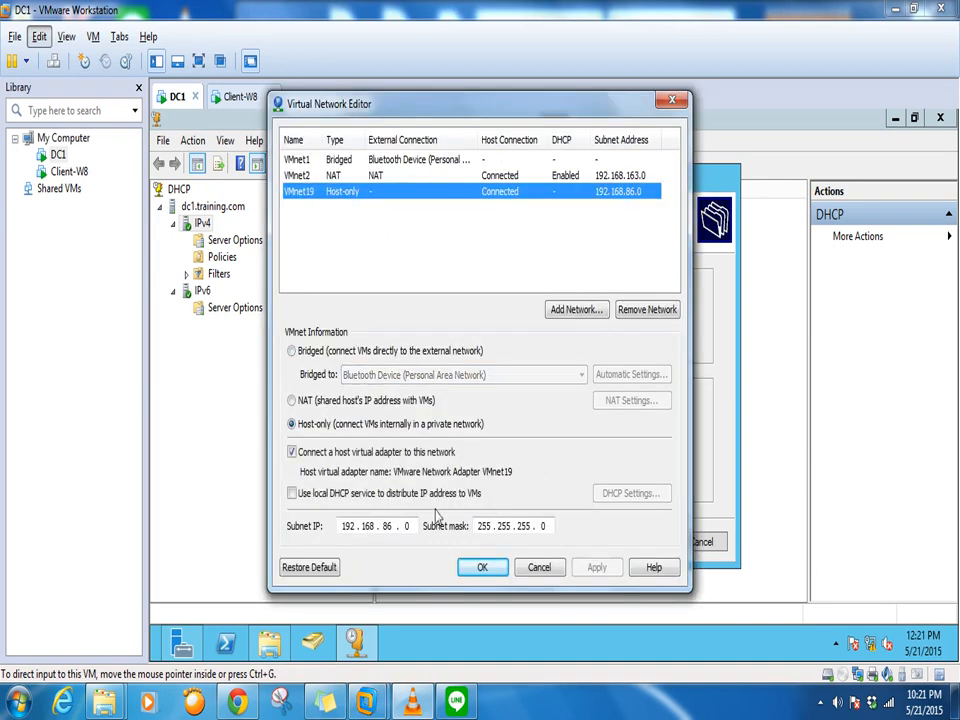
left_click(540, 567)
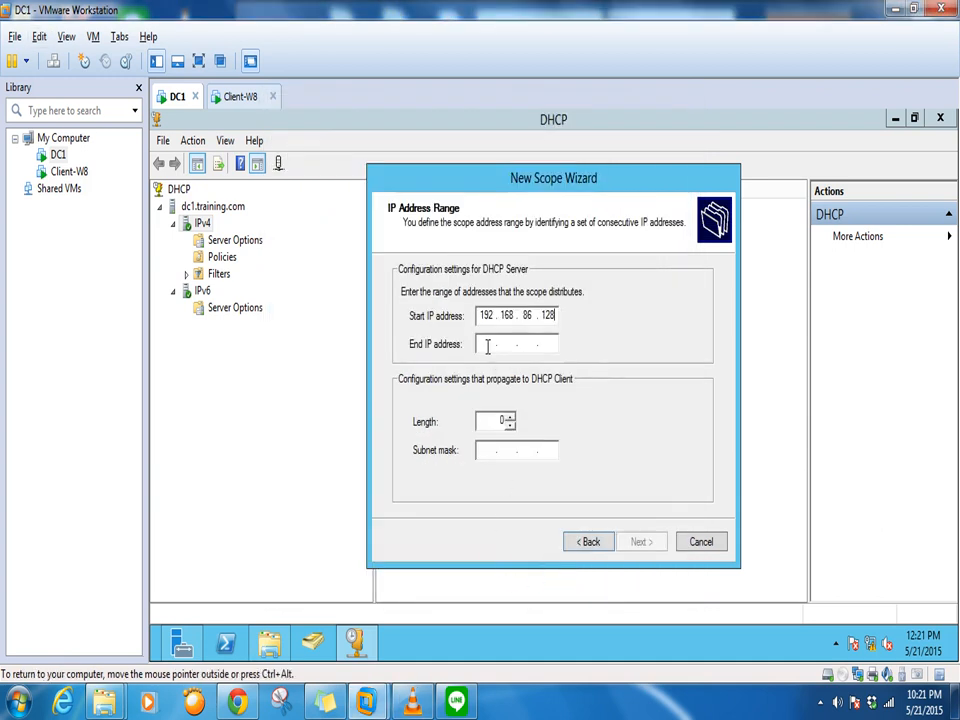
Set the range 192.168.86.128–192.168.86.254 with mask 255.255.255.0
type("192 . 168 . 86 .")
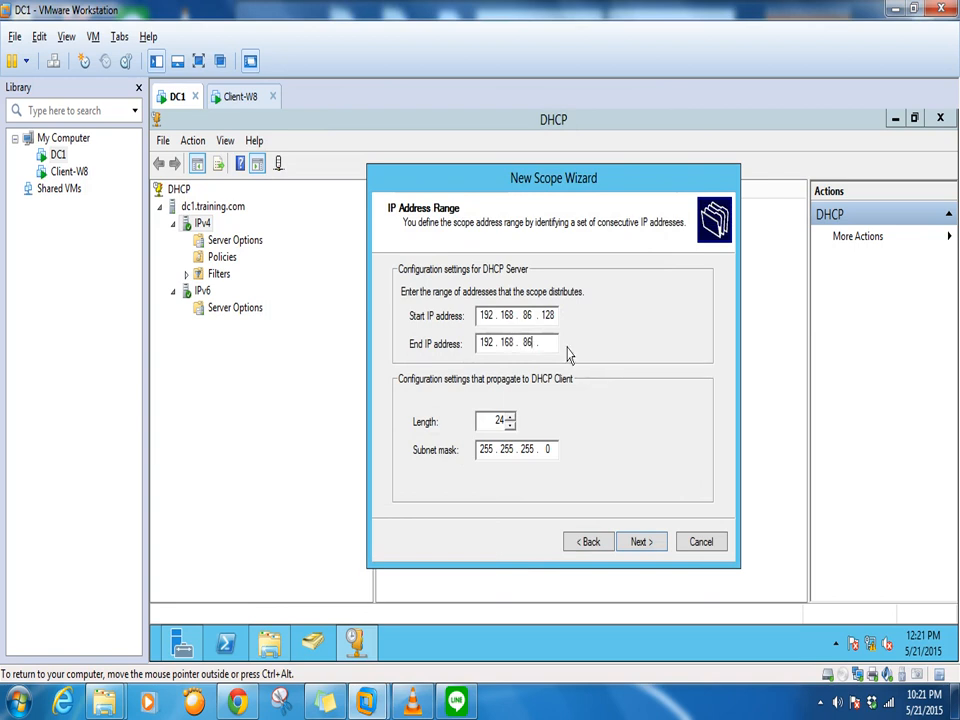
type("254")
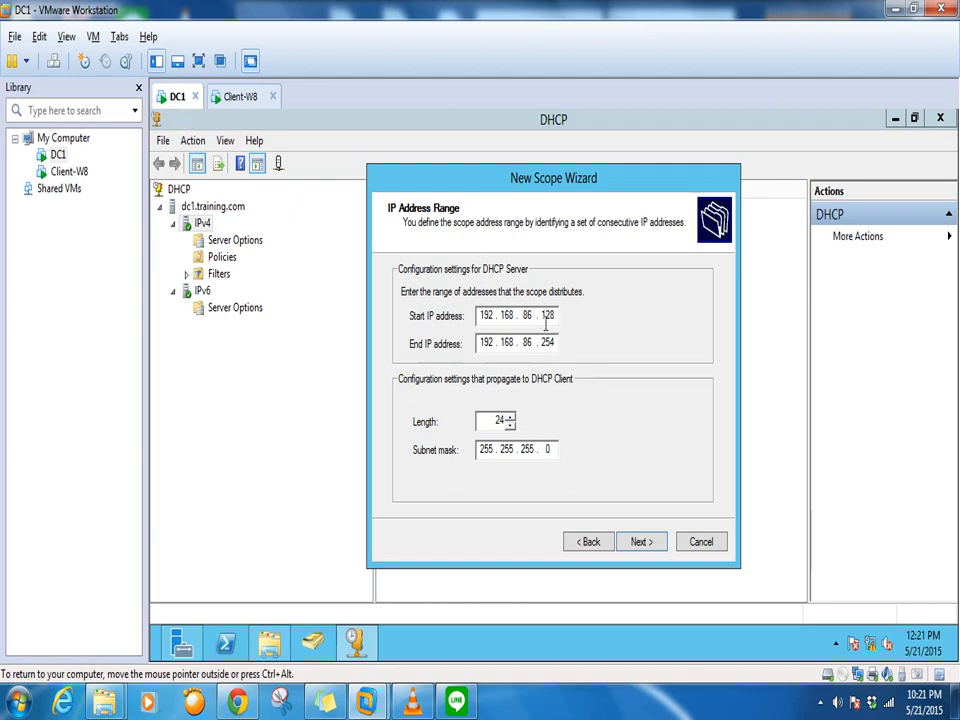
left_click(655, 544)
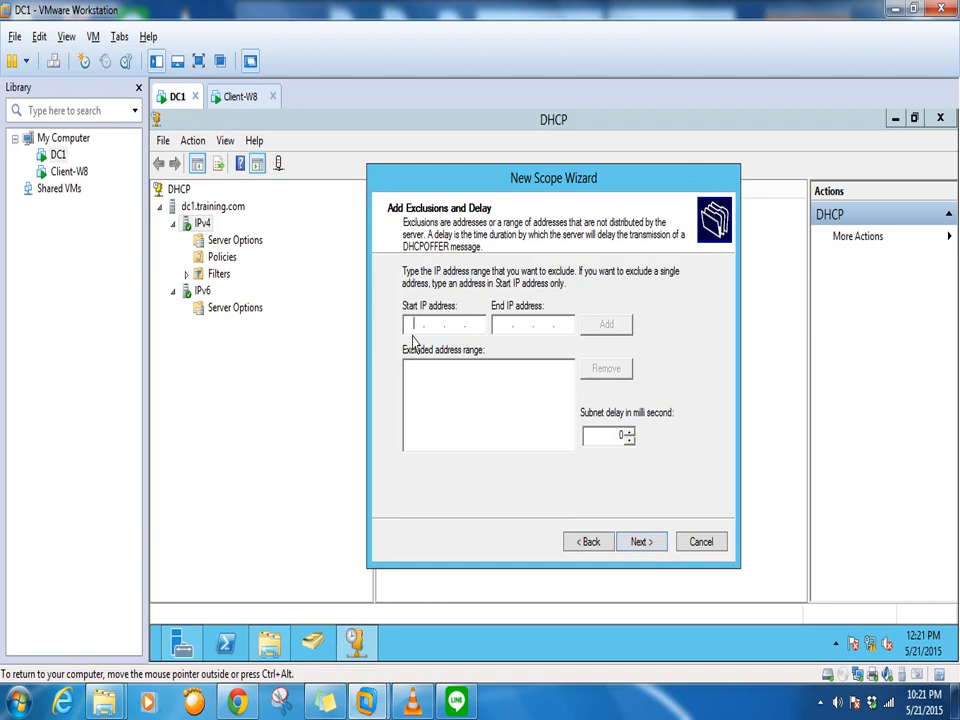
Exclude 192.168.86.128 through 192.168.86.135 and continue to Lease Duration
type("192 . 168 . 86 . 35")
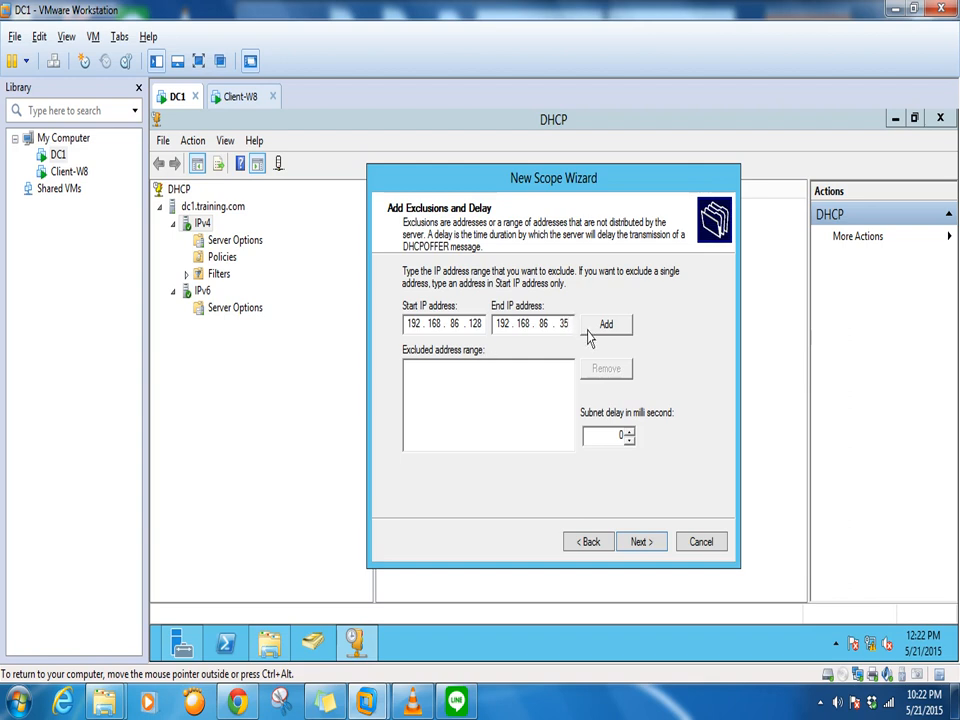
left_click(603, 326)
left_click(631, 446)
left_click(608, 333)
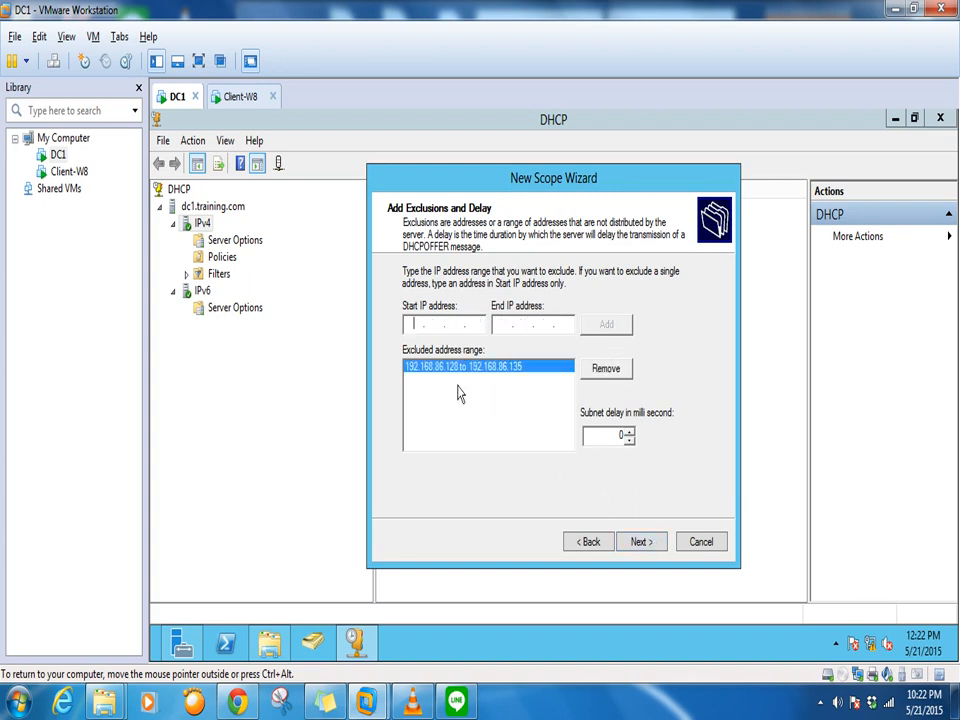
left_click(644, 548)
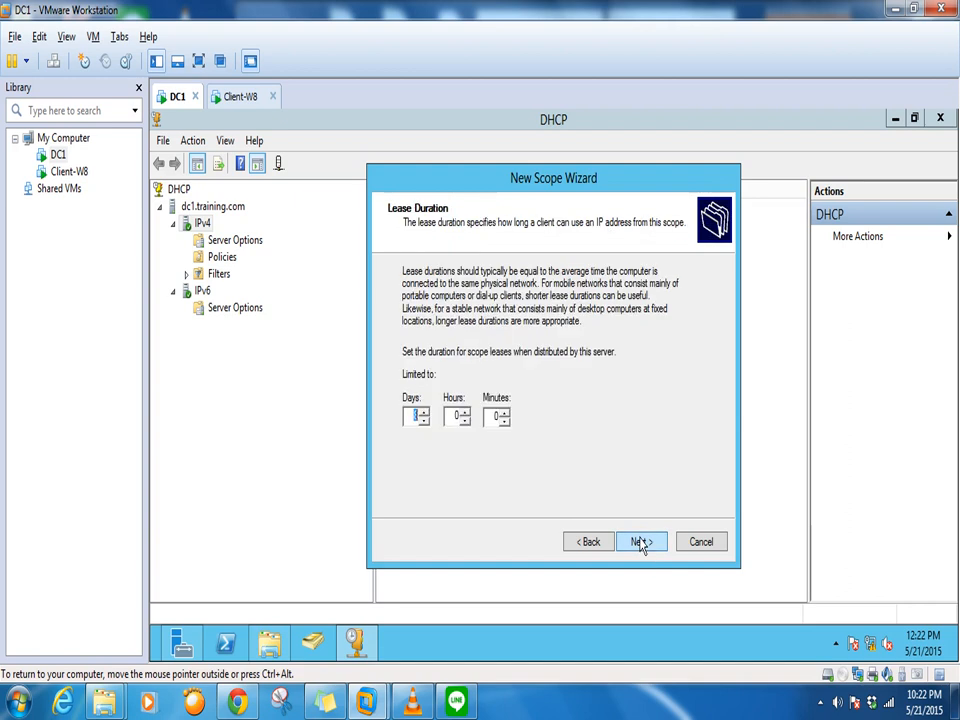
Keep the default lease, configure options now, and enter router 192.168.86.1
left_click(640, 542)
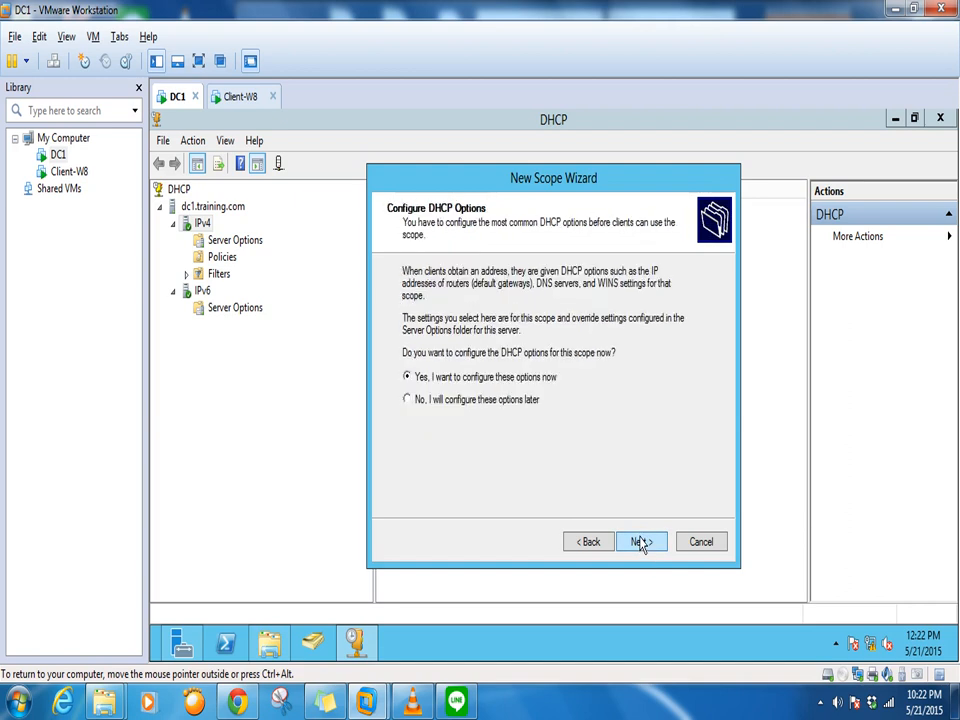
left_click(641, 542)
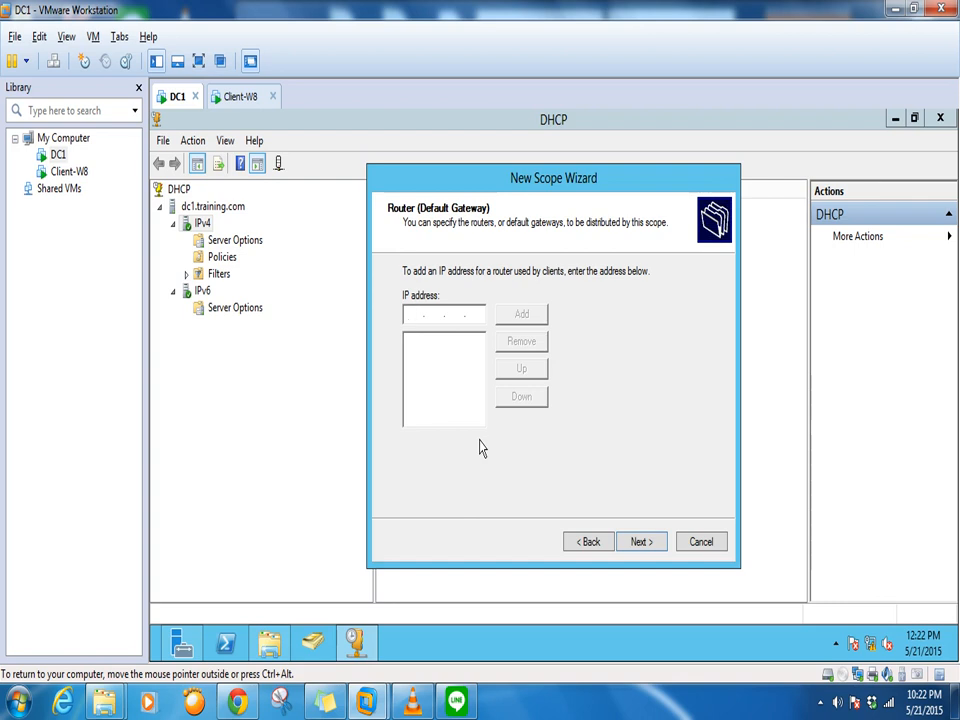
type("192.168.86.1")
Add gateway 192.168.86.1 and DNS server dc1 (192.168.86.128), removing the duplicate entry
left_click(524, 316)
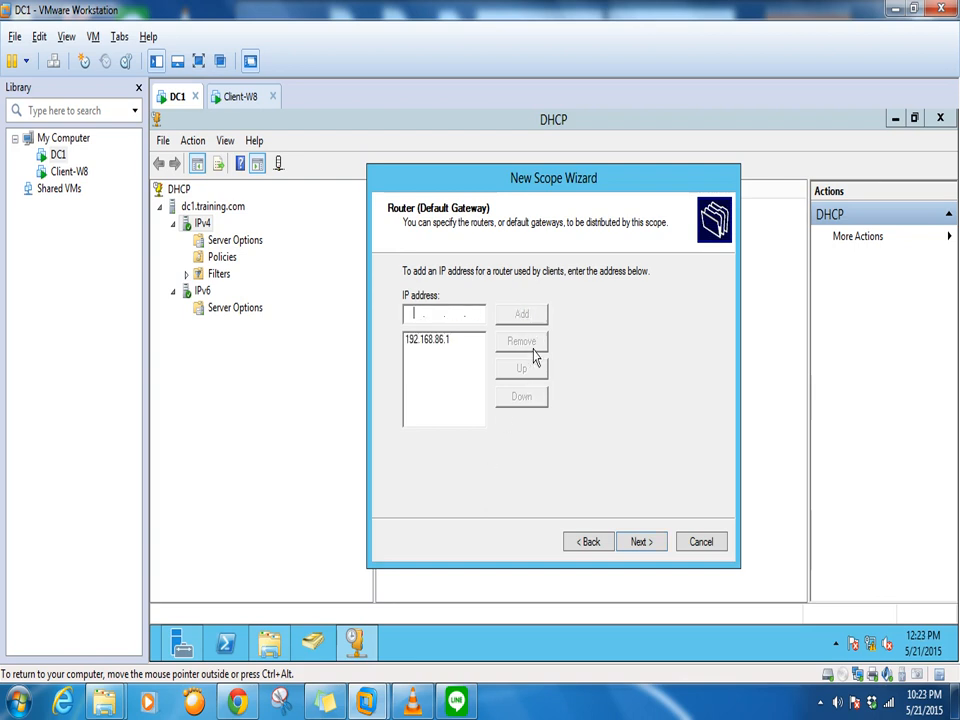
left_click(646, 543)
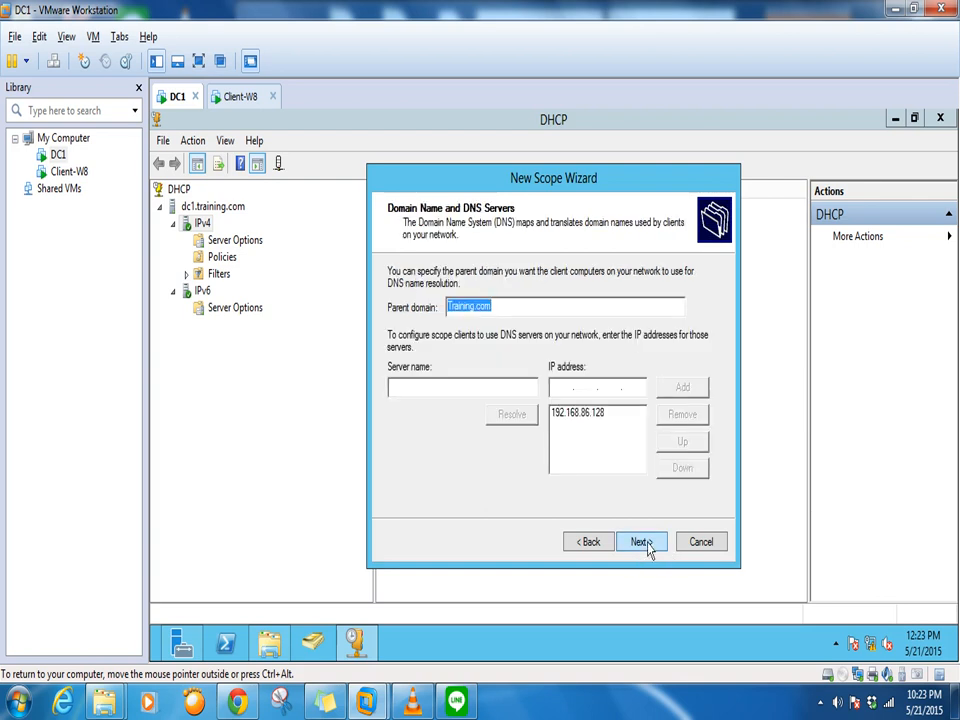
left_click(482, 389)
type("dc1")
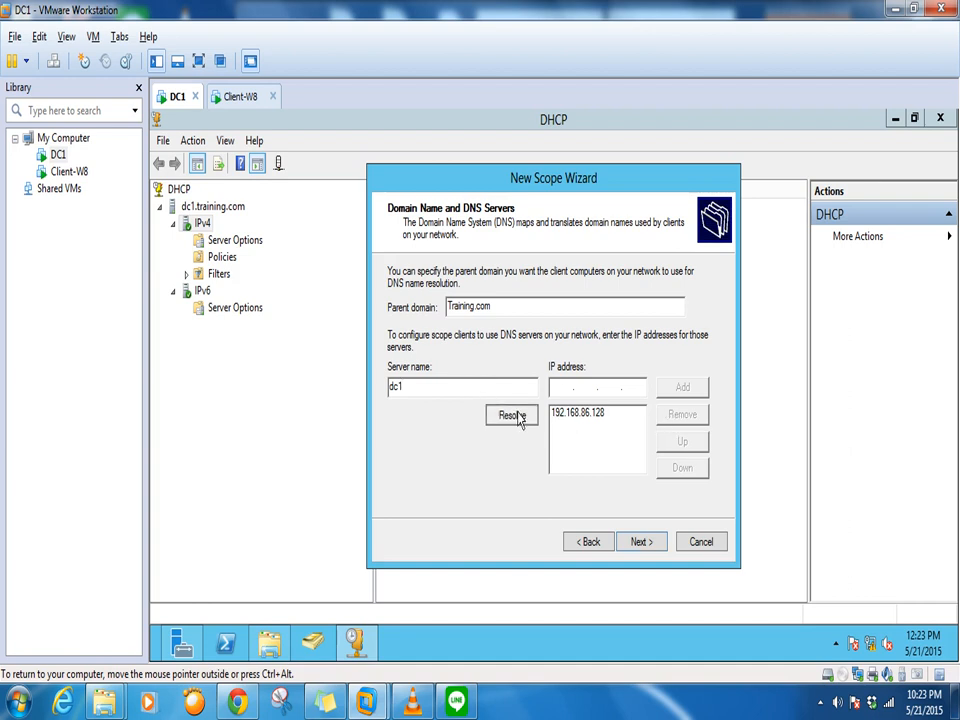
left_click(516, 418)
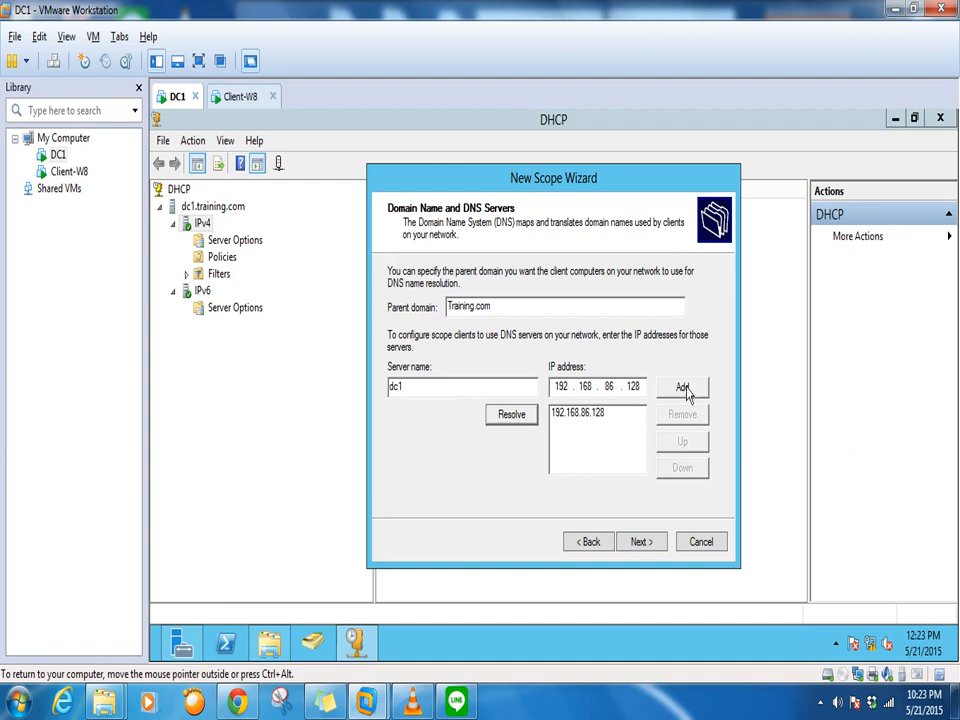
left_click(684, 388)
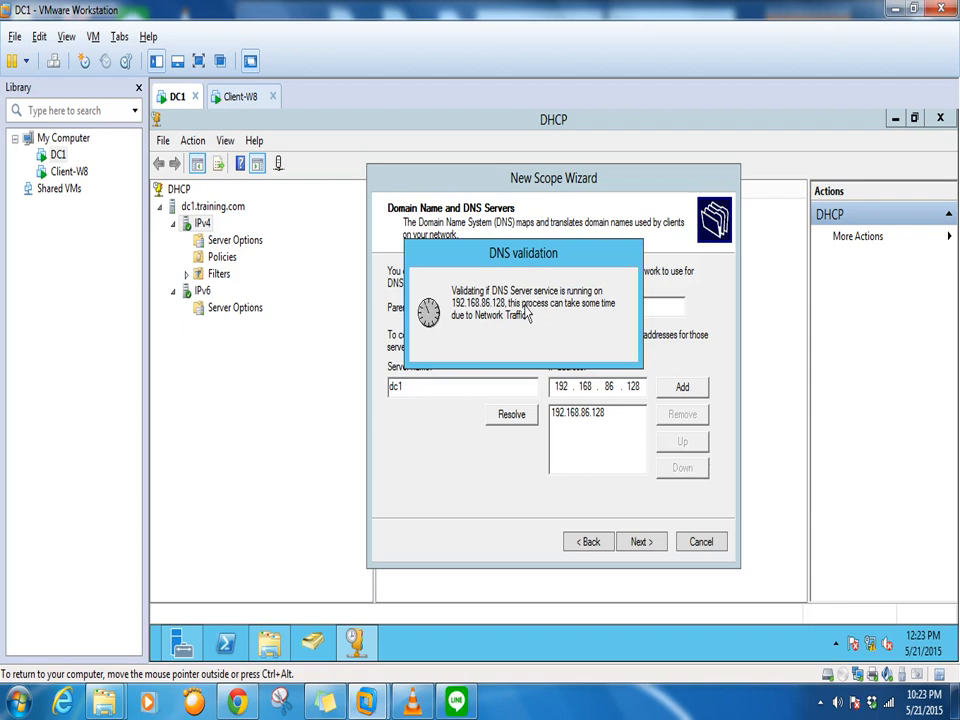
left_click(594, 426)
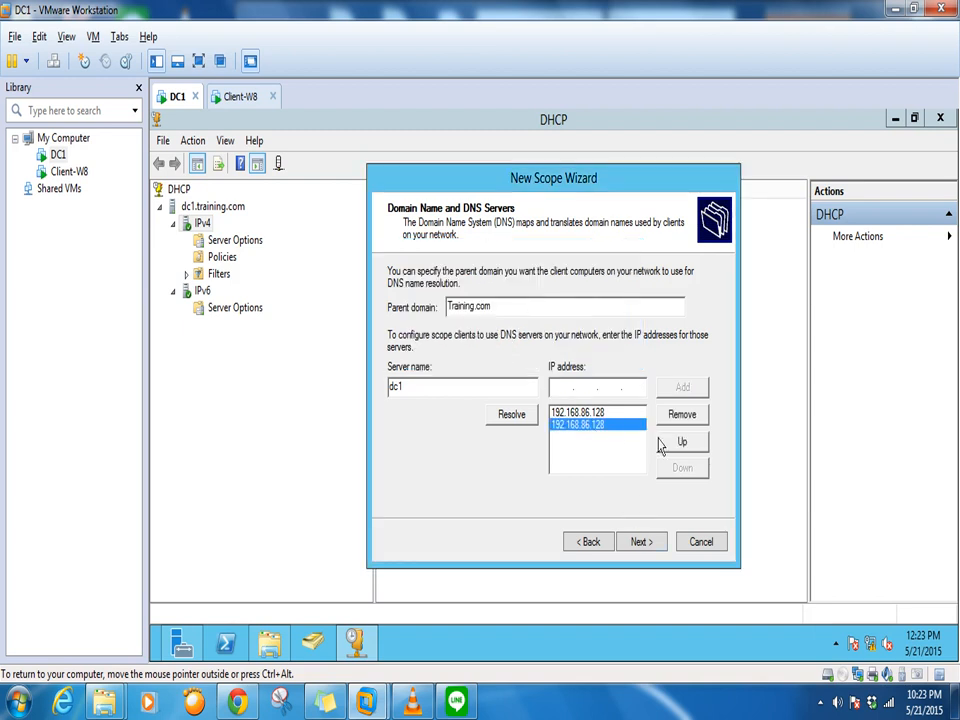
left_click(683, 415)
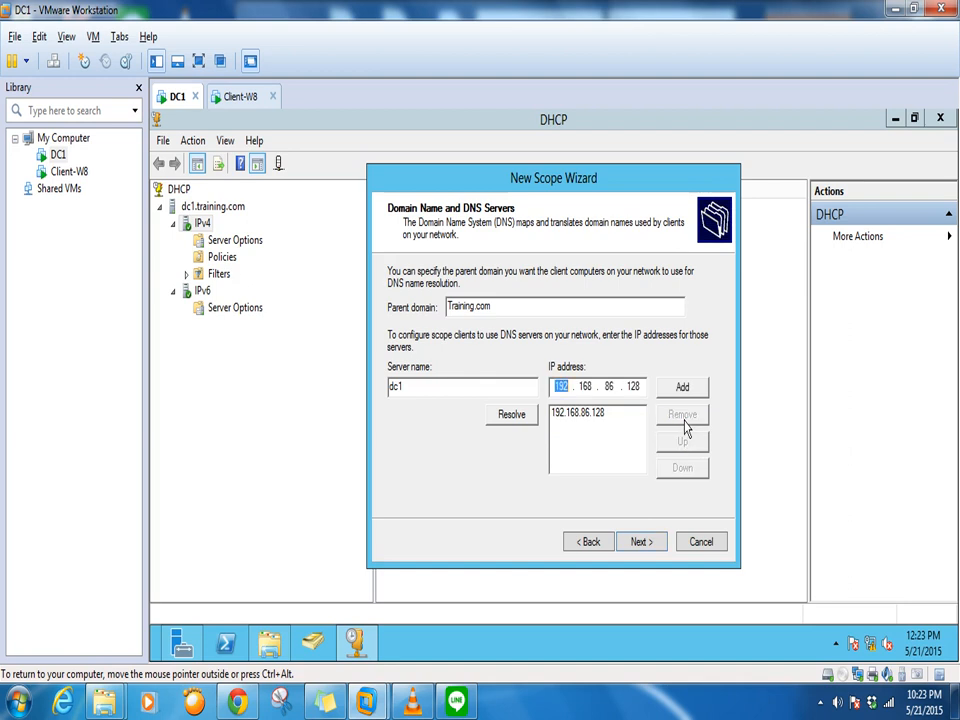
Skip WINS, activate the scope, and finish the wizard
left_click(641, 542)
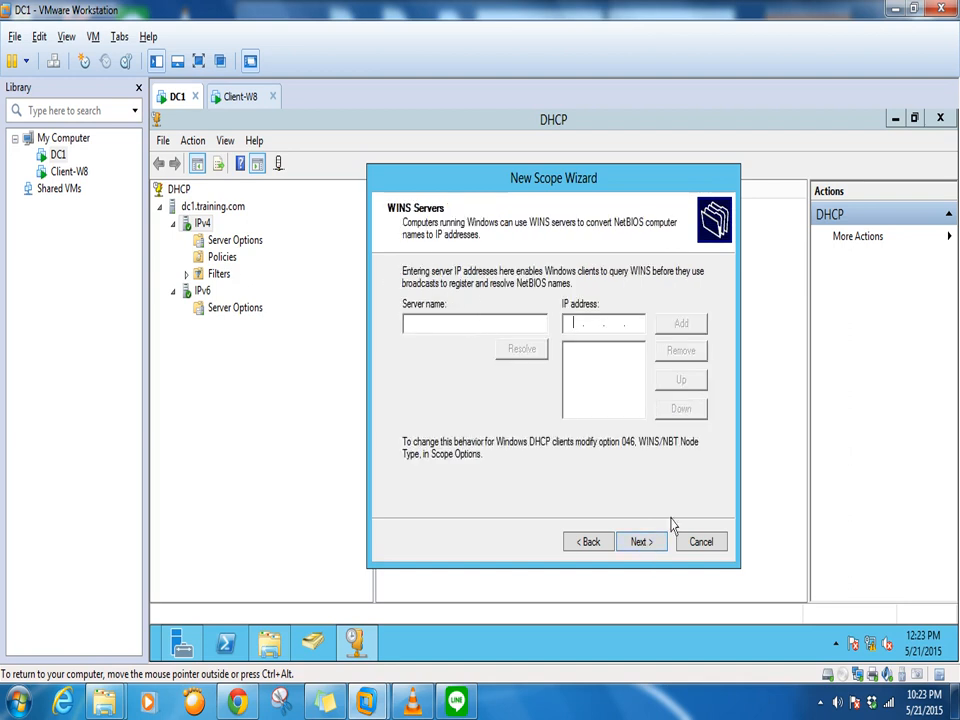
left_click(645, 543)
left_click(645, 543)
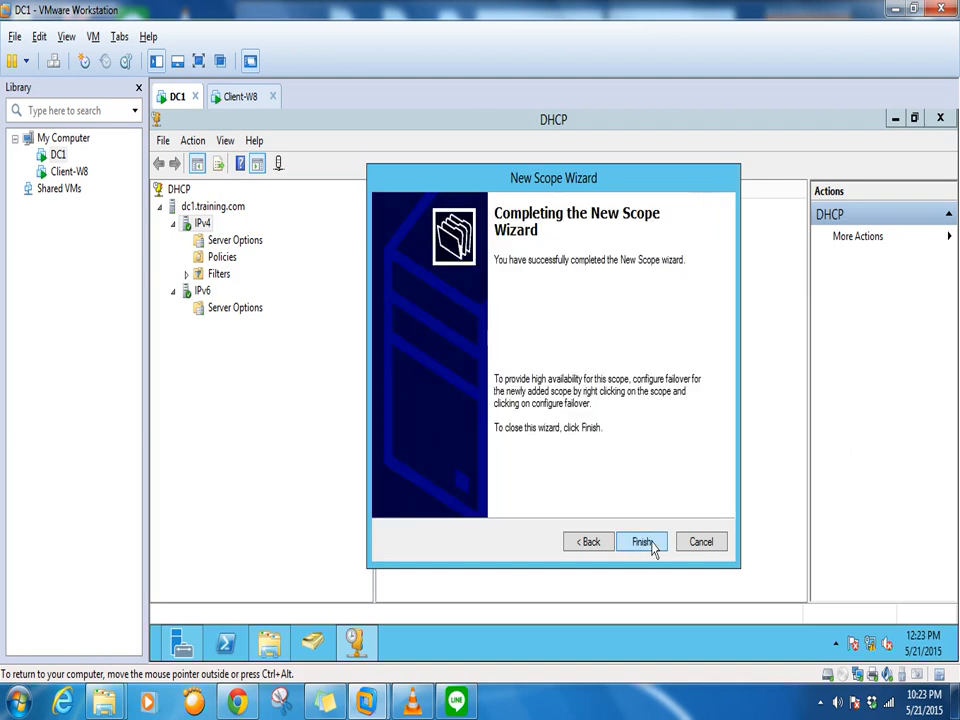
left_click(642, 542)
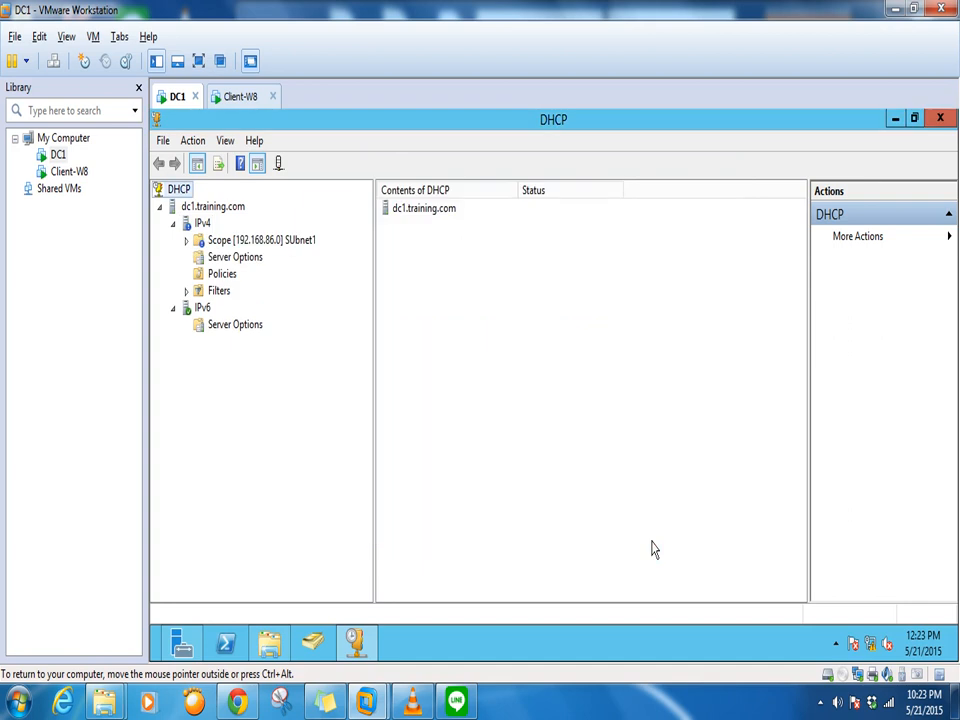
Close and relaunch the DHCP console from Server Manager, maximized
left_click(939, 119)
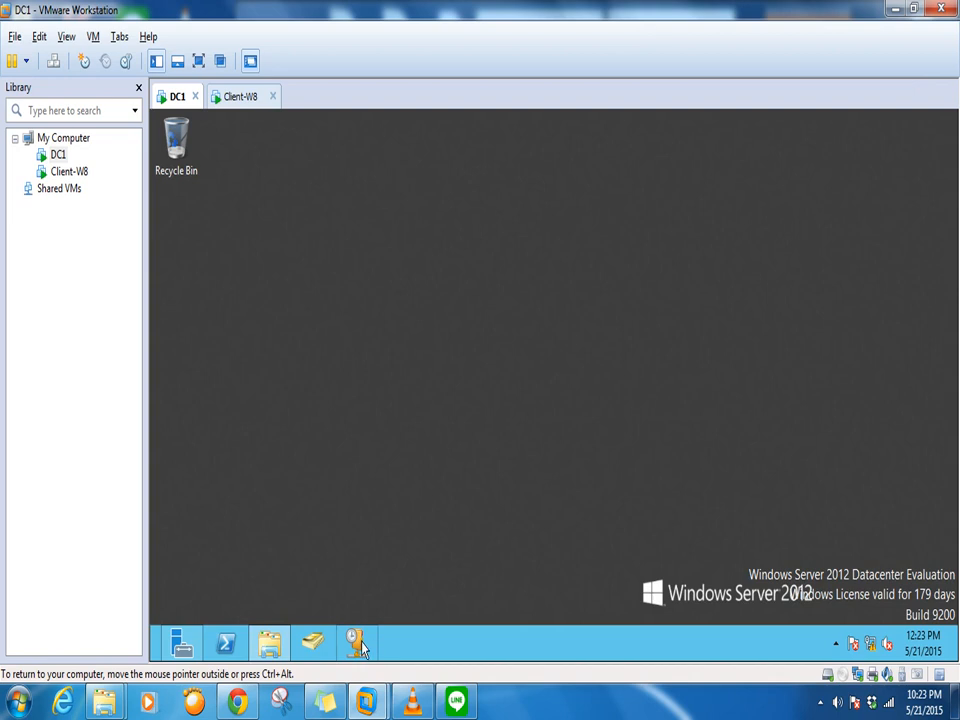
left_click(180, 643)
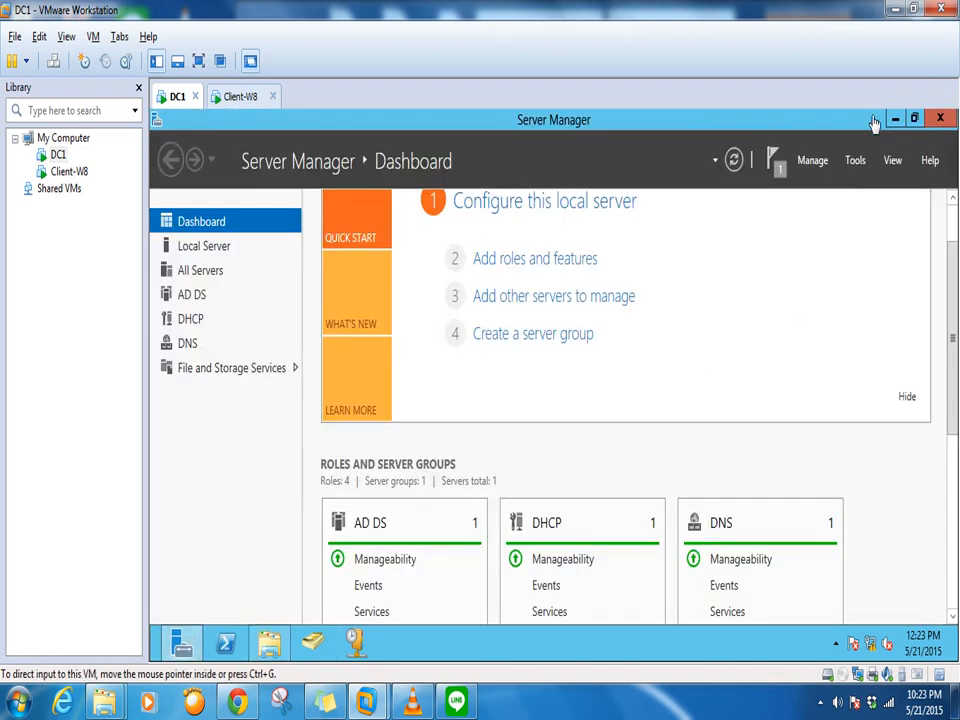
left_click(857, 162)
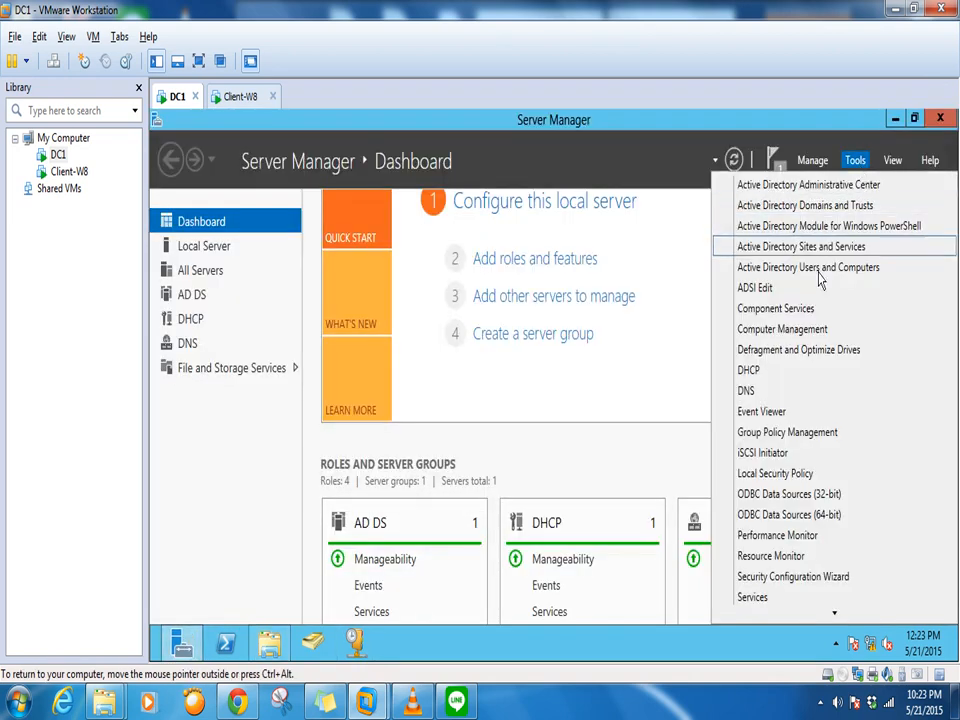
left_click(745, 372)
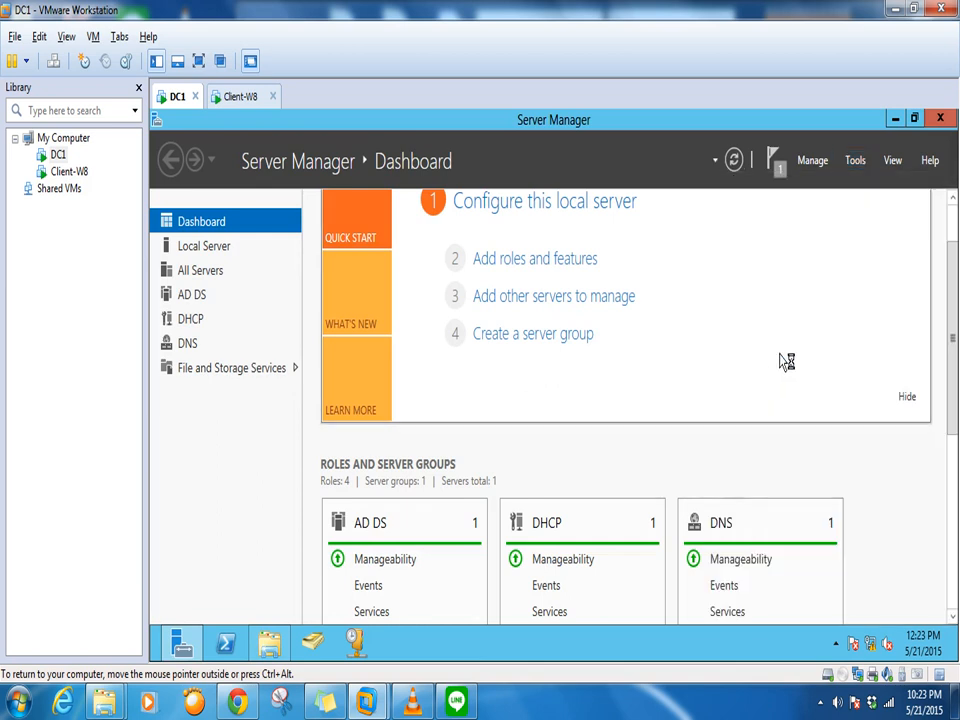
left_click(894, 118)
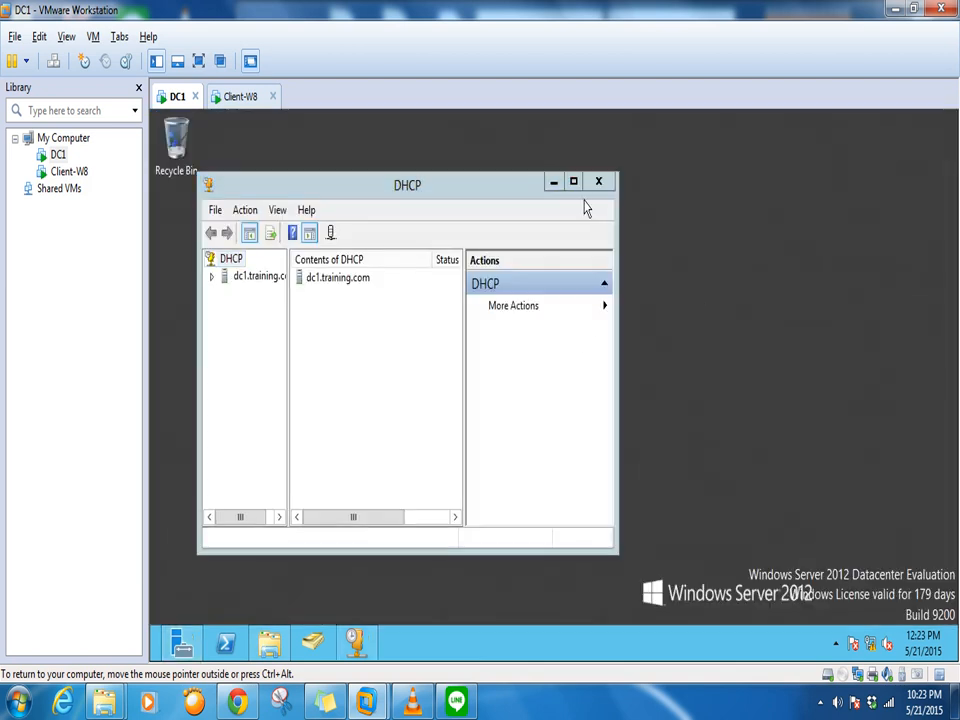
left_click(573, 181)
Expand dc1.training.com and IPv4 to show the new 192.168.86.0 scope
left_click_drag(236, 242, 338, 249)
left_click(160, 207)
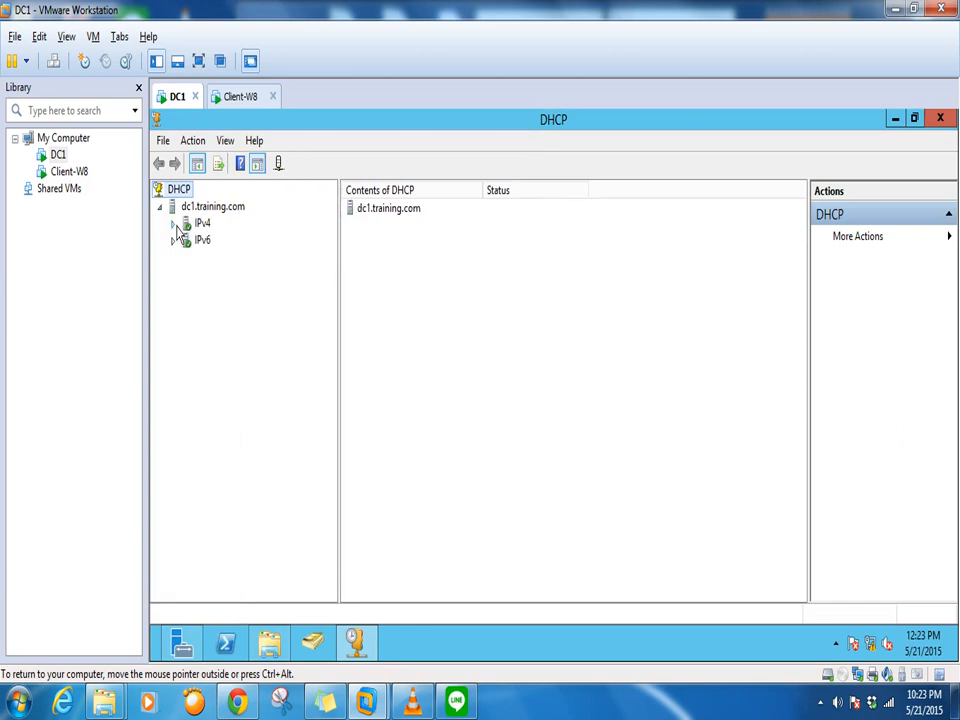
left_click(174, 224)
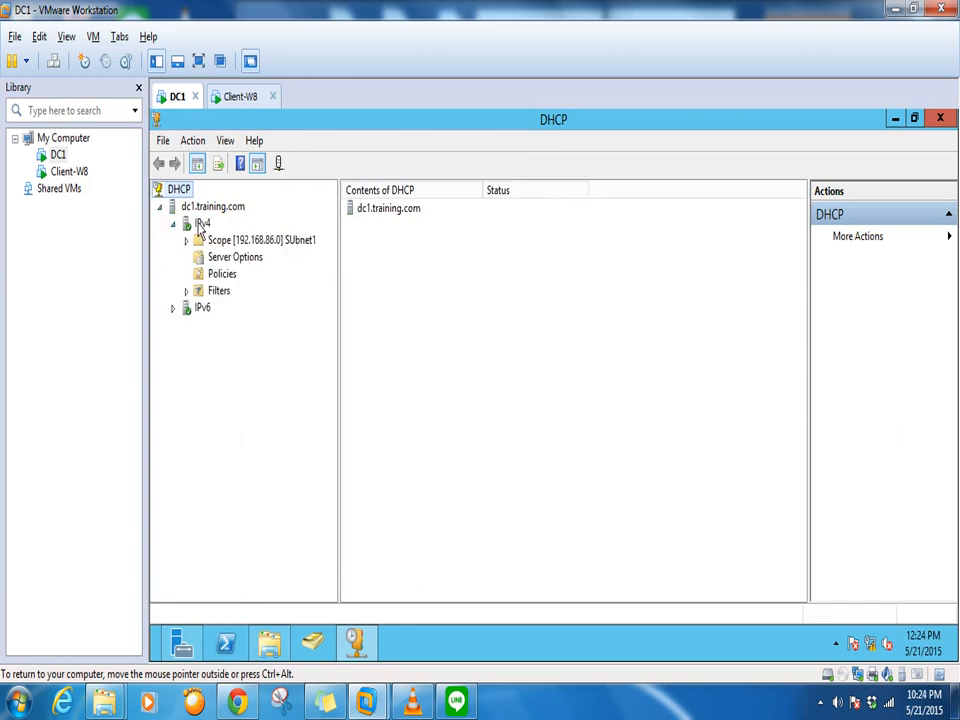
right_click(201, 207)
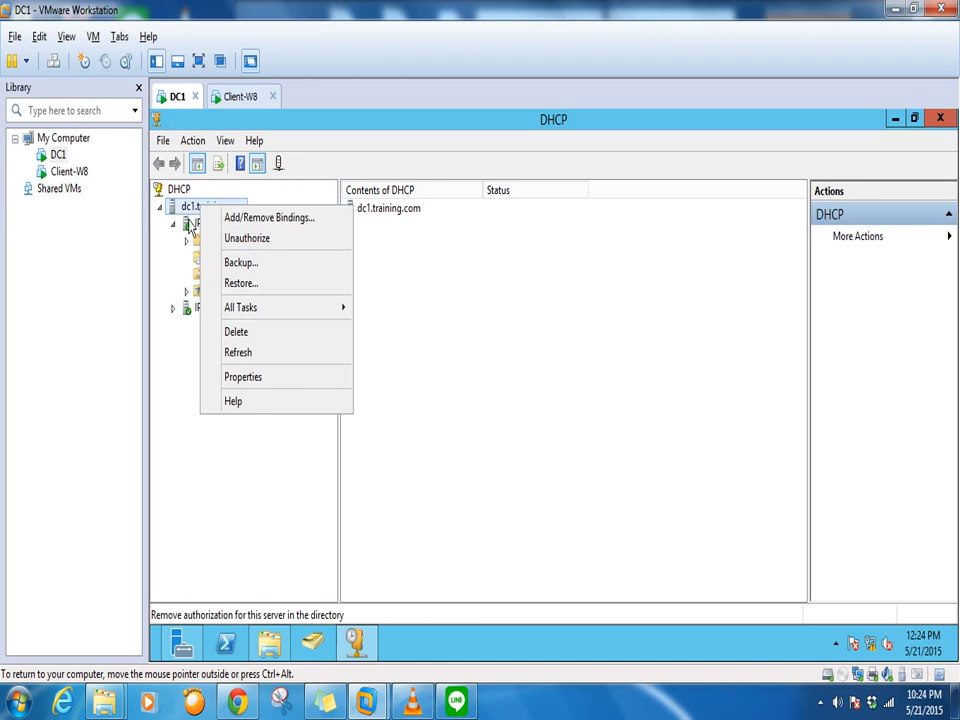
left_click(180, 369)
left_click(228, 259)
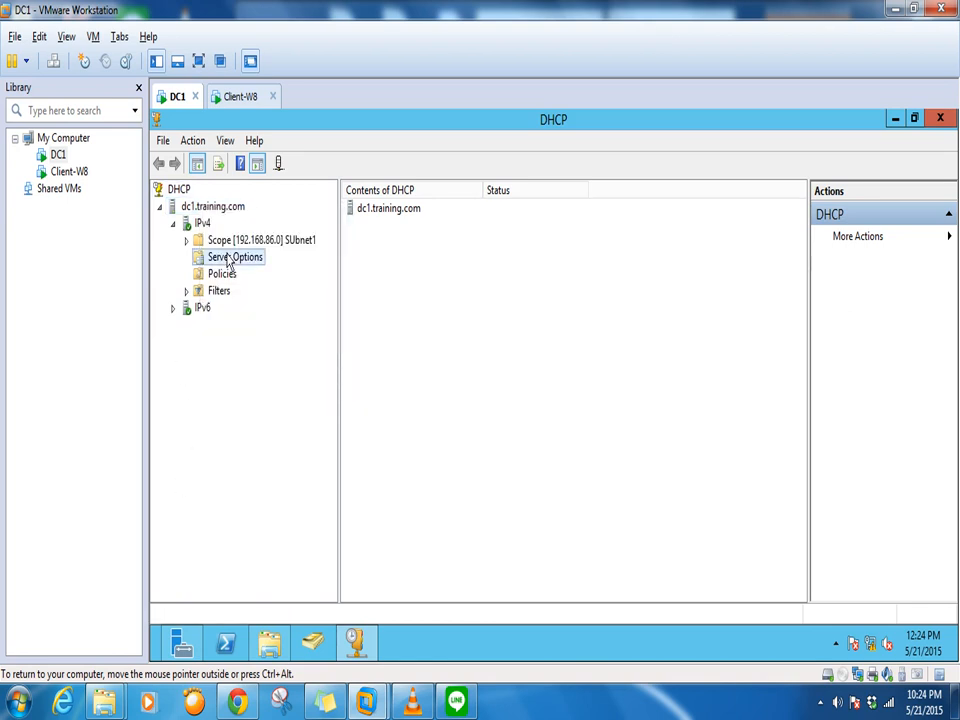
Inspect Scope [192.168.86.0]'s Address Pool: range 192.168.86.128–254, excluded 128–135
left_click(187, 241)
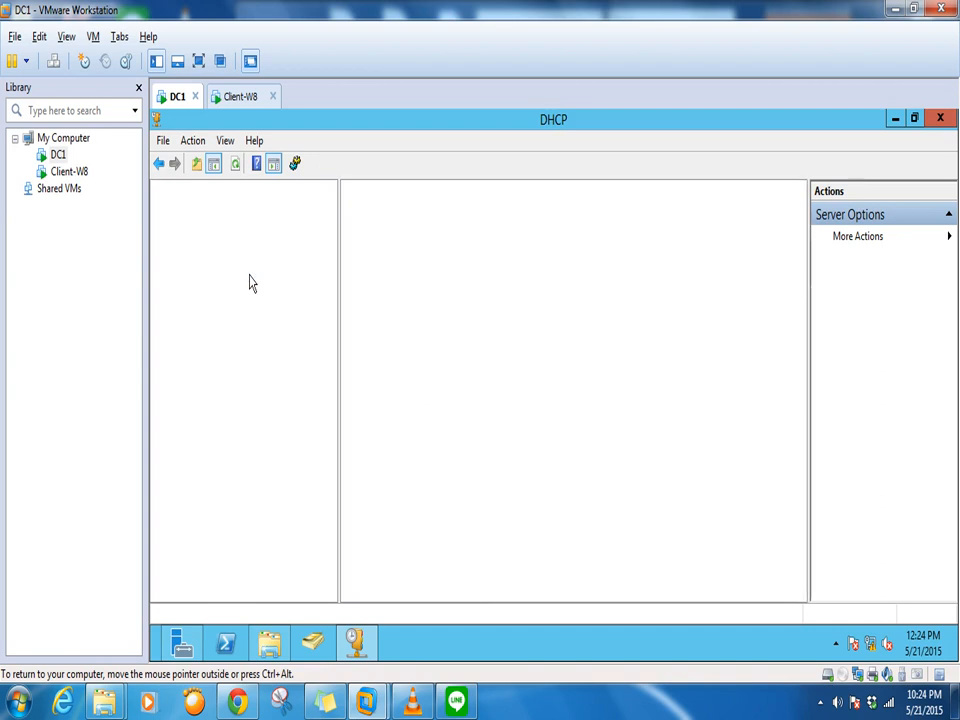
left_click(250, 276)
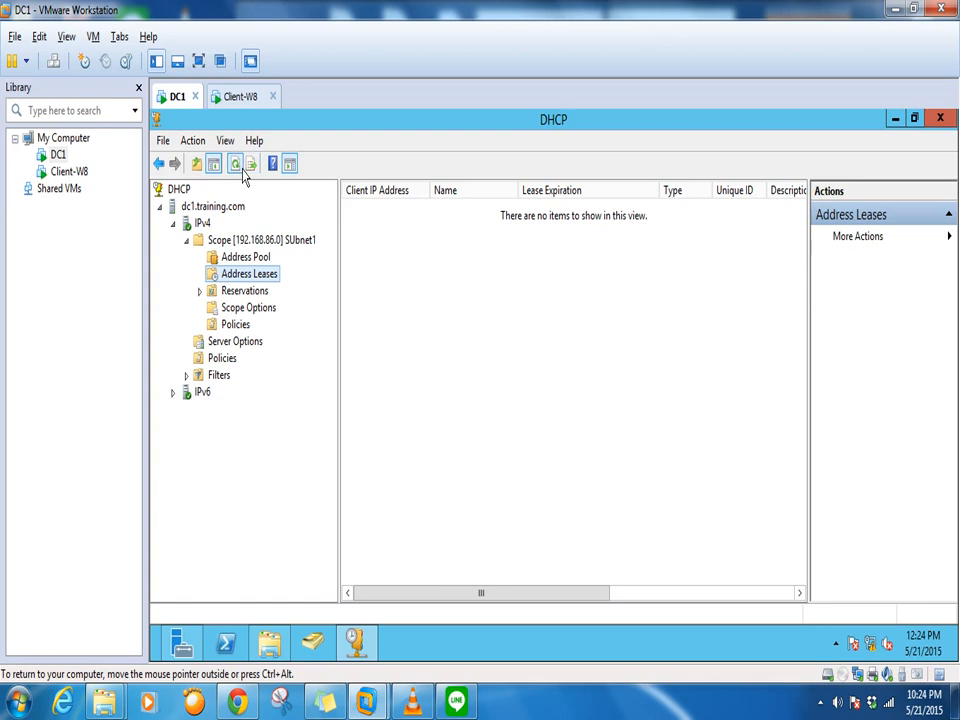
left_click(250, 243)
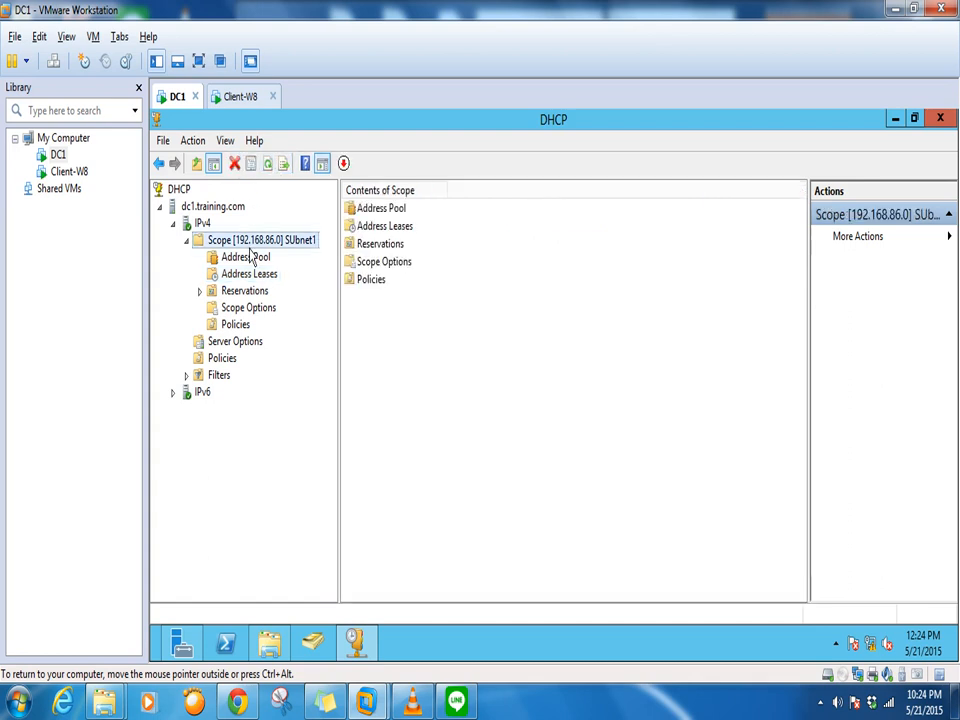
left_click(250, 259)
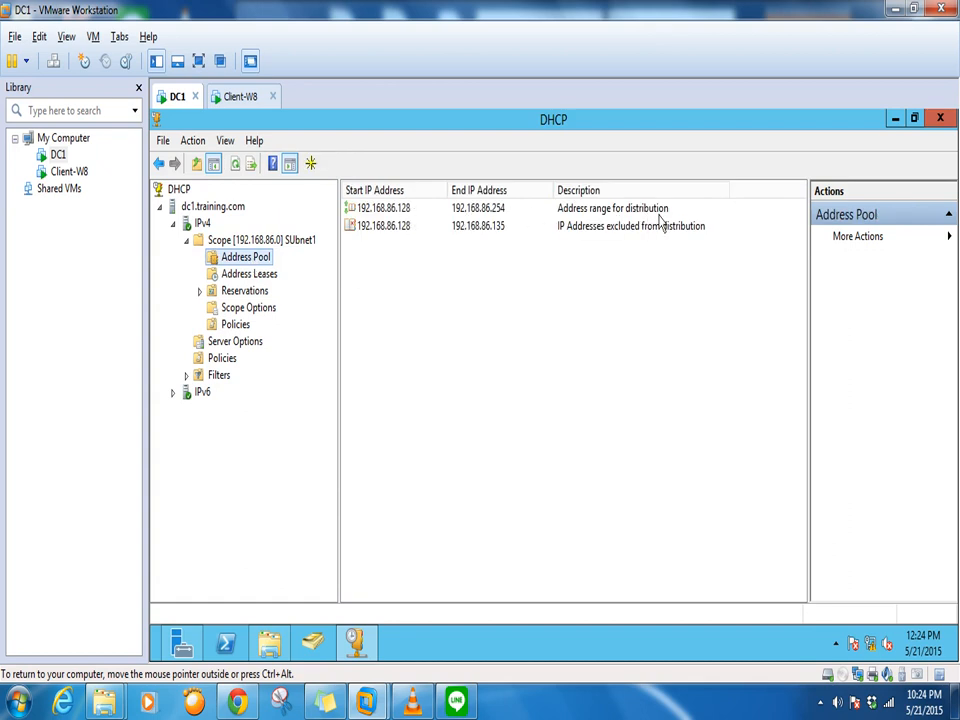
left_click(401, 212)
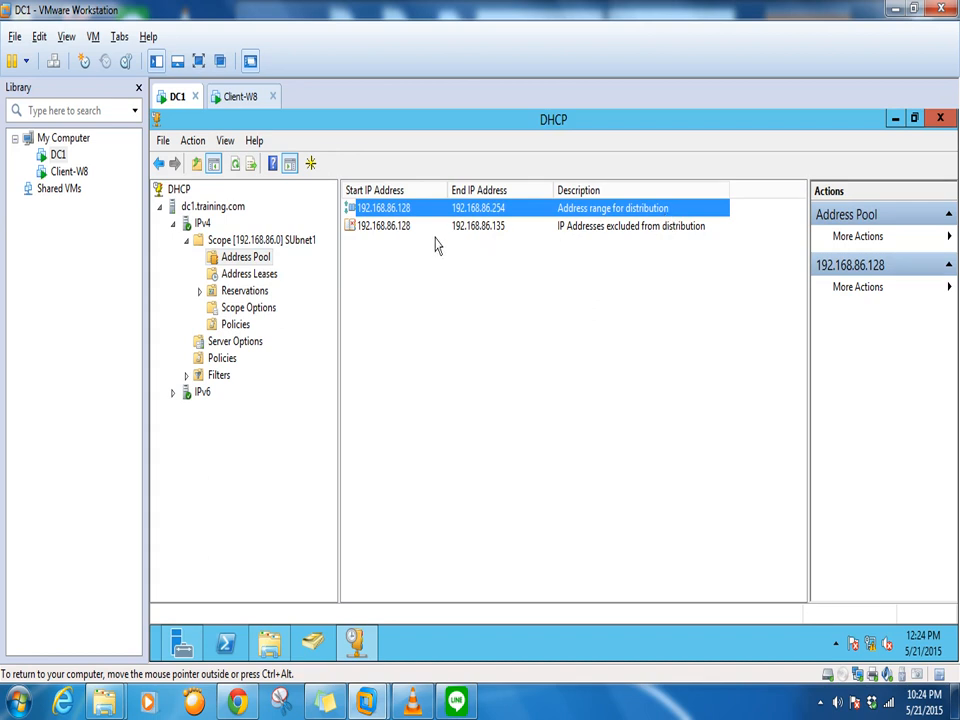
left_click(468, 228)
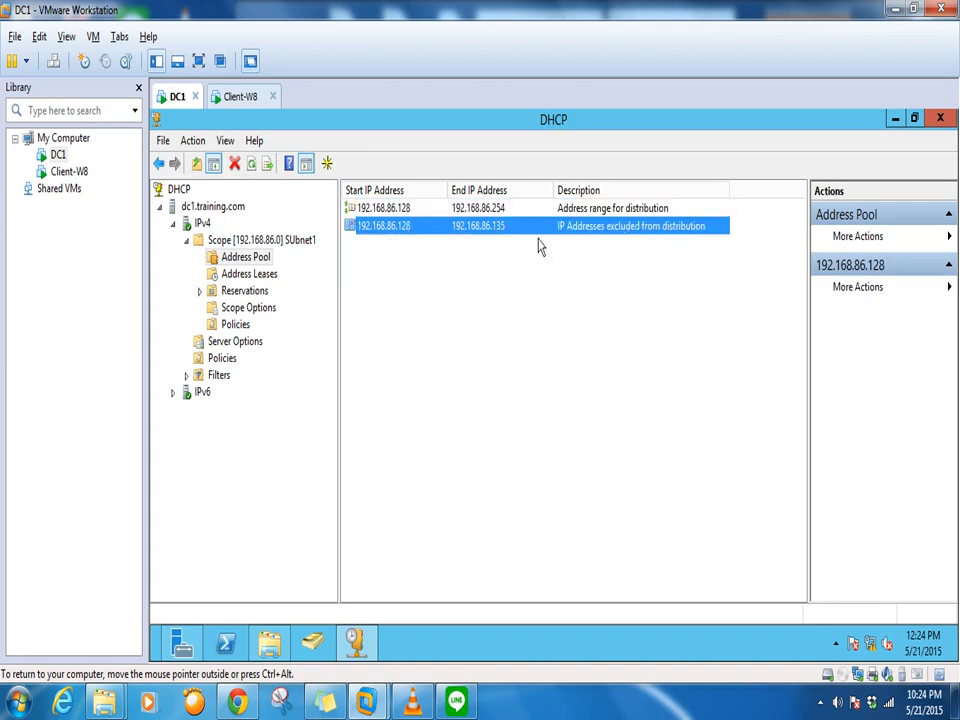
On Client-W8, run ipconfig /renew to obtain a DHCP lease
left_click(240, 97)
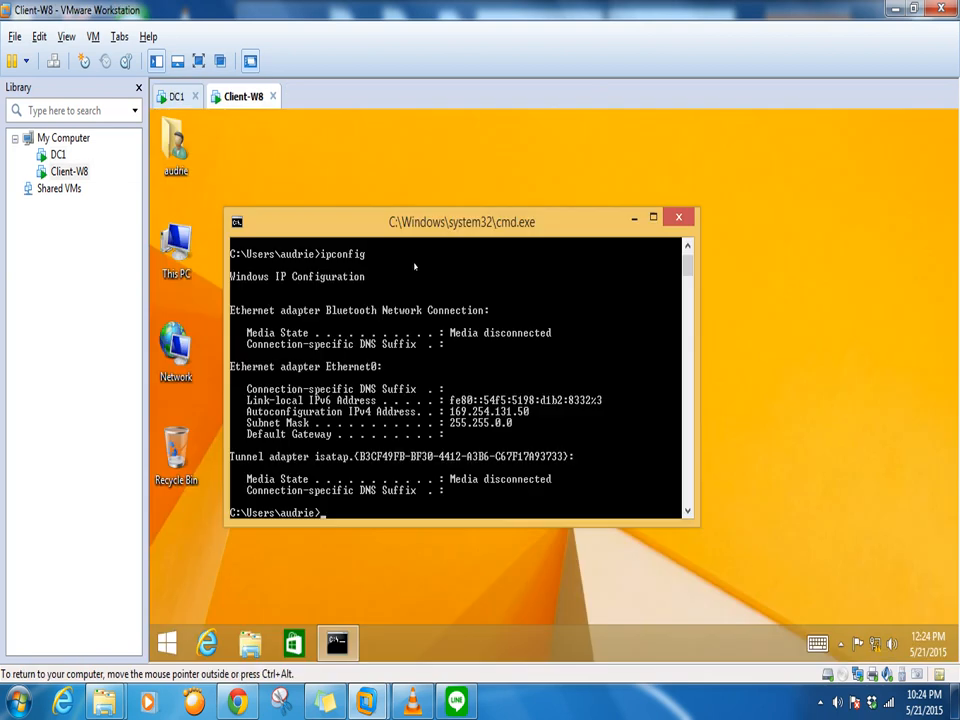
type("ipconfig /rene")
key("Return")
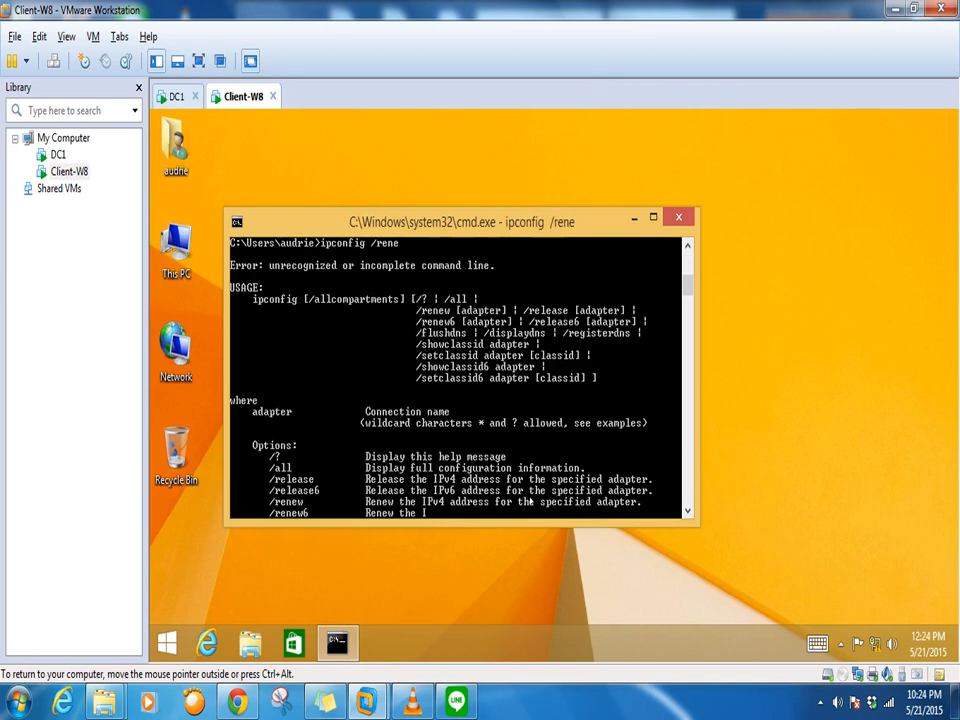
key("Up")
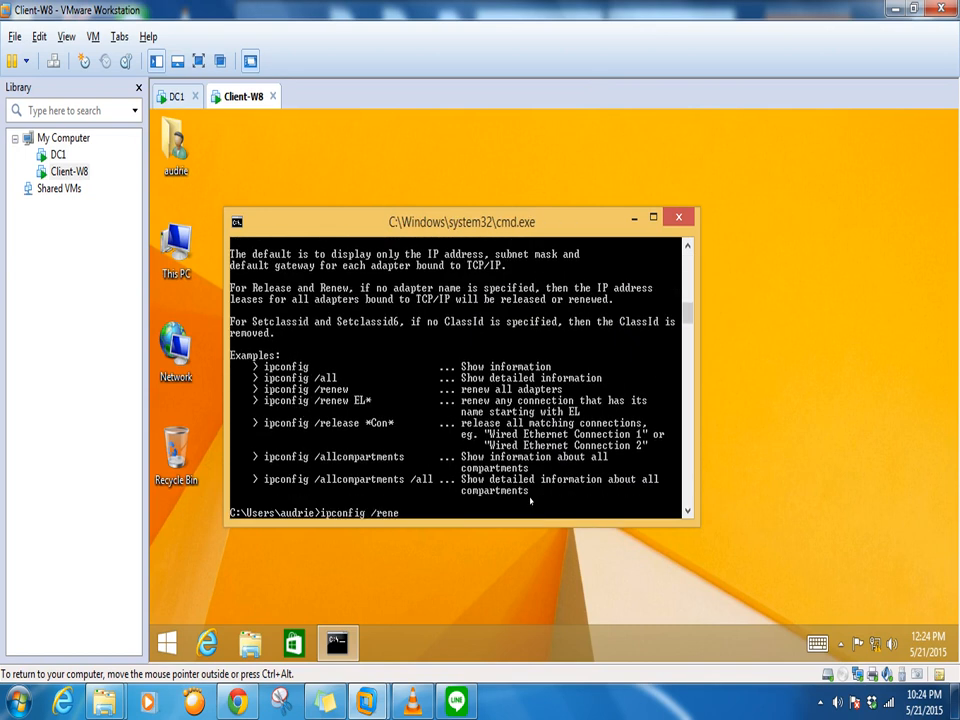
type("w")
key("Return")
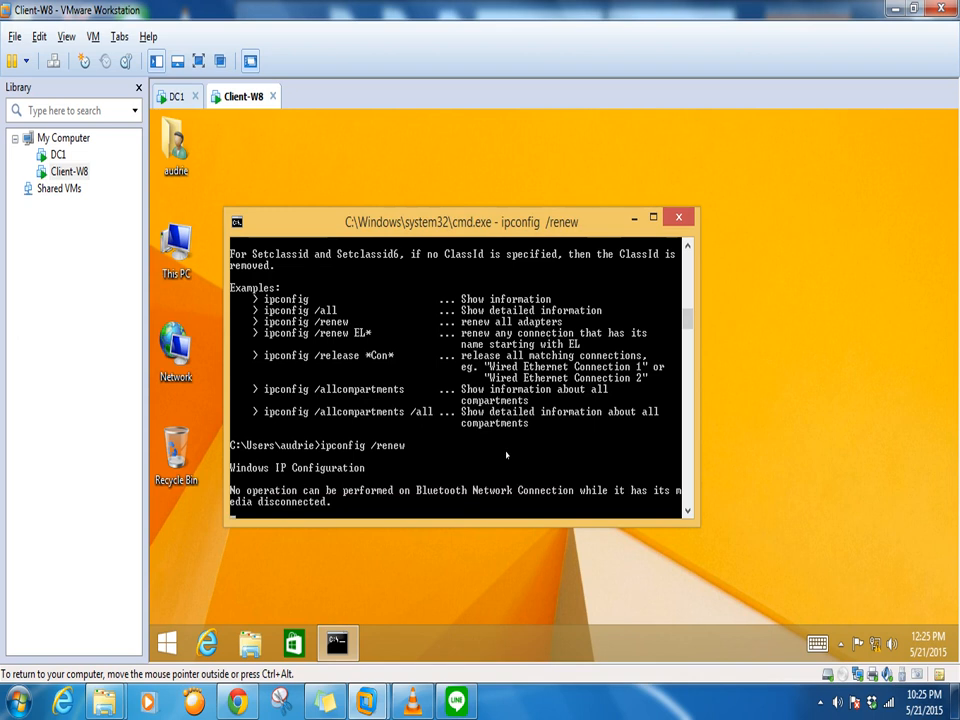
key("Return")
key("Return")
key("Return")
key("Return")
Run ipconfig to confirm address 192.168.86.136, gateway 192.168.86.1, suffix Training.com
type("iupconfig")
key("Return")
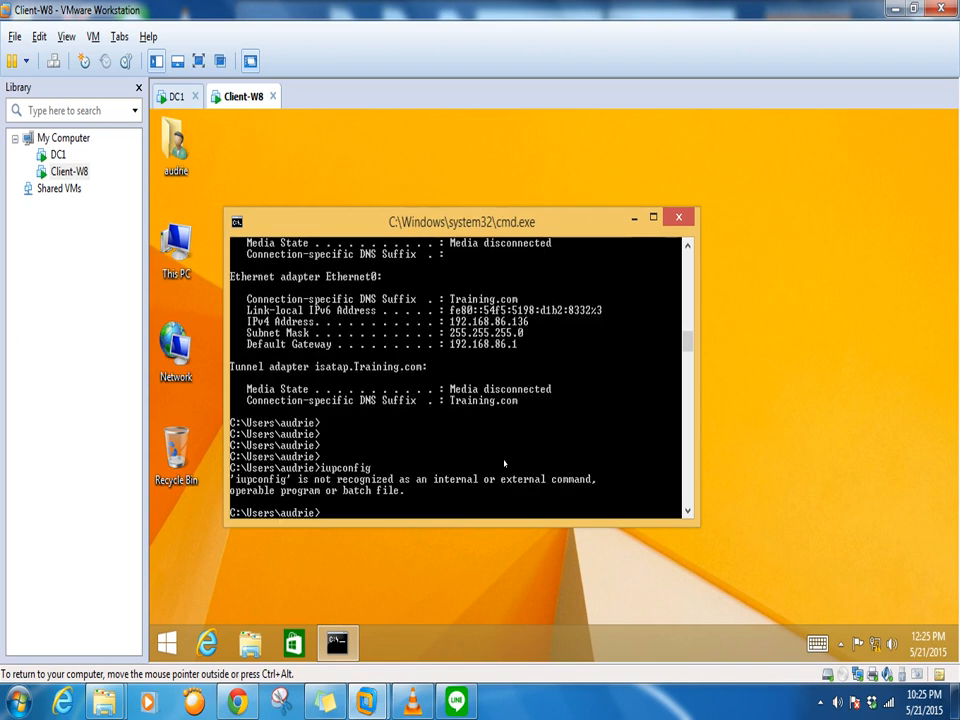
type("ipconfig")
key("Return")
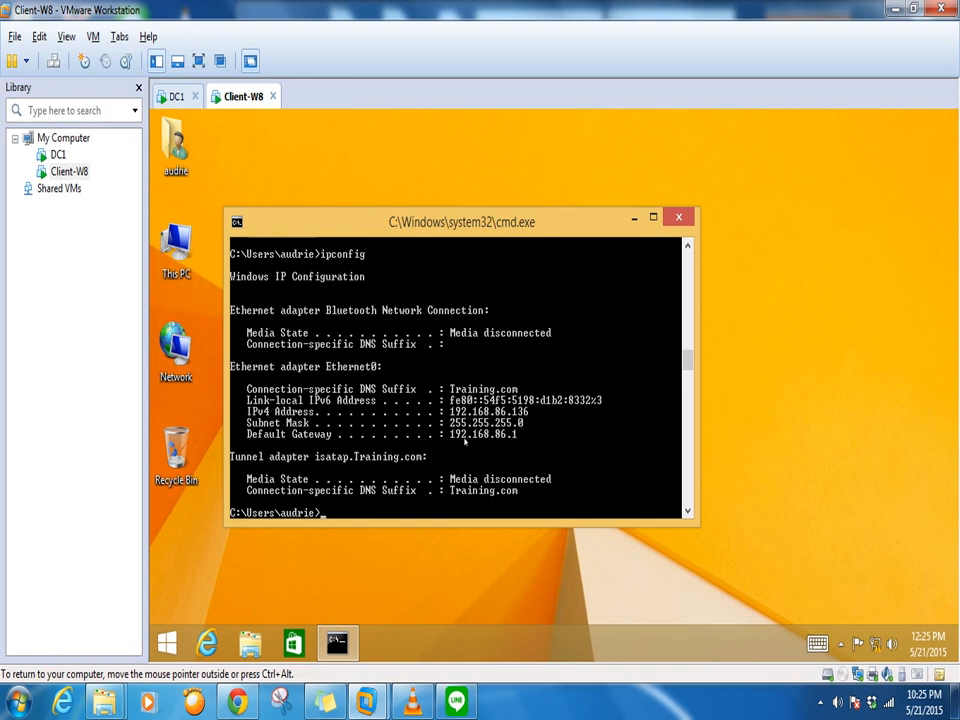
left_click(173, 96)
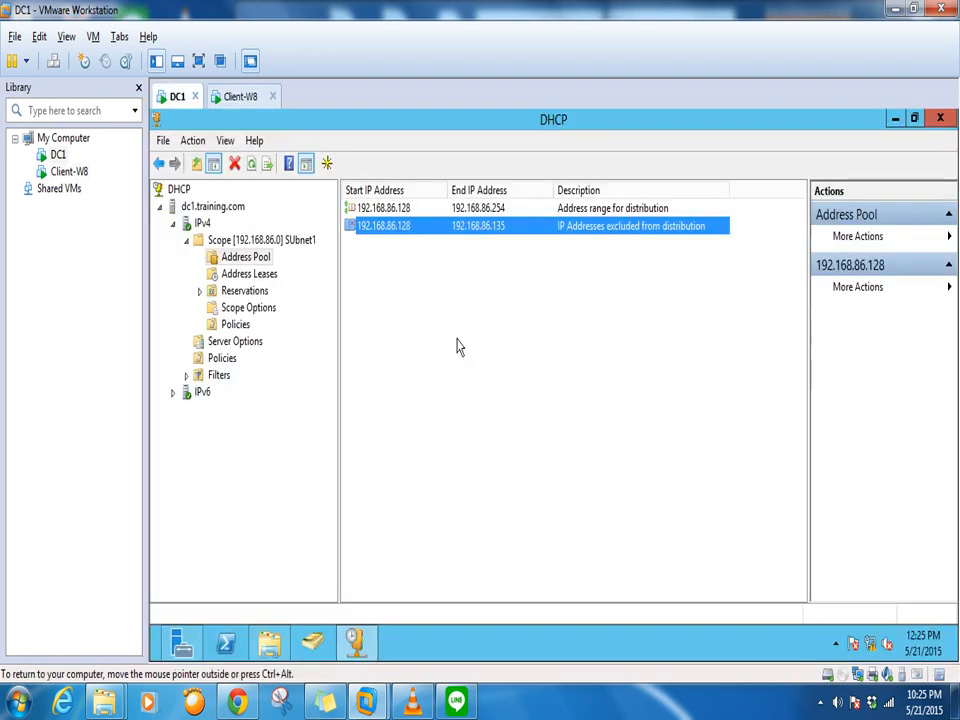
left_click(249, 275)
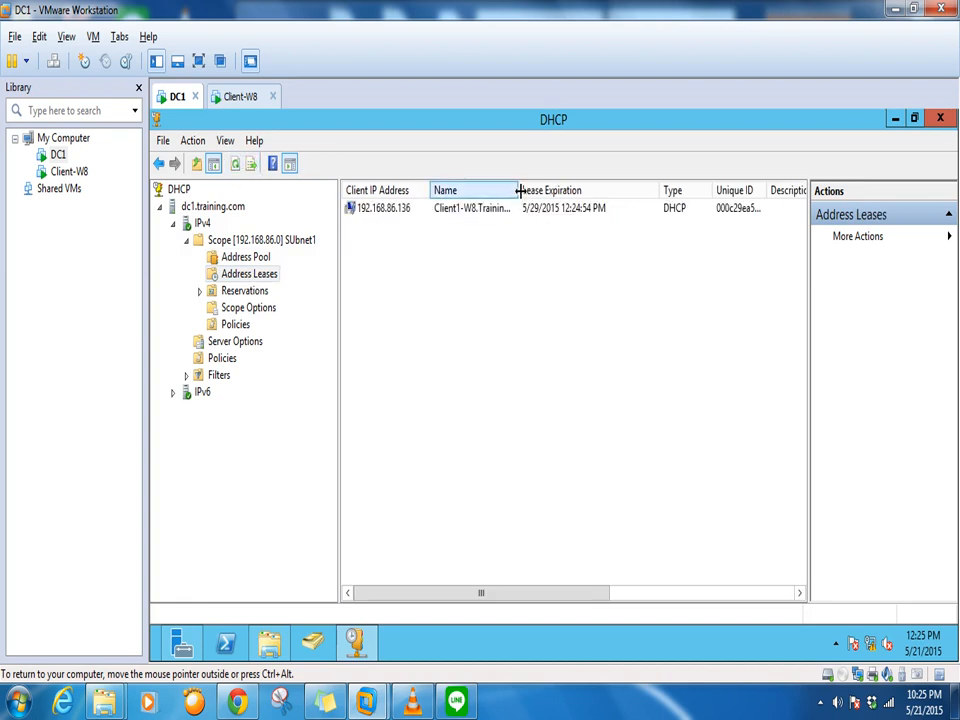
left_click_drag(519, 190, 578, 190)
left_click(482, 212)
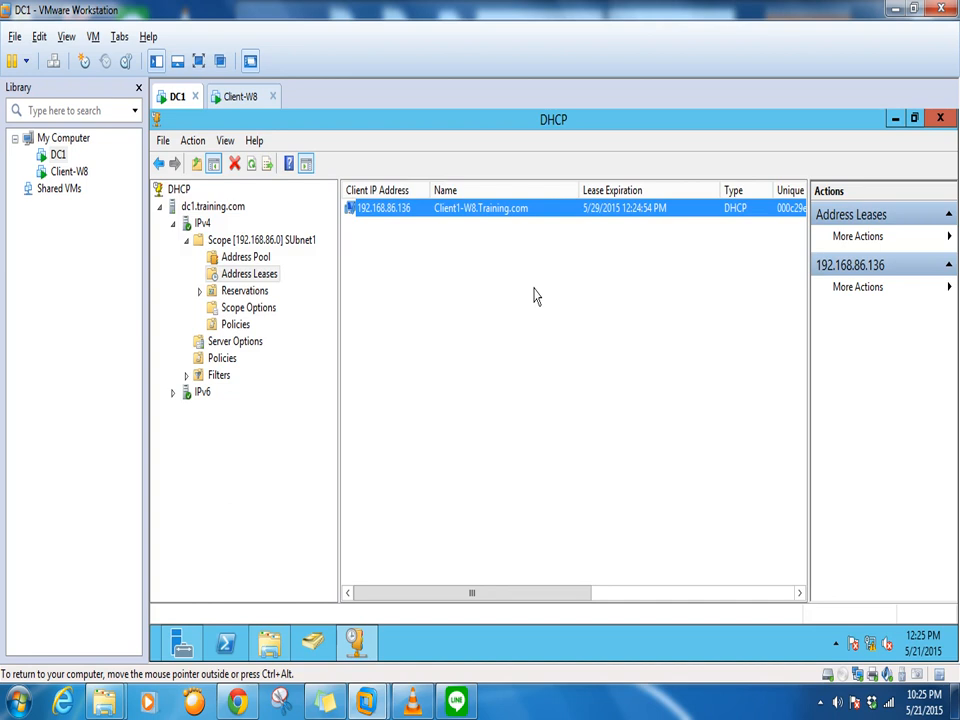
left_click(240, 100)
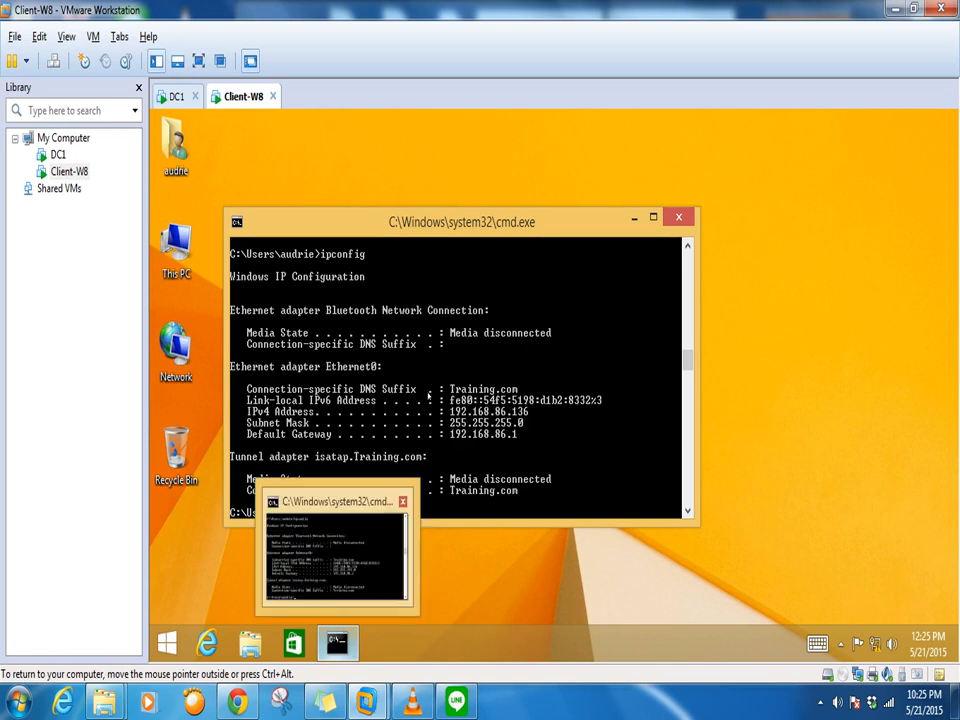
Switch the client's membership from workgroup to the training.com domain
left_click(178, 250)
right_click(176, 262)
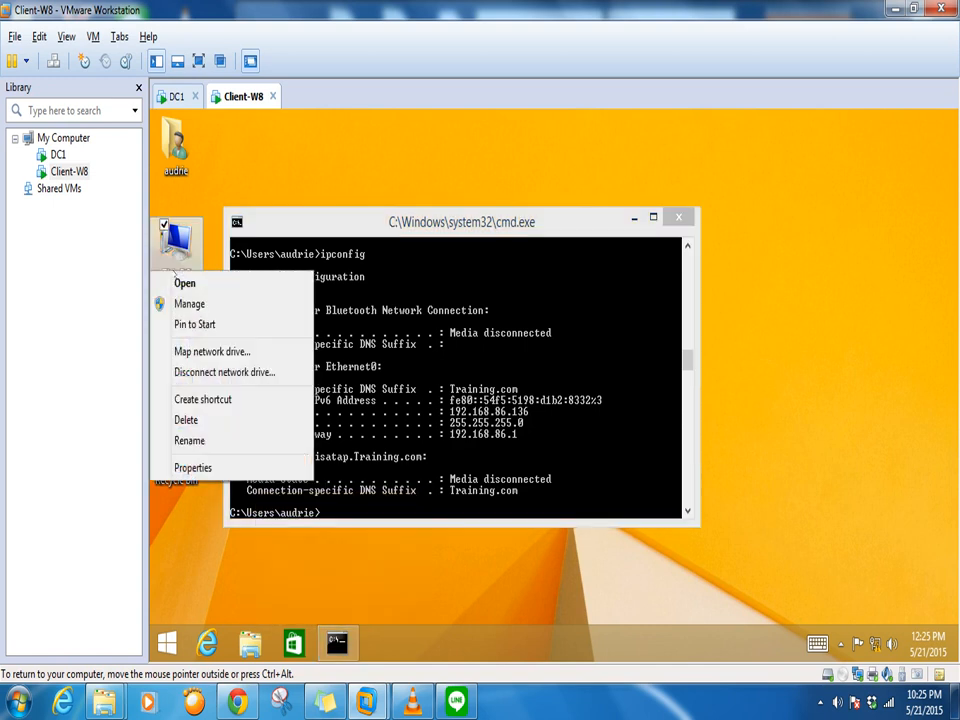
left_click(193, 465)
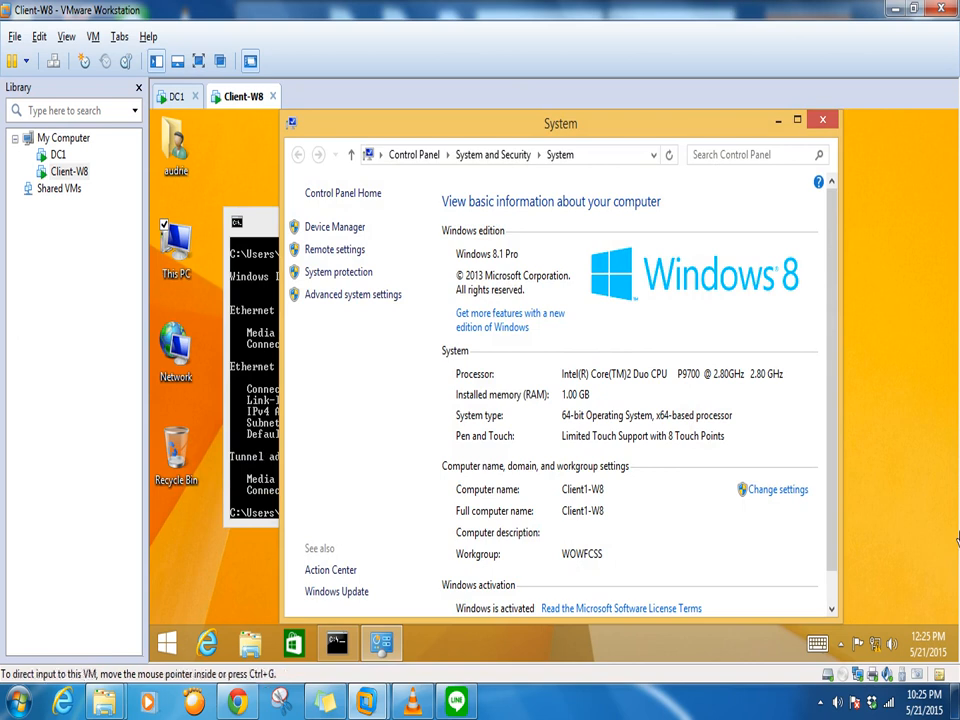
scroll(833, 578, "down", 1)
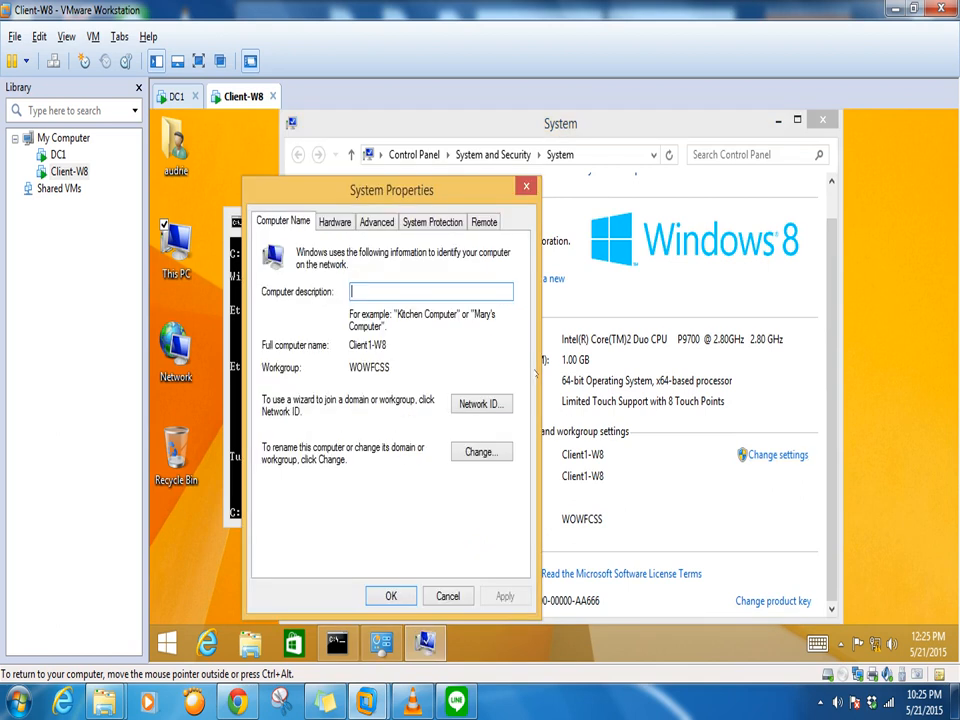
left_click(481, 451)
left_click_drag(368, 221, 633, 170)
left_click(553, 389)
type("training.com")
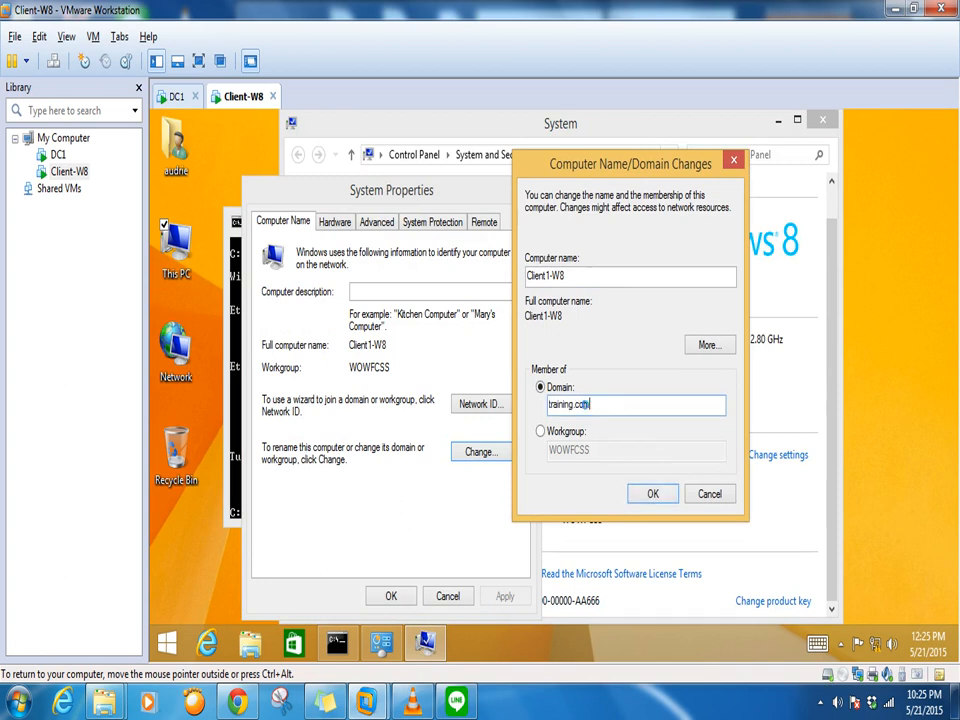
key("Return")
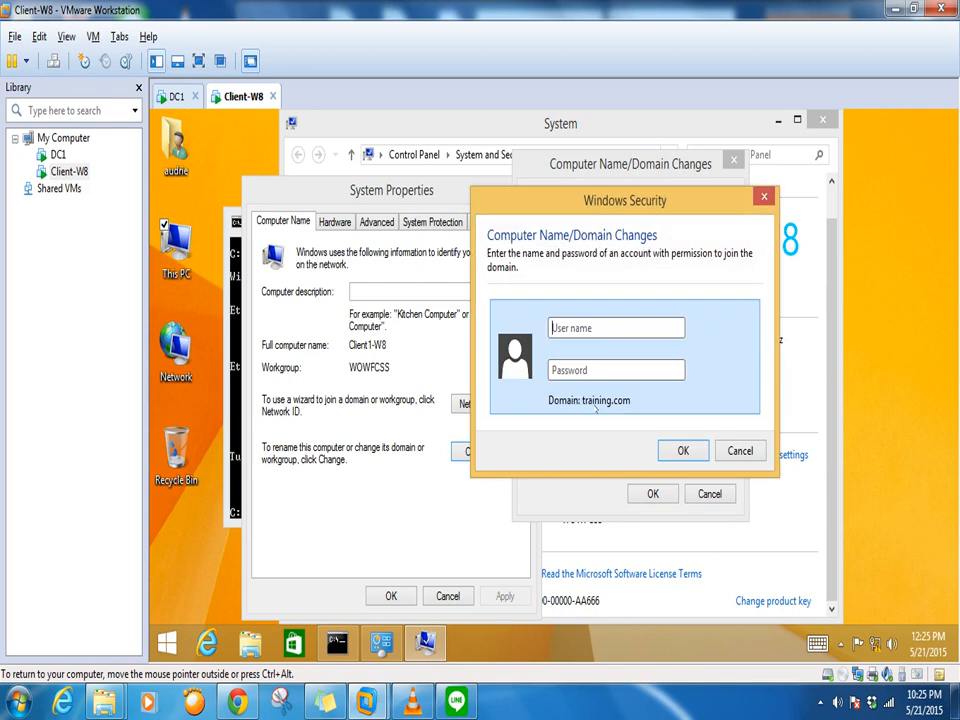
Enter the domain administrator credentials, accept the welcome, and restart the client now
type("adP")
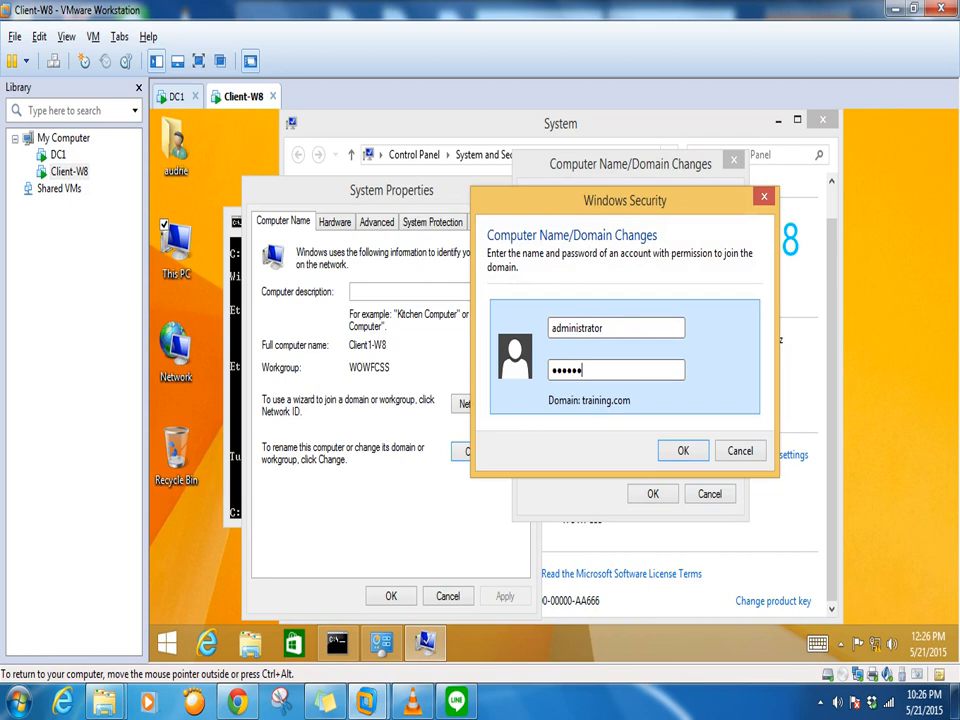
left_click(670, 446)
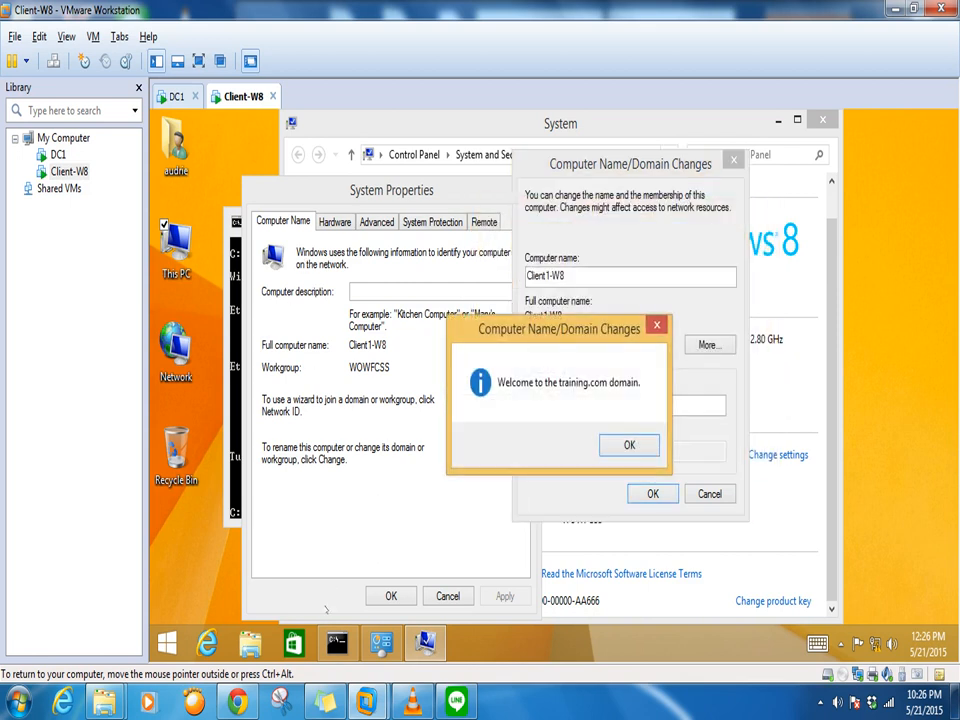
left_click(630, 446)
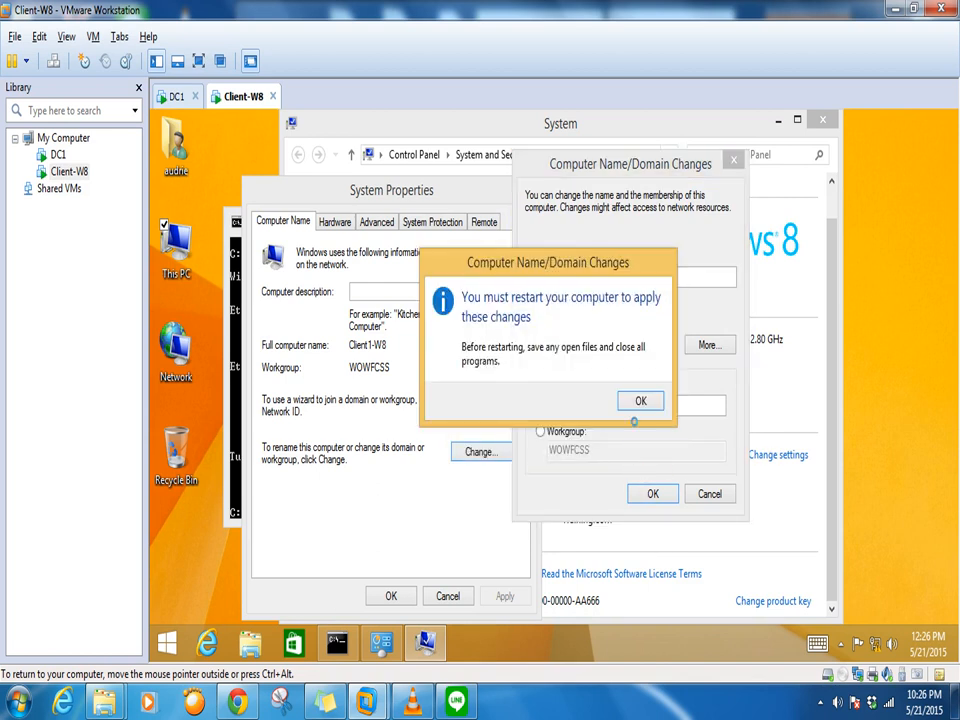
left_click(640, 401)
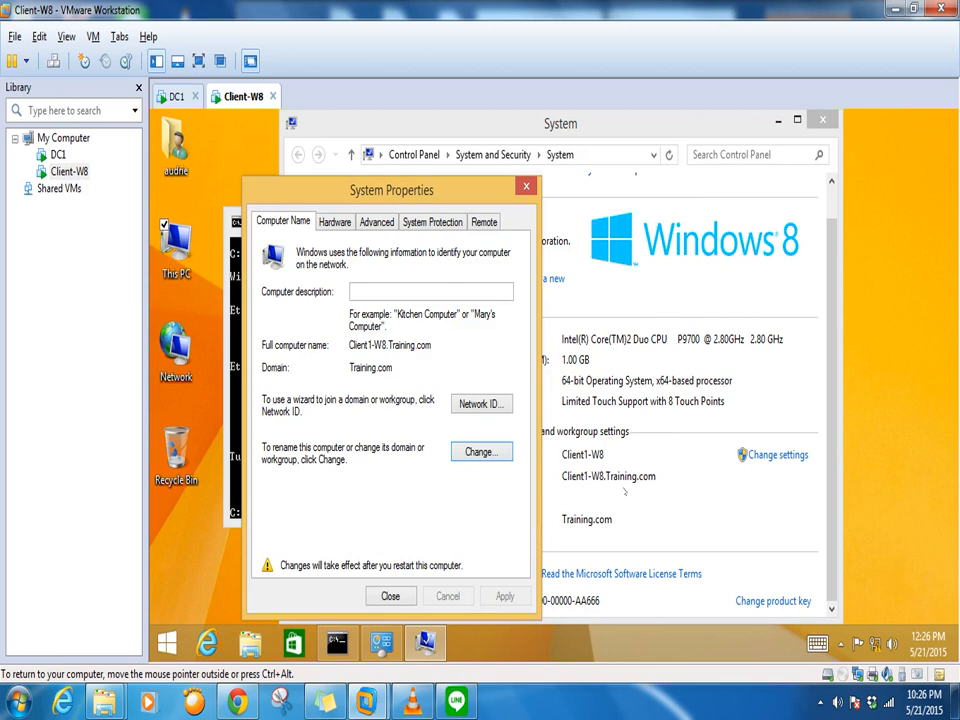
left_click(391, 596)
left_click(557, 392)
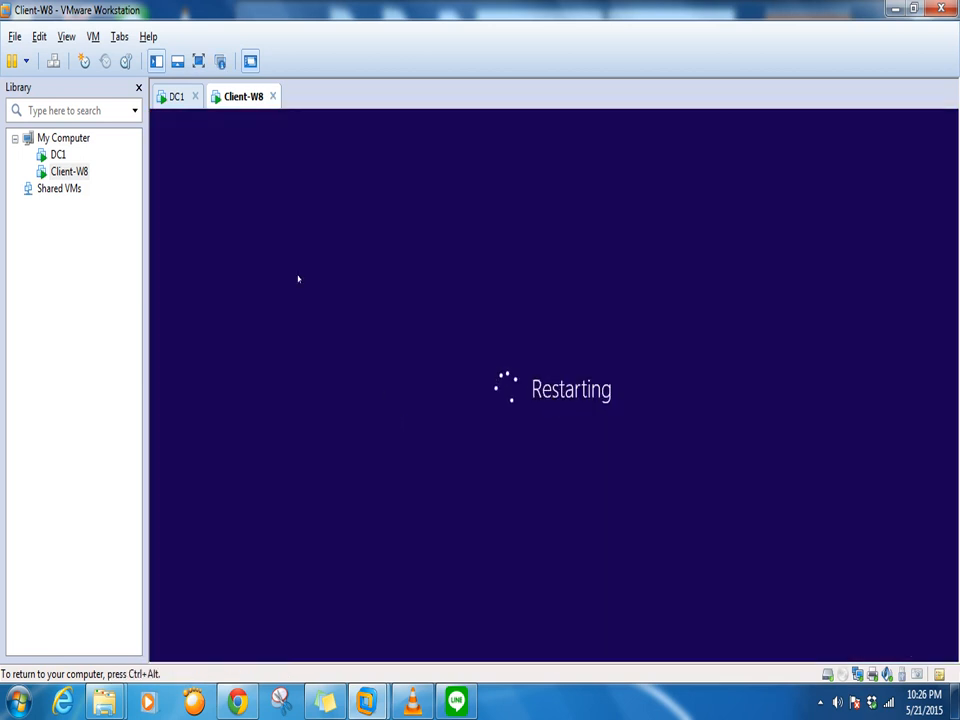
Go back to the DC1 server and minimize the DHCP console
key("ctrl+alt")
left_click(176, 100)
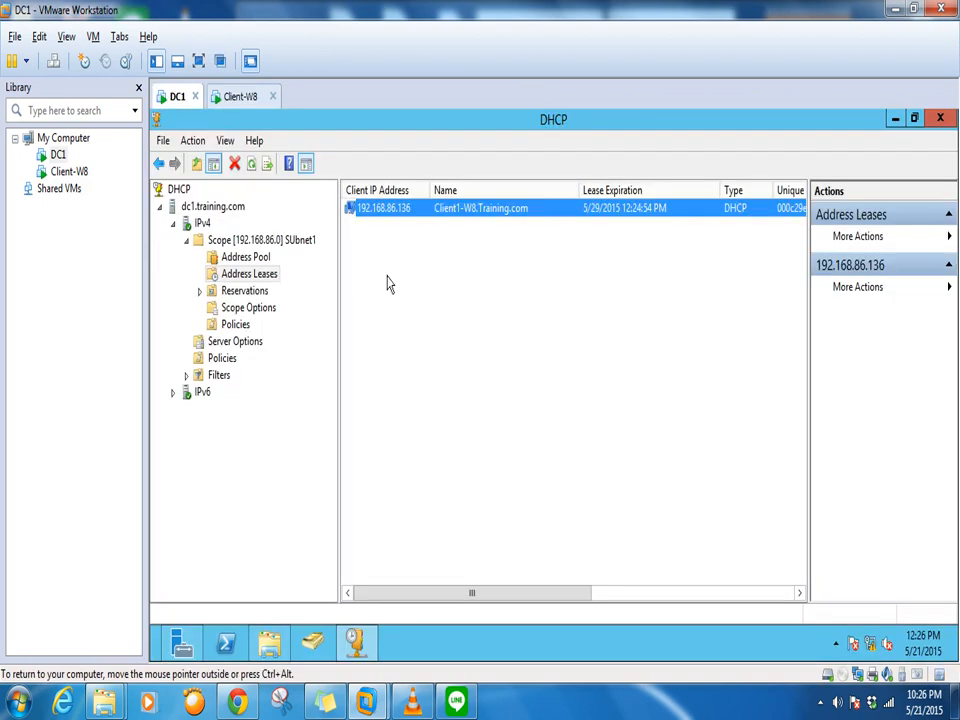
left_click(238, 99)
left_click(172, 97)
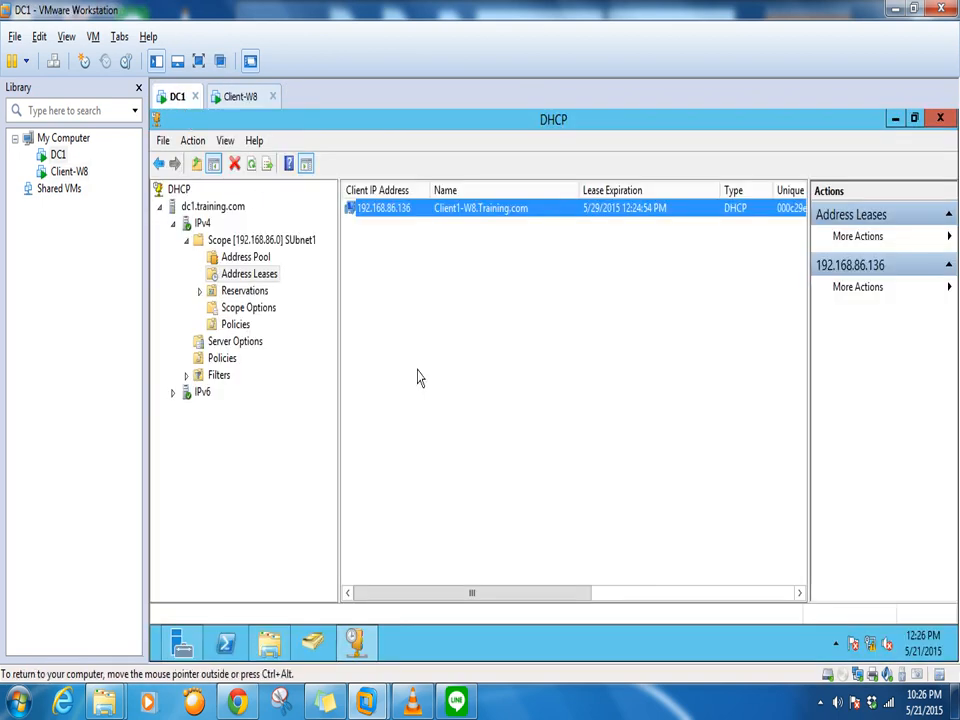
left_click(894, 119)
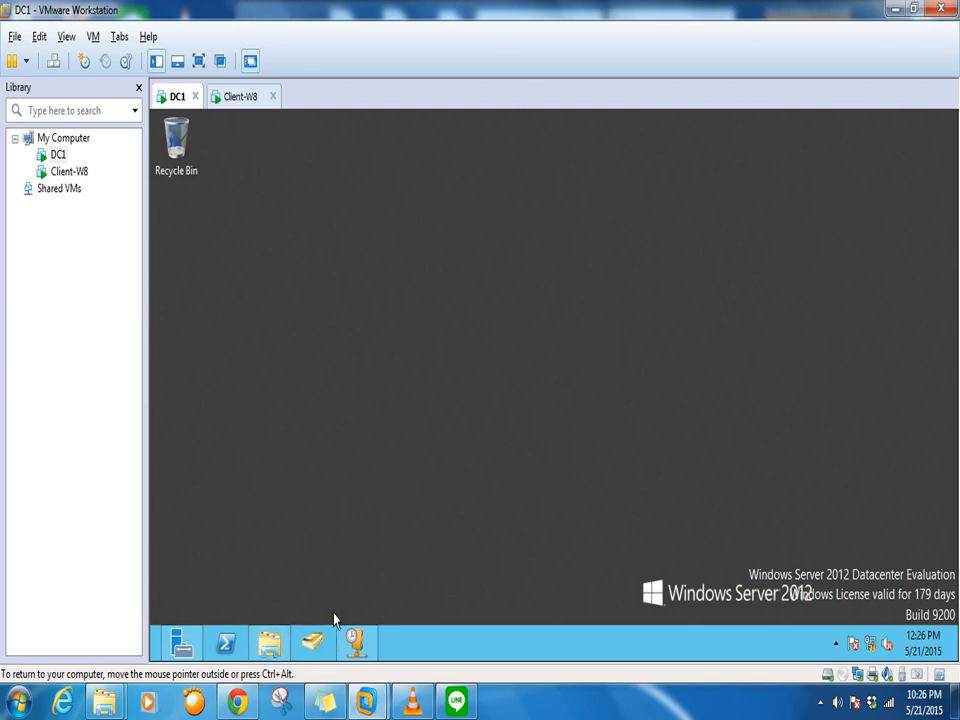
Close the old Active Directory Users and Computers window and relaunch it from Server Manager Tools
left_click(312, 648)
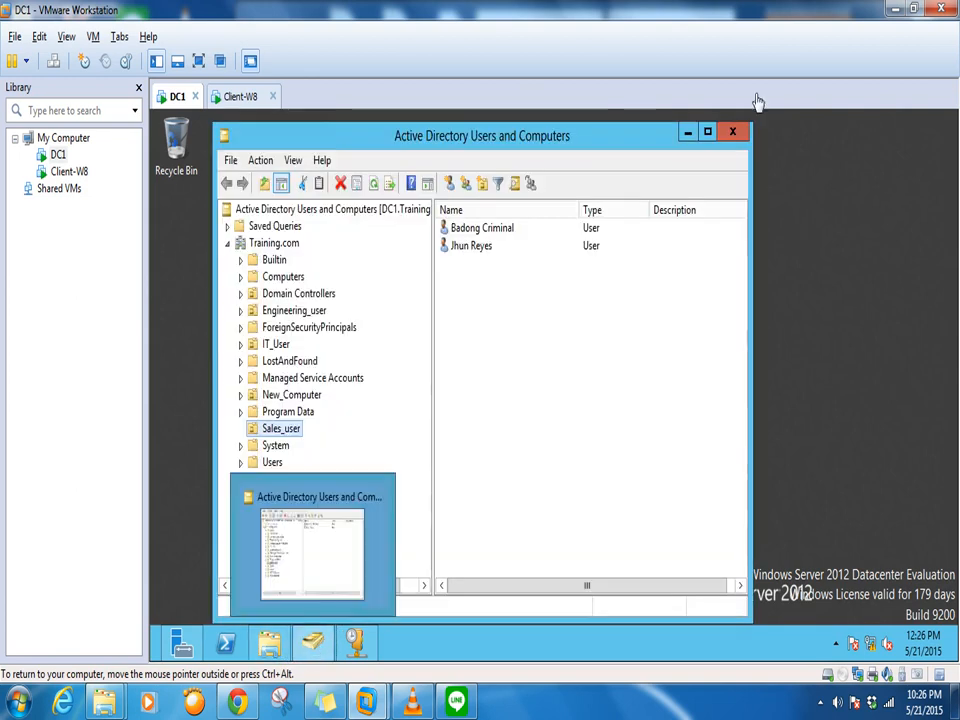
left_click(728, 134)
left_click(184, 640)
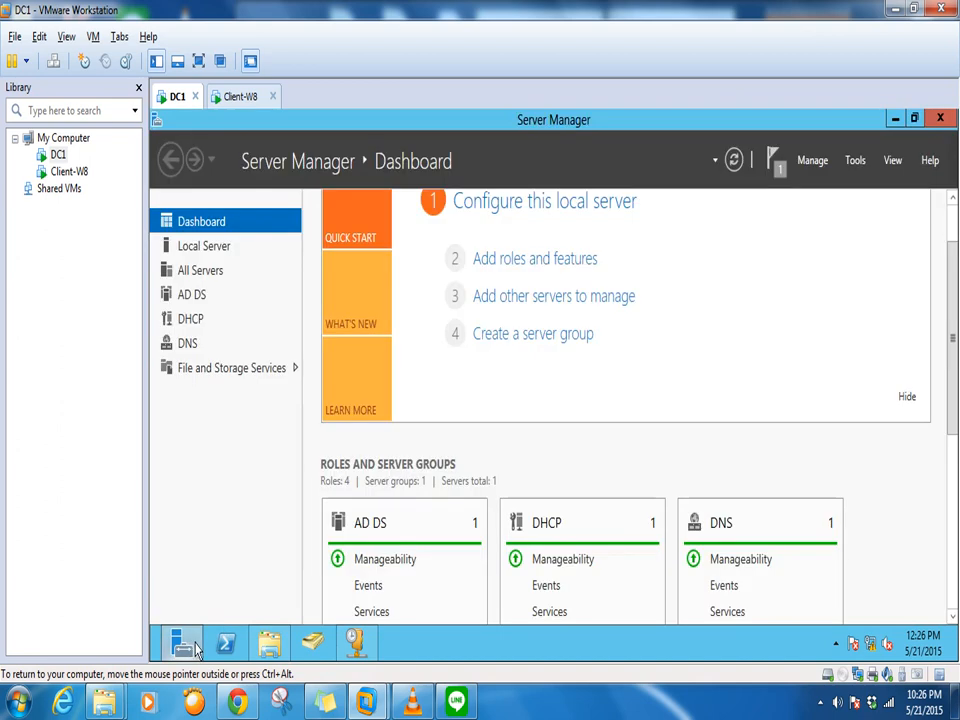
left_click(854, 161)
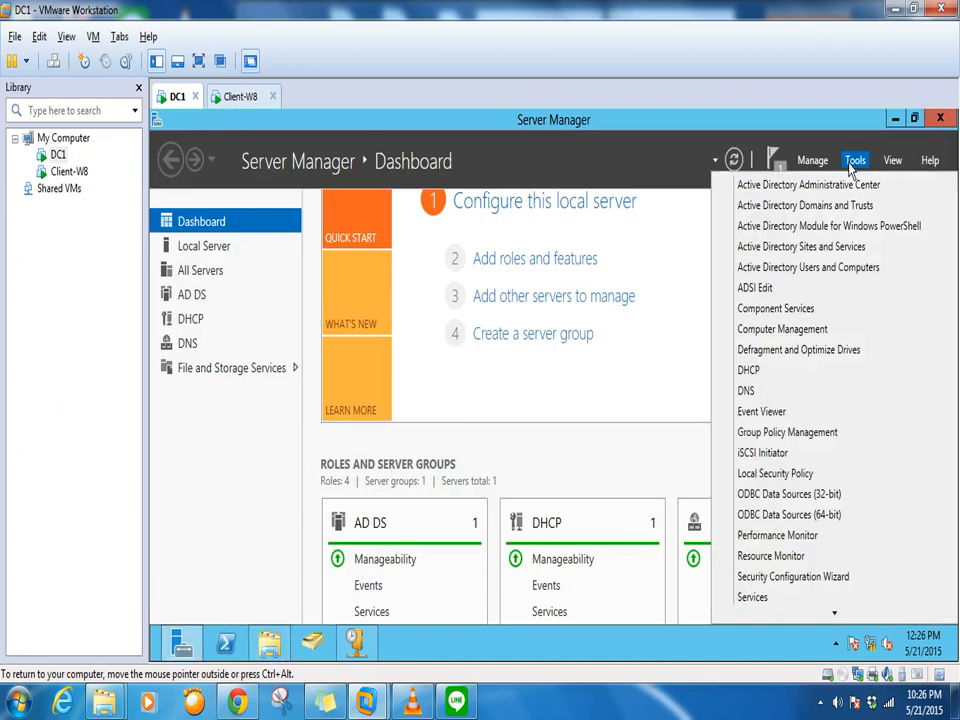
left_click(810, 268)
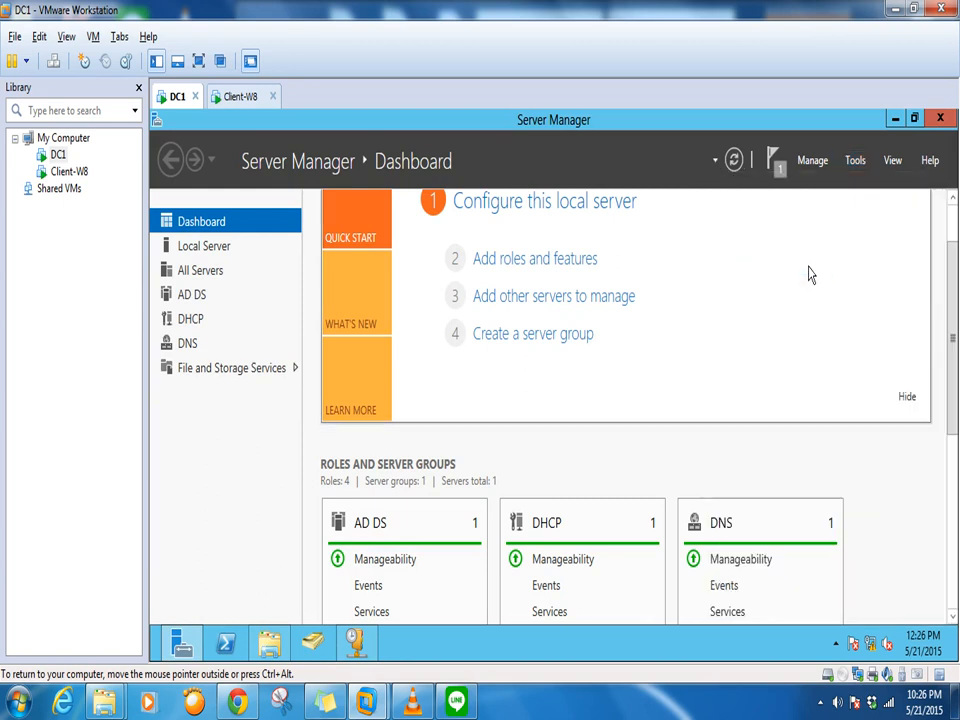
Maximize Active Directory Users and Computers and show the Computers container listing CLIENT1-W8
left_click(895, 120)
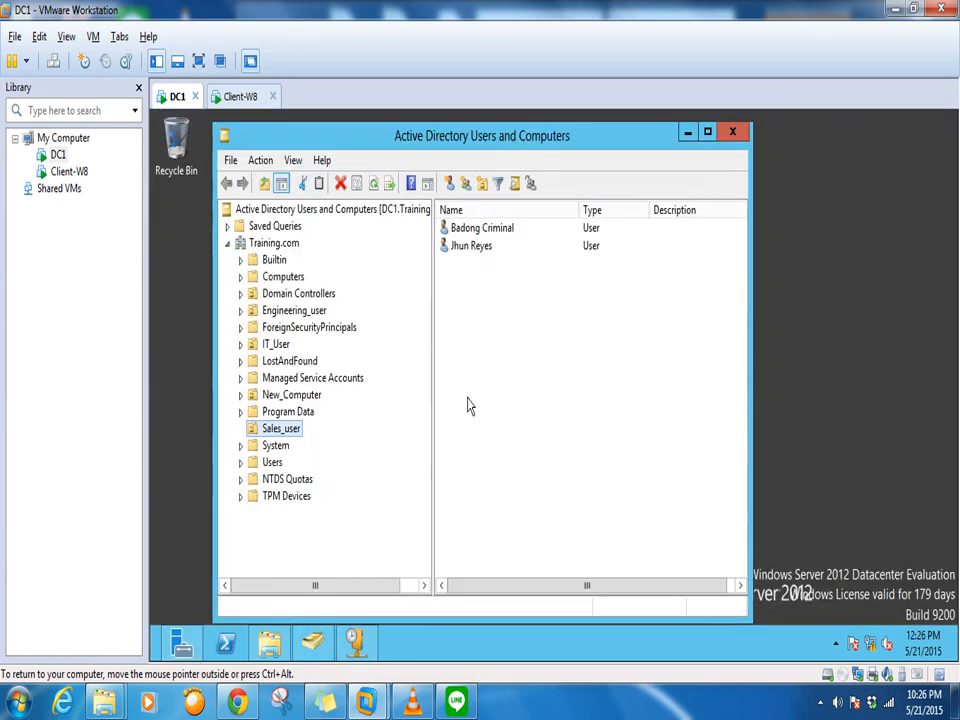
left_click(706, 133)
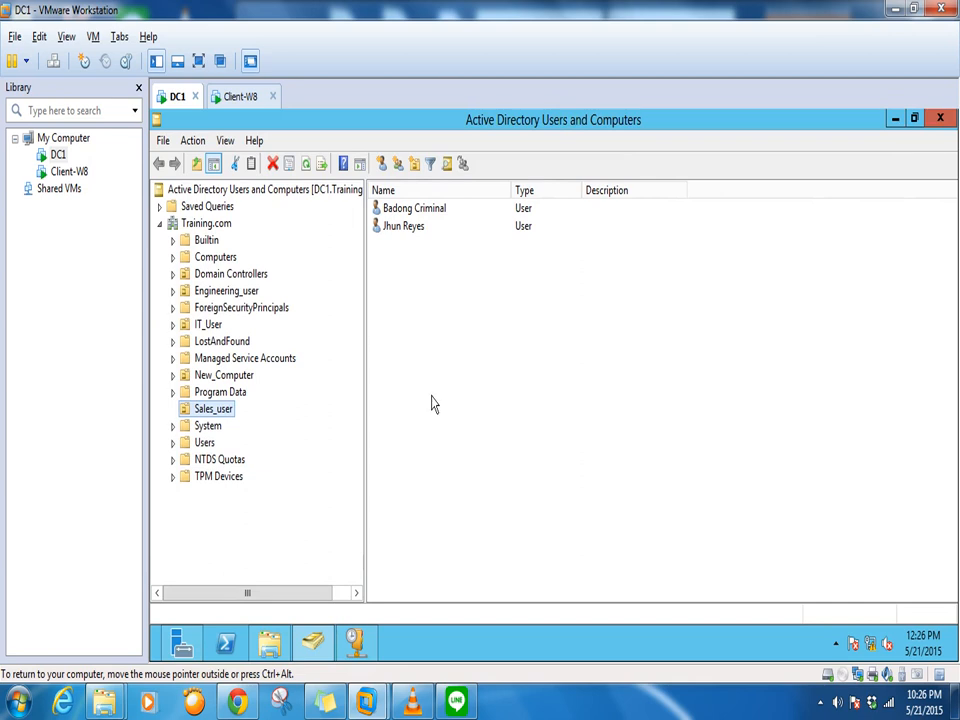
left_click(203, 259)
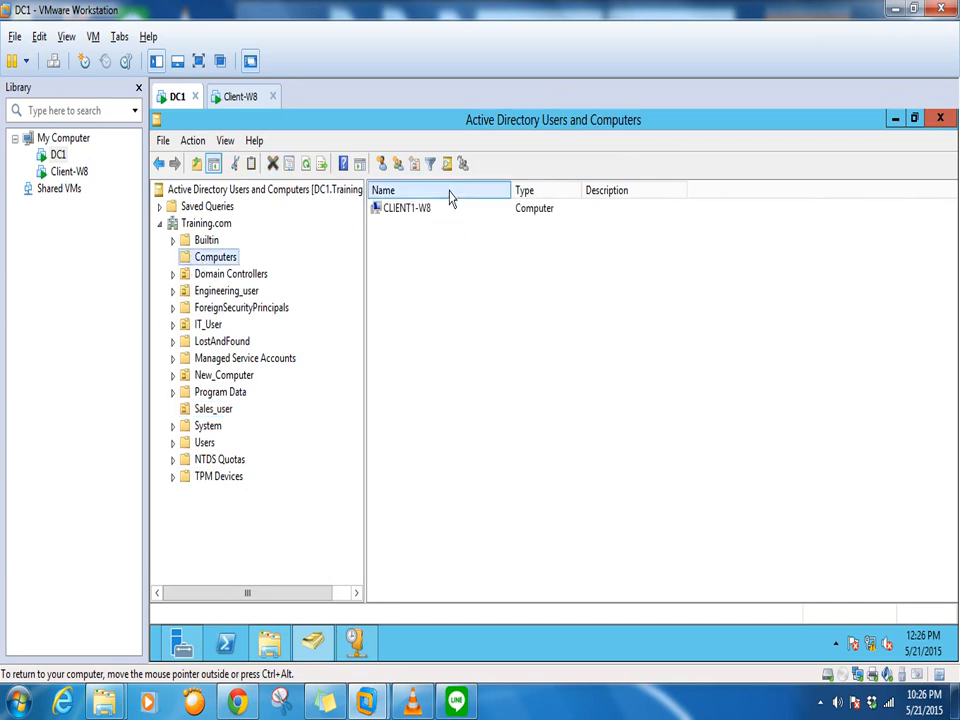
left_click(422, 220)
left_click(480, 317)
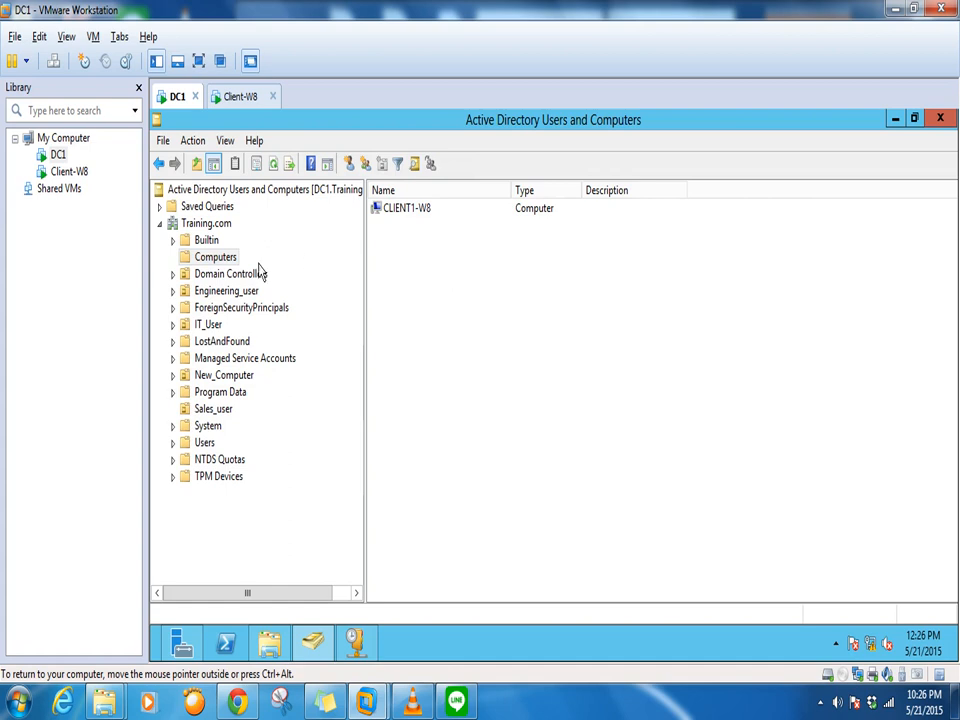
Check the action menus for Training.com and New_Computer, then open the New_Computer unit
left_click(203, 262)
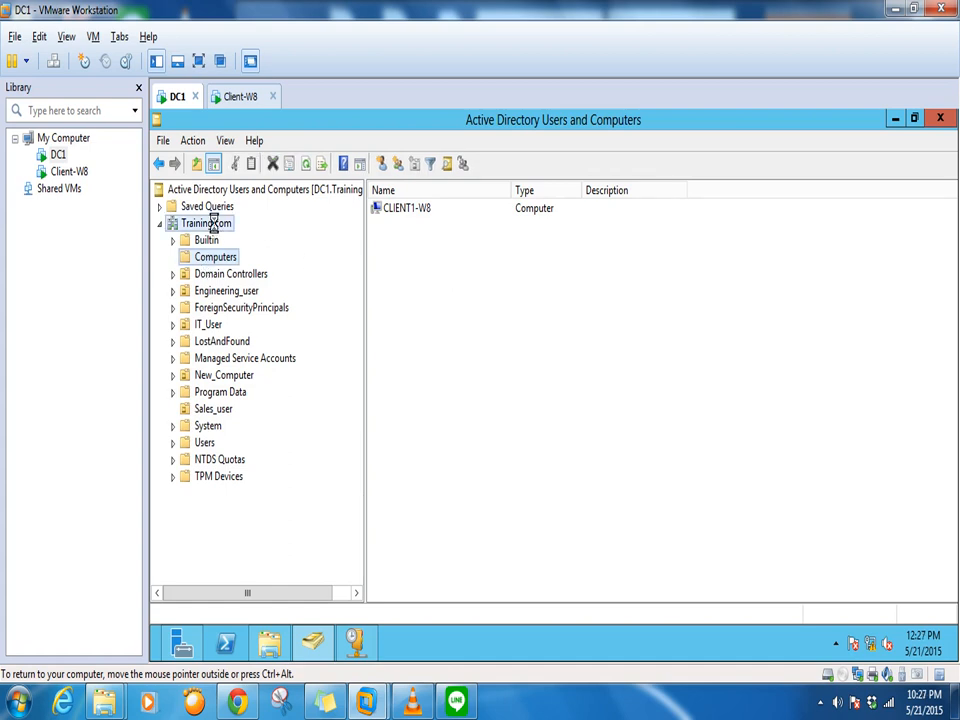
right_click(220, 224)
left_click(214, 440)
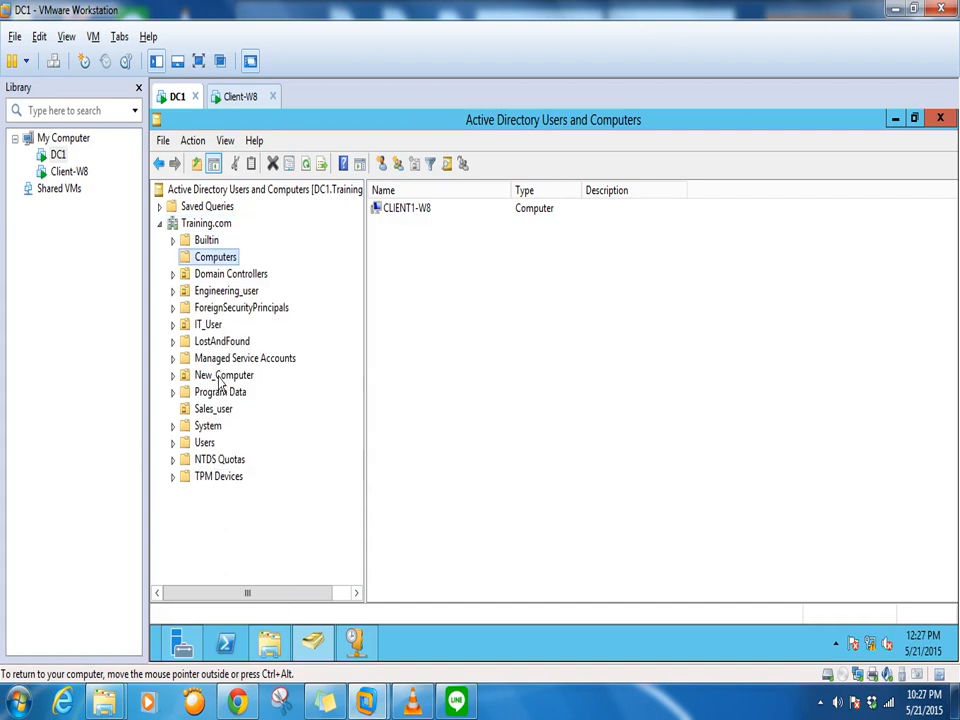
right_click(222, 376)
left_click(170, 542)
left_click(212, 378)
Turn off 'Protect object from accidental deletion' on New_Computer's Object tab and apply
right_click(212, 380)
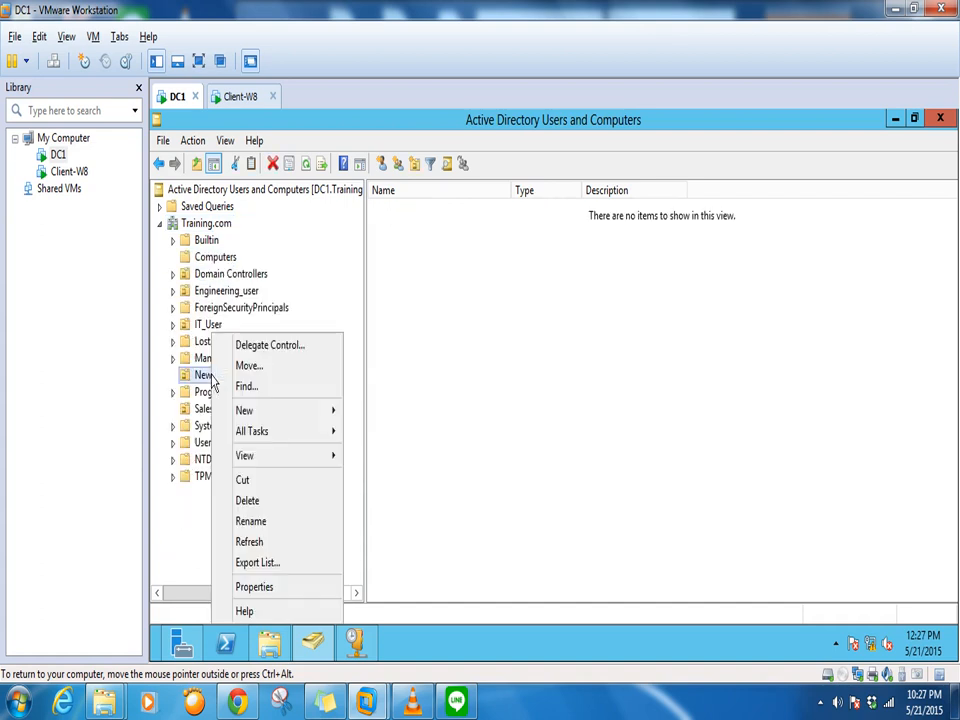
left_click(253, 586)
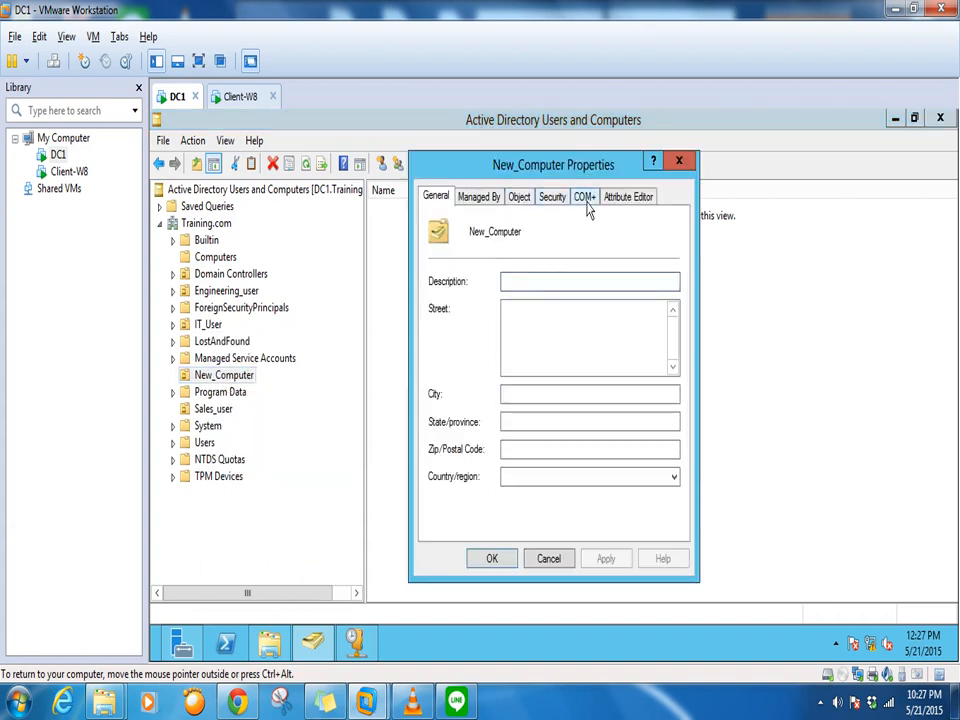
left_click(630, 196)
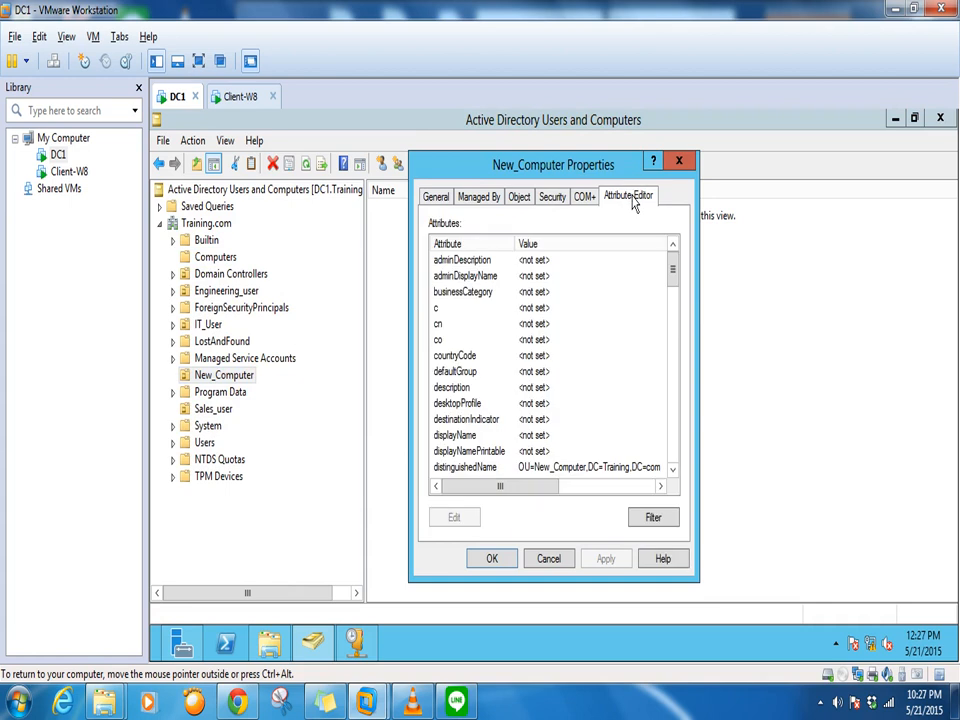
left_click(560, 198)
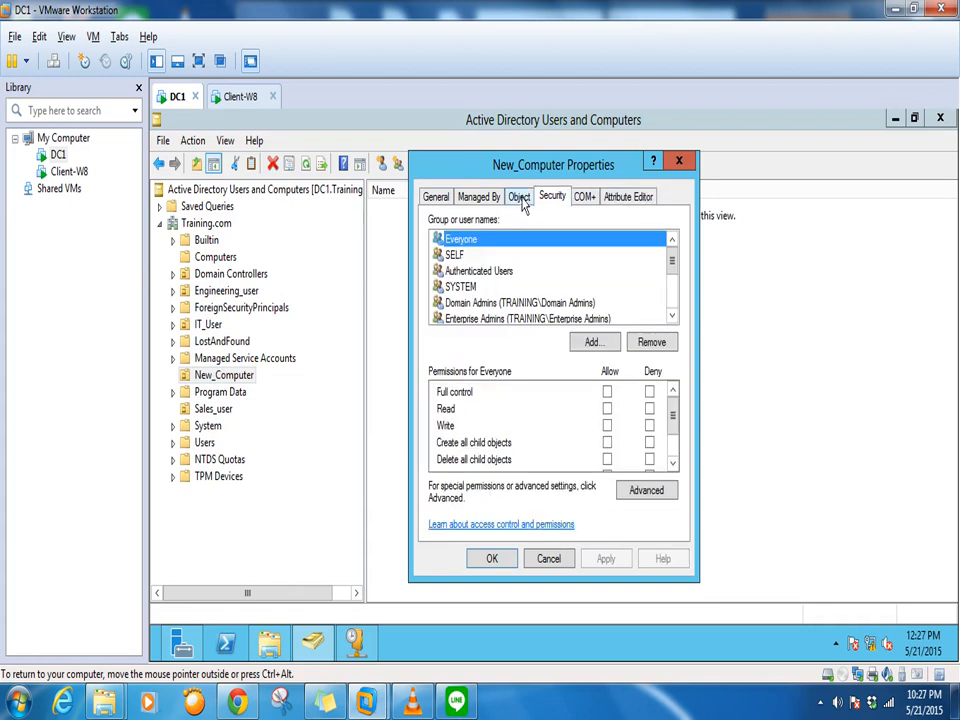
left_click(521, 198)
left_click(433, 426)
left_click(605, 565)
left_click(491, 560)
Delete the New_Computer unit, confirm with Yes, and view the Computers container
right_click(247, 385)
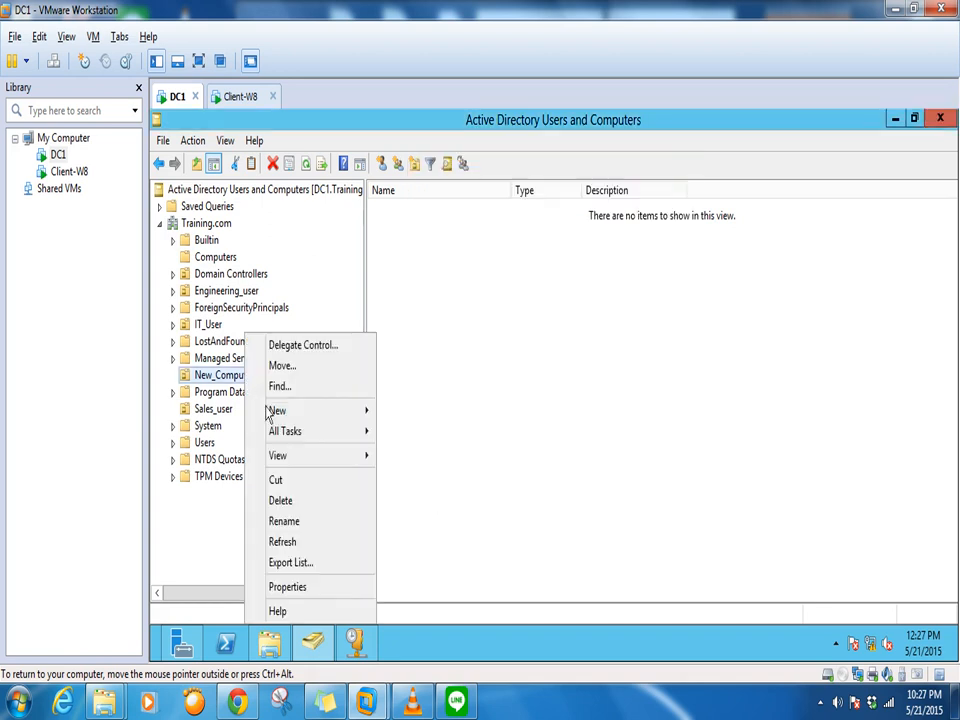
left_click(281, 501)
left_click(608, 445)
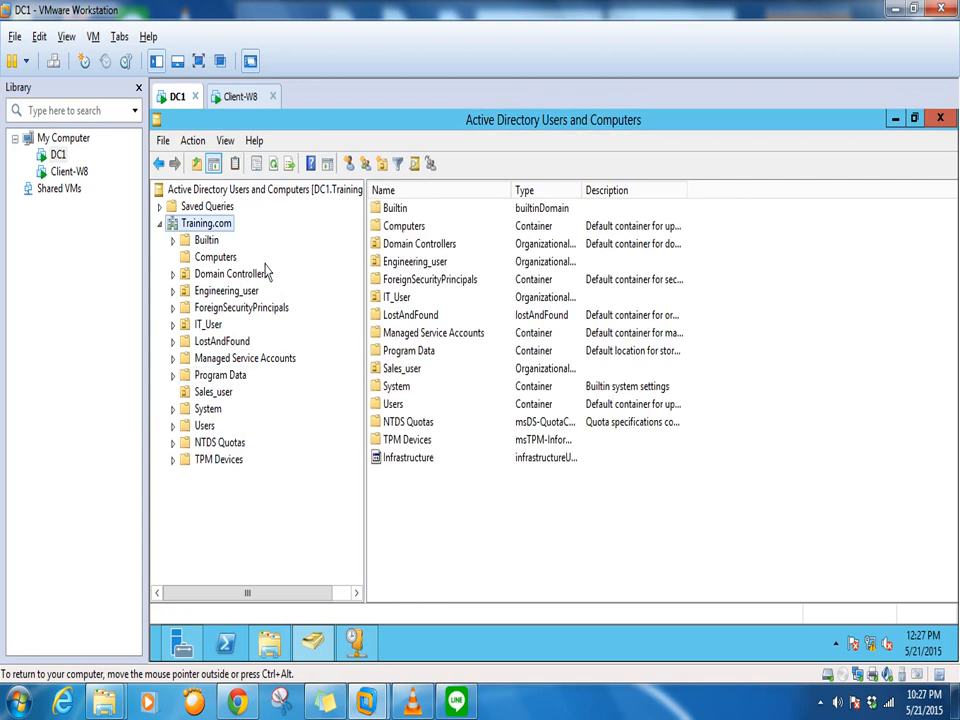
left_click(218, 258)
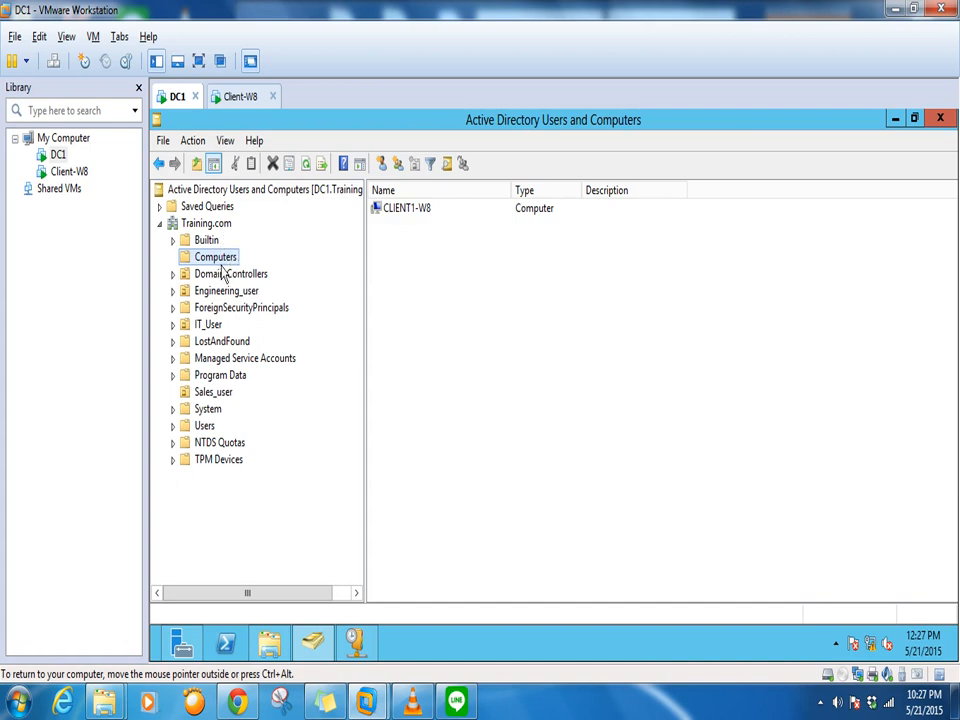
Add an organizational unit named New_computer at the root of the Training.com domain
right_click(208, 226)
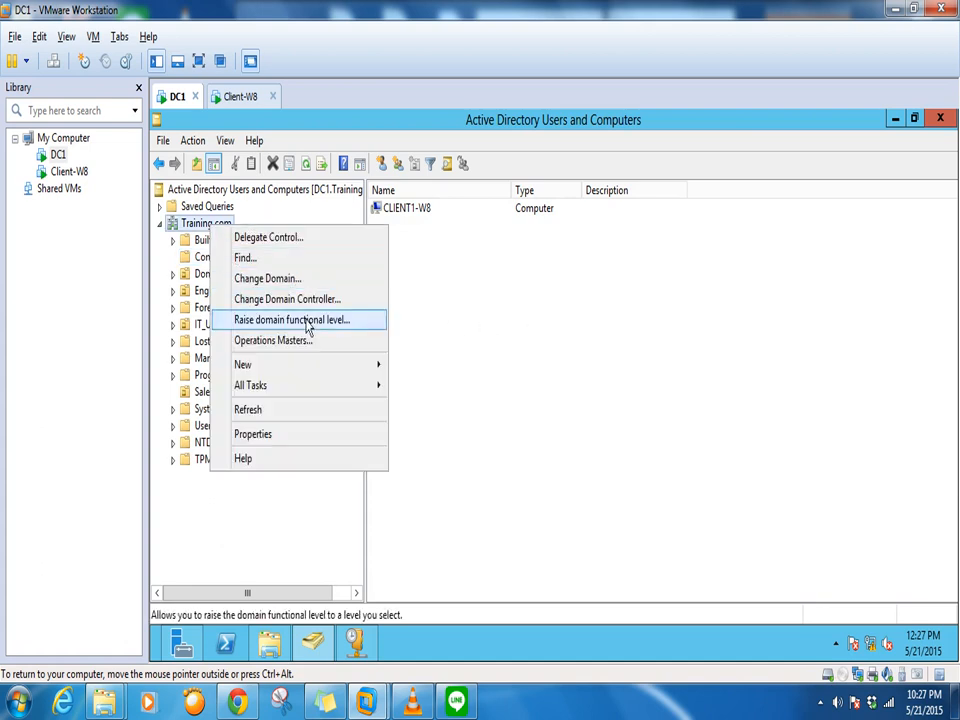
mouse_move(268, 368)
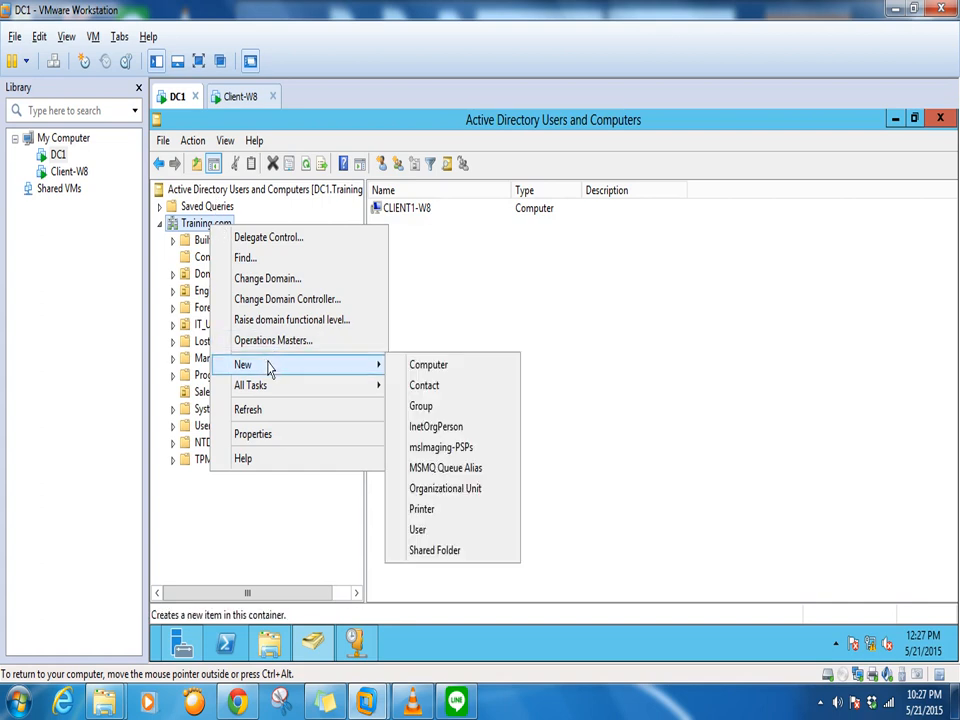
left_click(440, 489)
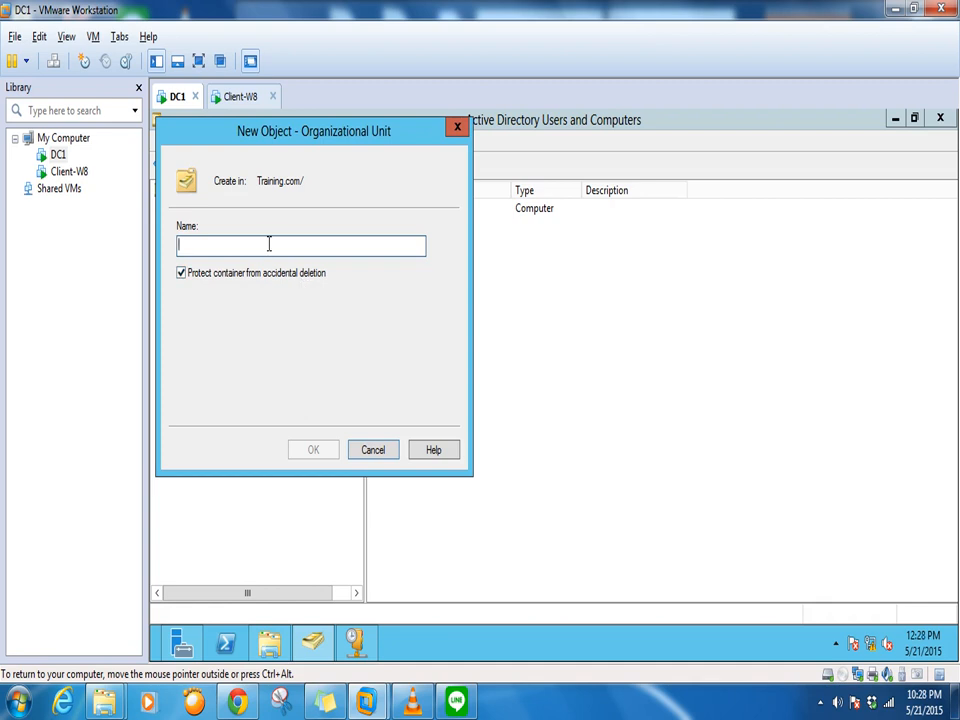
type("New_computer")
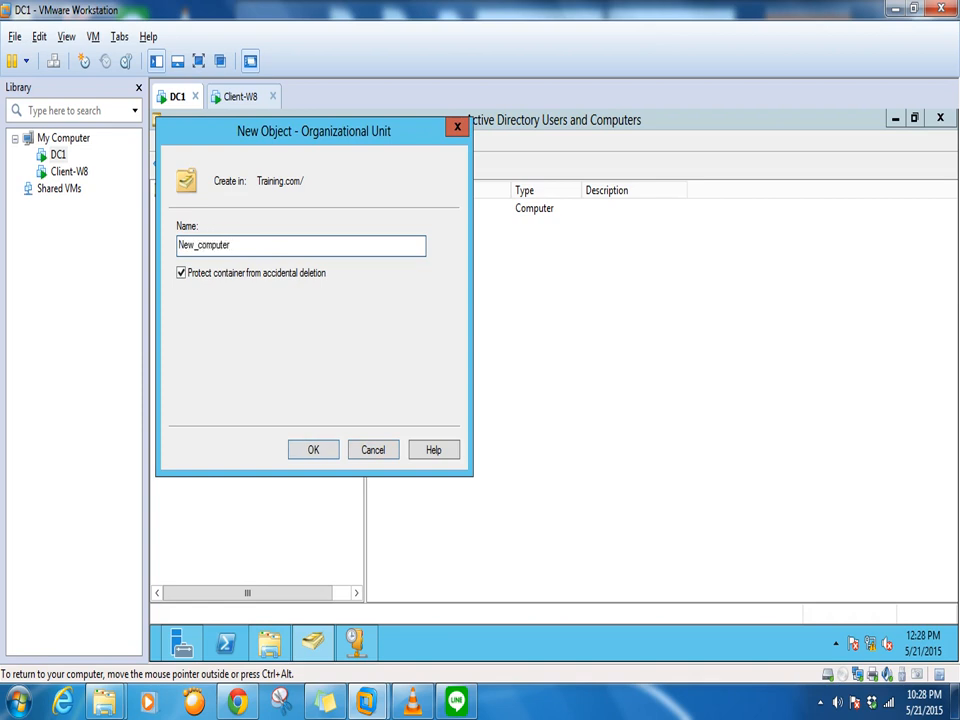
left_click(328, 450)
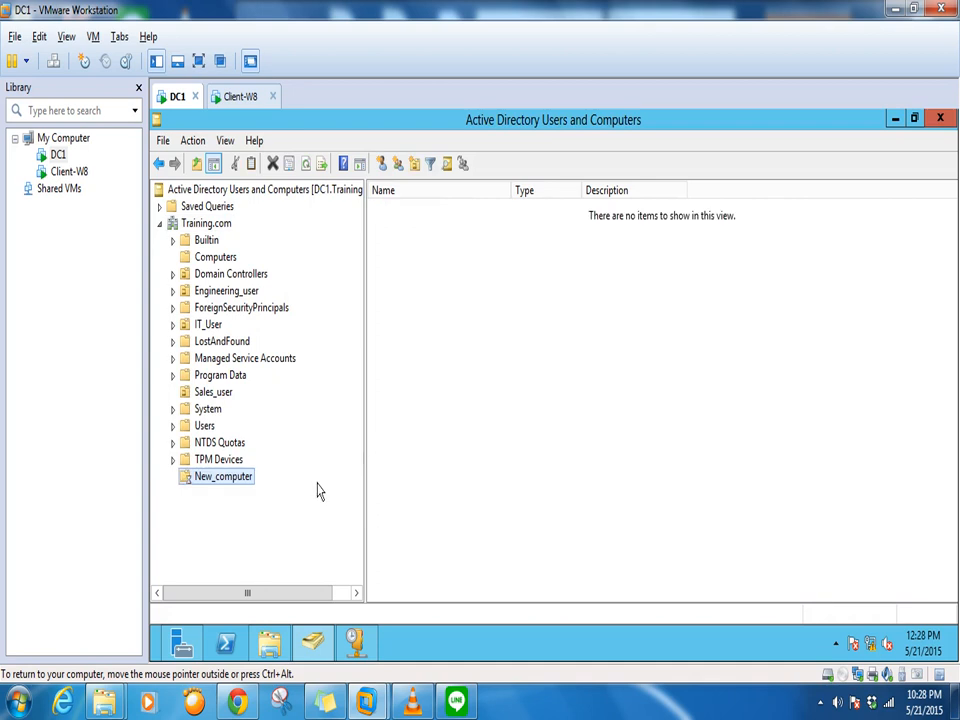
left_click(236, 482)
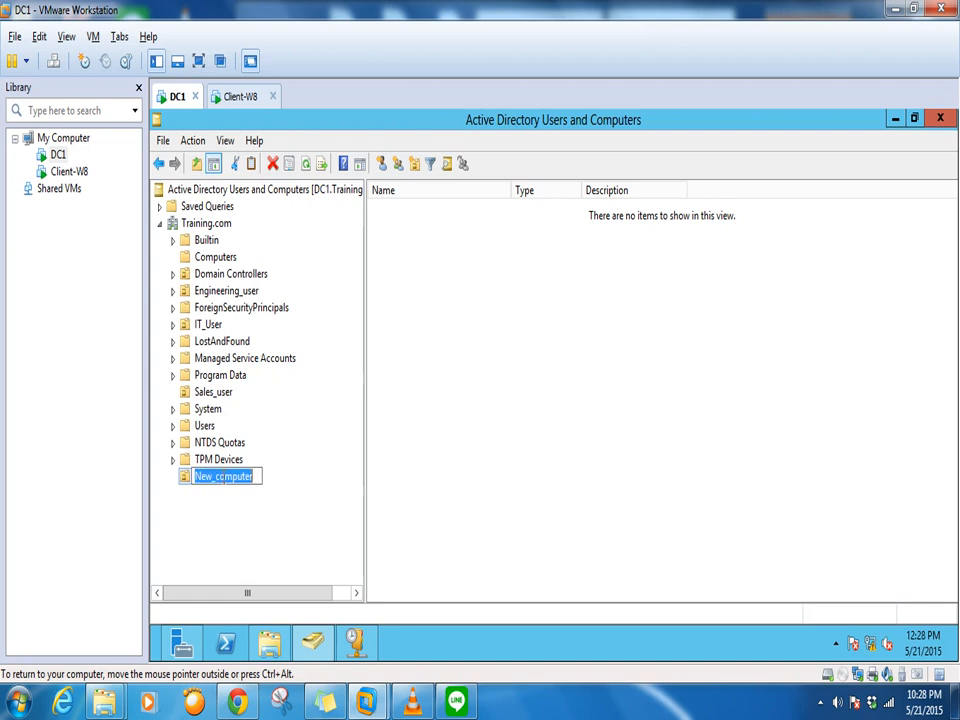
key("Return")
left_click(215, 483)
left_click(228, 502)
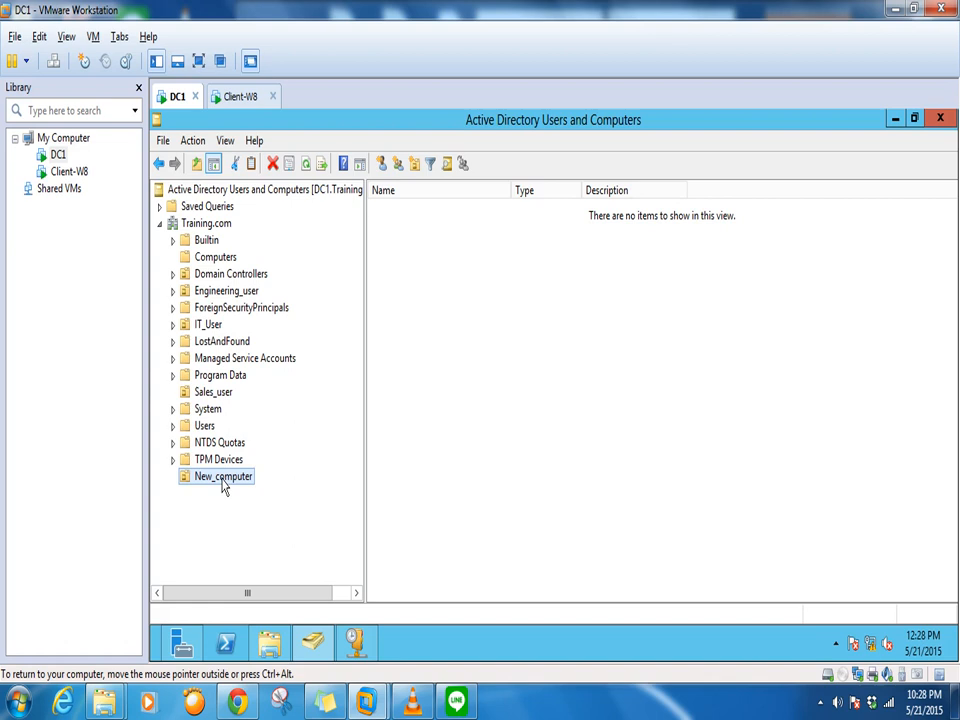
right_click(224, 484)
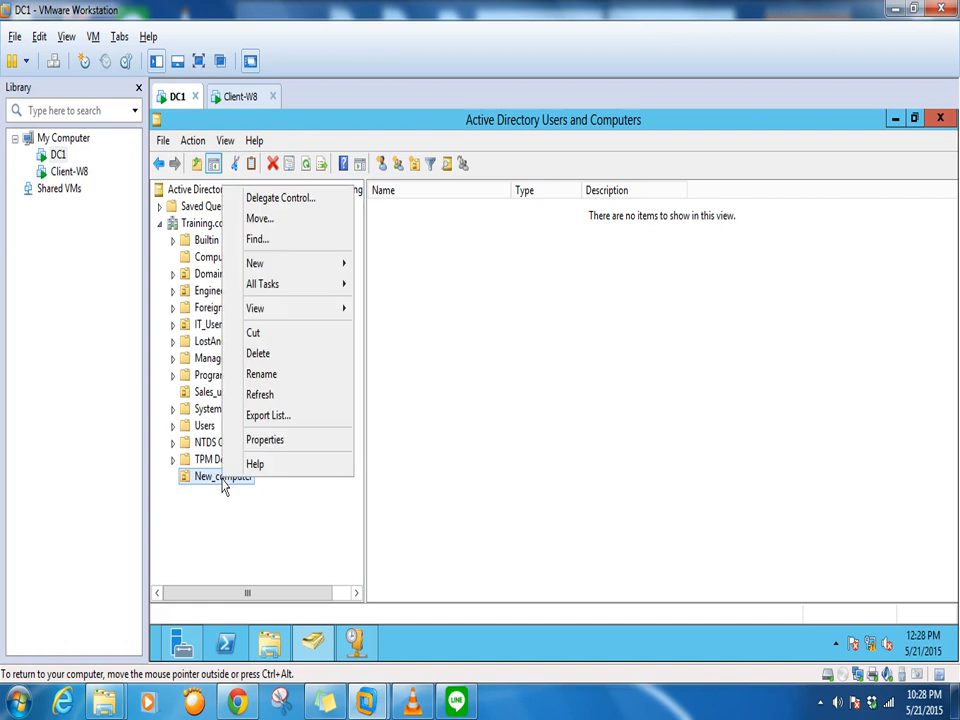
left_click(272, 357)
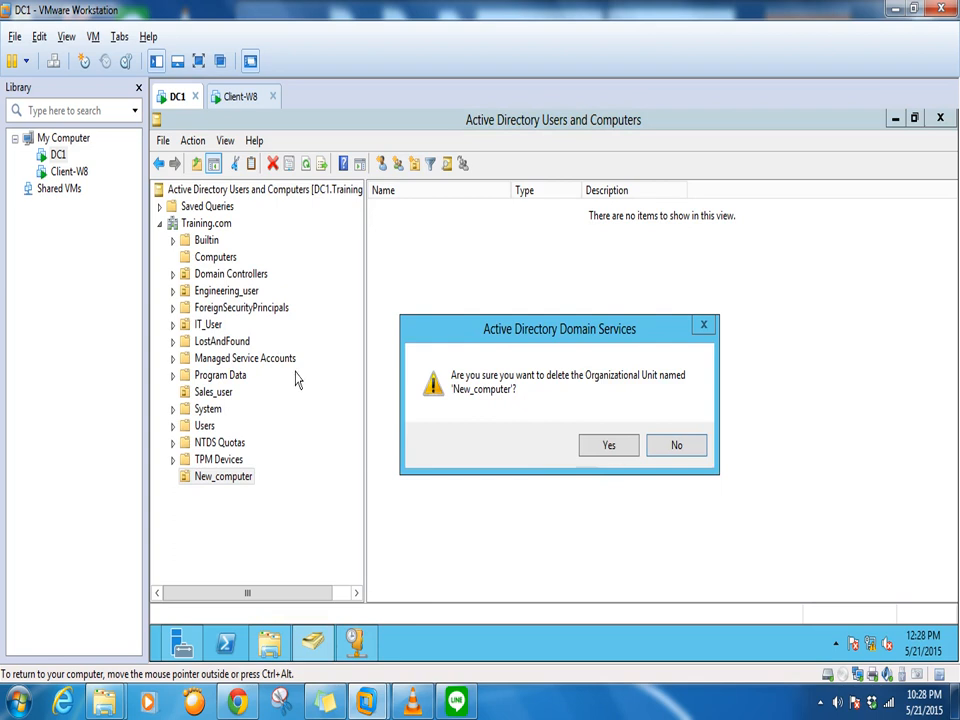
left_click(606, 445)
left_click(690, 447)
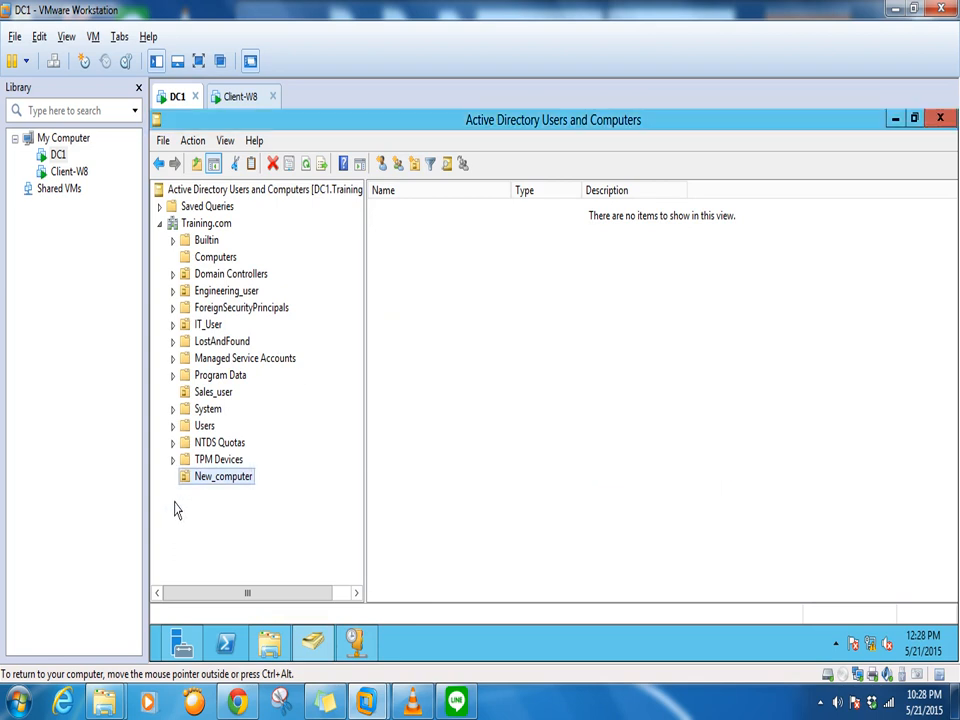
right_click(228, 476)
left_click(279, 355)
right_click(240, 478)
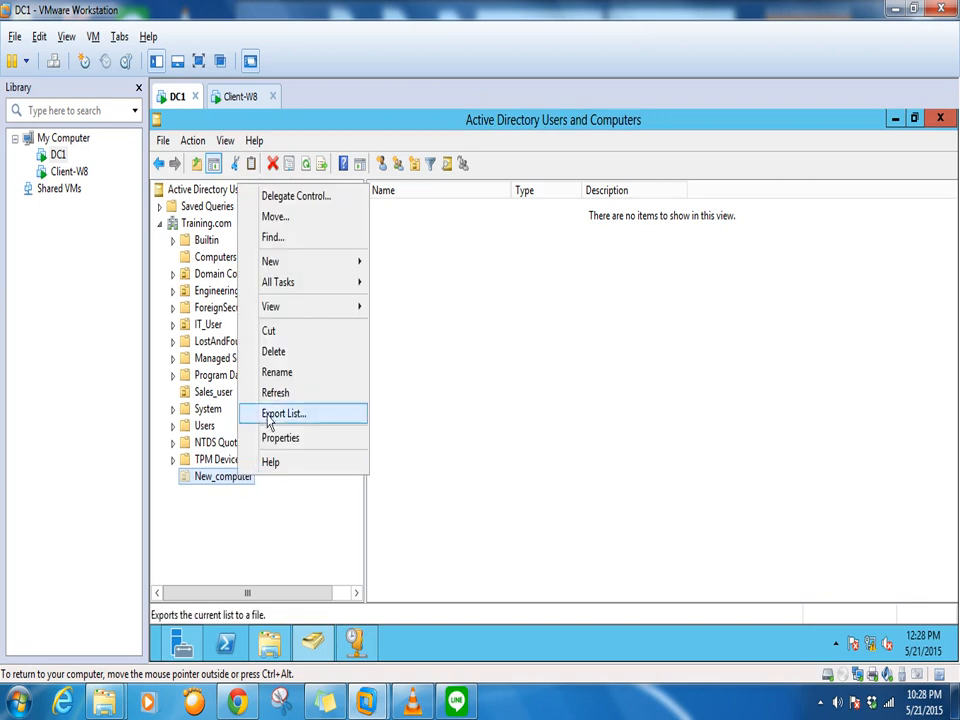
left_click(274, 352)
left_click(604, 445)
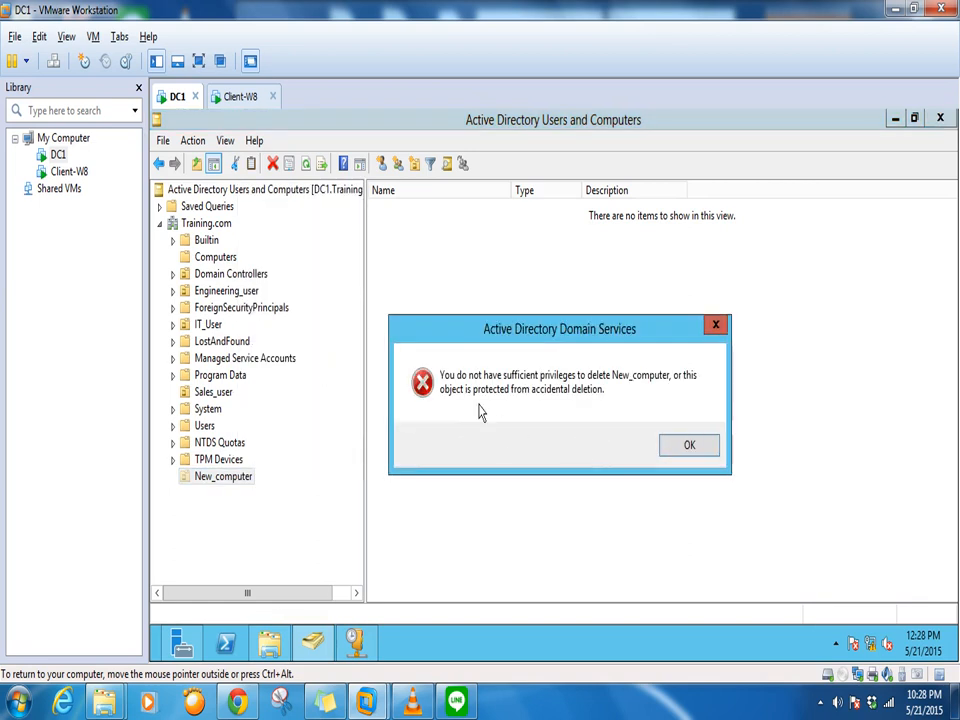
left_click(689, 447)
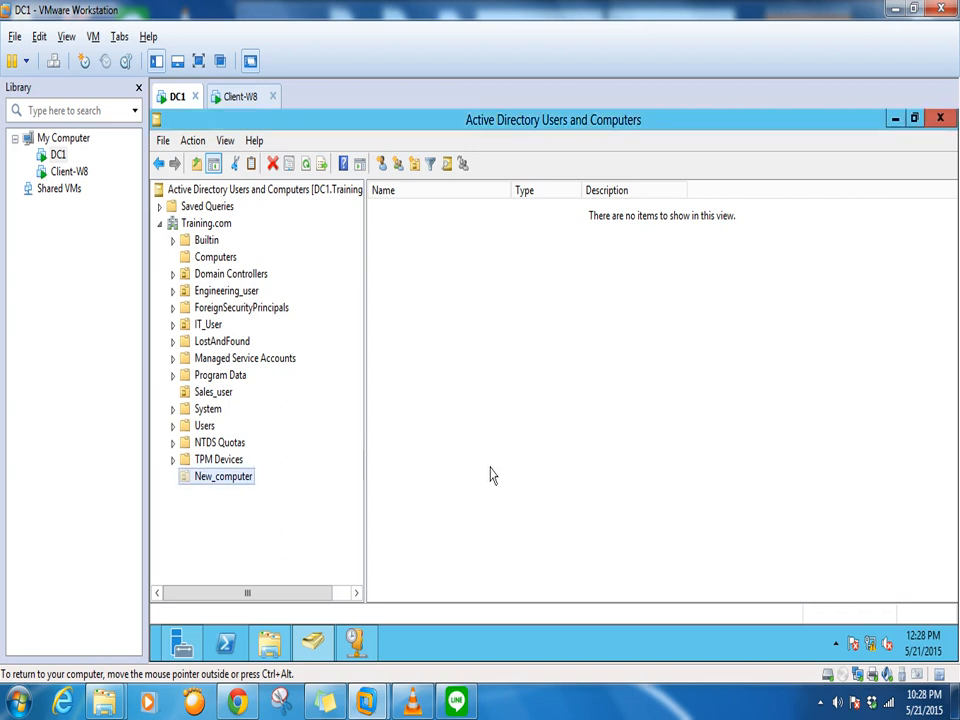
right_click(220, 482)
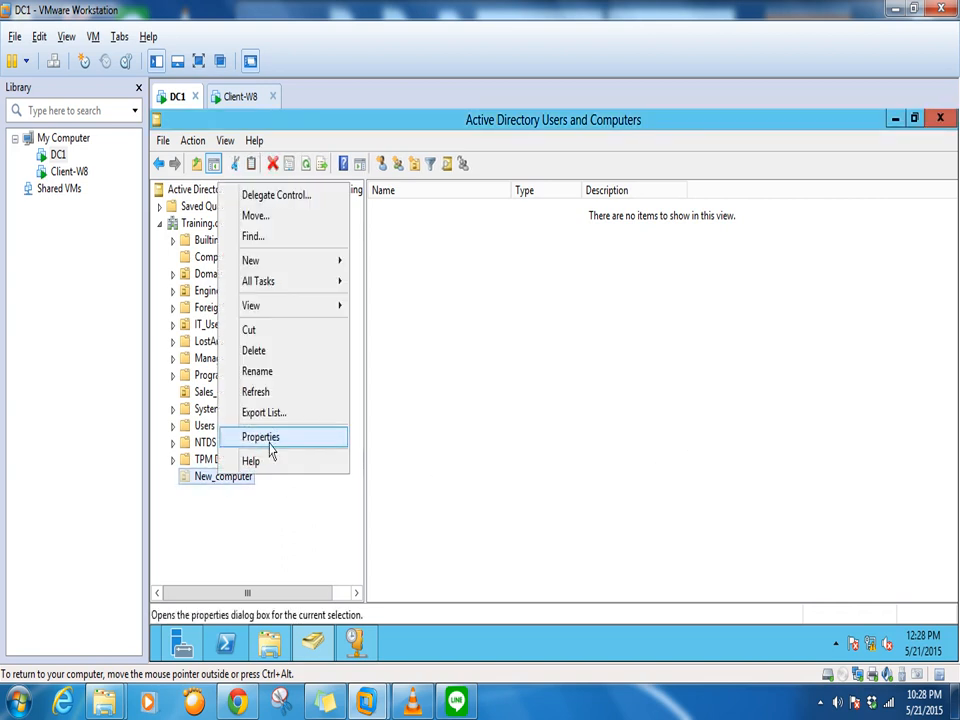
Toggle Advanced Features off and back on so System, LostAndFound and TPM Devices appear
left_click(500, 377)
left_click(222, 143)
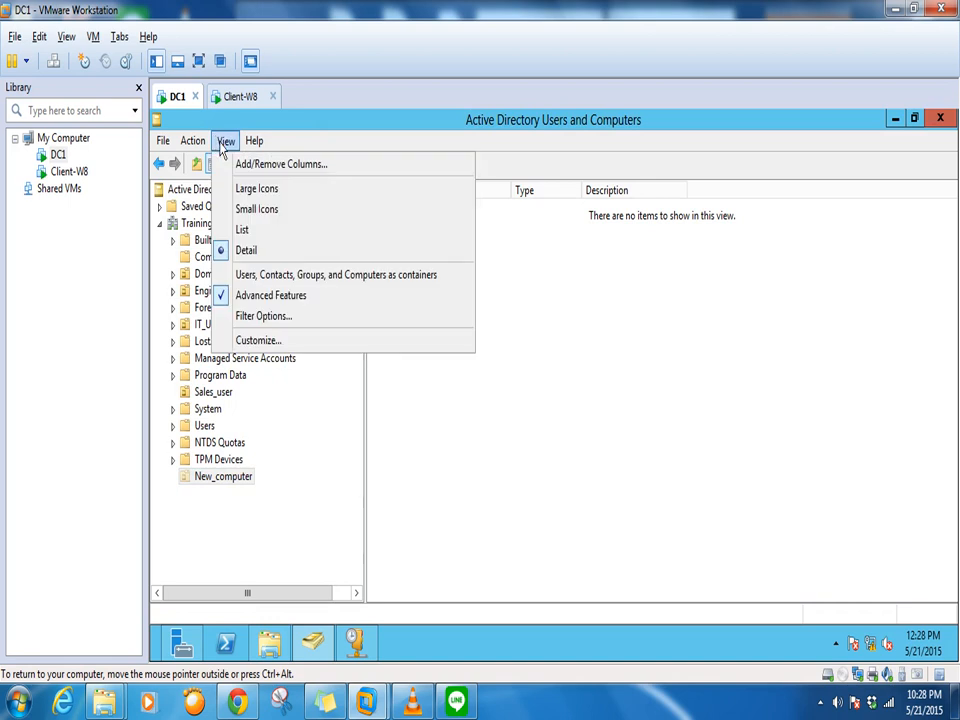
left_click(264, 297)
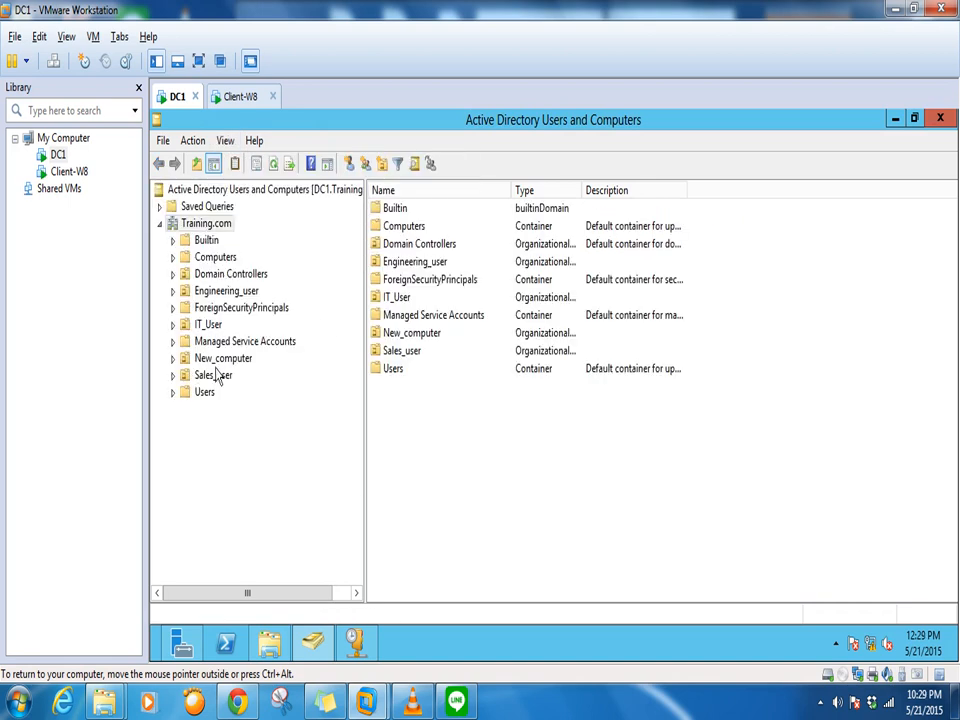
left_click(225, 141)
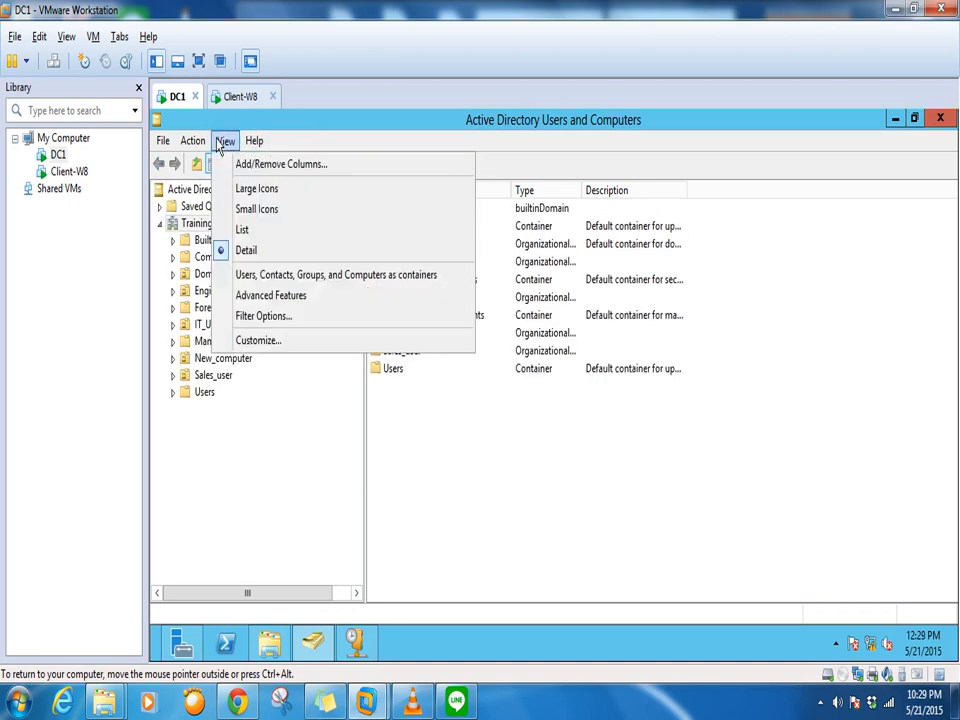
left_click(244, 298)
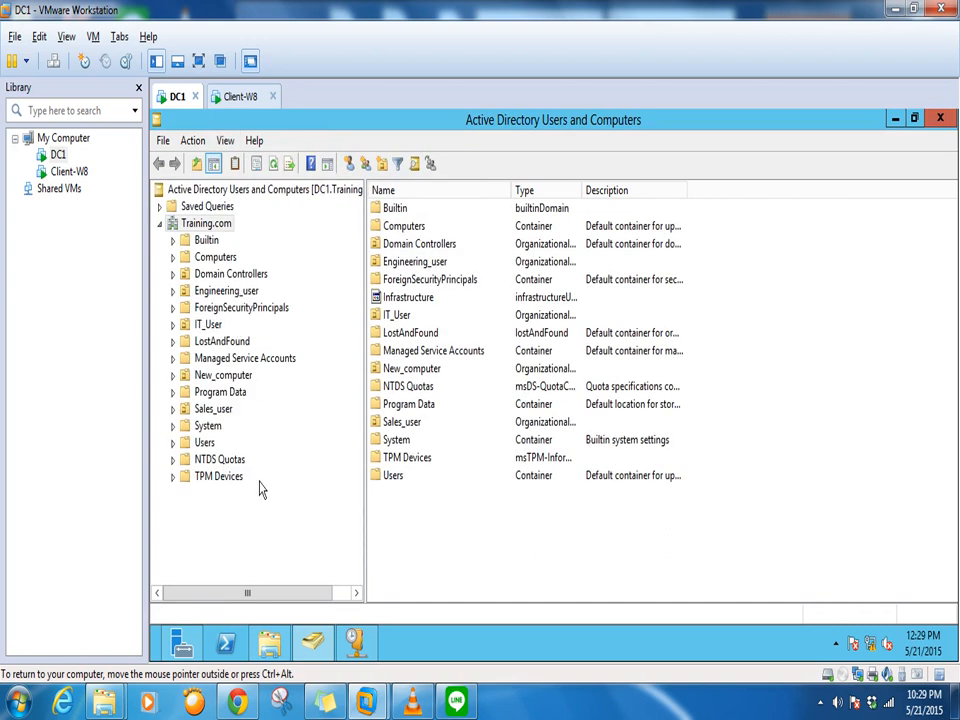
left_click(222, 378)
Clear New_computer's accidental-deletion protection, then delete the unit and confirm with Yes
right_click(200, 376)
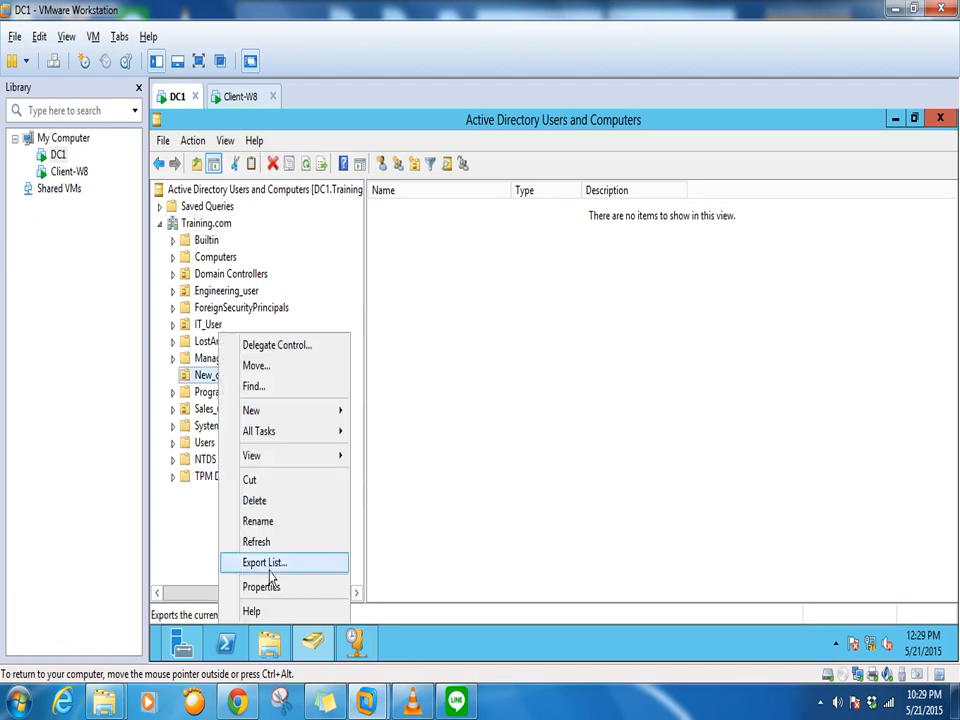
left_click(264, 583)
left_click(519, 196)
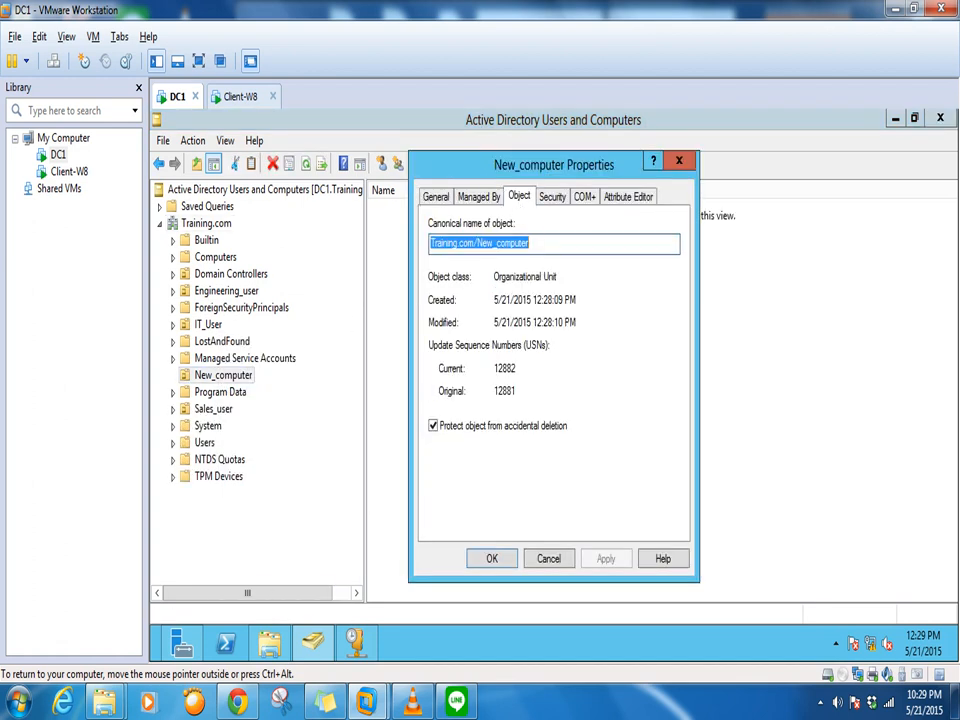
left_click(433, 425)
left_click(605, 559)
left_click(491, 559)
right_click(224, 379)
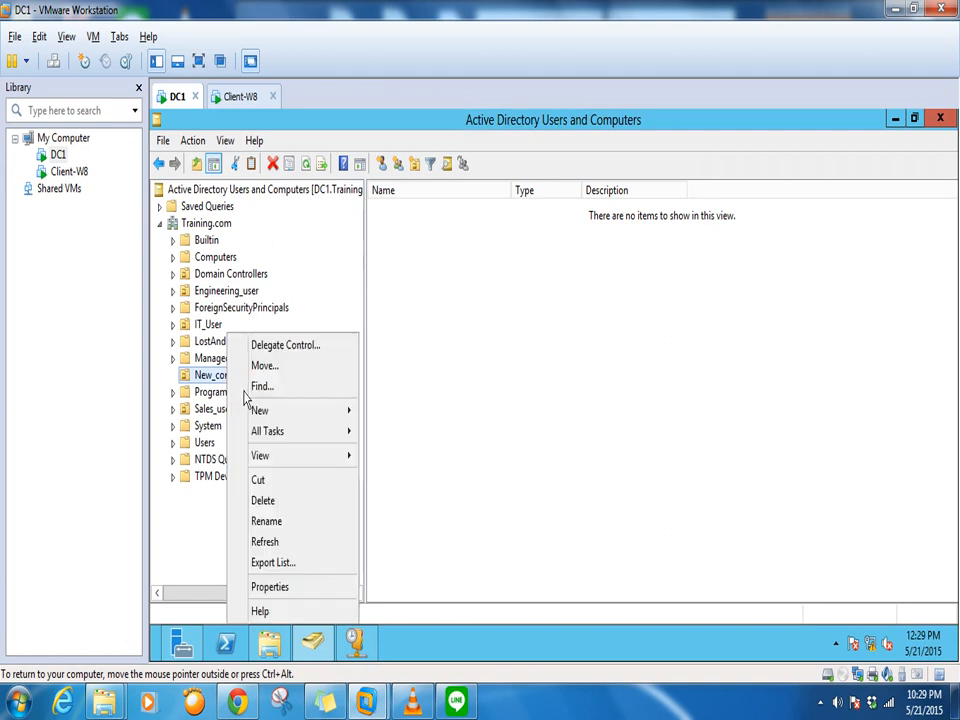
left_click(290, 501)
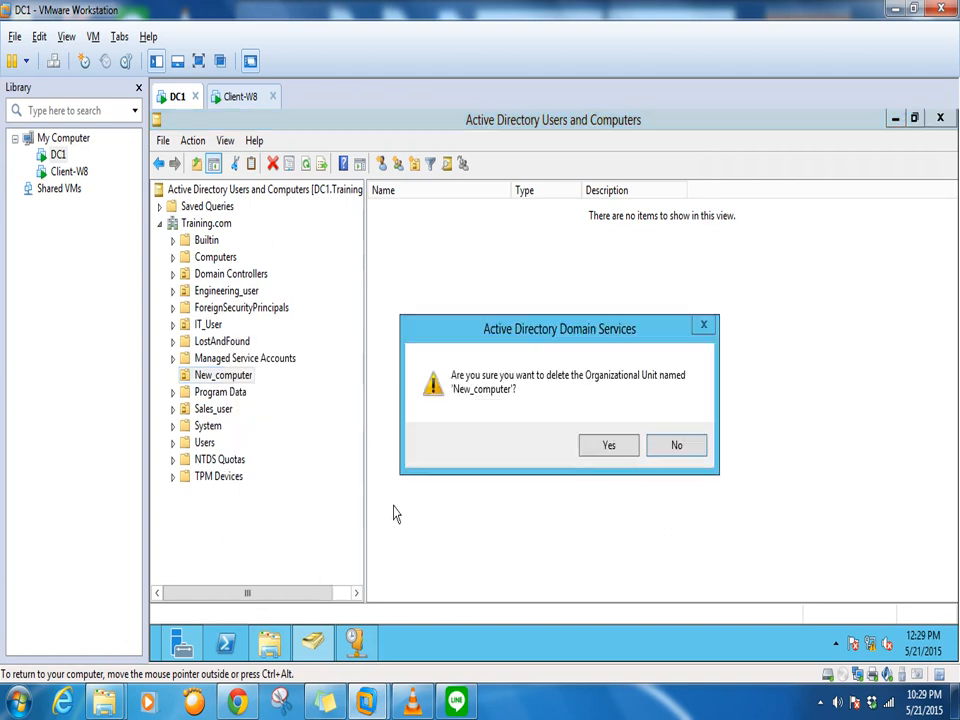
left_click(608, 445)
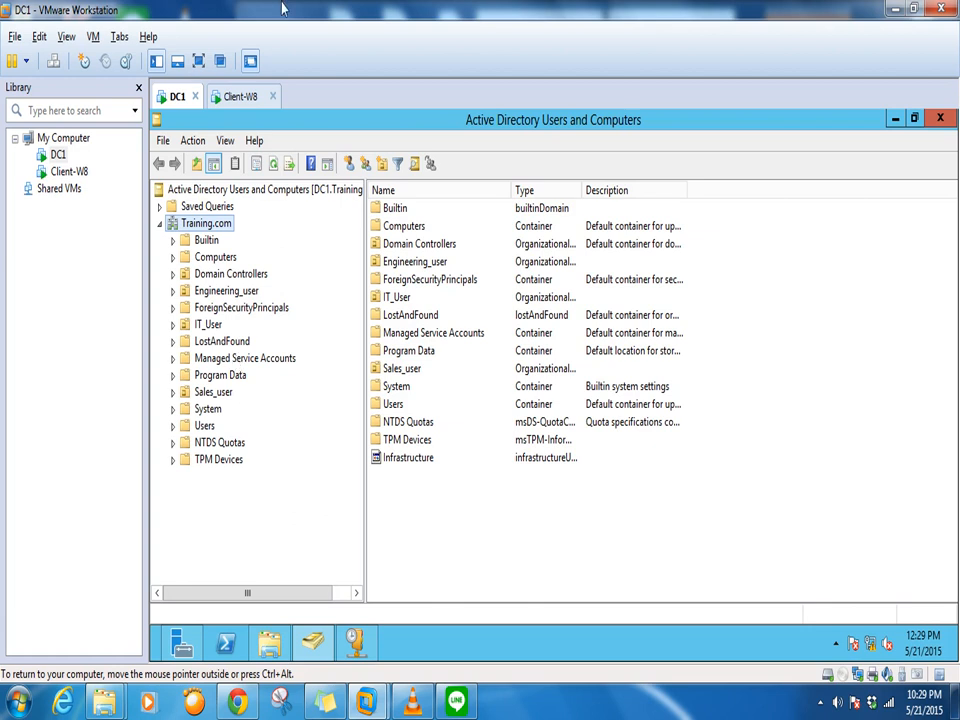
Show the IT_User unit's single user account, briefly checking Client-W8 before returning to DC1
left_click(205, 325)
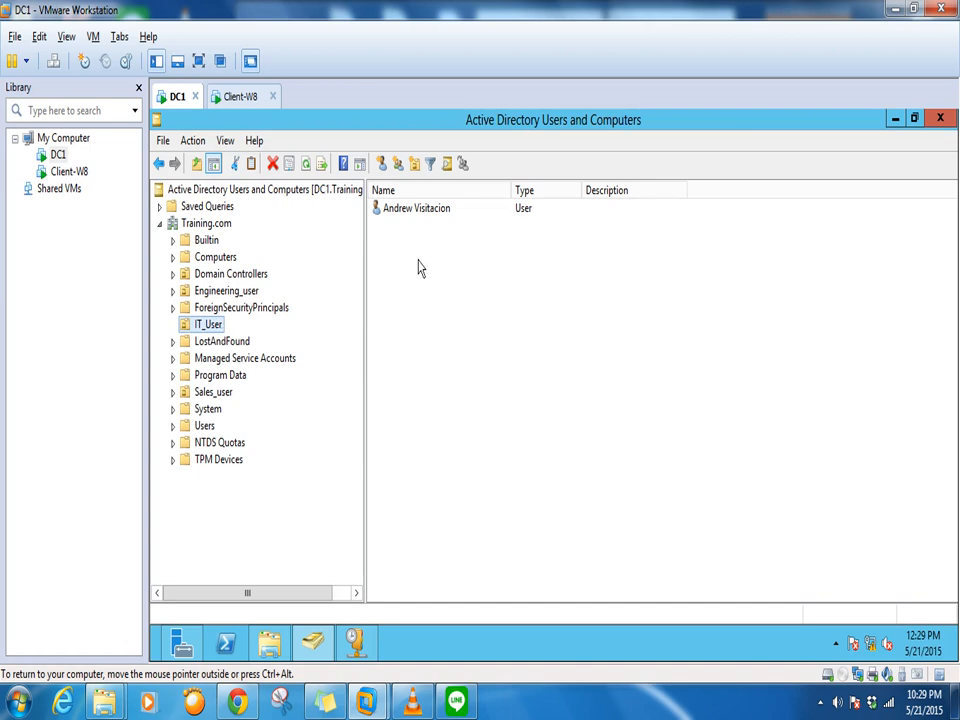
left_click(240, 96)
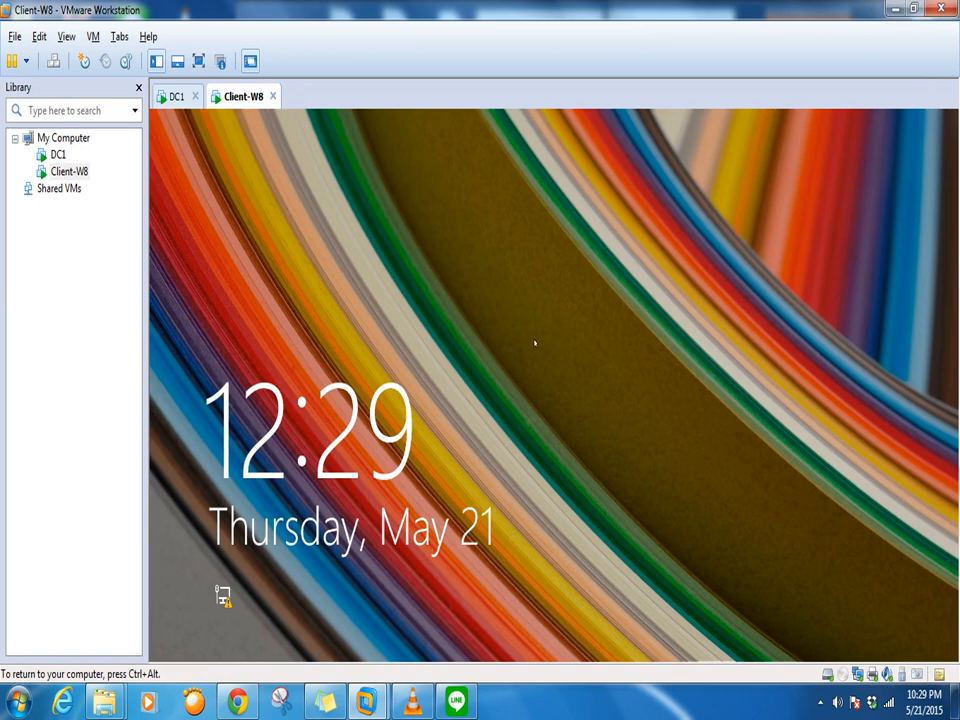
left_click(174, 97)
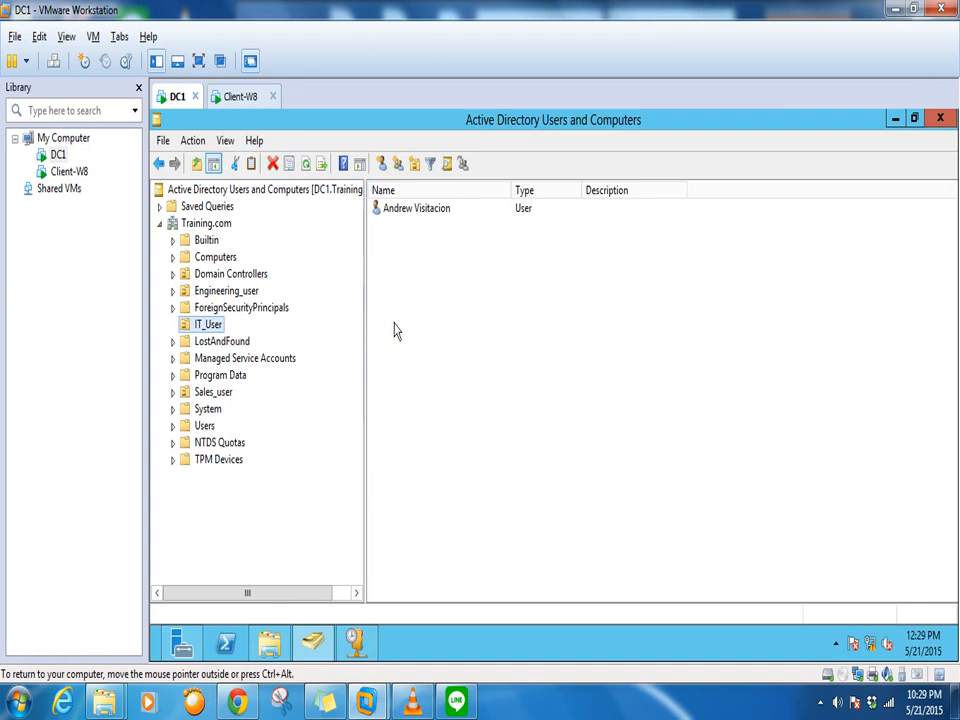
left_click(397, 289)
right_click(397, 289)
left_click(199, 330)
Start a new user in IT_User, entering the first name, last name and logon name
right_click(392, 300)
mouse_move(439, 382)
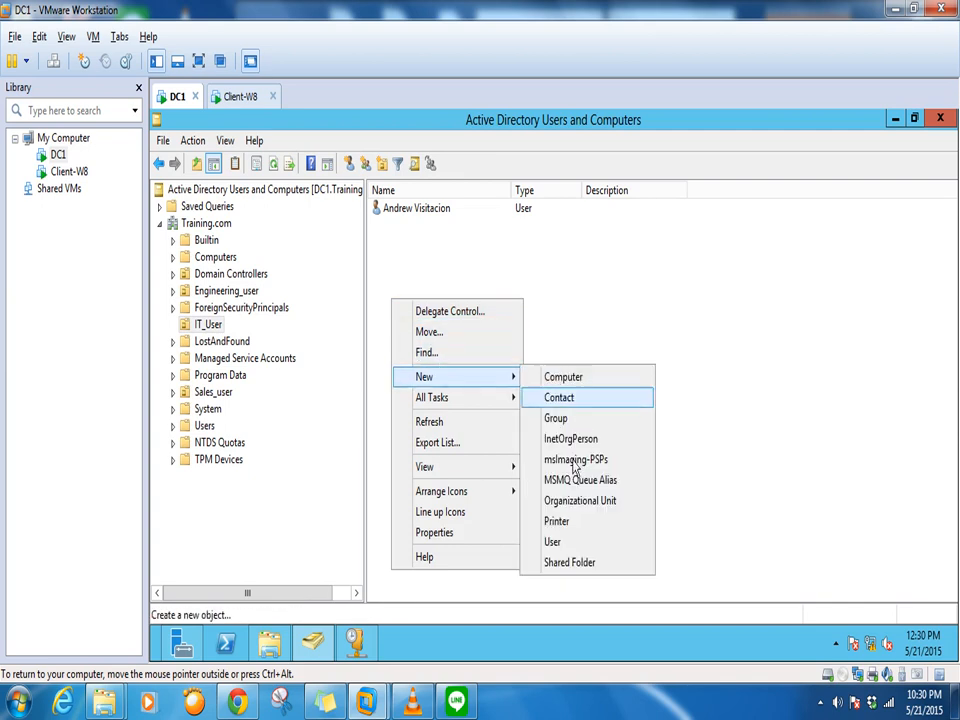
left_click(531, 543)
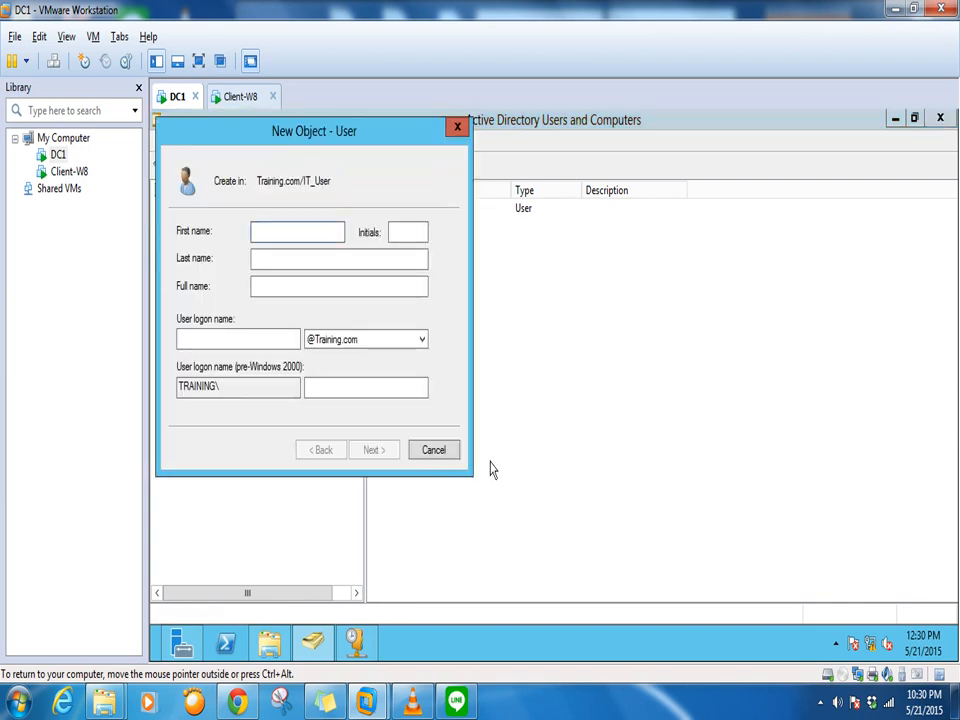
type("Pedro")
left_click(298, 262)
type("Ped")
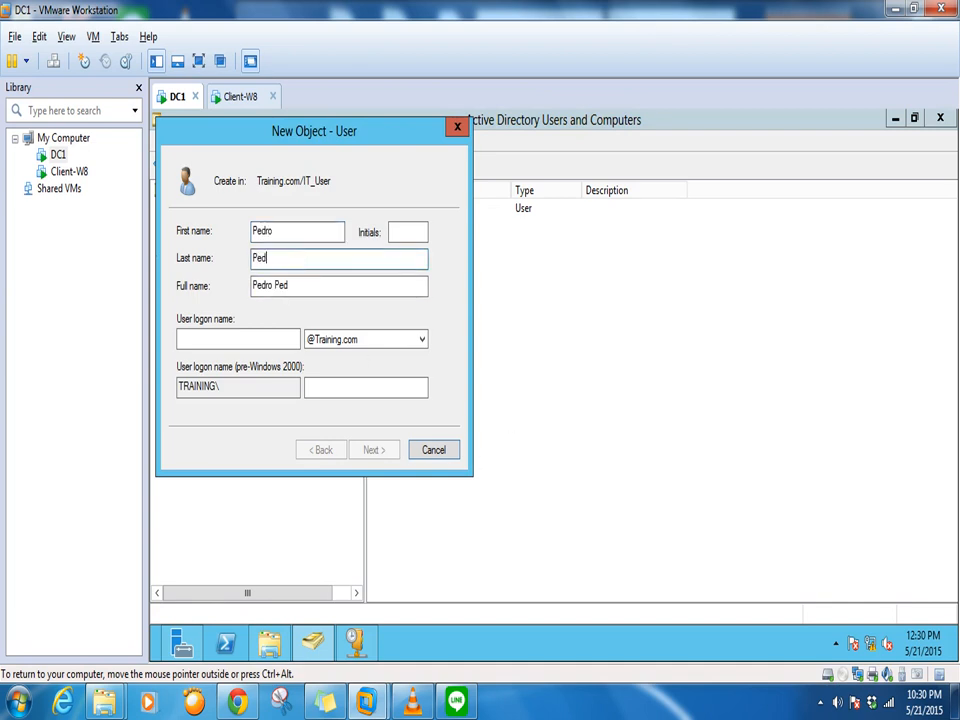
type("oko")
left_click(257, 338)
type("Pedro.")
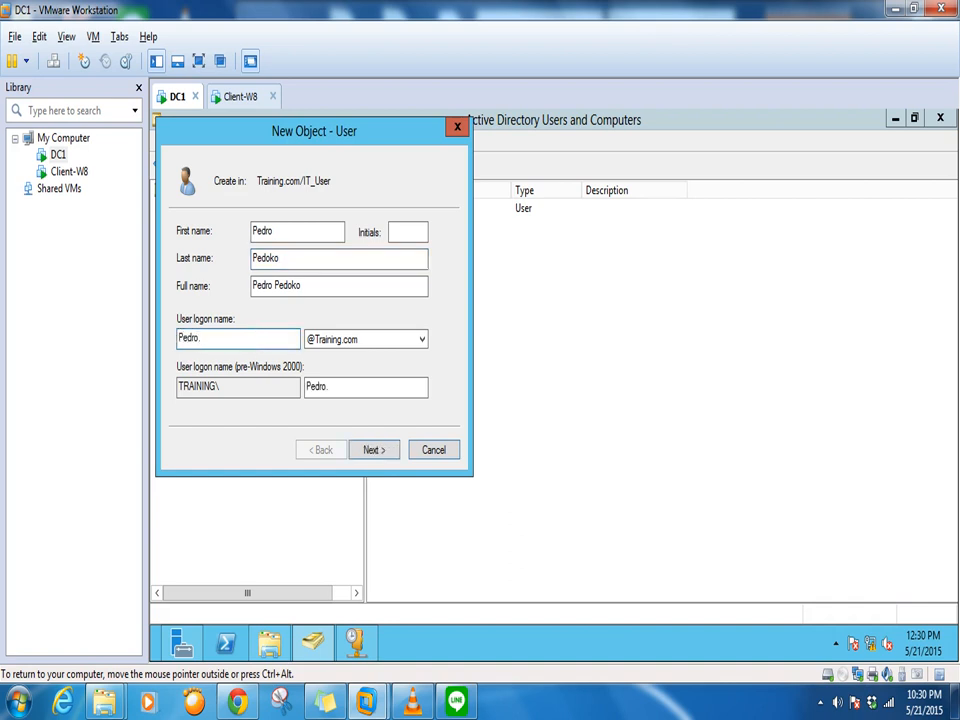
type("Pendoko")
left_click(375, 455)
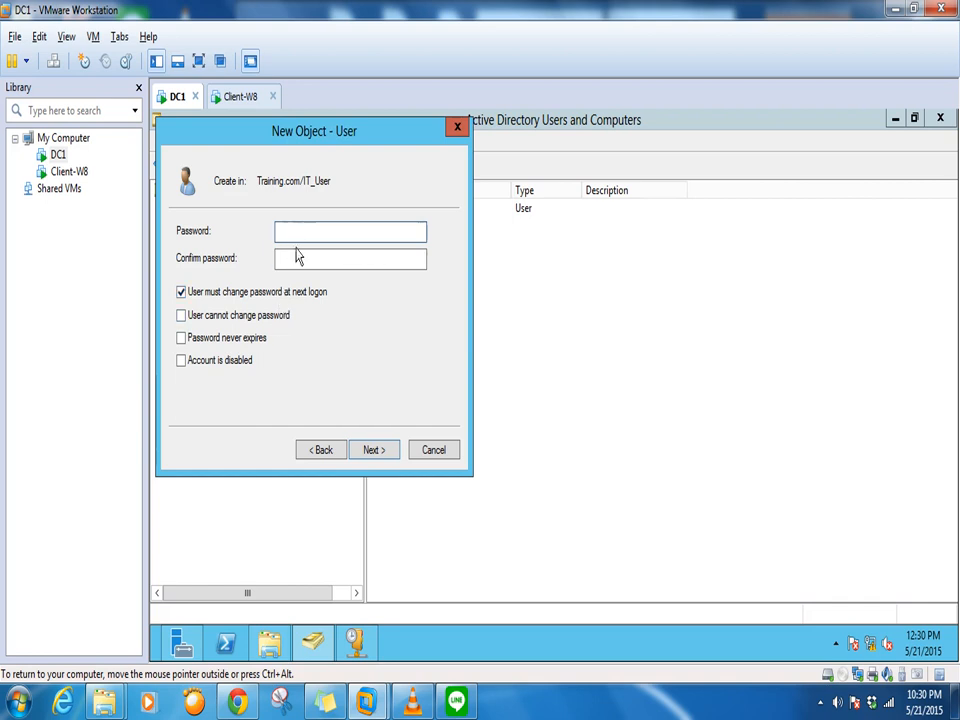
Set the password with 'cannot change password' and 'never expires' checked, then finish the user
left_click(212, 100)
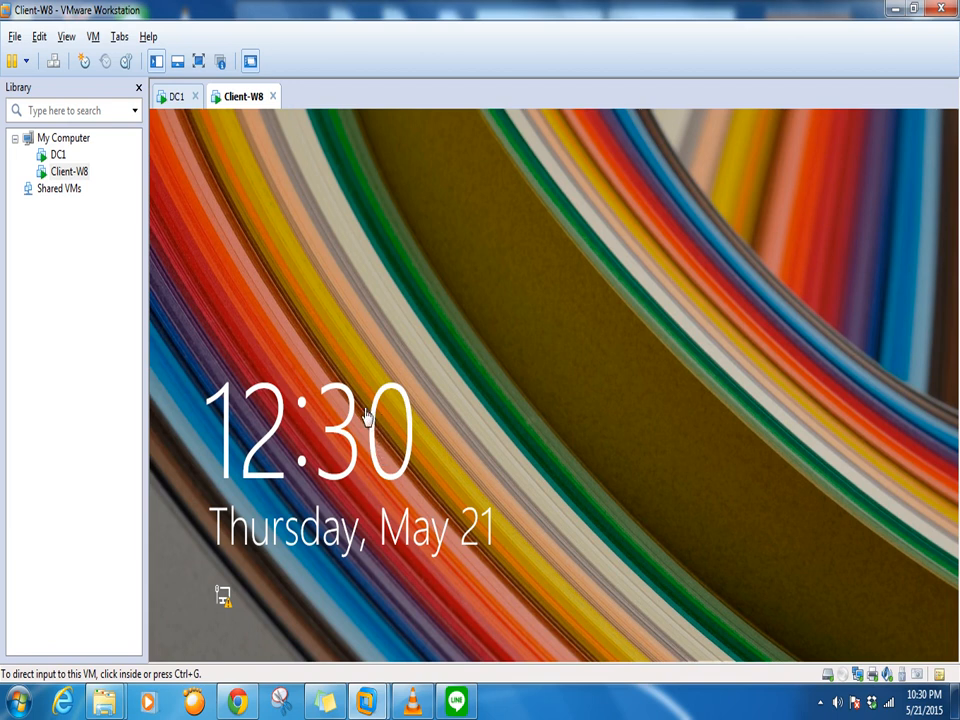
left_click(174, 98)
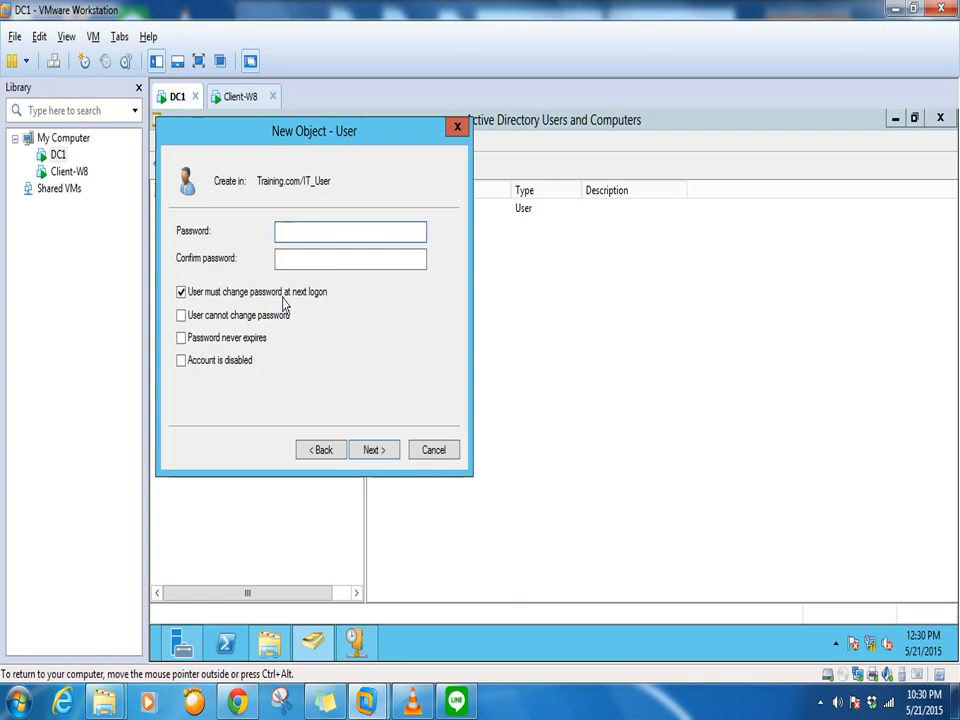
left_click(192, 294)
left_click(191, 315)
left_click(191, 339)
left_click(297, 232)
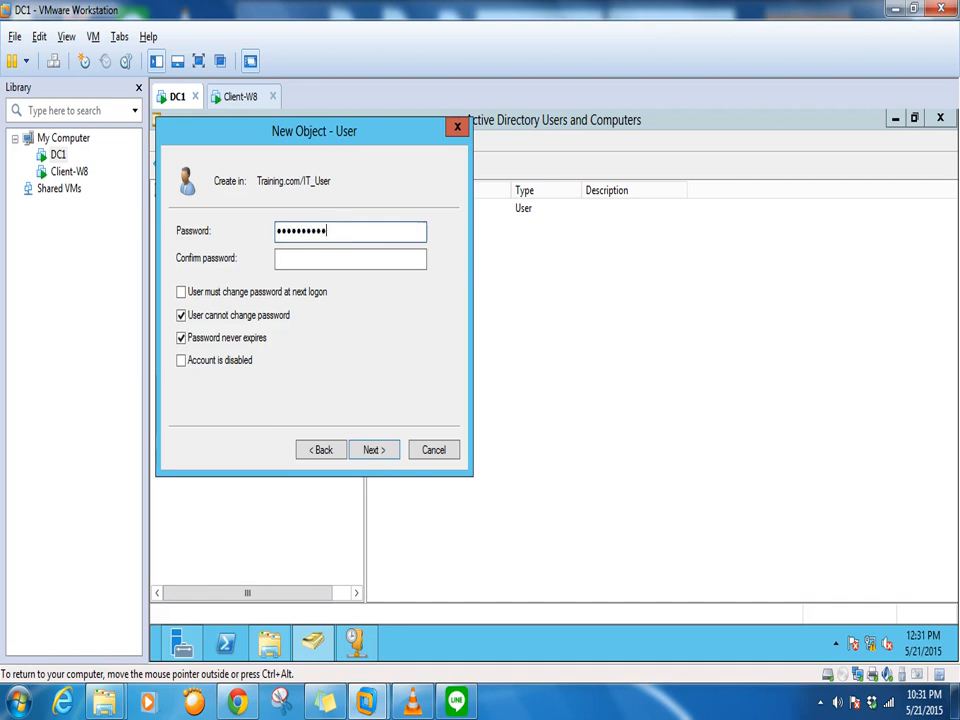
key("BackSpace")
key("BackSpace")
key("BackSpace")
key("BackSpace")
key("BackSpace")
key("BackSpace")
key("BackSpace")
key("BackSpace")
key("BackSpace")
key("Tab")
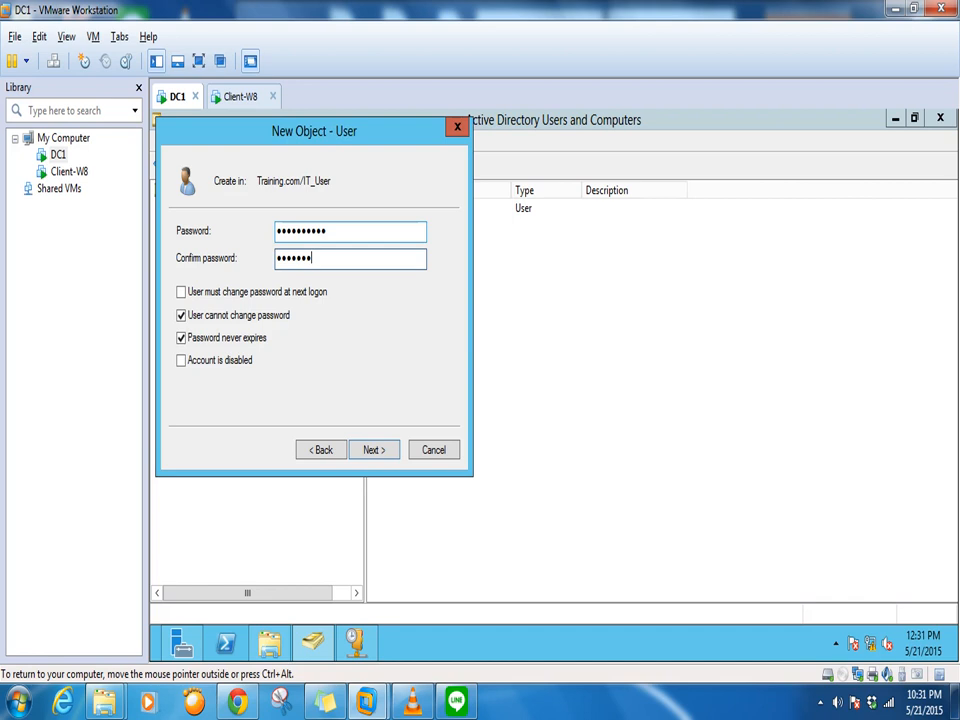
left_click(379, 455)
left_click(371, 452)
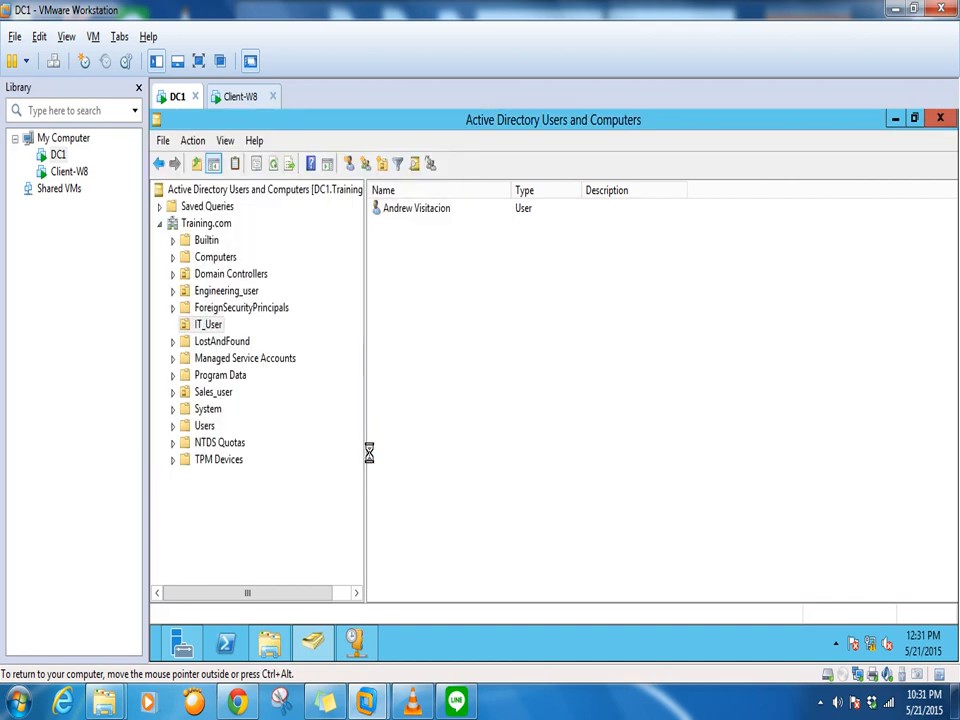
left_click(416, 424)
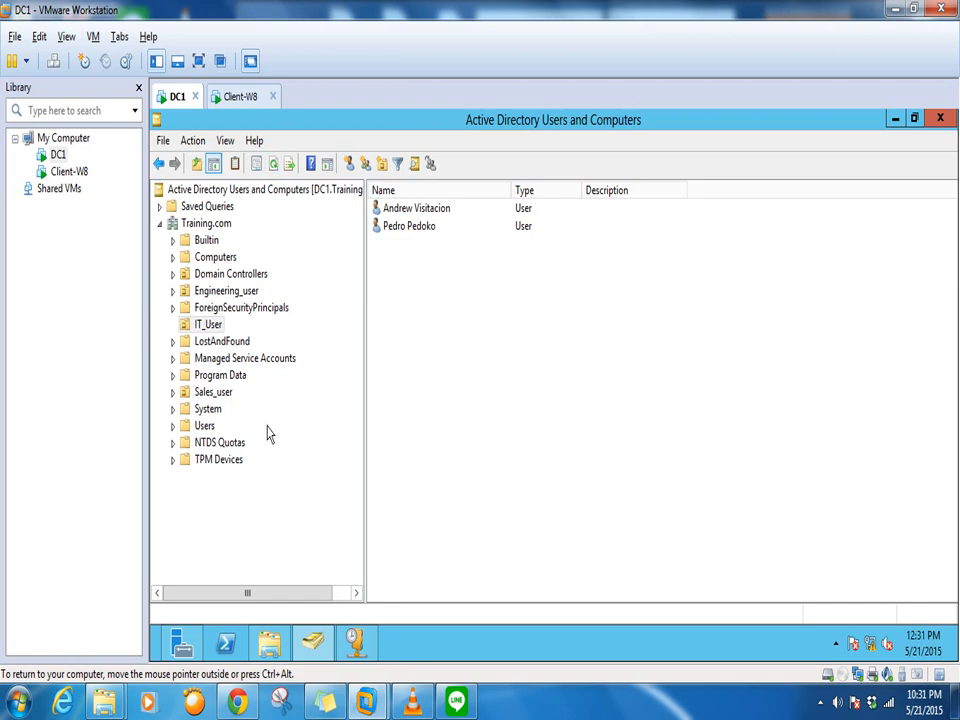
left_click(215, 326)
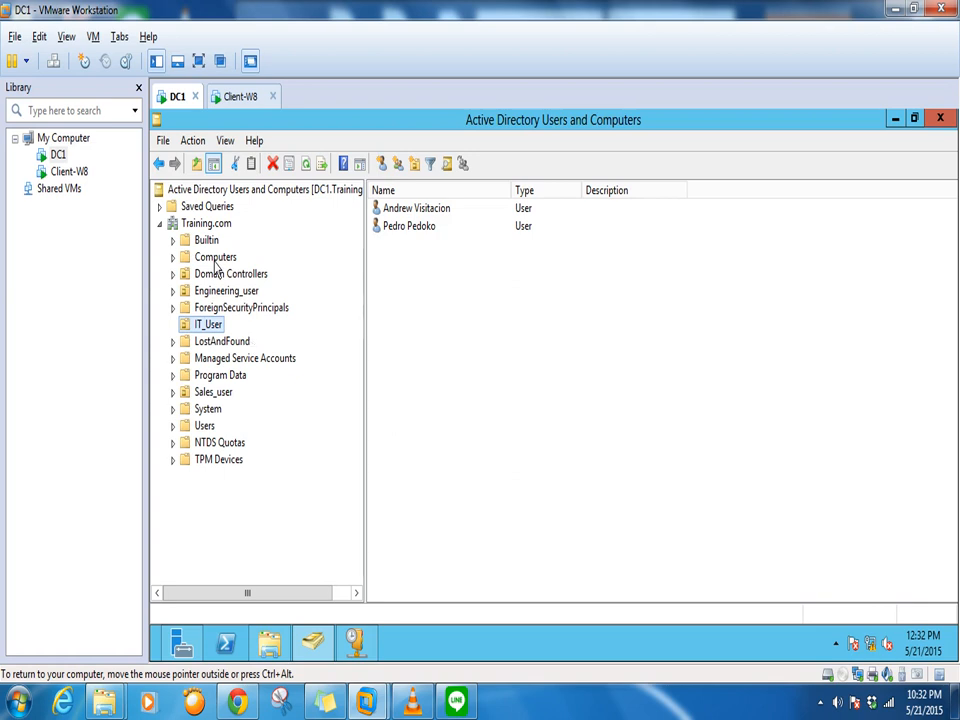
In the Users container, add group IT_users_group with Global scope and Security type
left_click(206, 427)
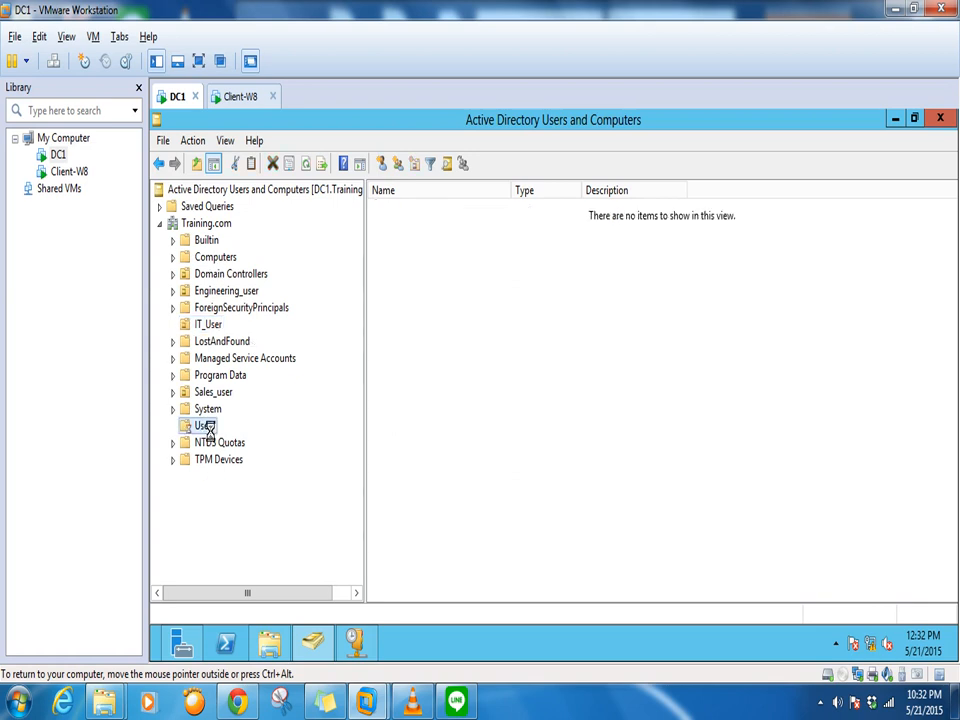
right_click(709, 331)
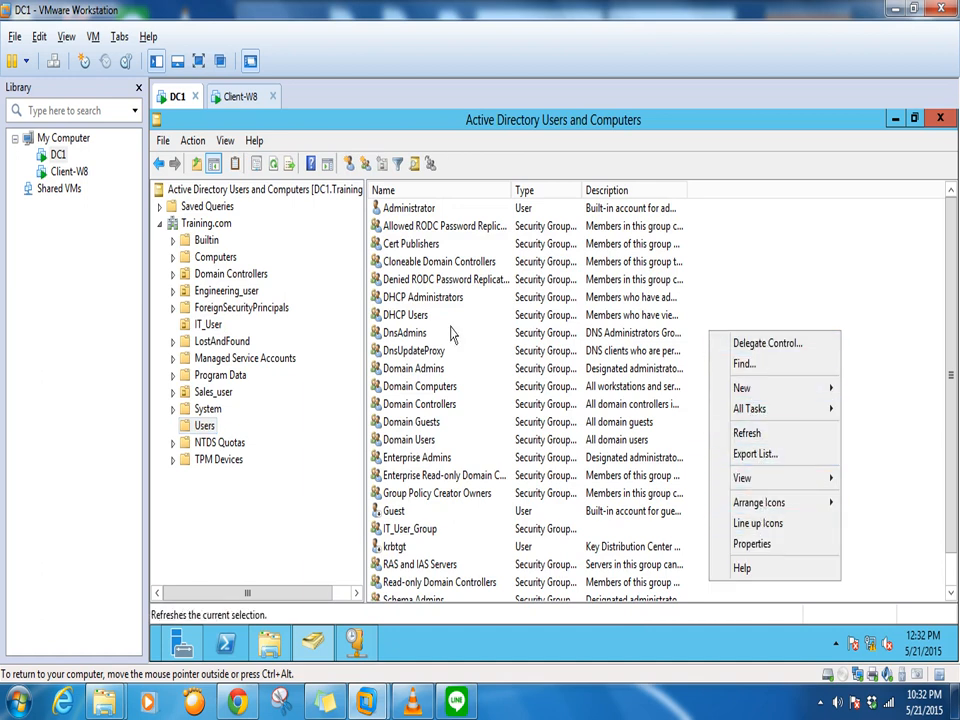
left_click(760, 391)
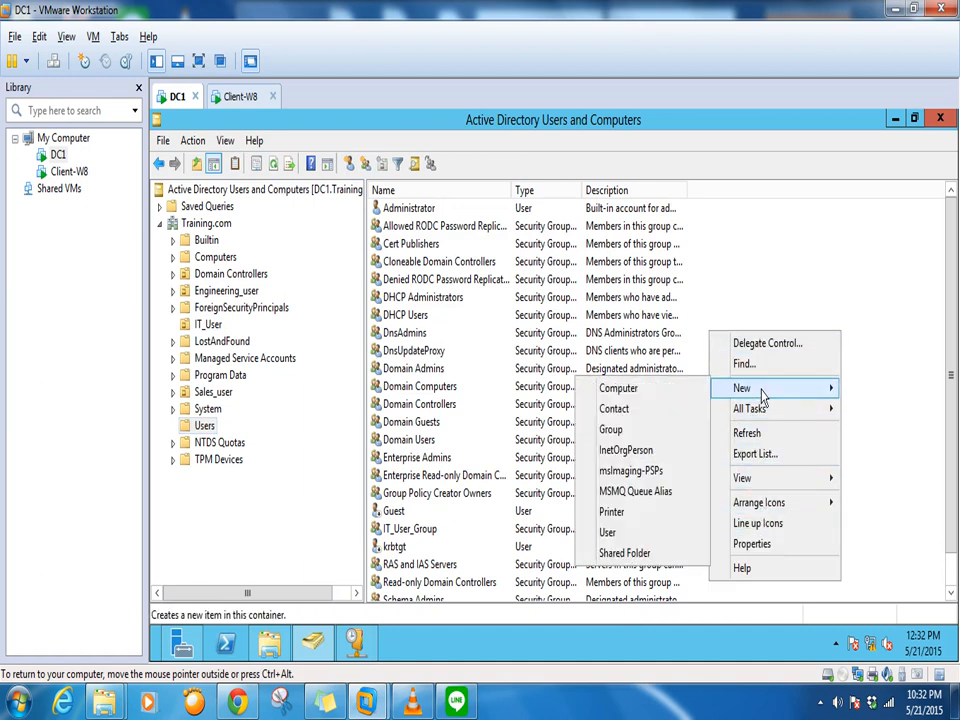
left_click(614, 429)
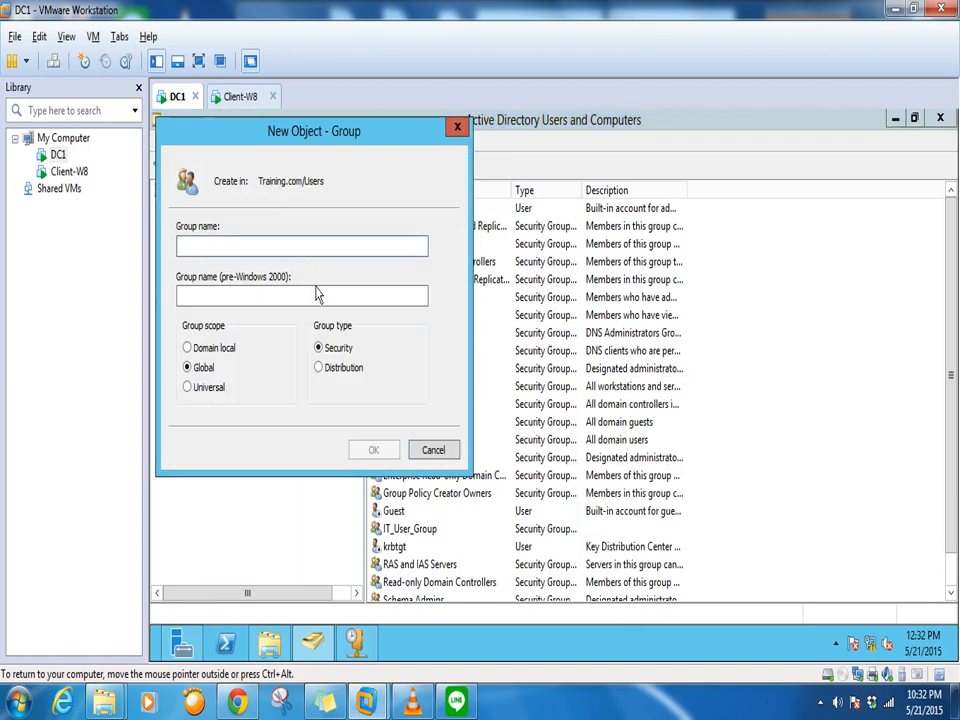
type("IT_users")
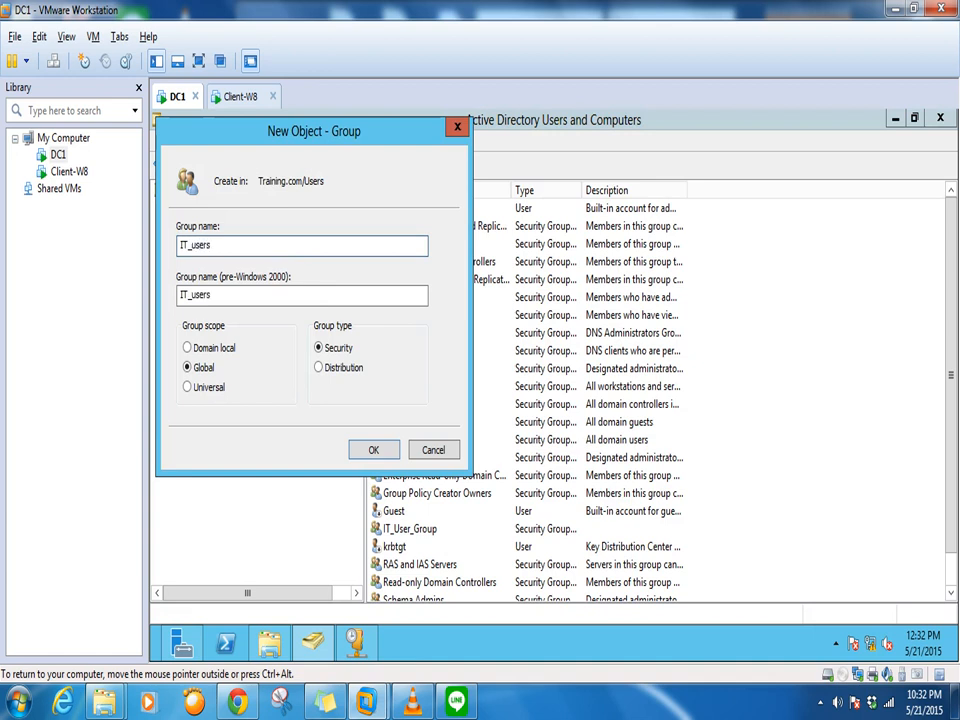
type("_group")
left_click(378, 449)
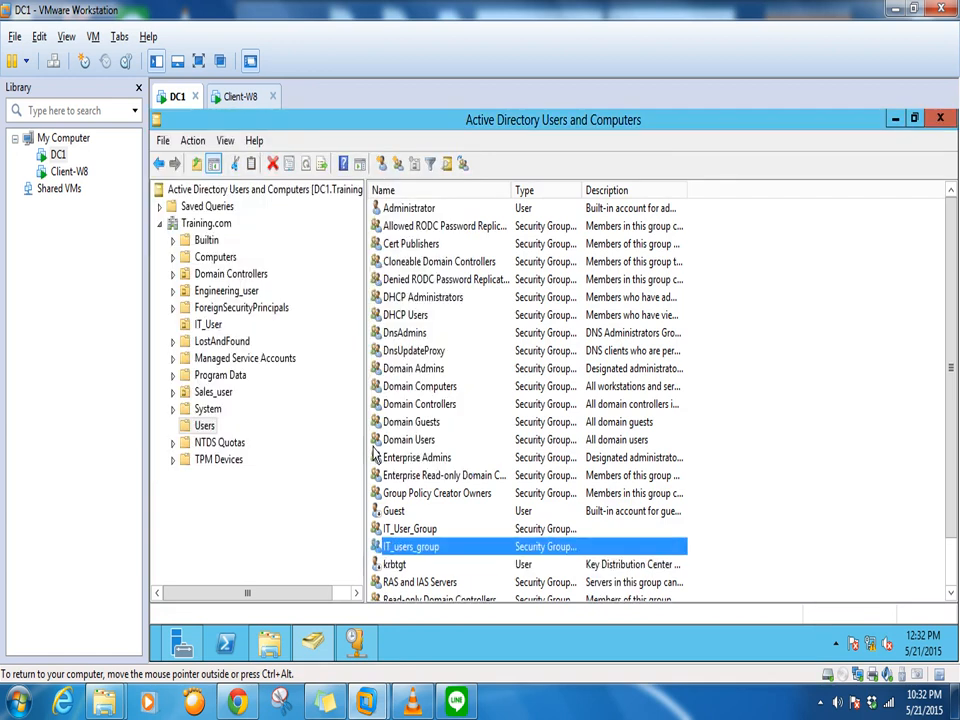
Select both IT_User accounts, check group names under Add to a group, then cancel without adding
left_click(209, 325)
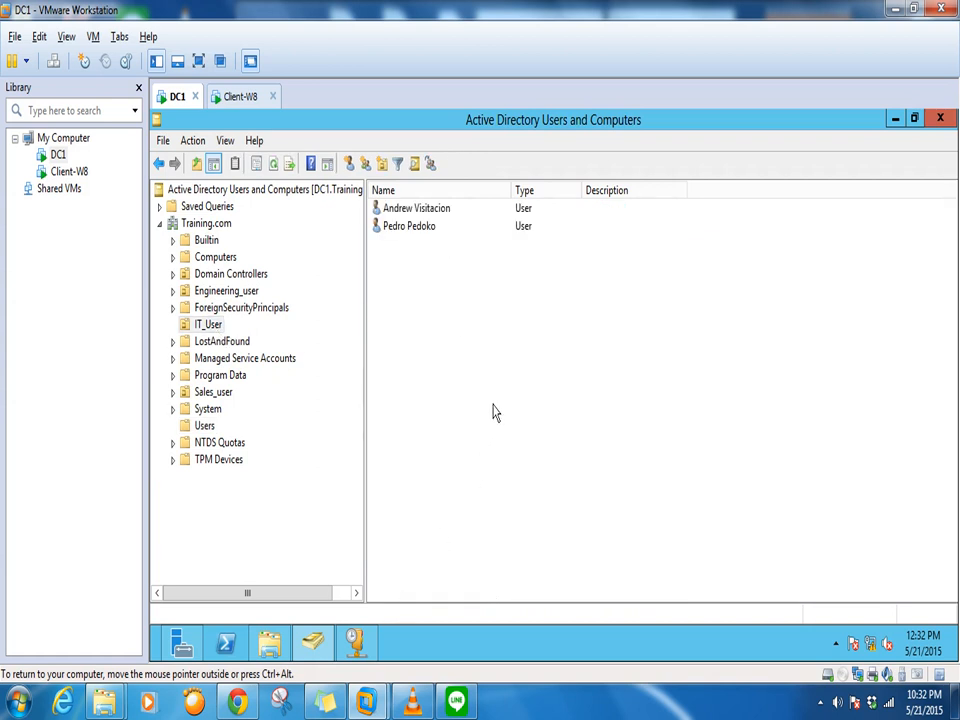
key("ctrl+a")
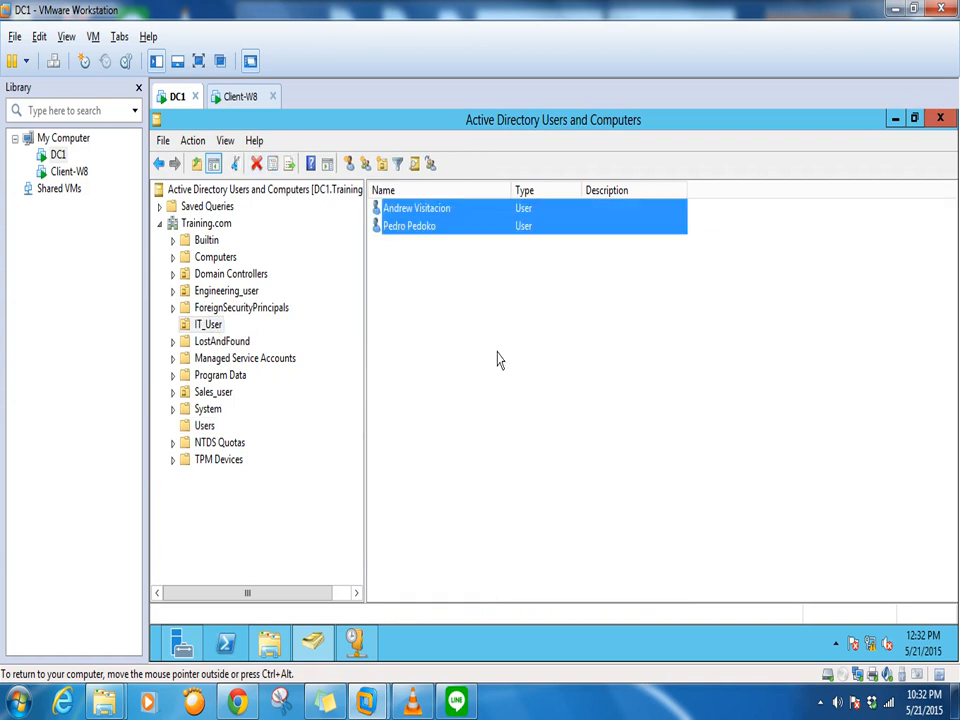
right_click(425, 224)
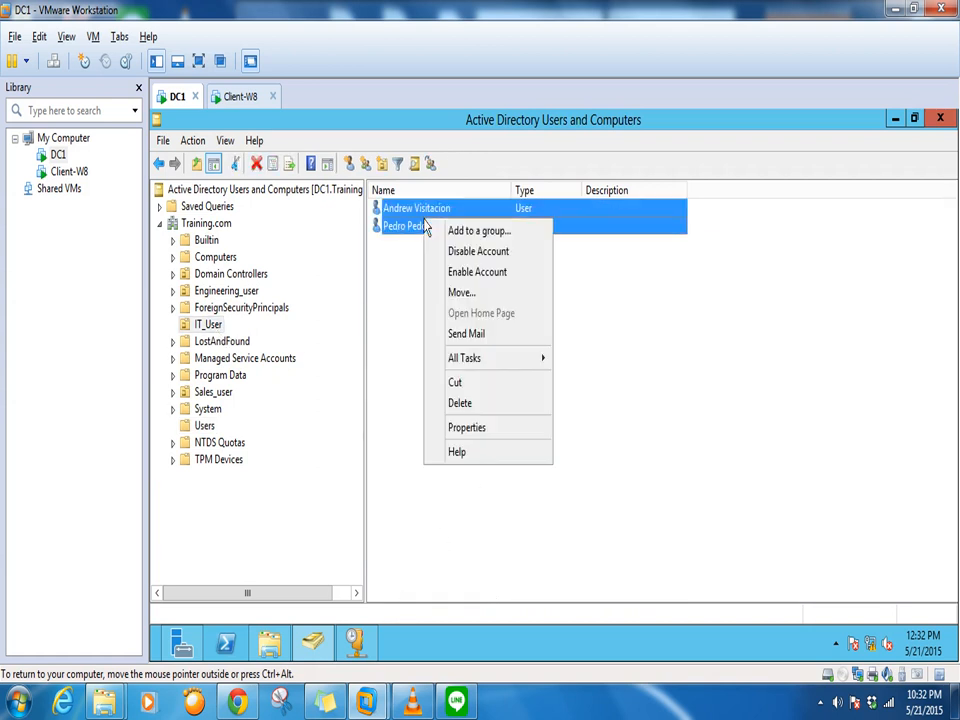
left_click(474, 240)
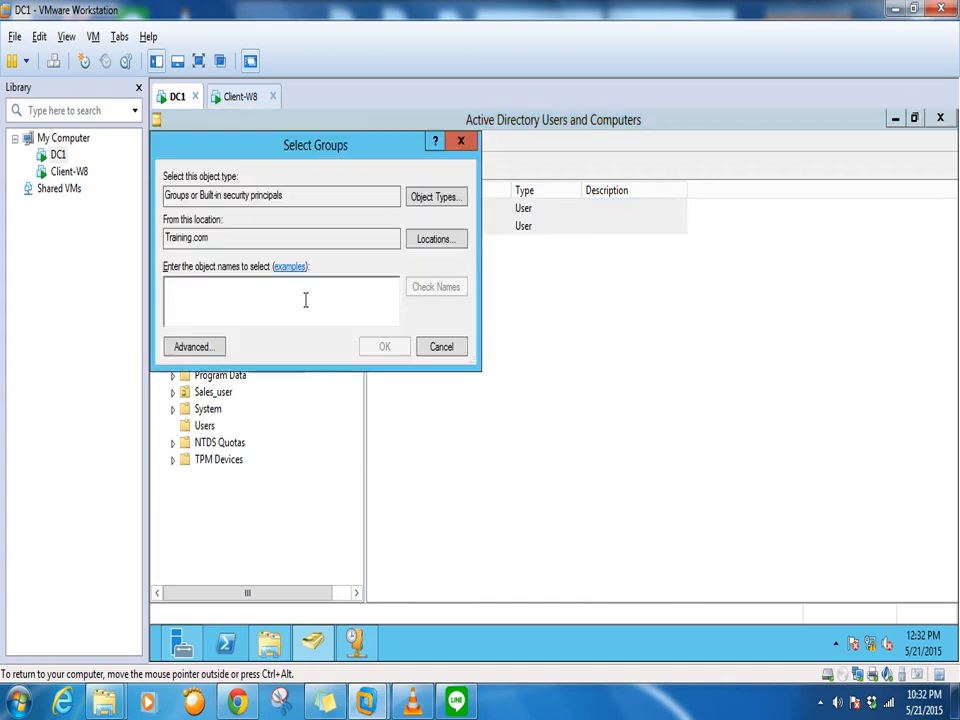
type("s")
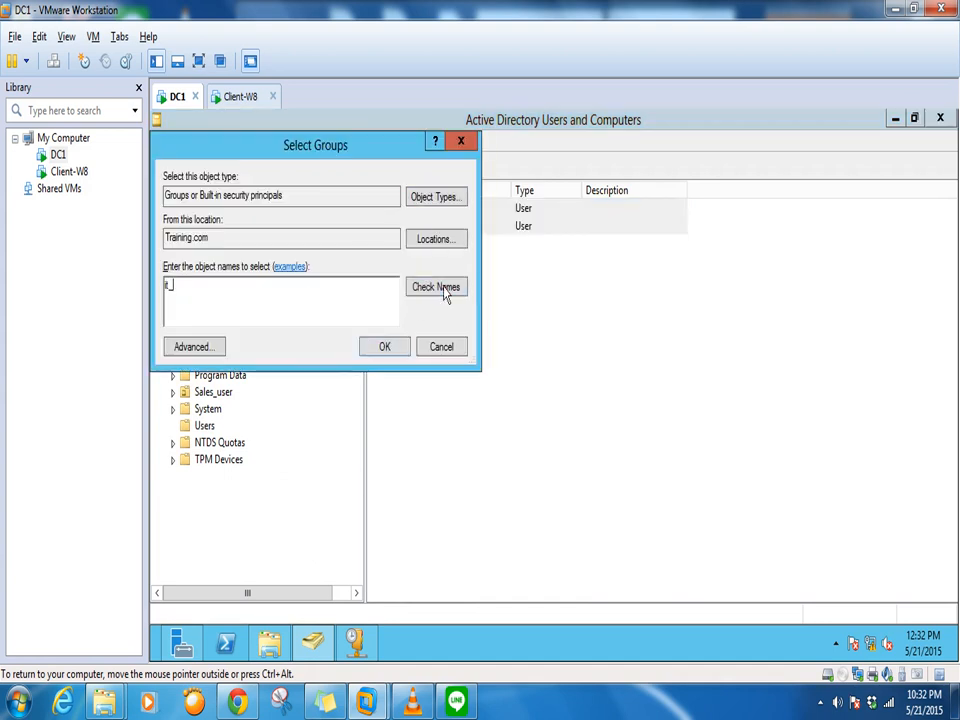
left_click(437, 286)
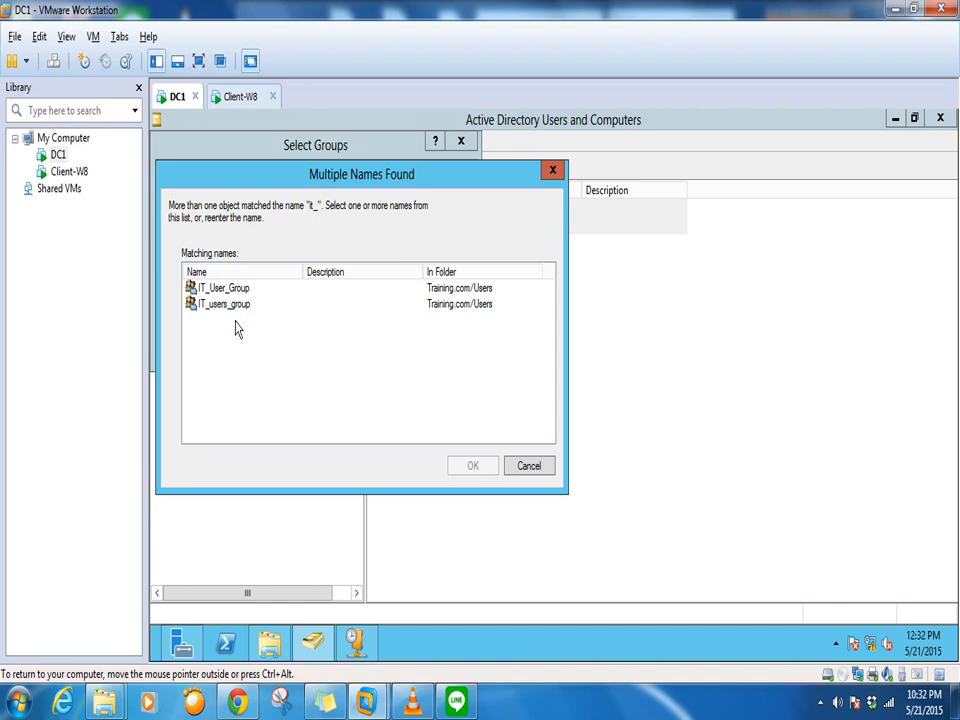
left_click(529, 465)
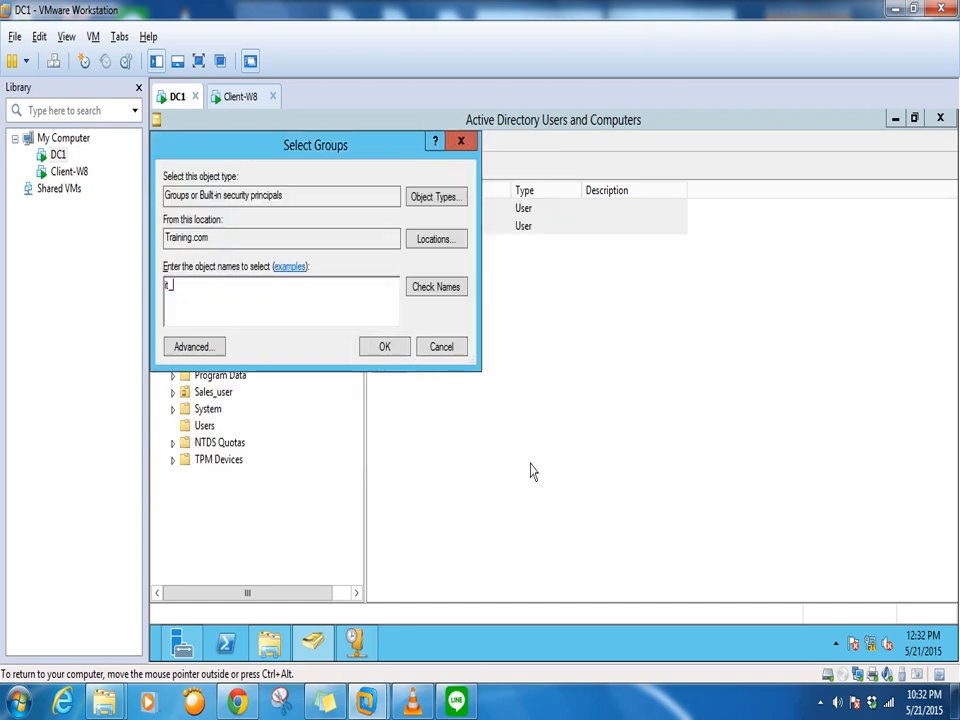
left_click(443, 355)
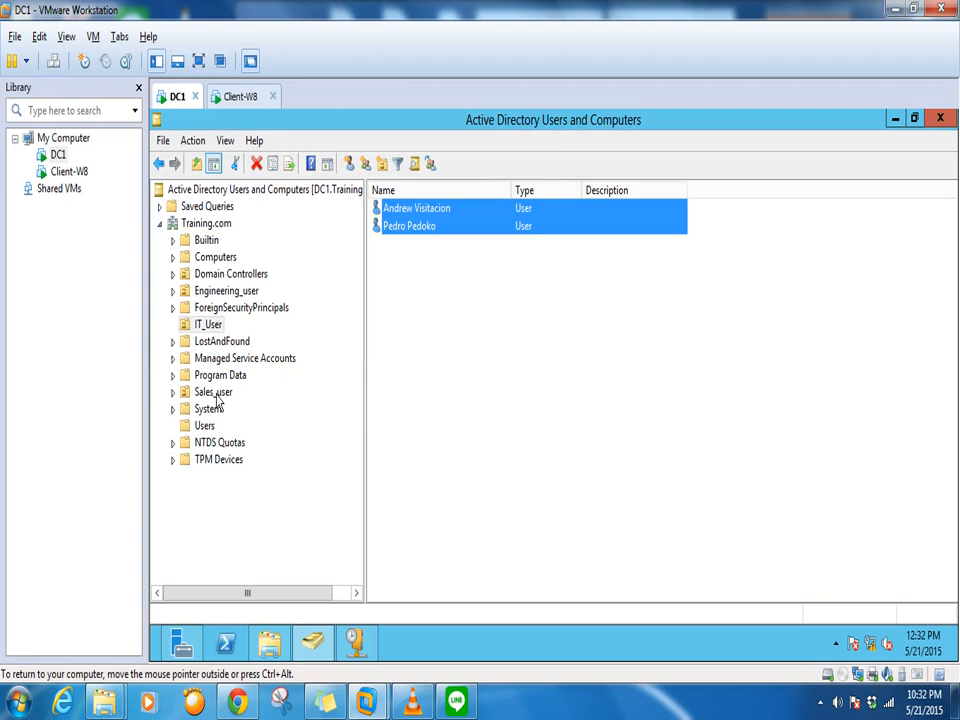
Delete the duplicate IT_users_group from the Users container, keeping IT_User_Group
left_click(204, 428)
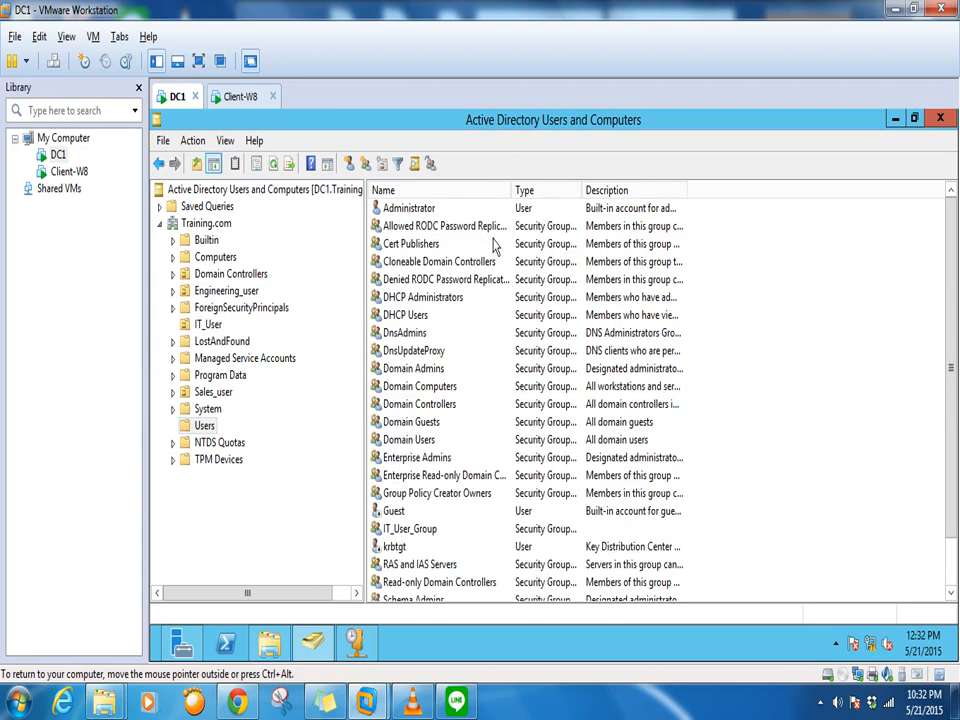
left_click_drag(509, 190, 573, 190)
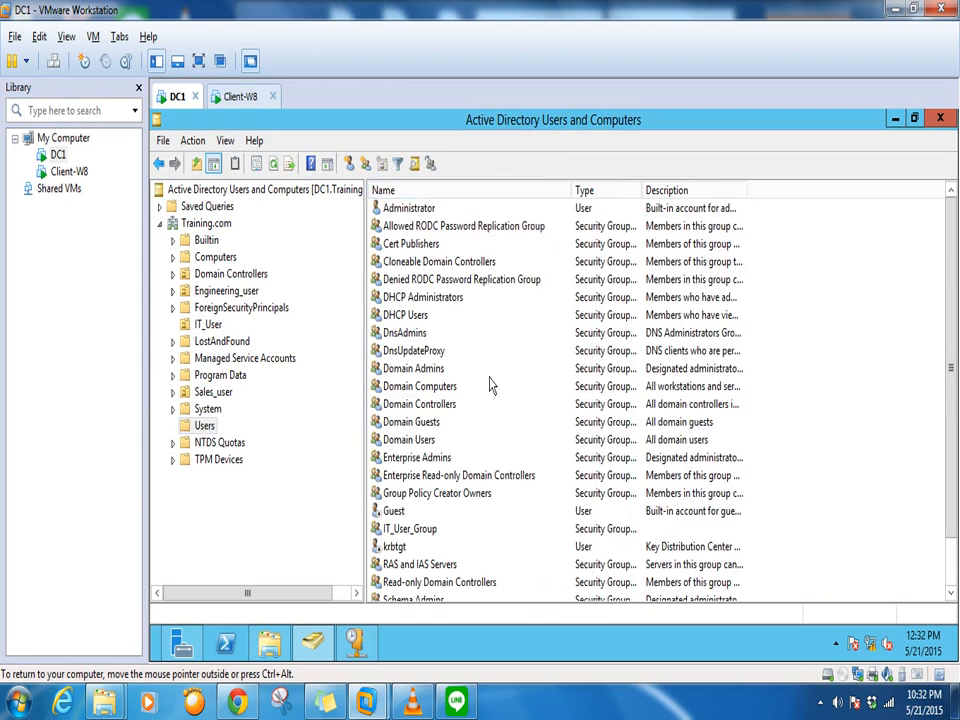
scroll(513, 358, "down", 1)
left_click(410, 477)
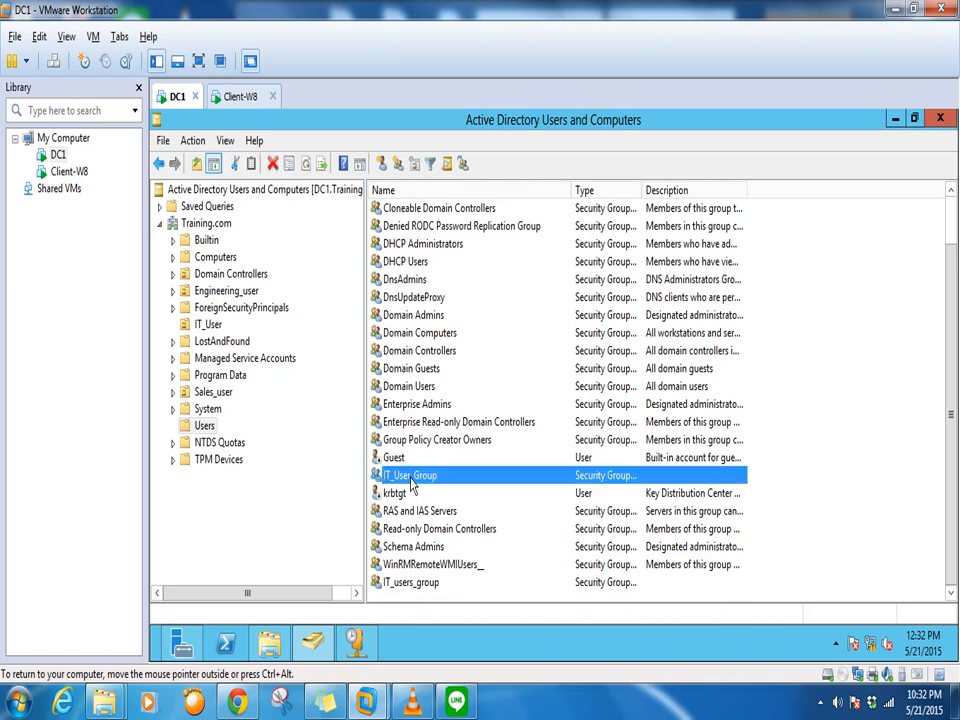
left_click(420, 584)
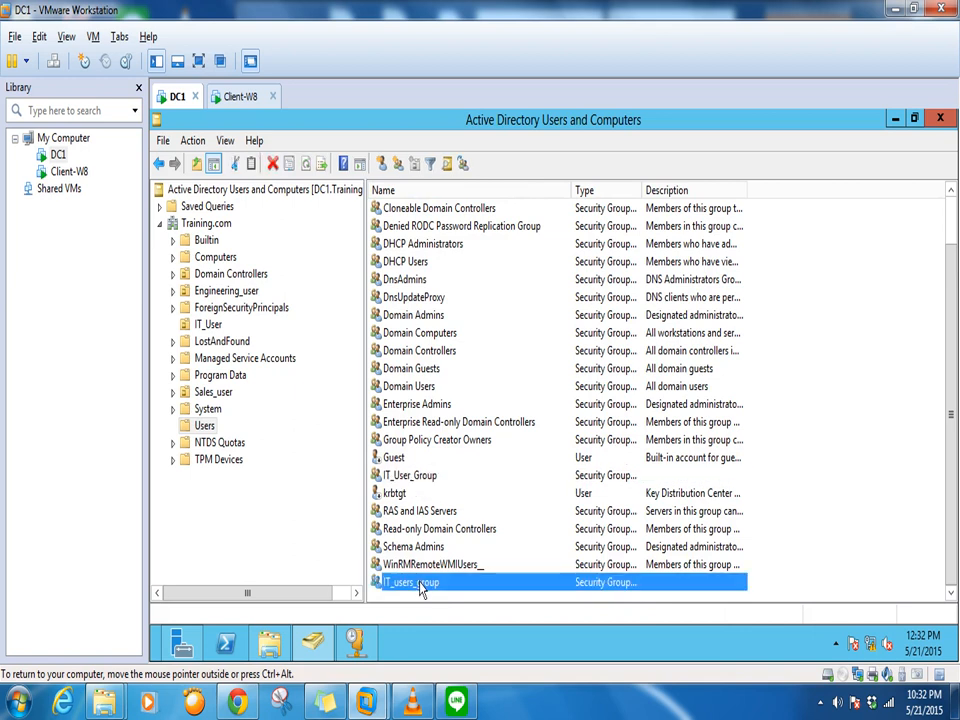
right_click(420, 588)
left_click(460, 498)
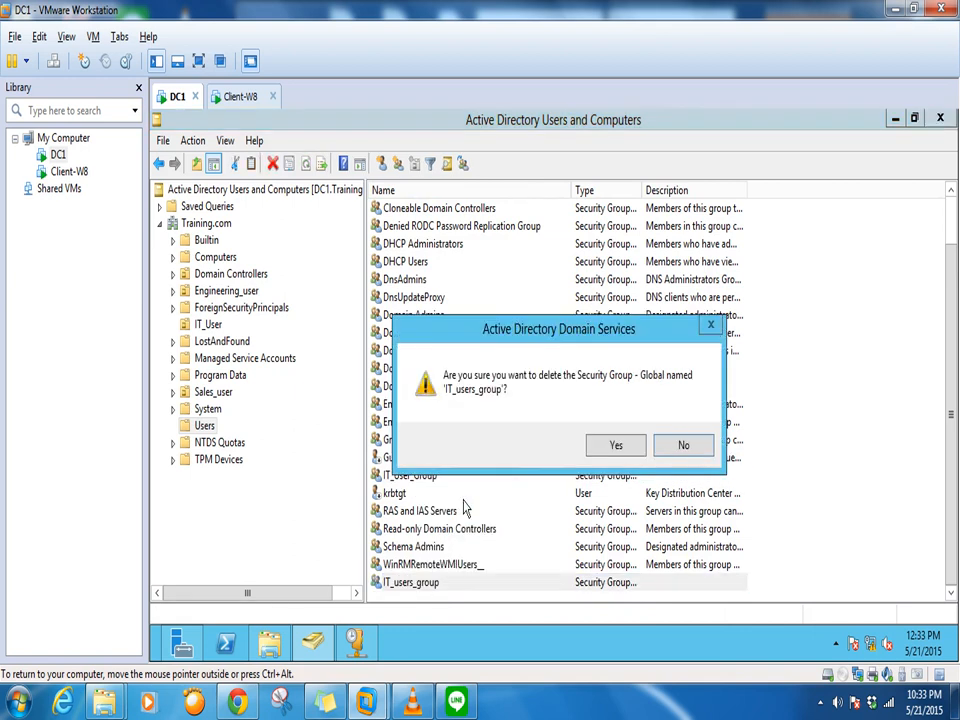
left_click(616, 448)
Go back to the IT_User OU and select both of its user accounts
left_click(410, 496)
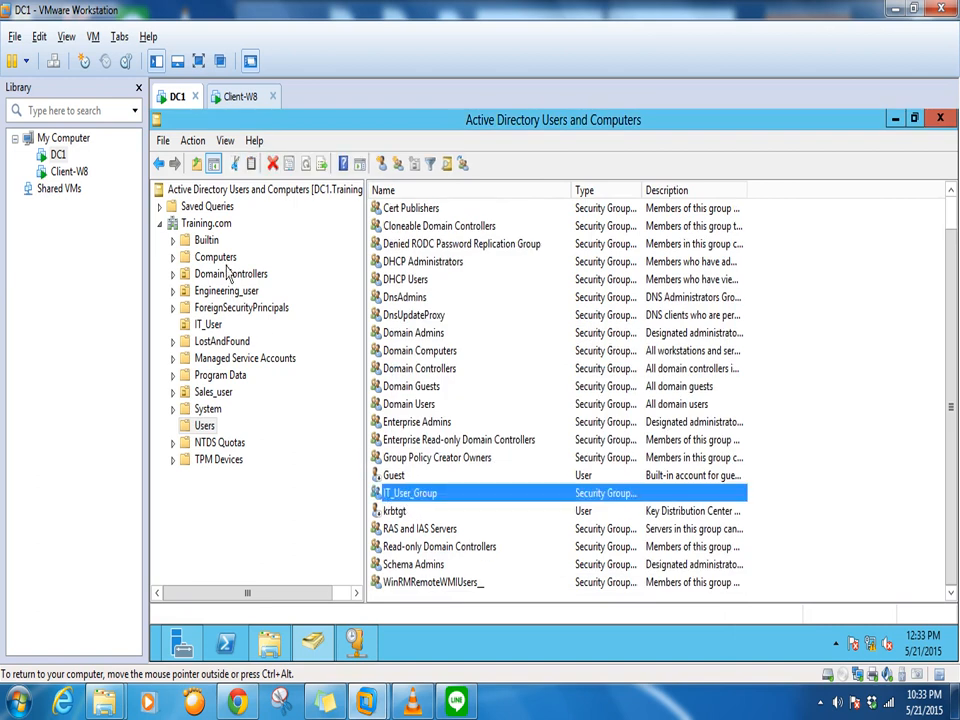
left_click(212, 323)
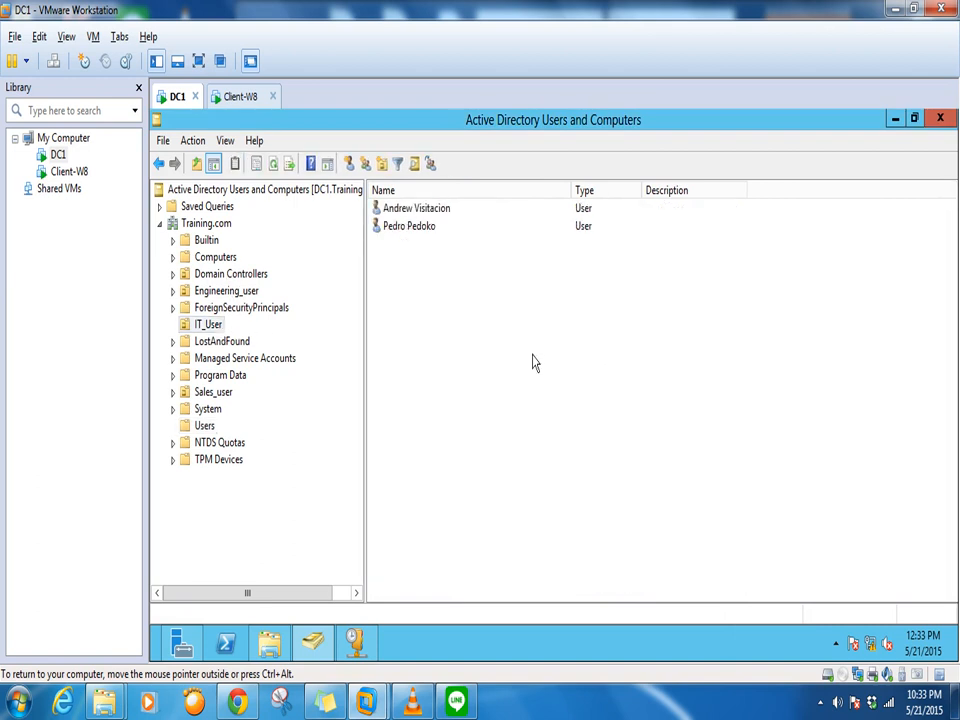
key("ctrl+a")
Add both selected IT_User accounts to IT_User_Group, resolving 'IT' with Check Names
right_click(408, 225)
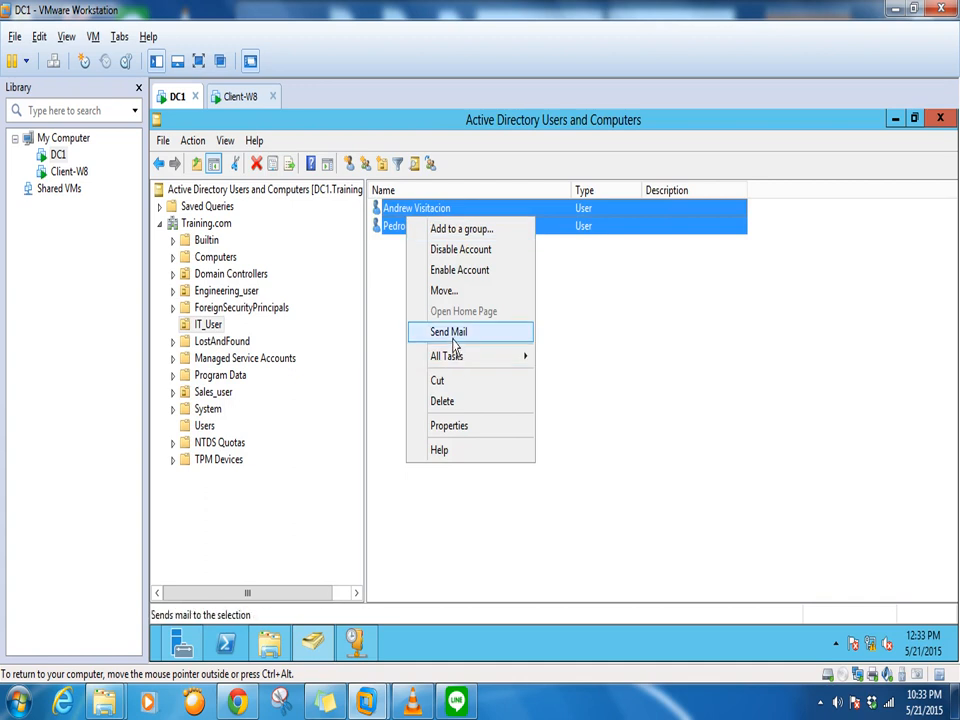
left_click(460, 232)
type("I")
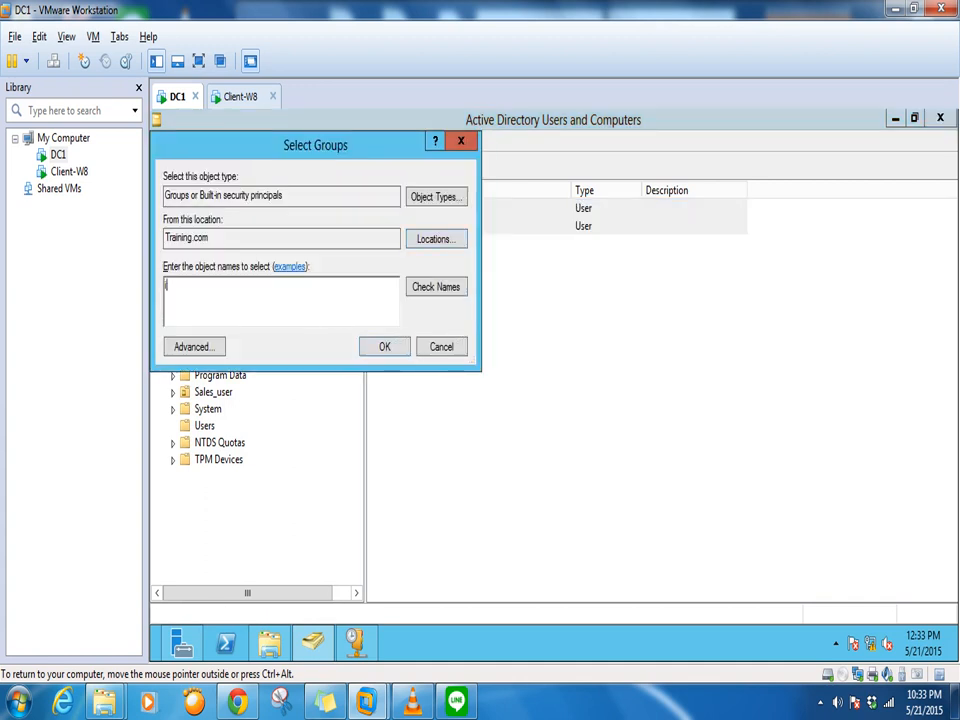
type("T")
left_click(438, 288)
left_click(392, 352)
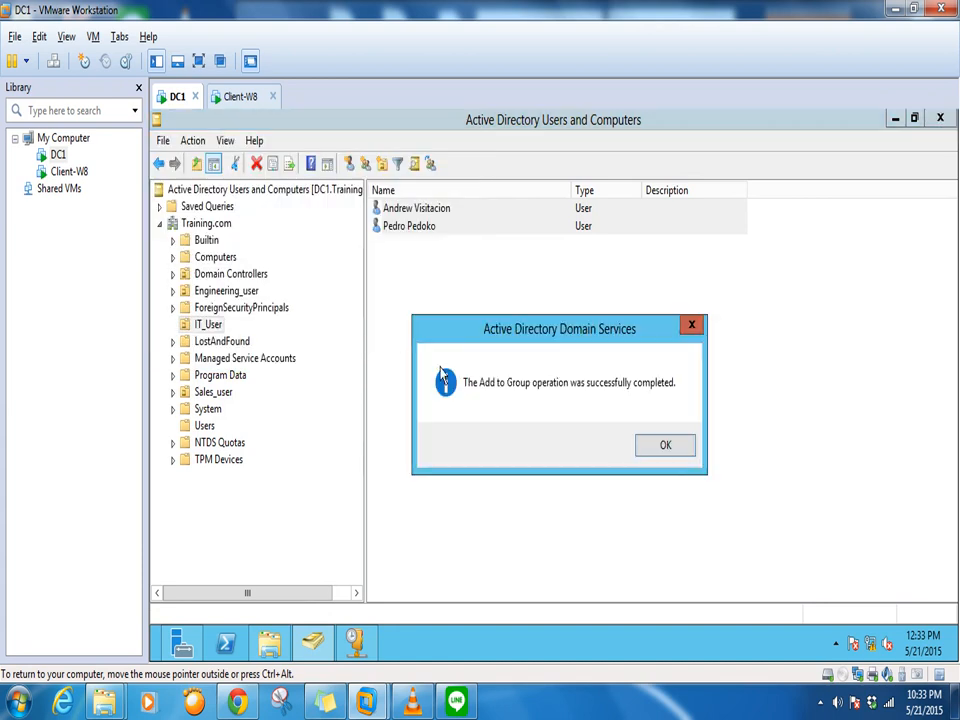
left_click(665, 443)
Confirm the first user's Member Of list shows IT_User_Group, then minimise ADUC to the desktop
double_click(410, 208)
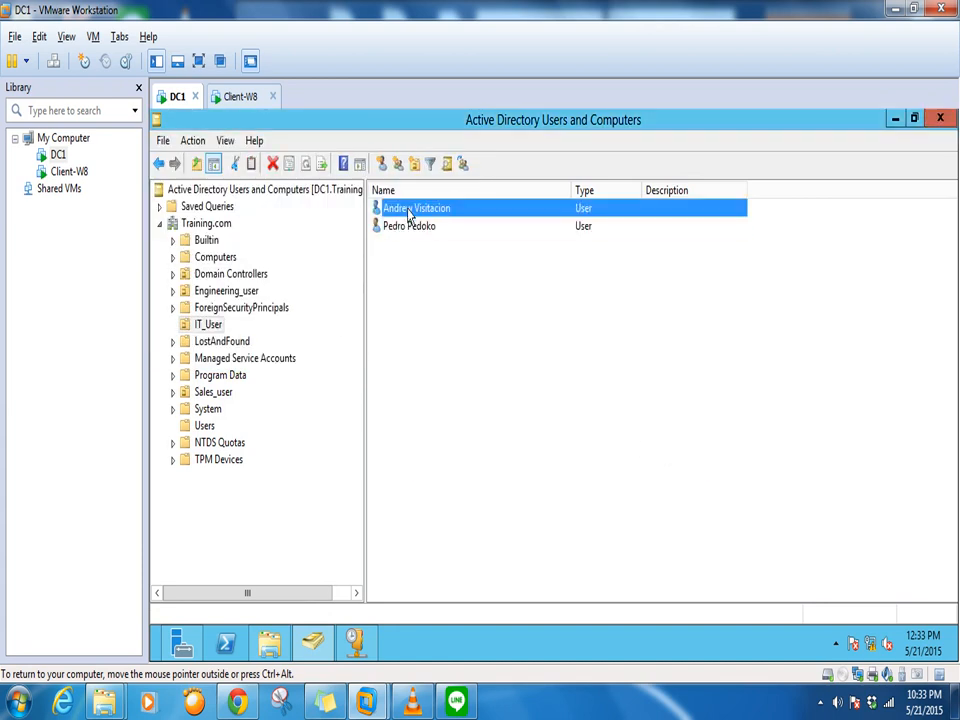
left_click(266, 155)
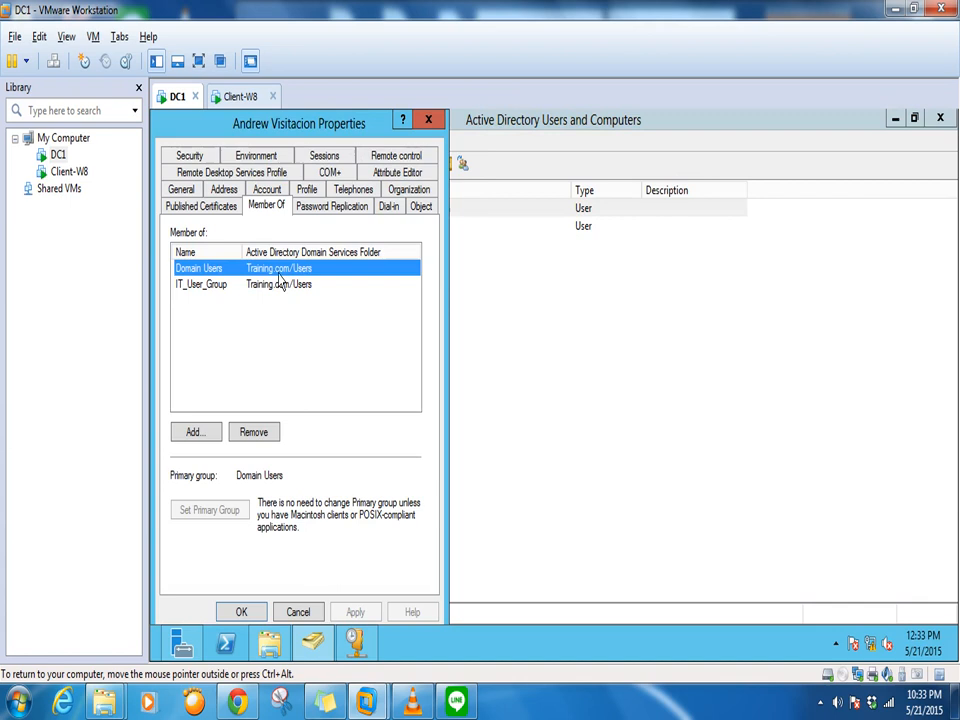
left_click(218, 286)
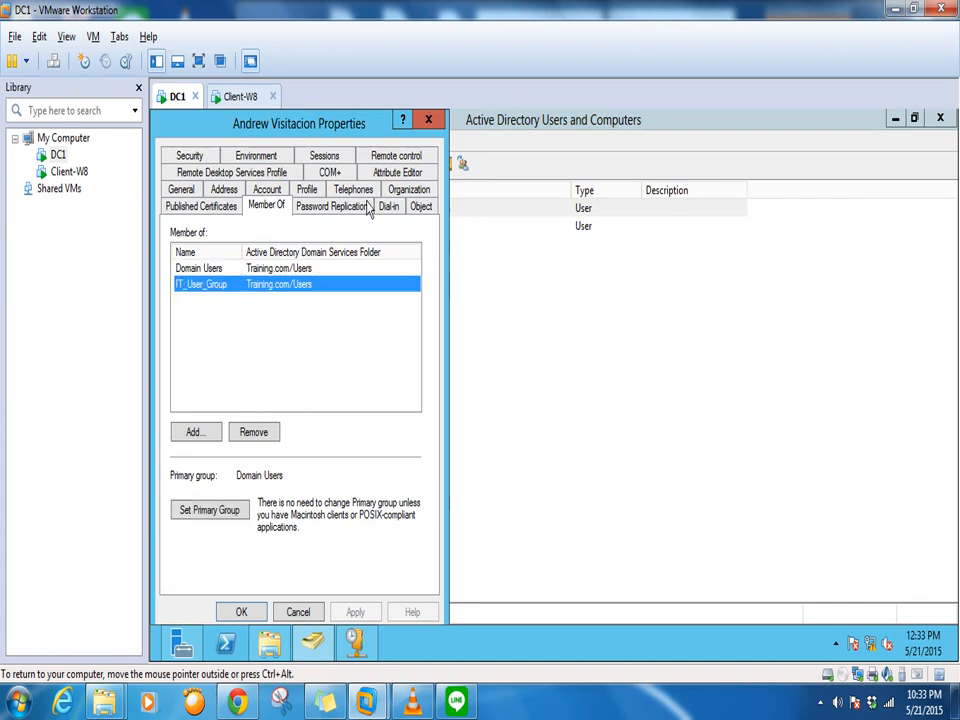
left_click(428, 119)
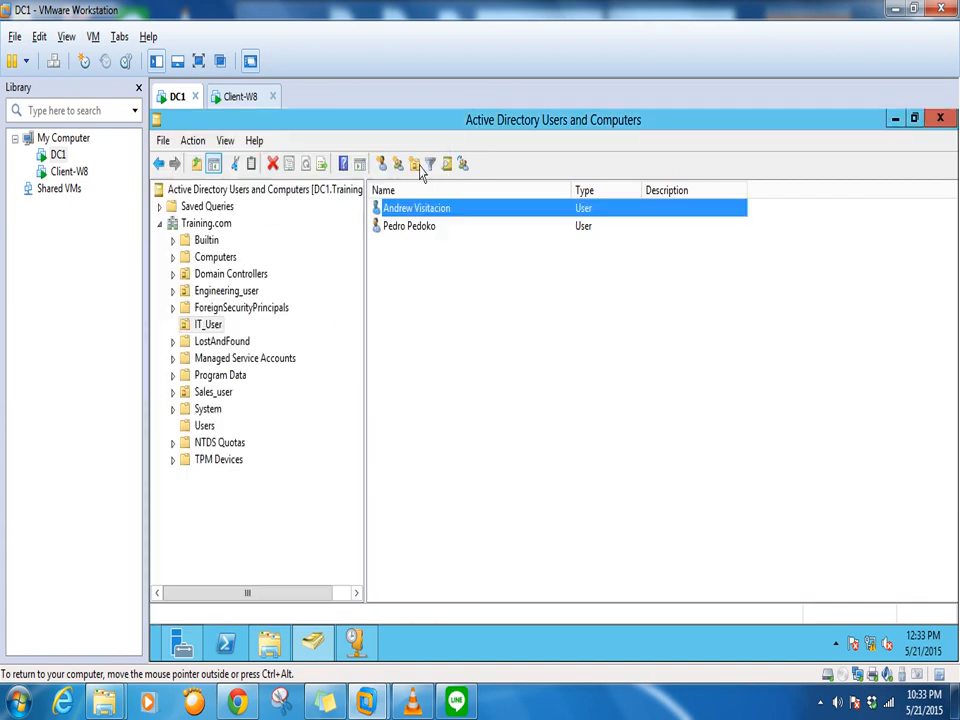
left_click(895, 121)
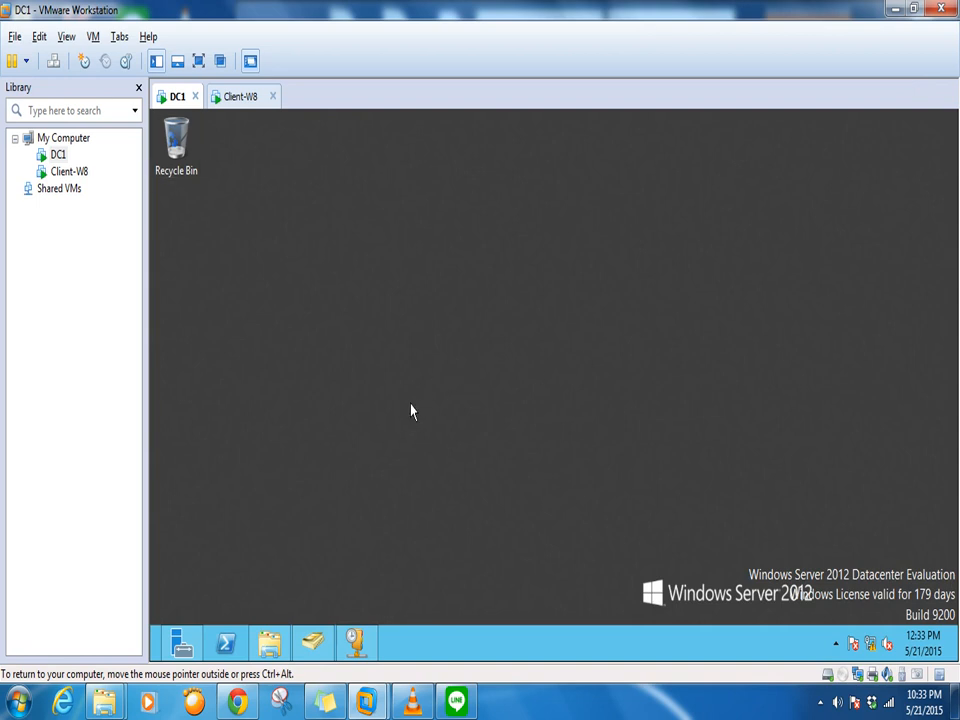
Open sharing with specific people for the IT_user_files folder on Local Disk (C:)
key("super+e")
double_click(516, 249)
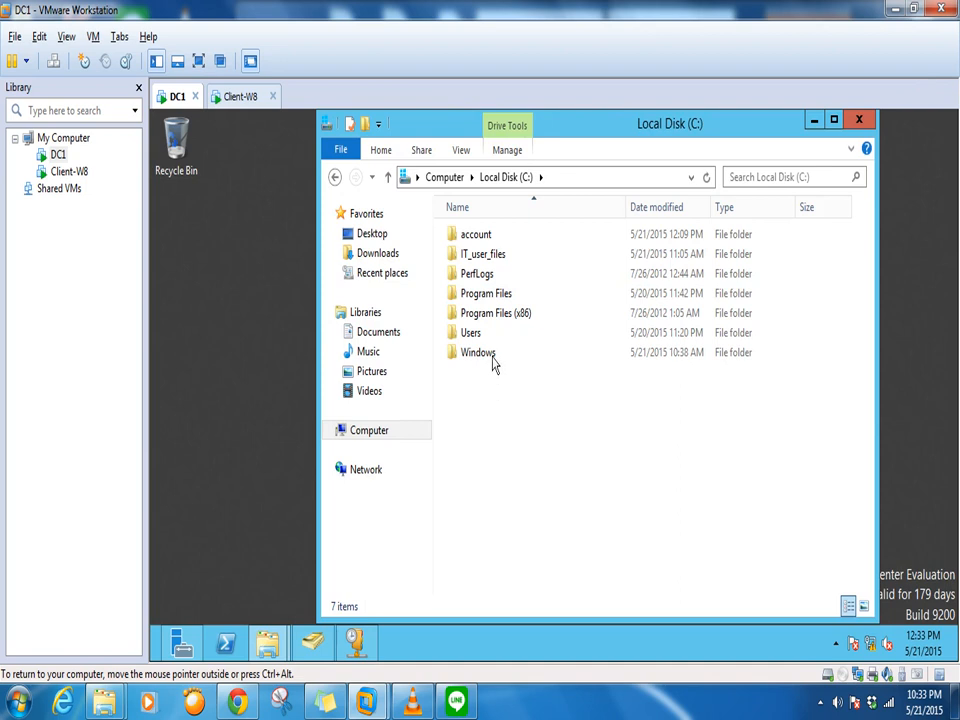
left_click(490, 258)
right_click(490, 261)
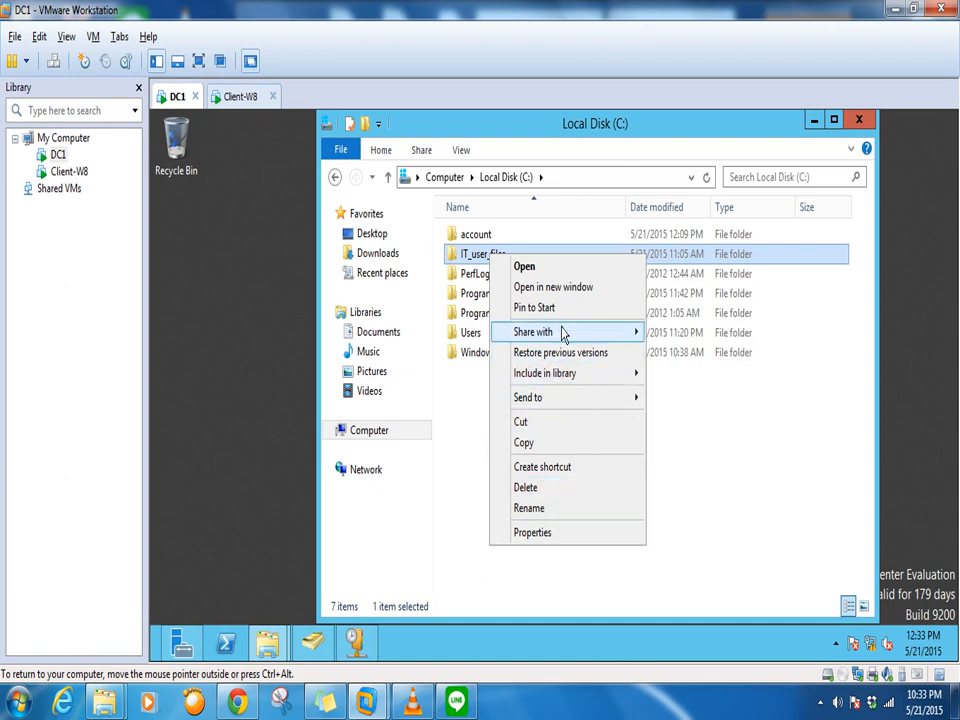
mouse_move(563, 335)
left_click(683, 352)
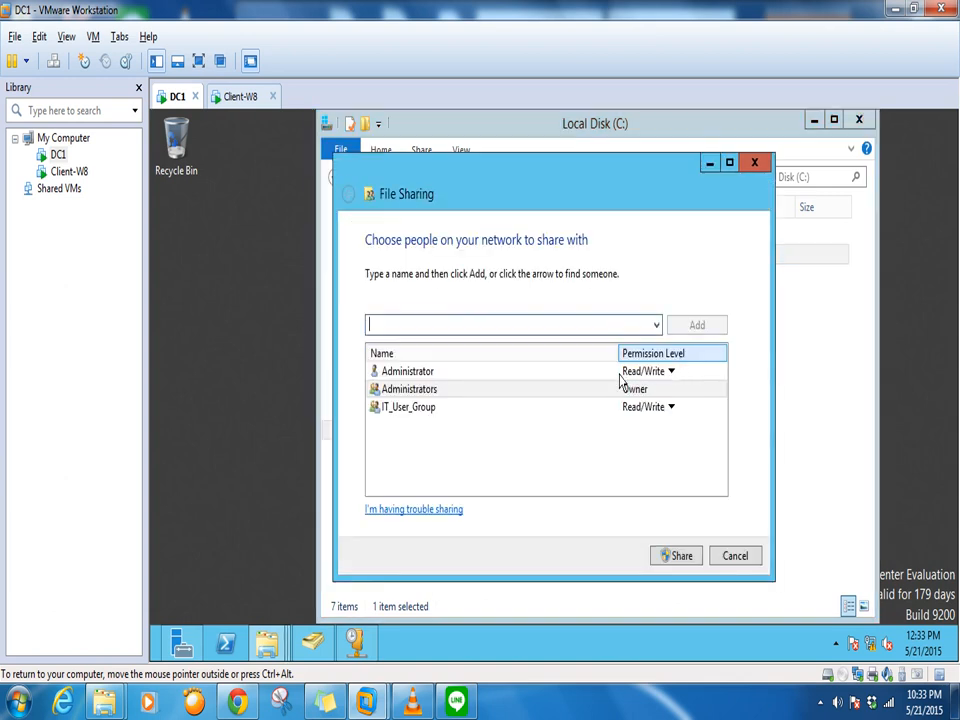
Remove IT_User_Group from the folder's sharing list
left_click(668, 407)
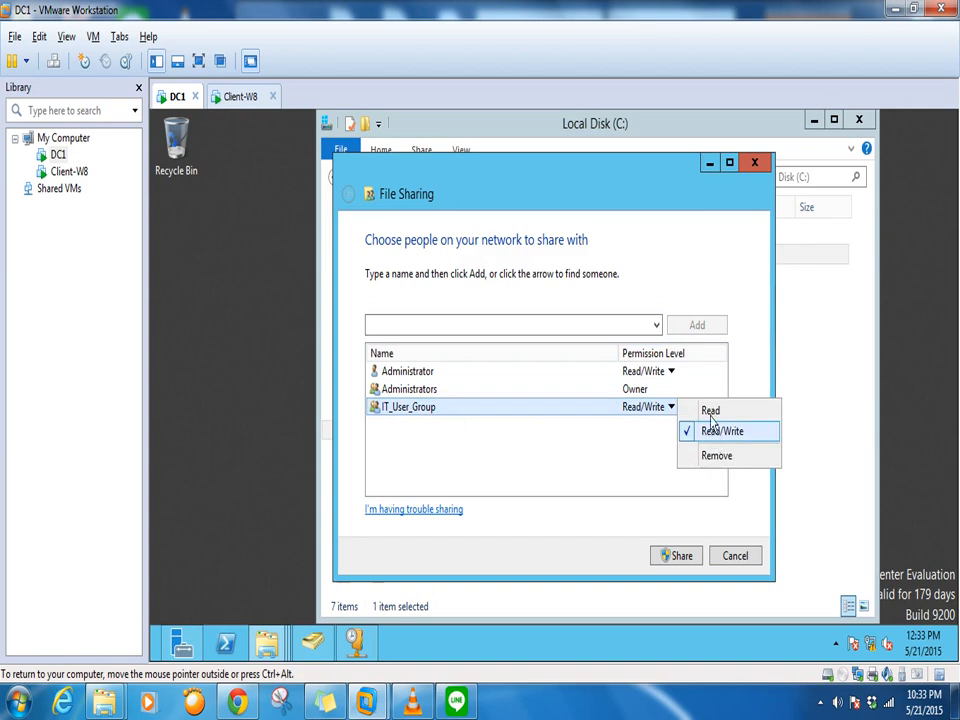
left_click(615, 451)
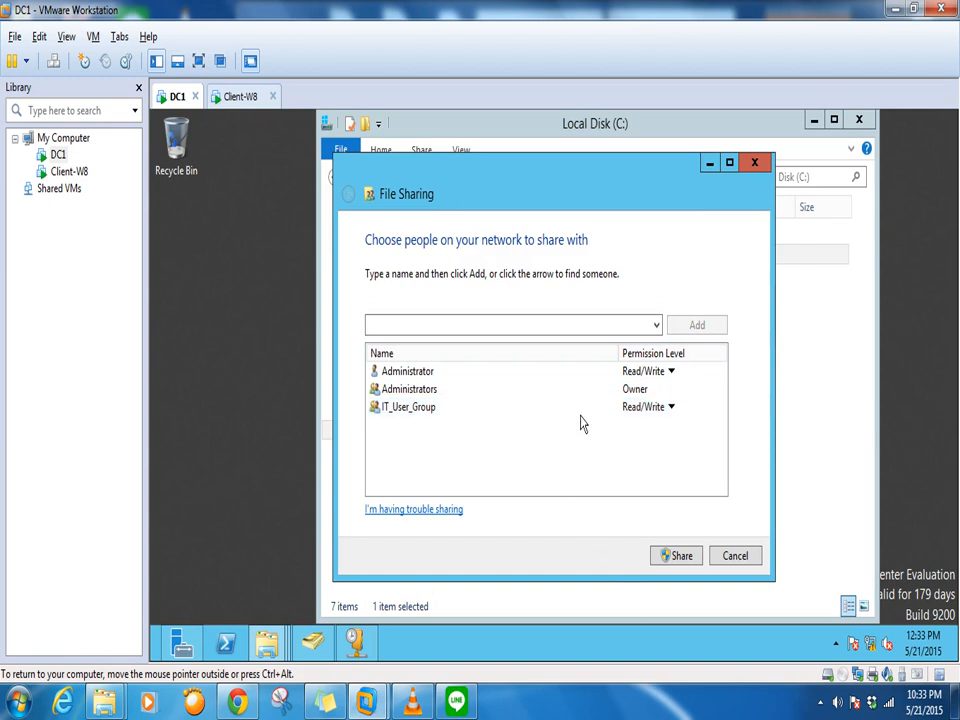
left_click(668, 407)
left_click(718, 454)
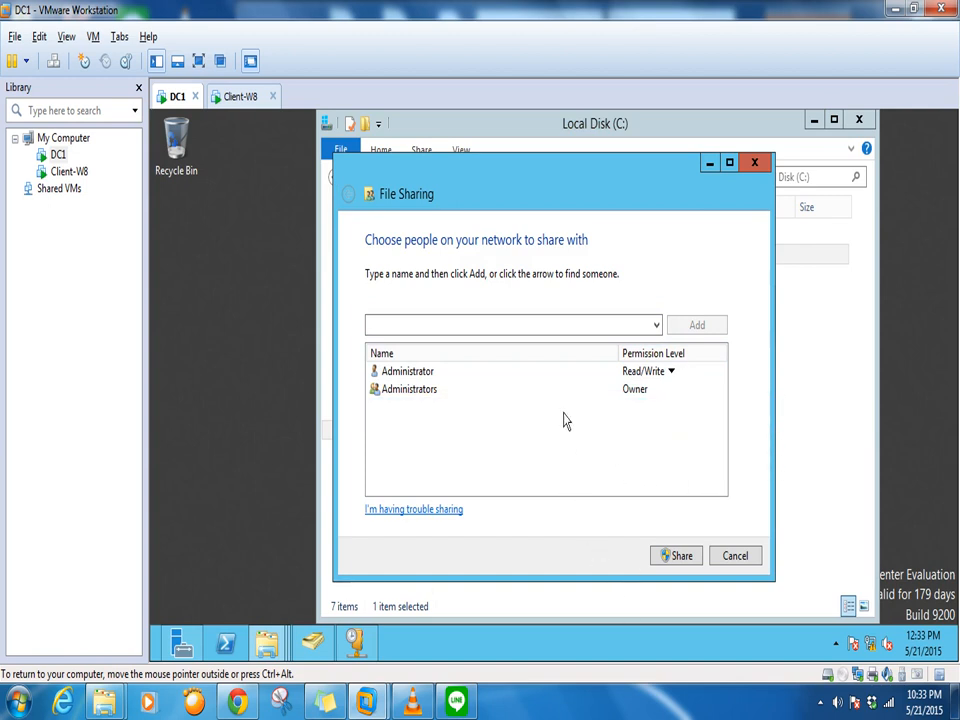
Try adding 'it_' and 'it' to the sharing list, dismissing the name-not-found errors
left_click(517, 326)
type("i")
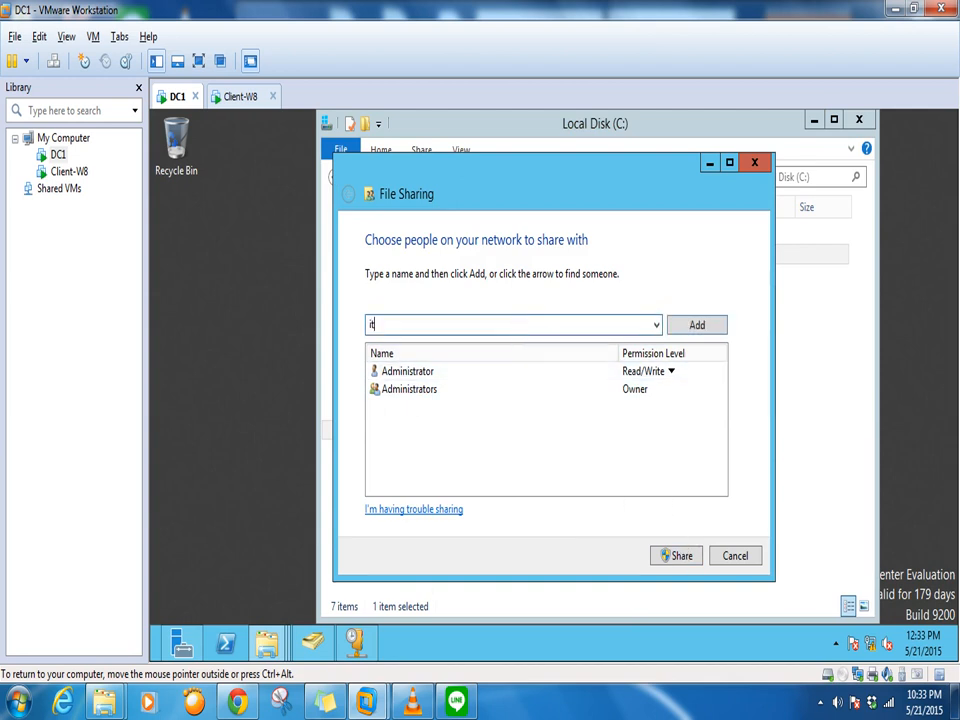
type("t_")
left_click(697, 325)
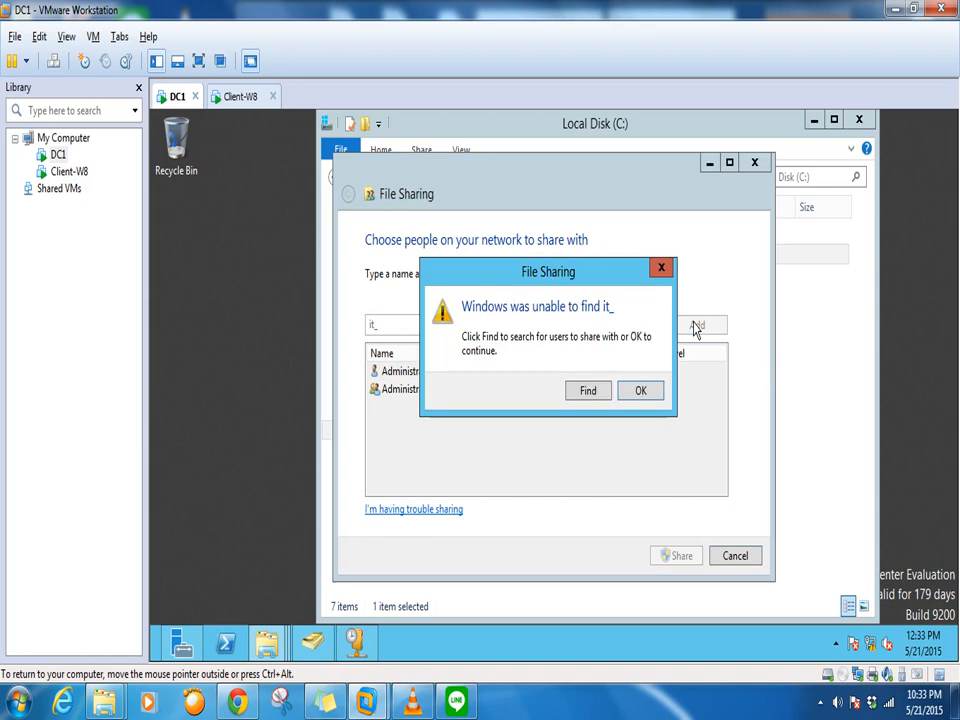
left_click(650, 392)
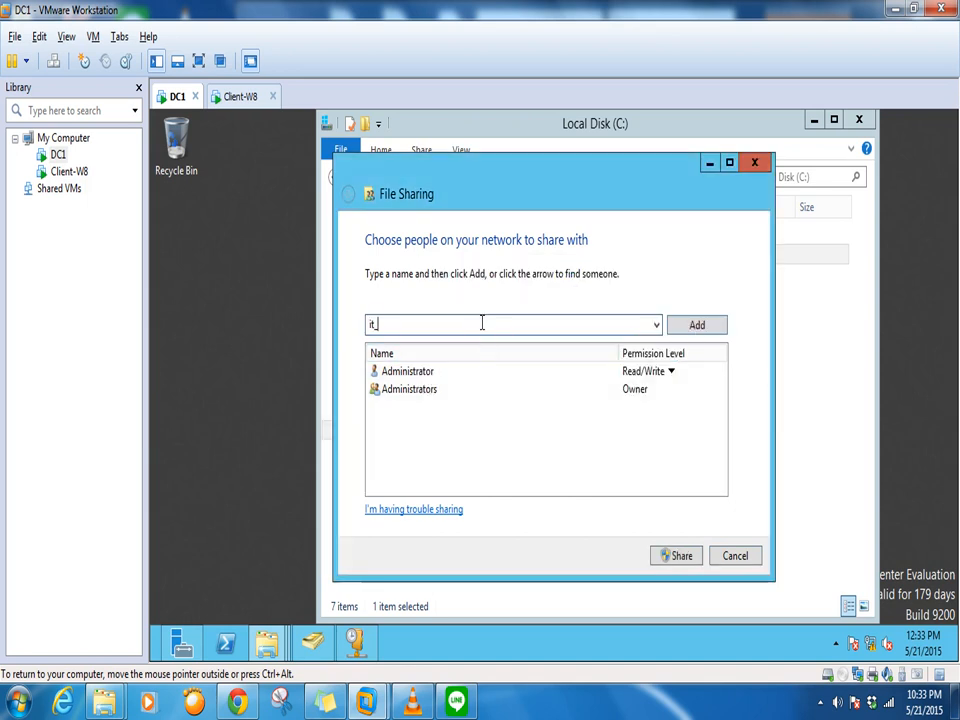
left_click(704, 333)
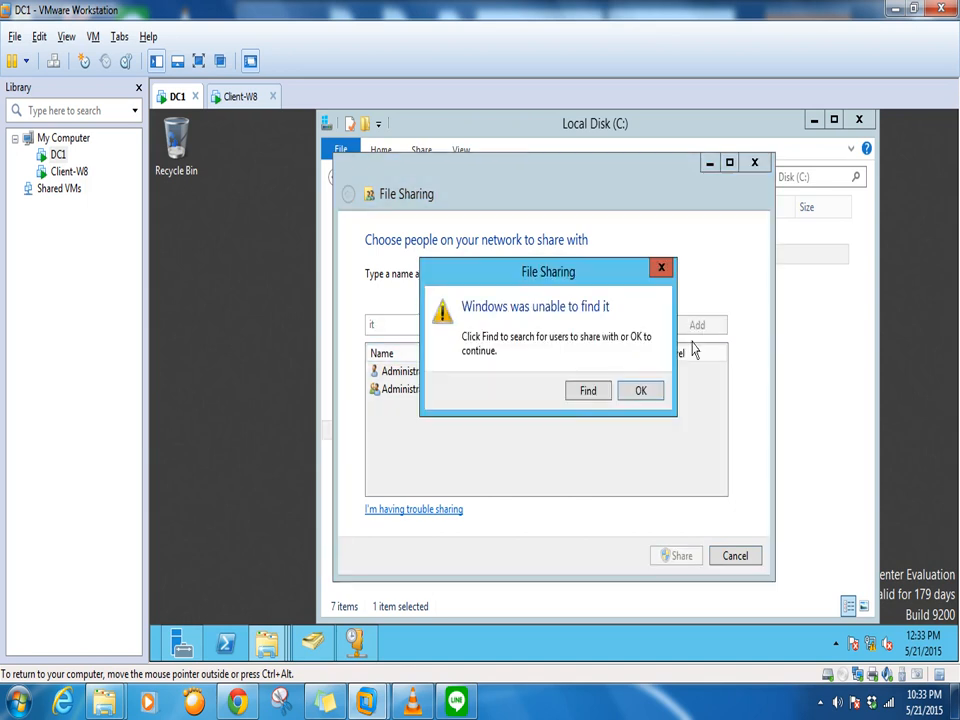
left_click(621, 393)
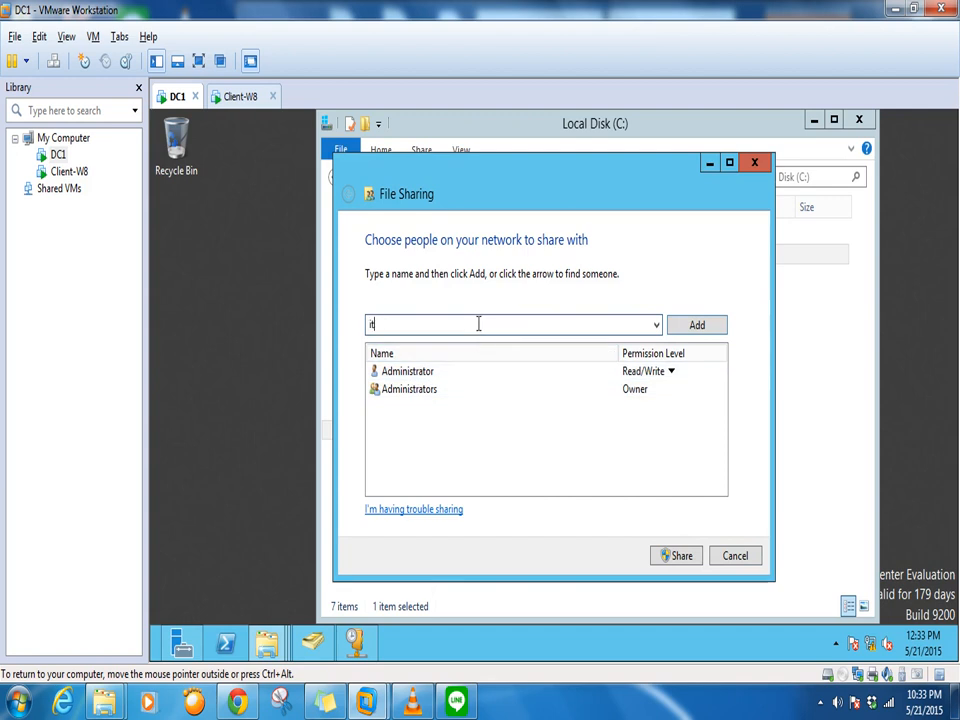
Try 'IT_us' and the suggested people list, then switch back to Active Directory Users and Computers
key("BackSpace")
type("i")
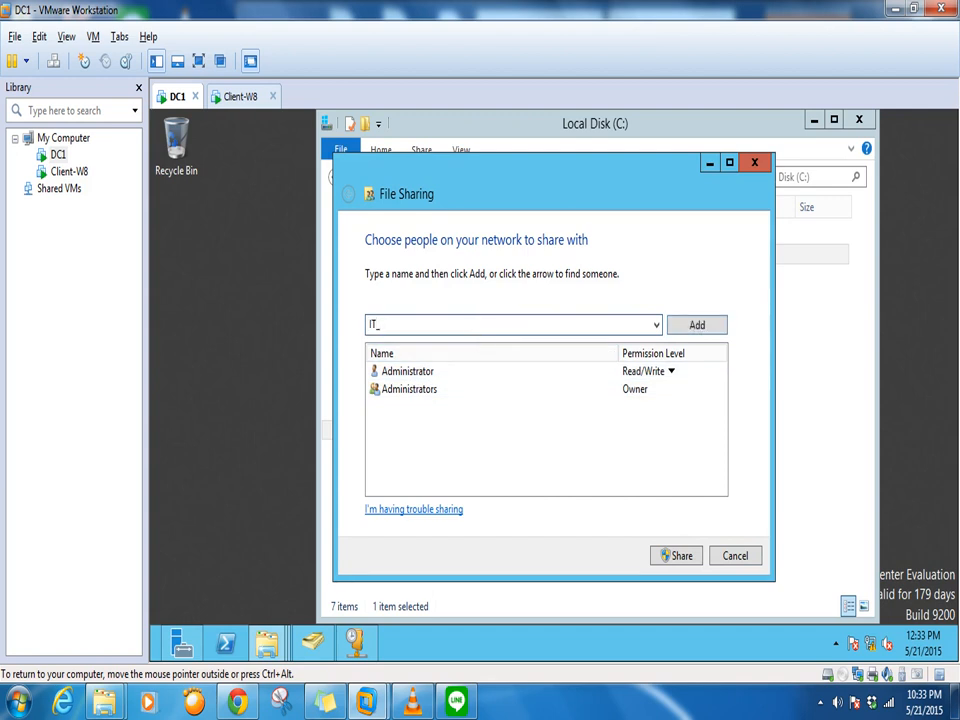
left_click(701, 329)
left_click(634, 397)
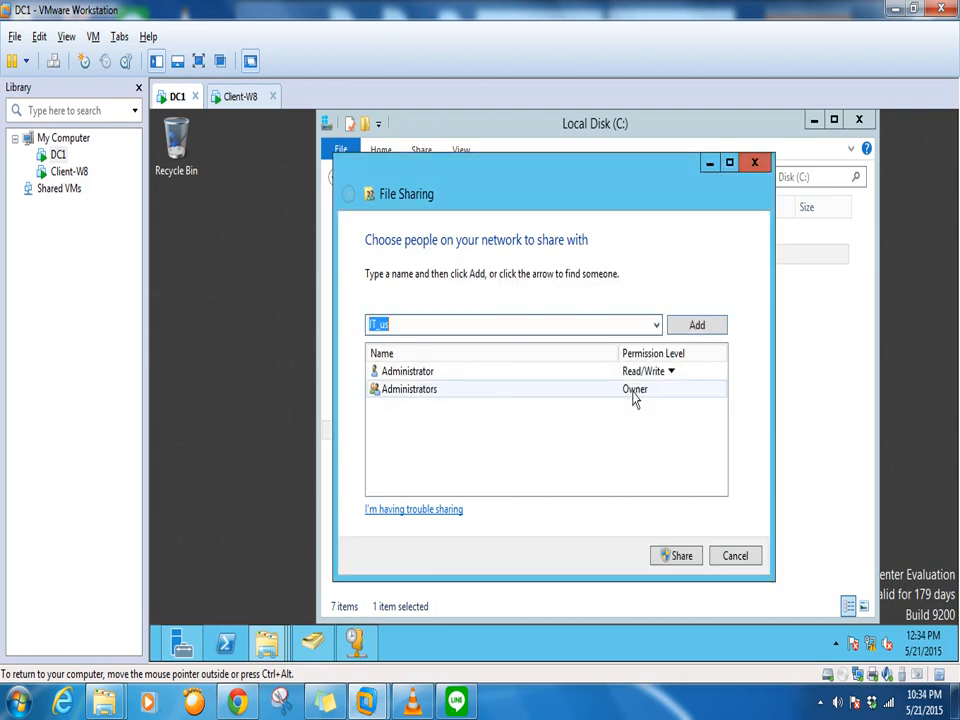
left_click(655, 327)
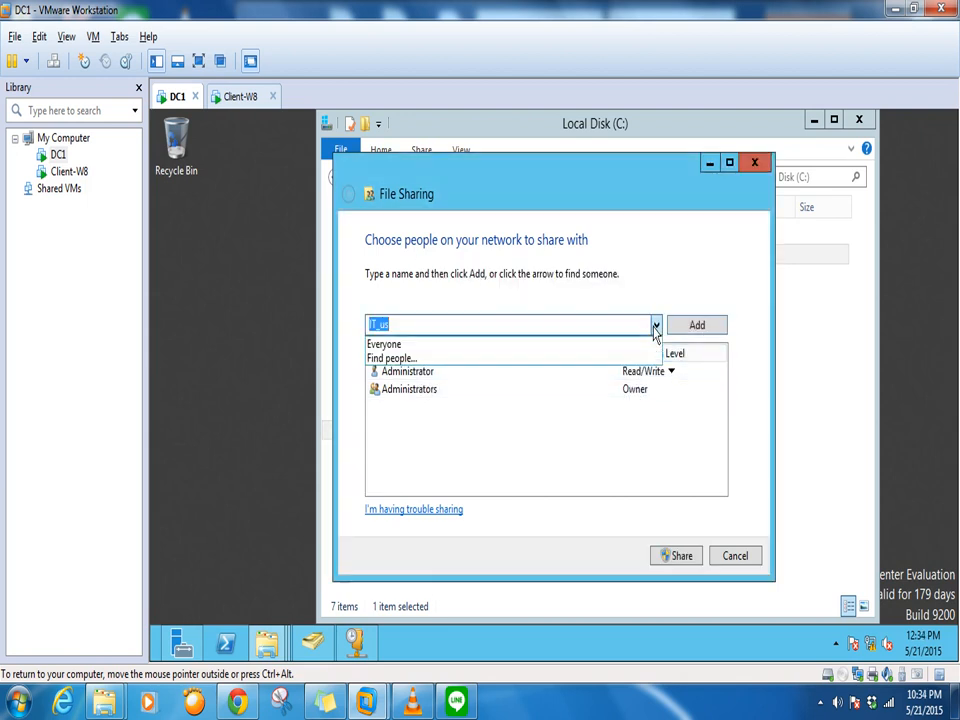
left_click(728, 267)
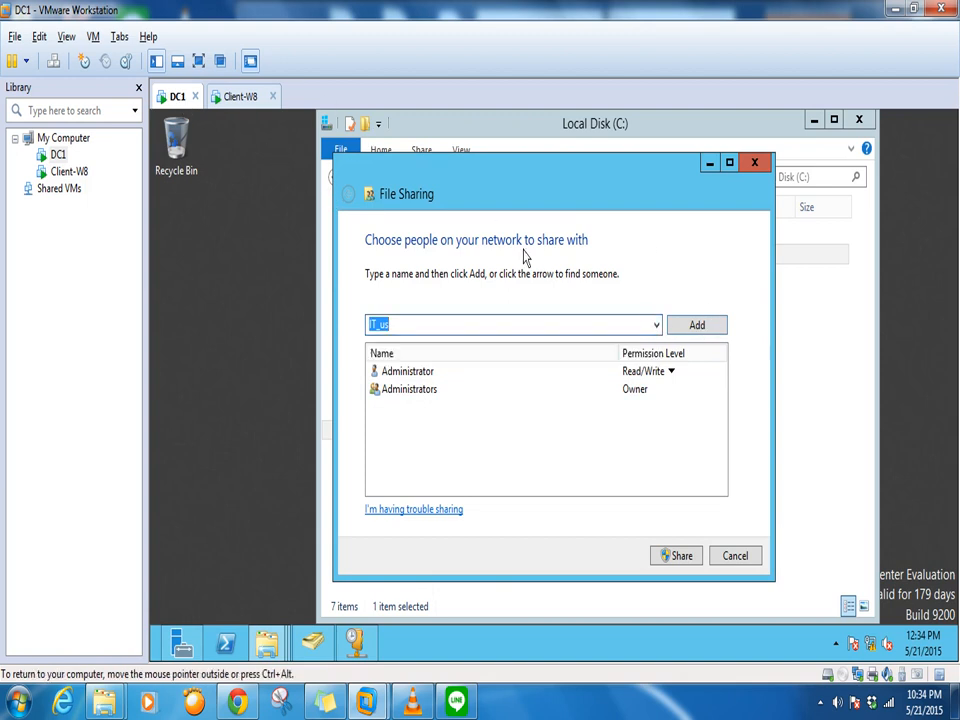
left_click(312, 640)
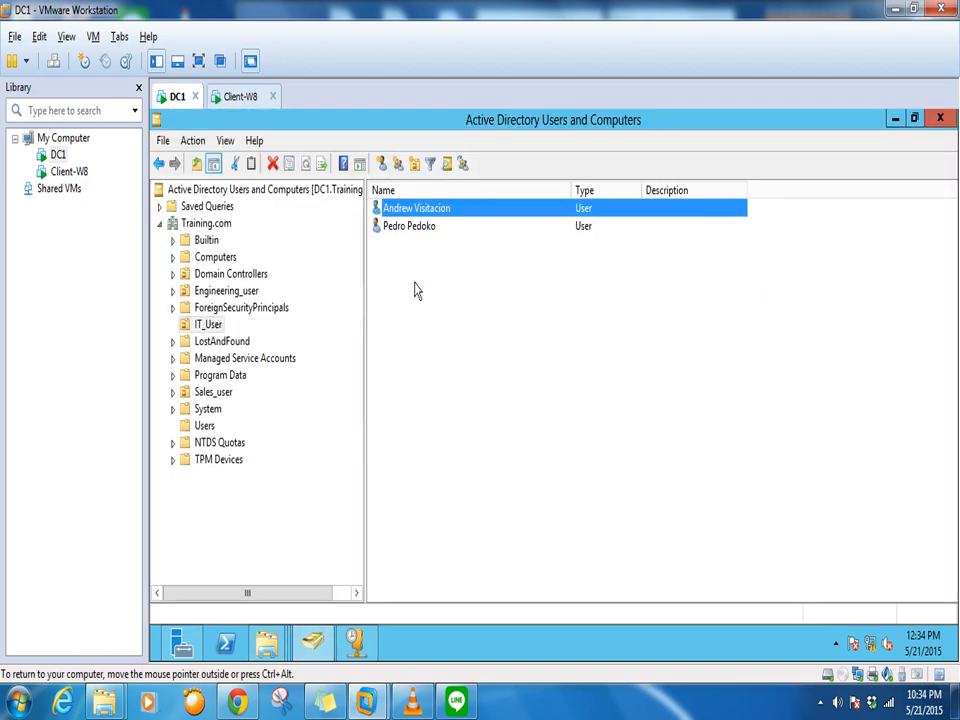
double_click(436, 216)
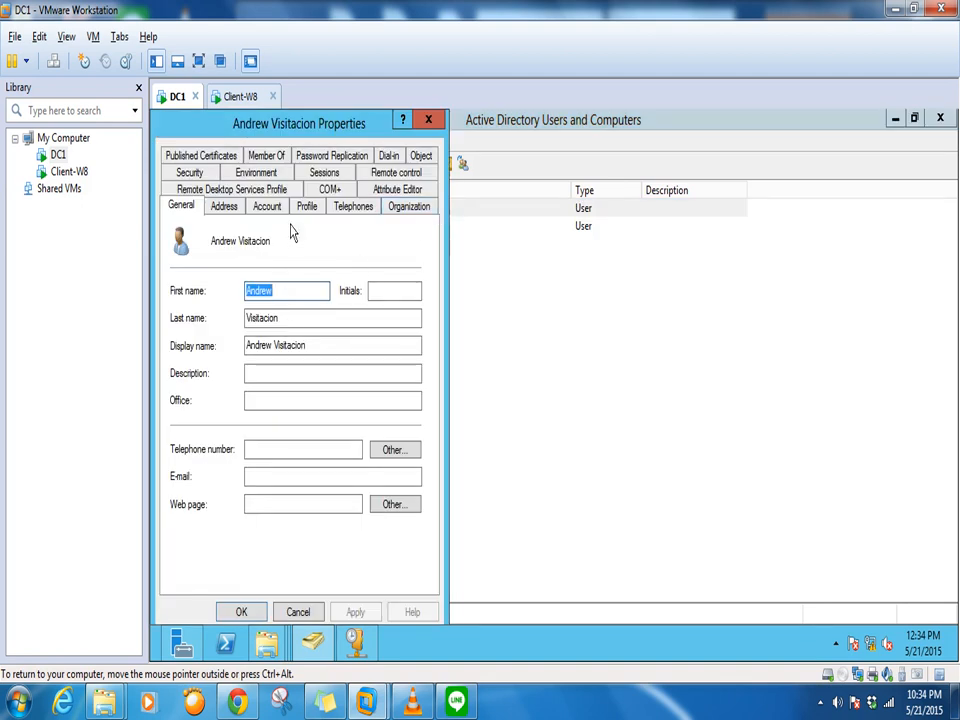
left_click(263, 158)
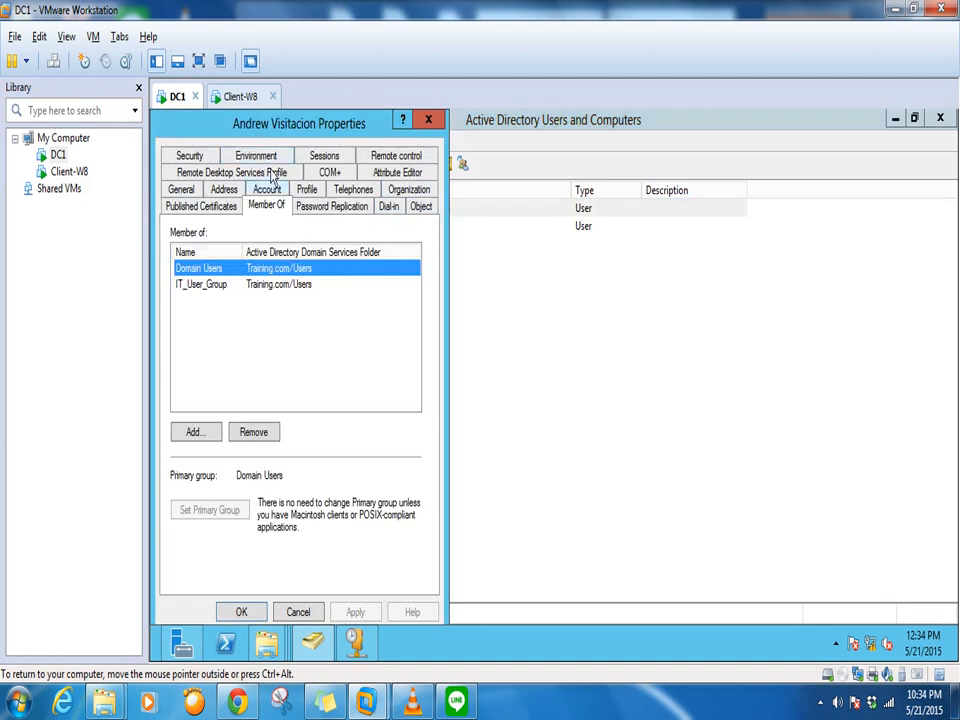
left_click(240, 96)
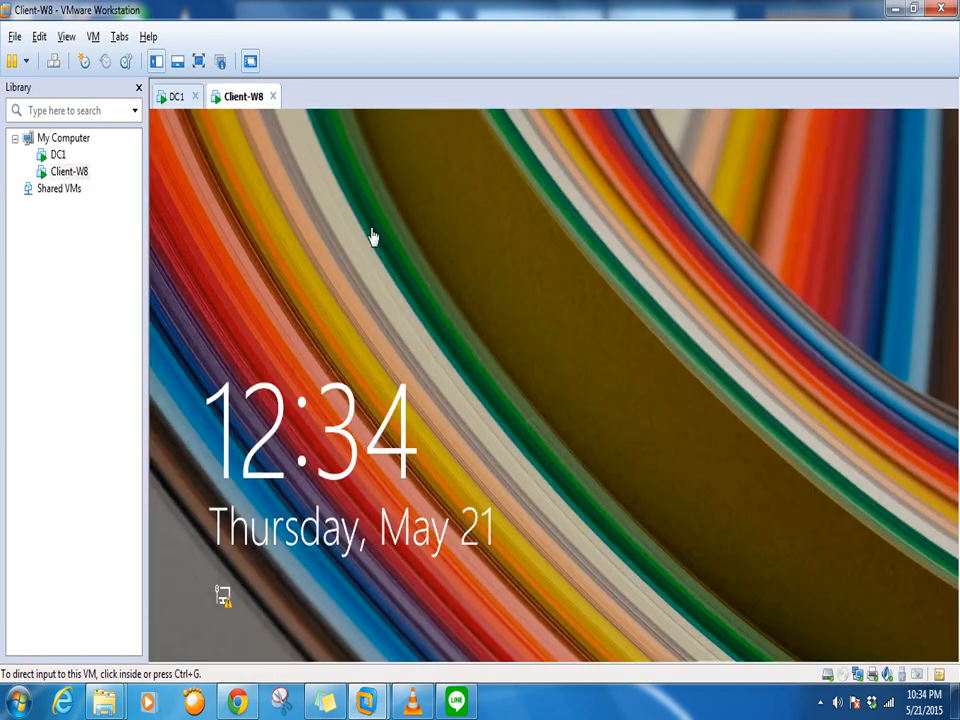
left_click(177, 100)
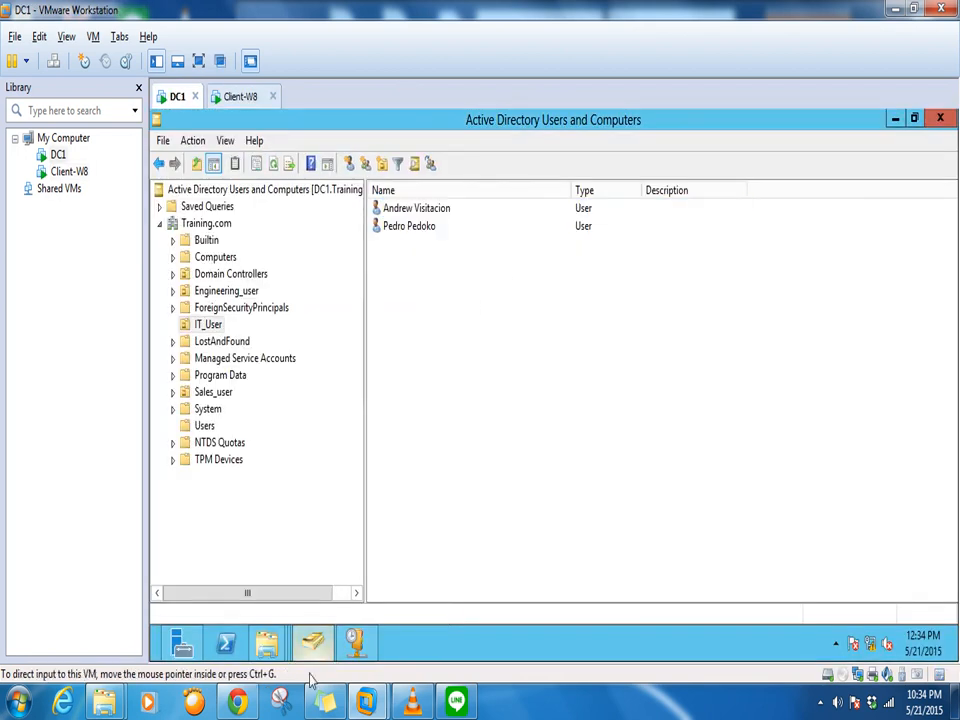
Add IT_User_Group to the IT_user_files share by finding 'It_user' in the directory
mouse_move(266, 642)
left_click(536, 556)
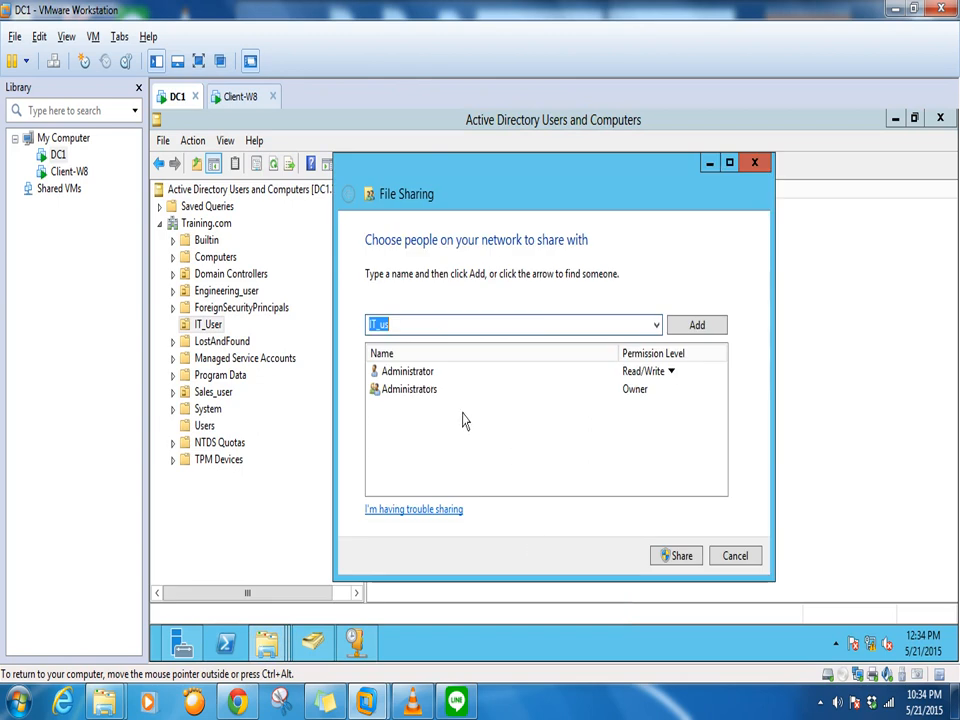
left_click(440, 331)
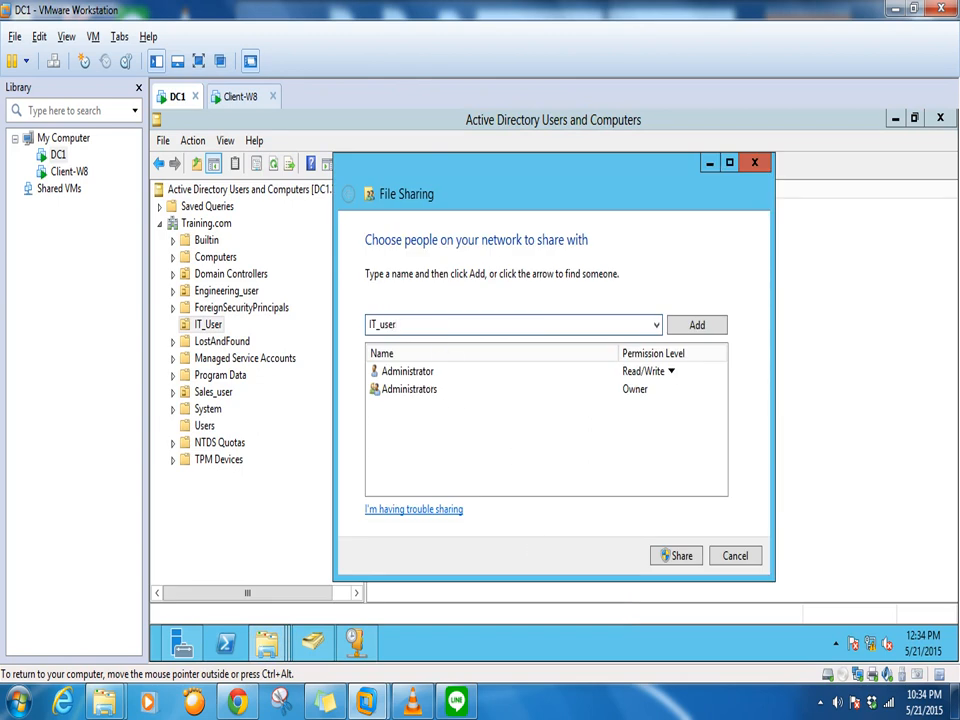
left_click(697, 324)
left_click(631, 398)
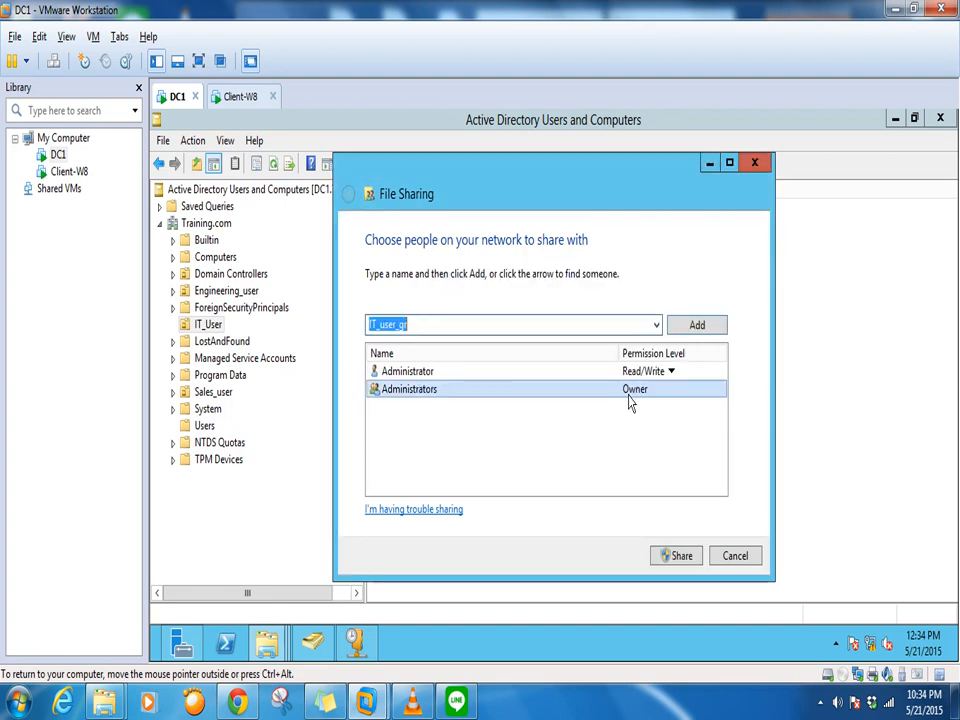
left_click(655, 326)
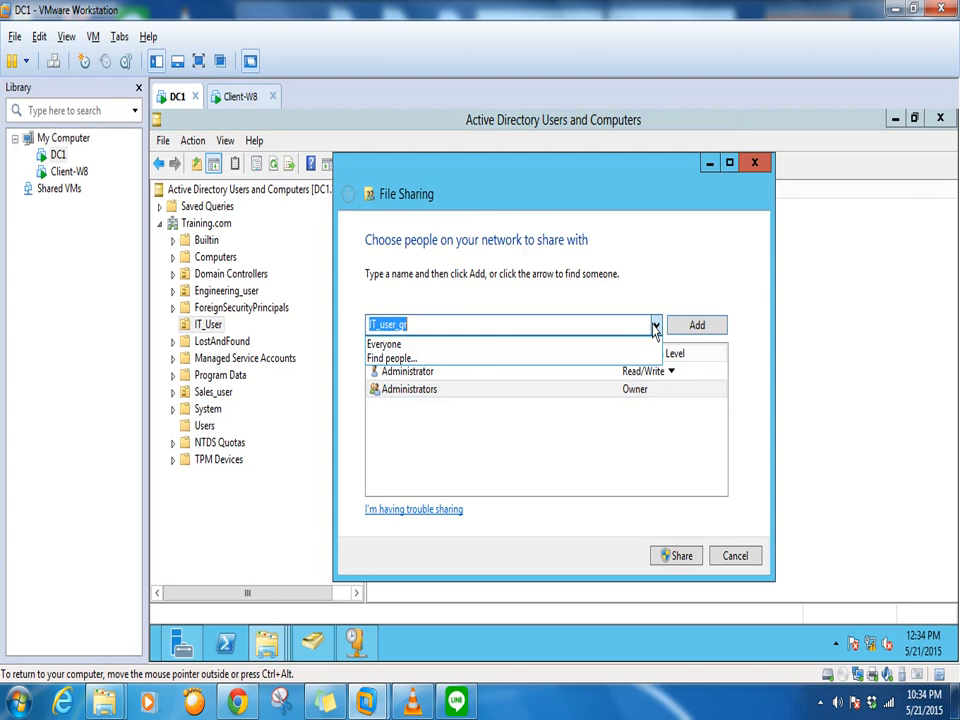
left_click(543, 358)
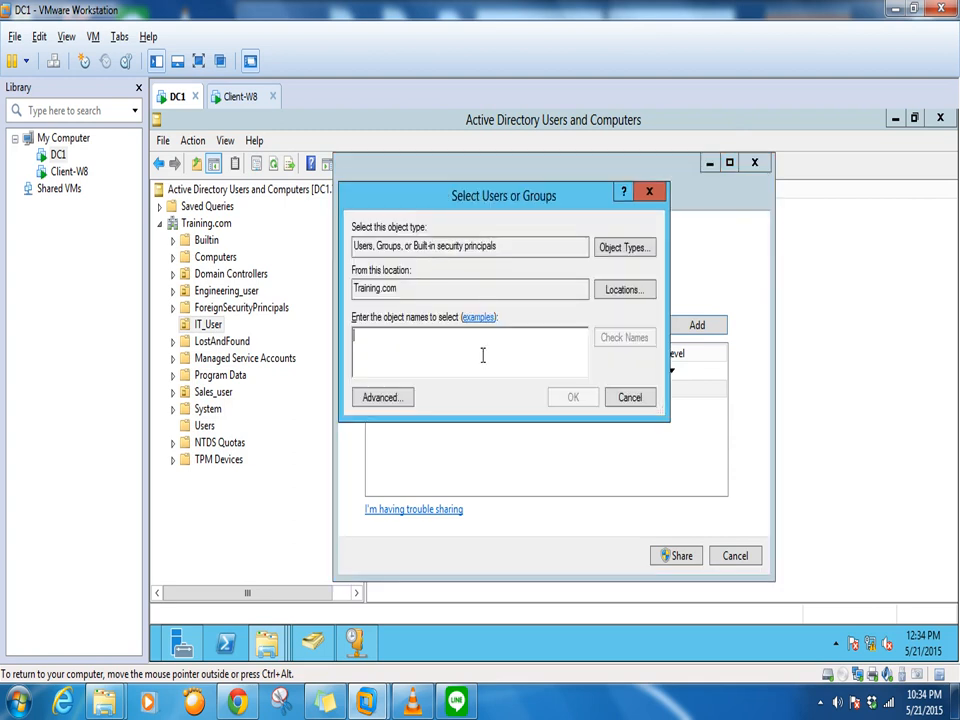
type("It")
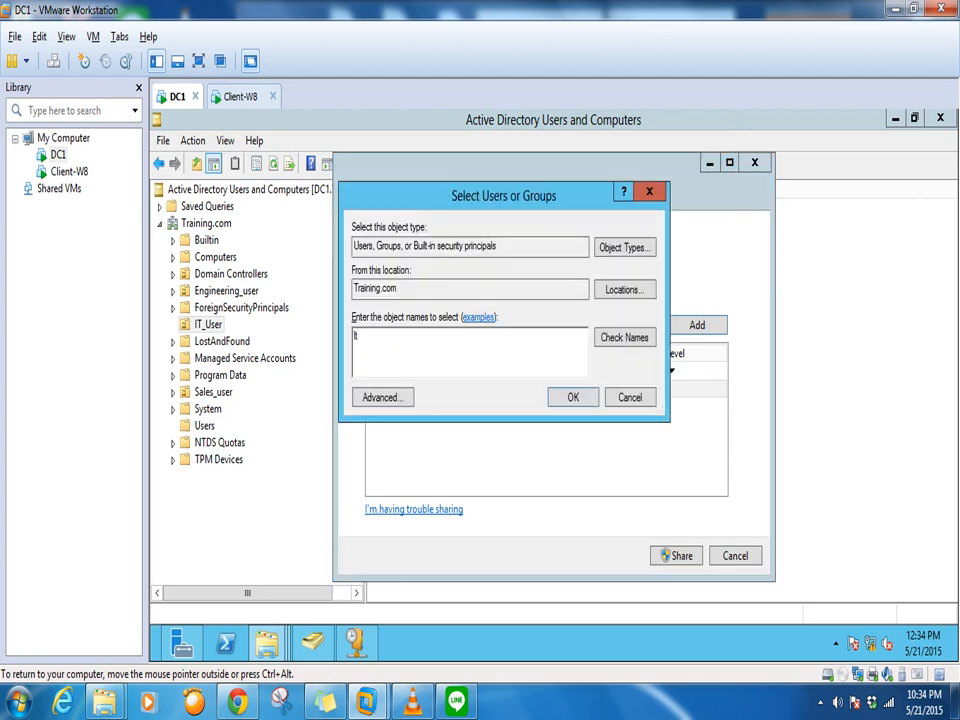
type("_user")
left_click(624, 337)
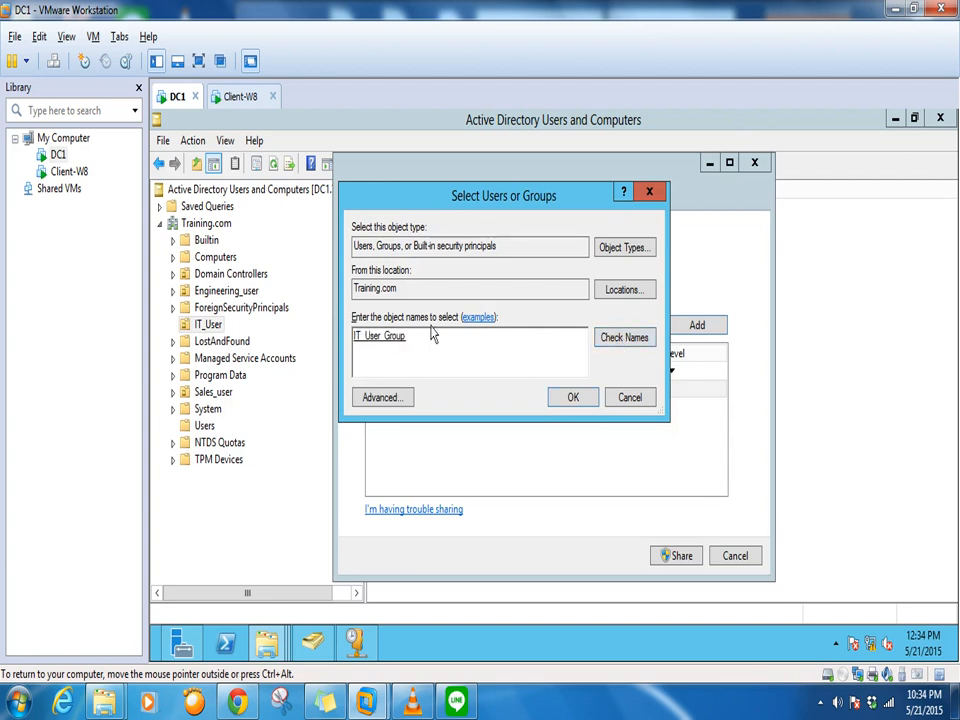
left_click(573, 397)
Give IT_User_Group Read/Write permission and share the folder
left_click(655, 324)
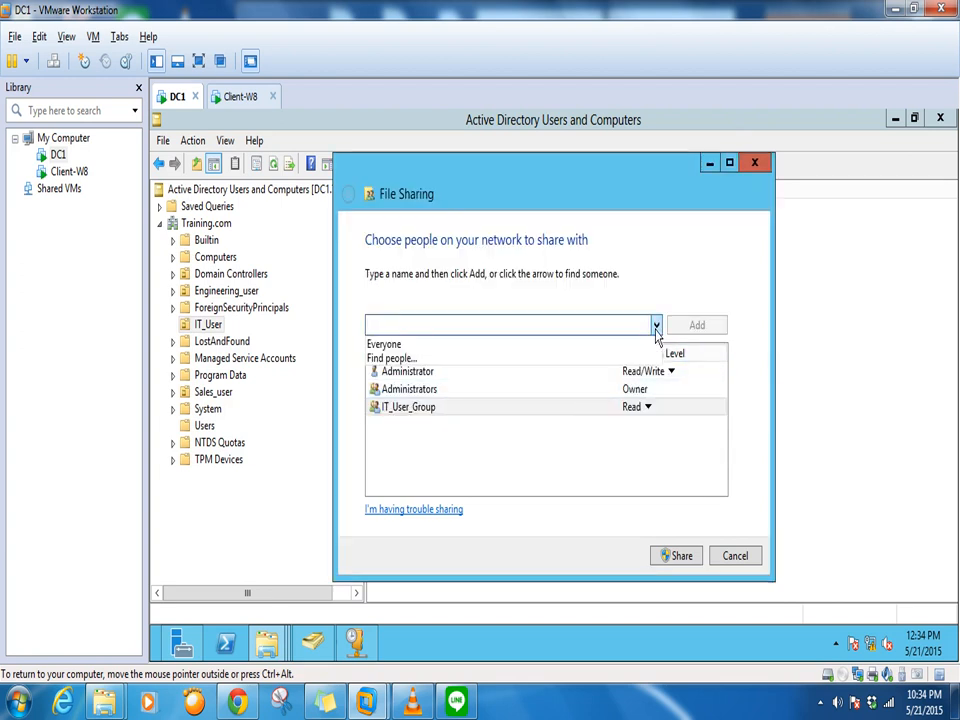
left_click(434, 357)
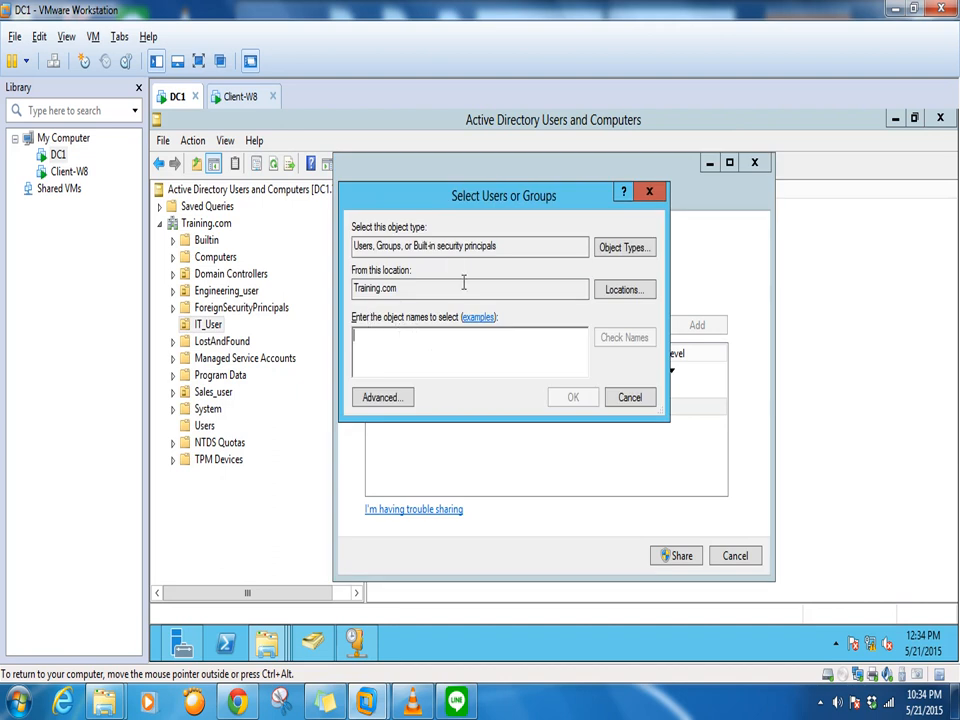
left_click(630, 400)
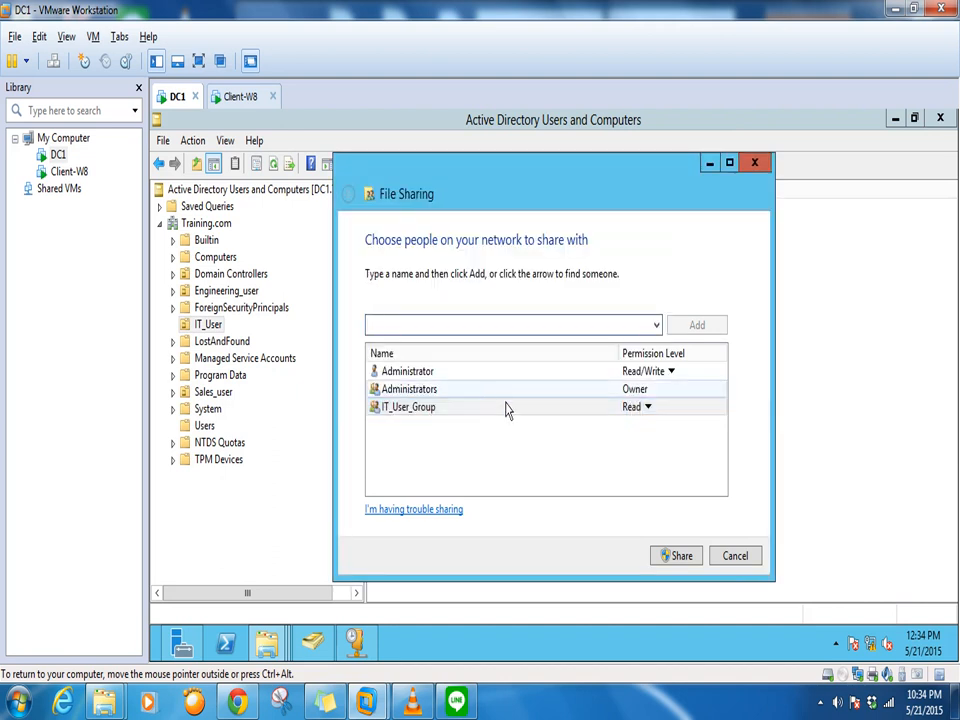
left_click(646, 412)
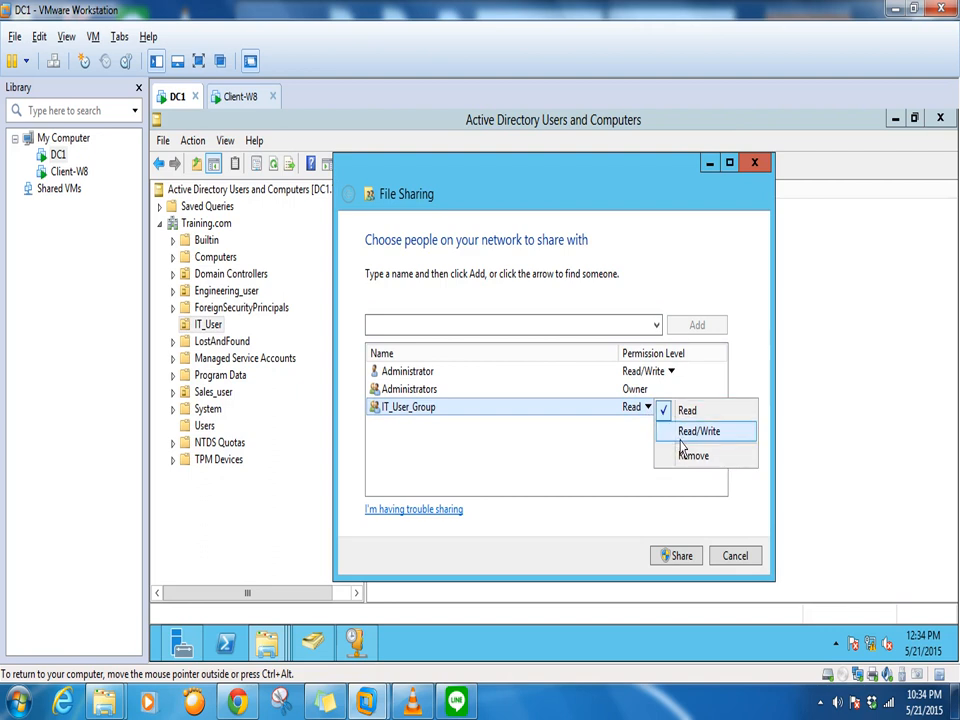
left_click(683, 438)
left_click(679, 557)
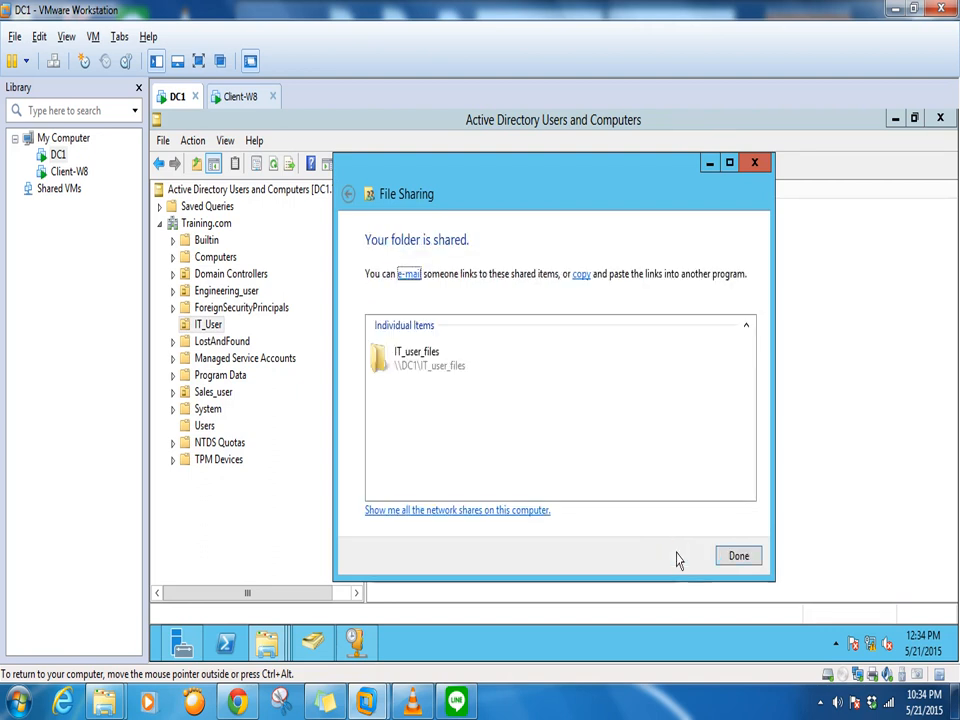
Close the sharing confirmation and open the host PC's Documents library from Start
left_click(738, 556)
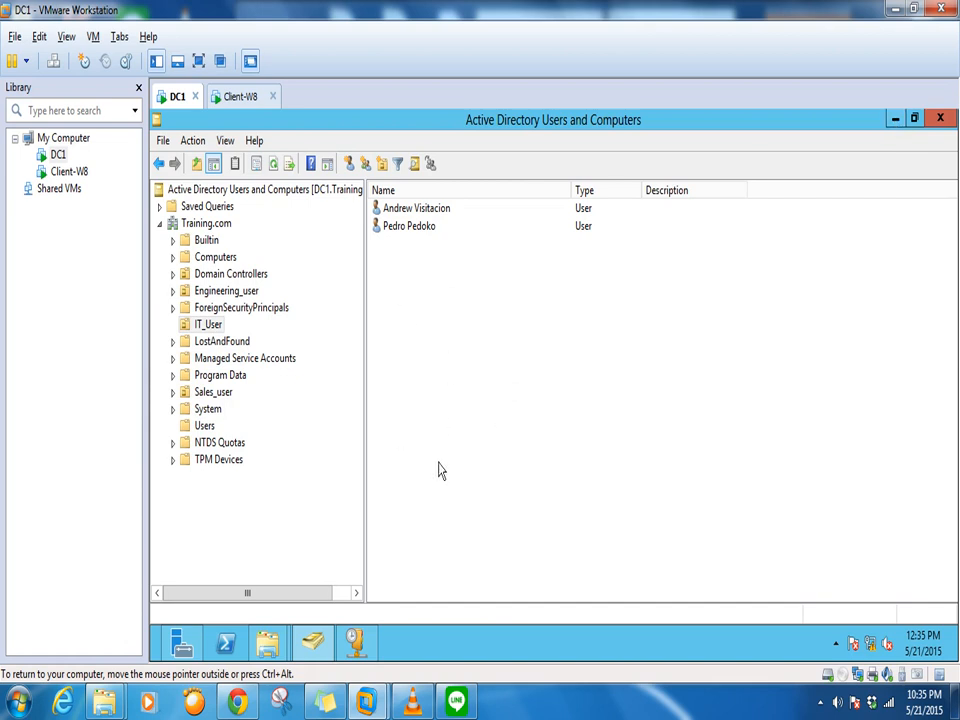
left_click(18, 700)
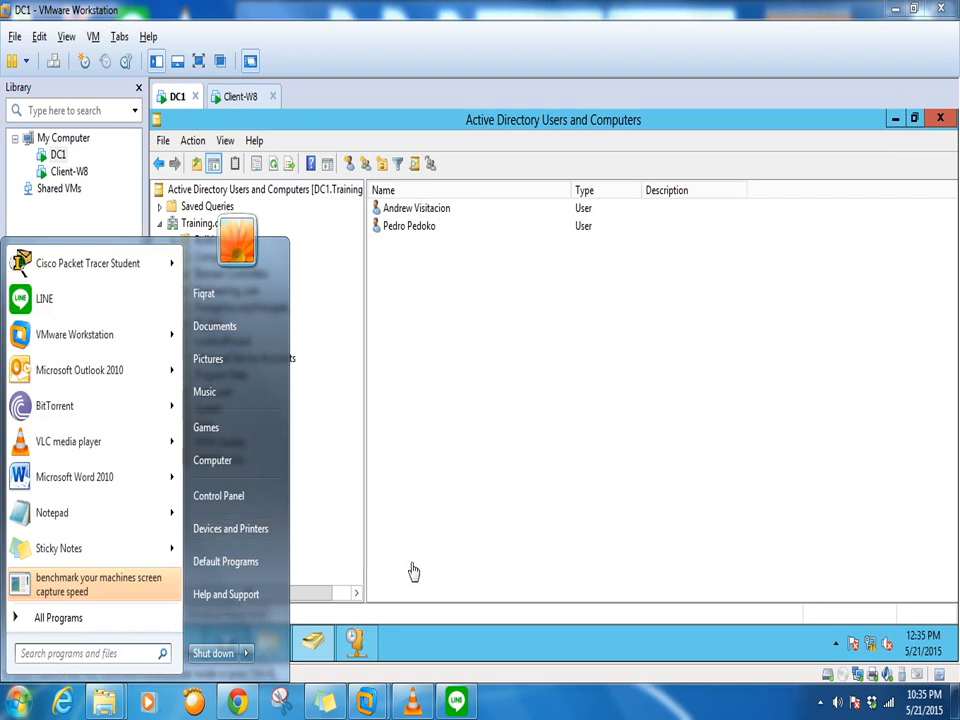
left_click(255, 330)
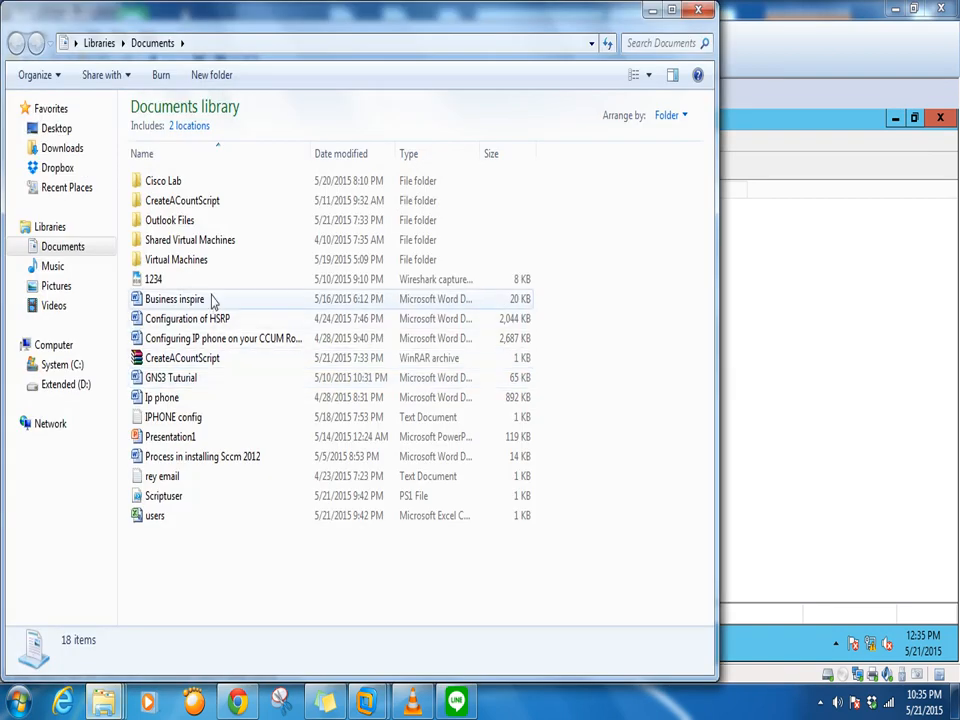
Open CreateACountScript and try 1.ps1 in PowerShell ISE, then close it
double_click(175, 202)
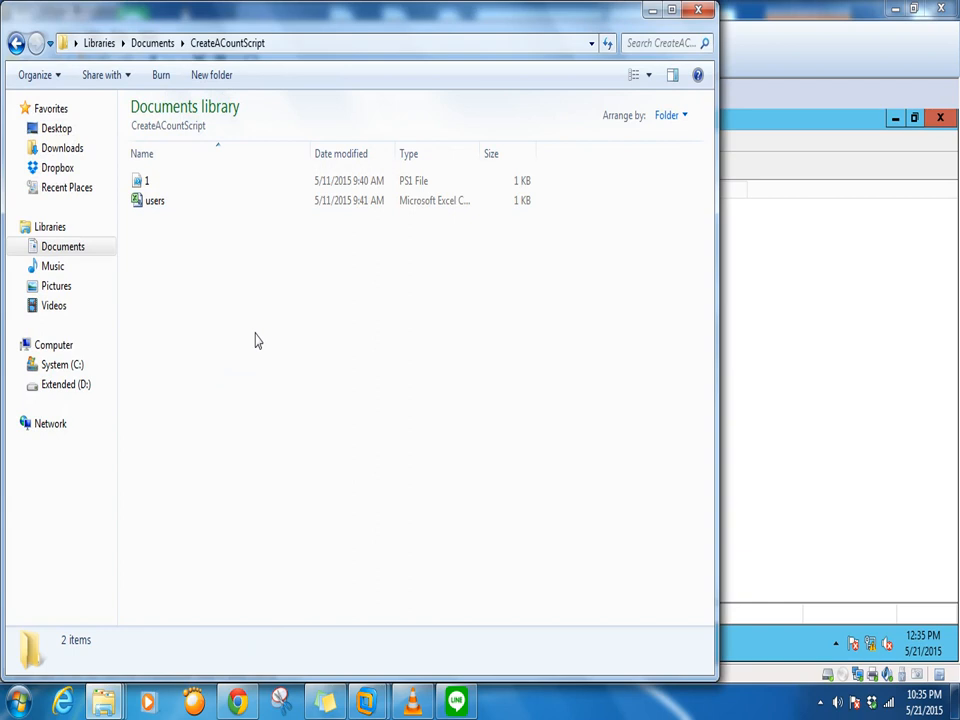
right_click(143, 181)
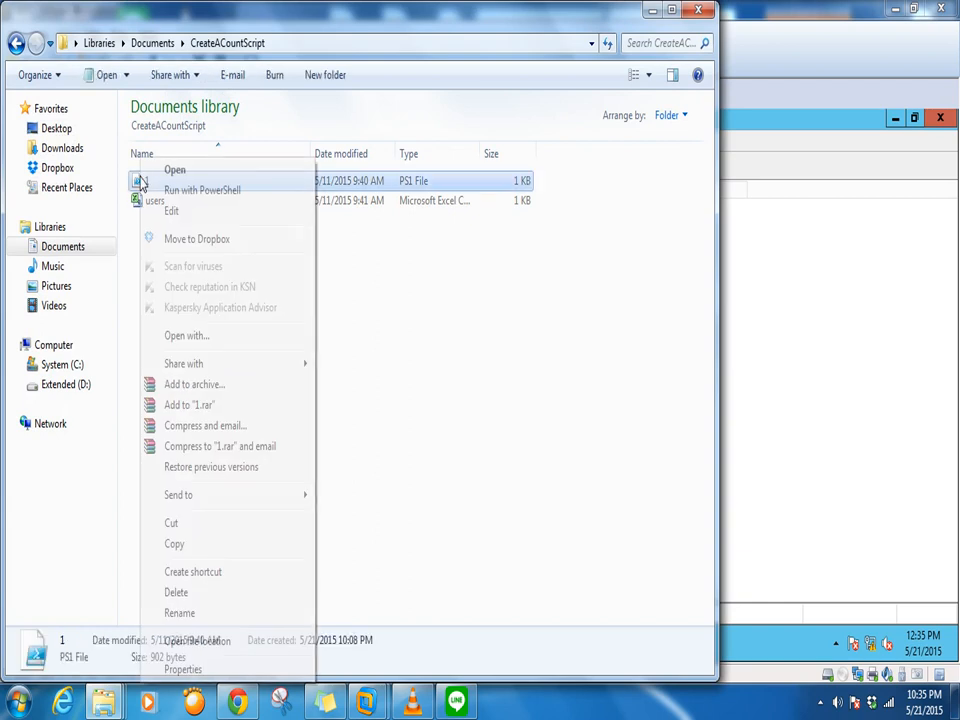
left_click(172, 212)
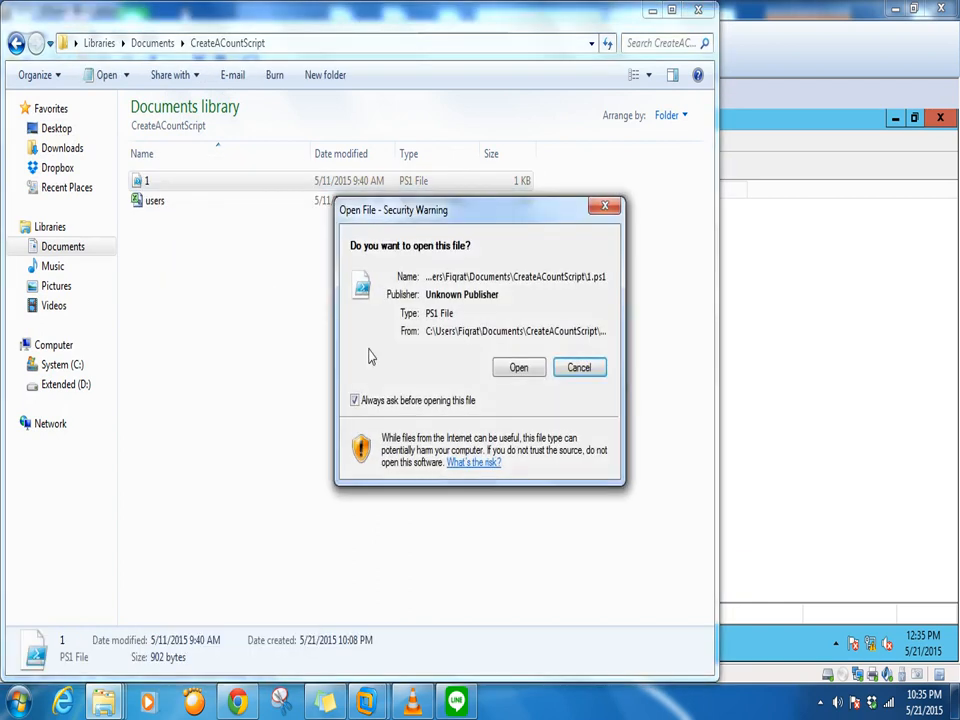
left_click(528, 370)
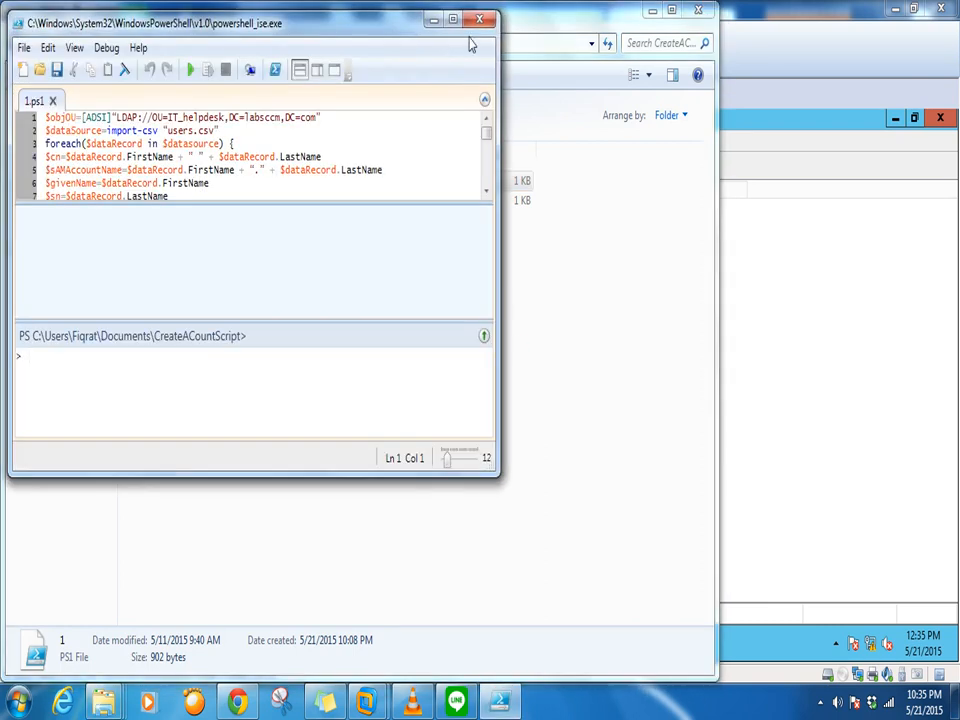
left_click(484, 17)
Open 1.ps1 in Notepad, approving the security warning
right_click(156, 182)
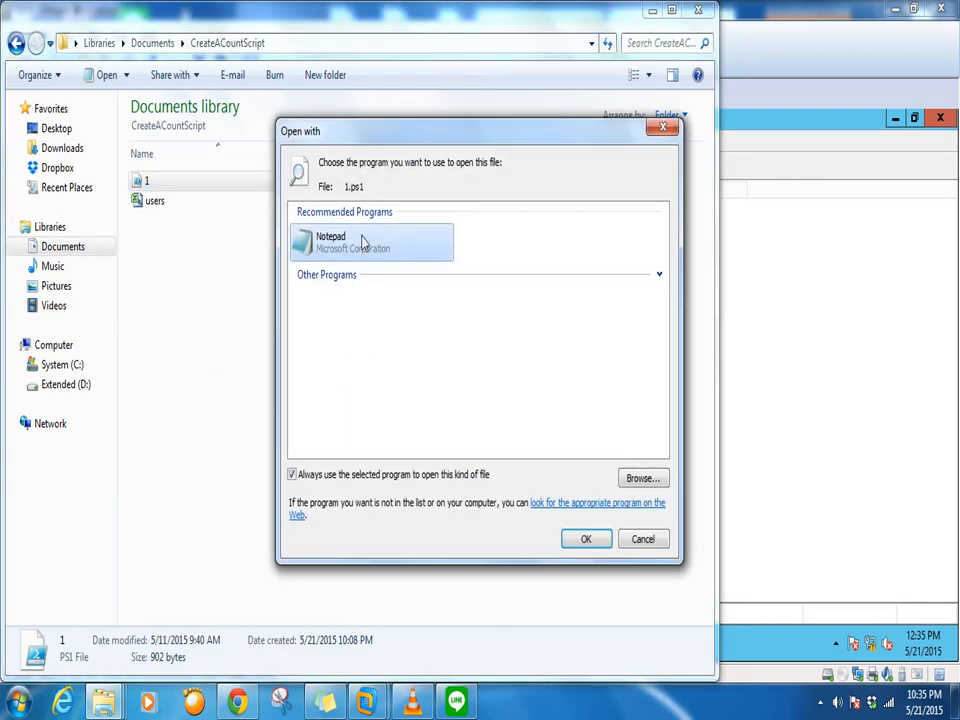
left_click(582, 538)
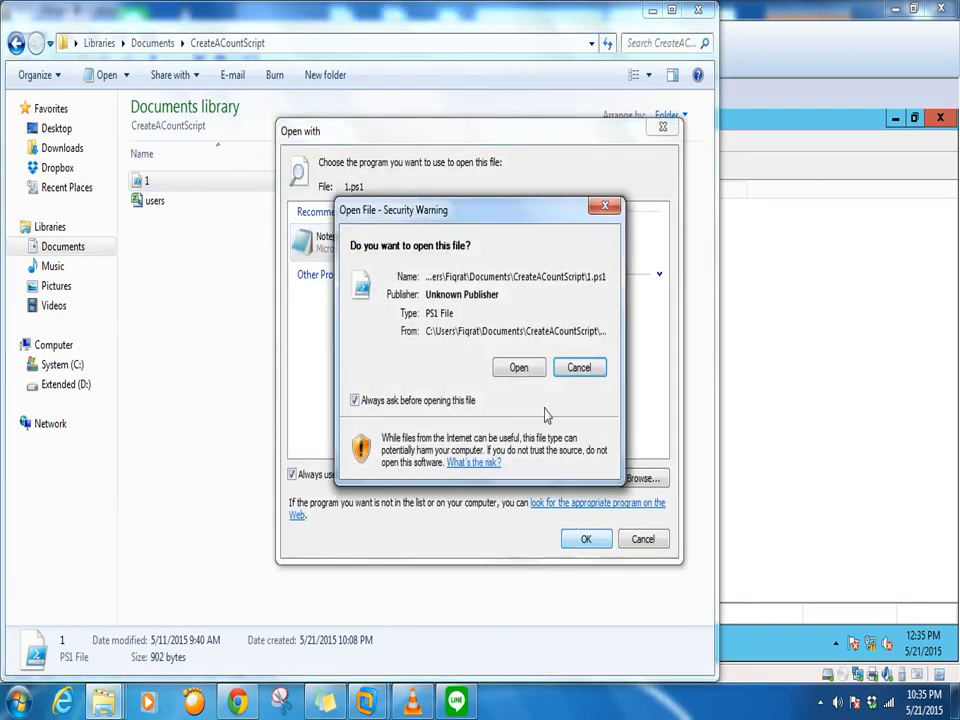
left_click(519, 367)
Review the script's LDAP path, users.csv import, name, UPN, password and enable lines, then return to Explorer
left_click_drag(676, 250, 681, 92)
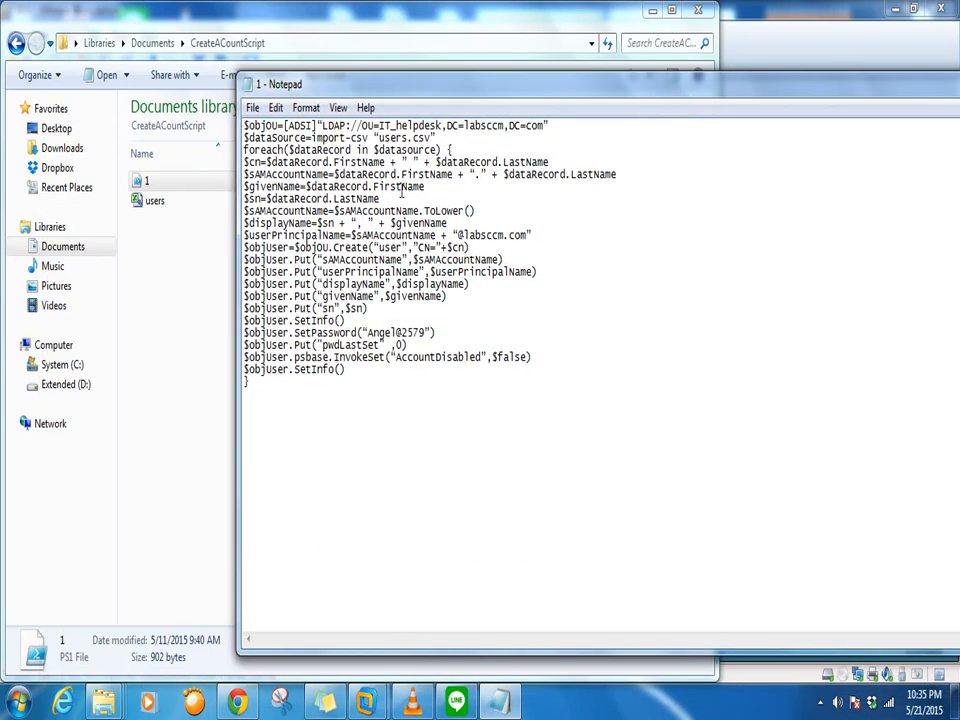
left_click_drag(549, 125, 200, 100)
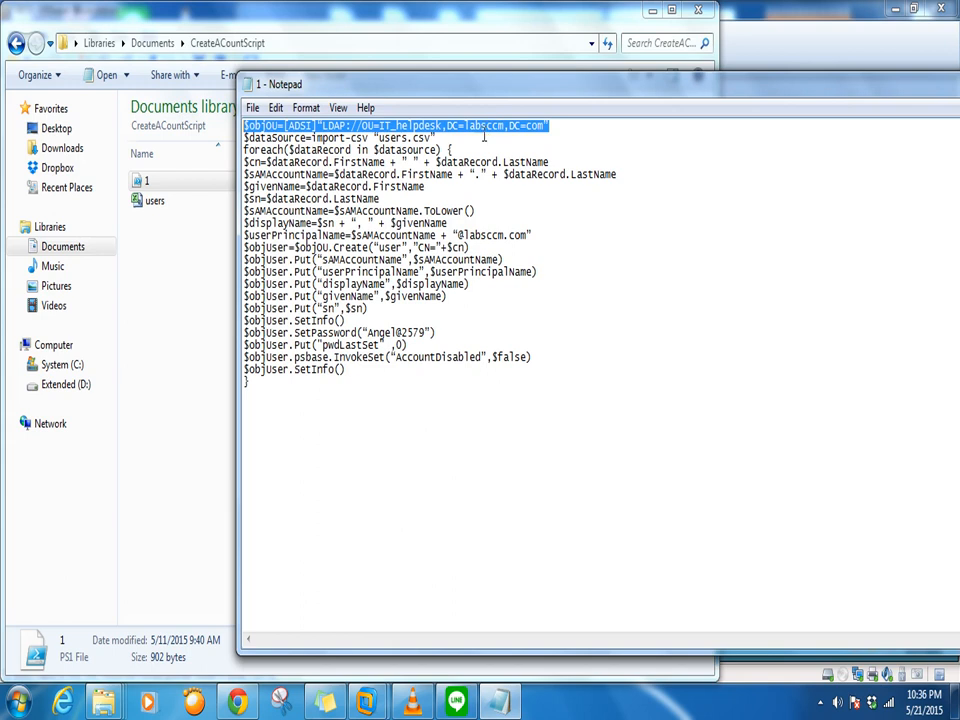
left_click(680, 174)
left_click_drag(440, 138, 244, 138)
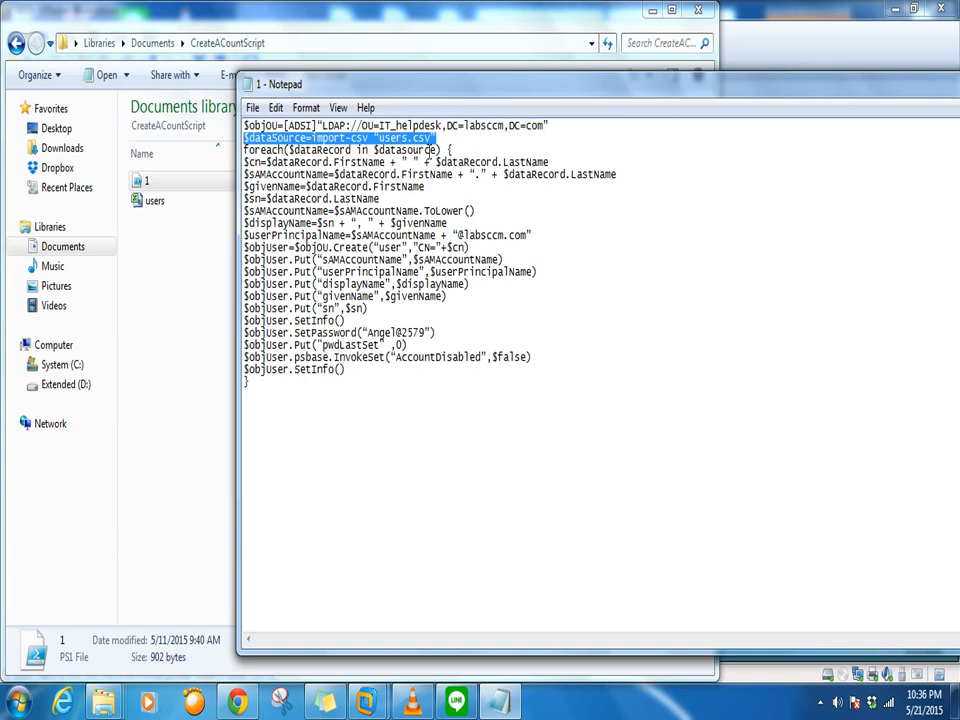
left_click_drag(392, 161, 256, 162)
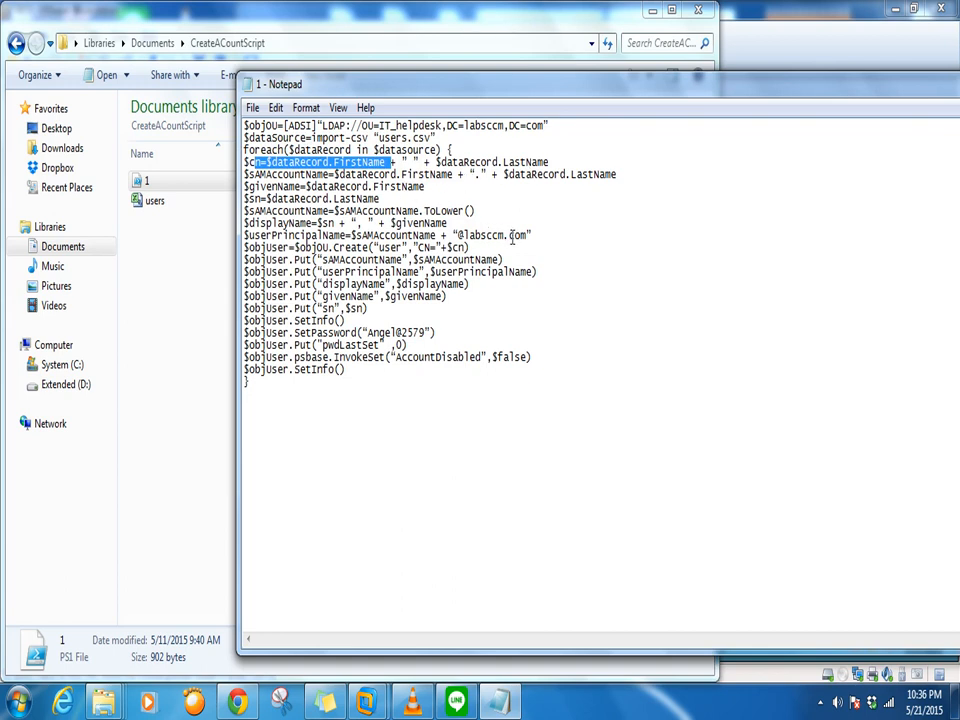
left_click_drag(523, 237, 230, 235)
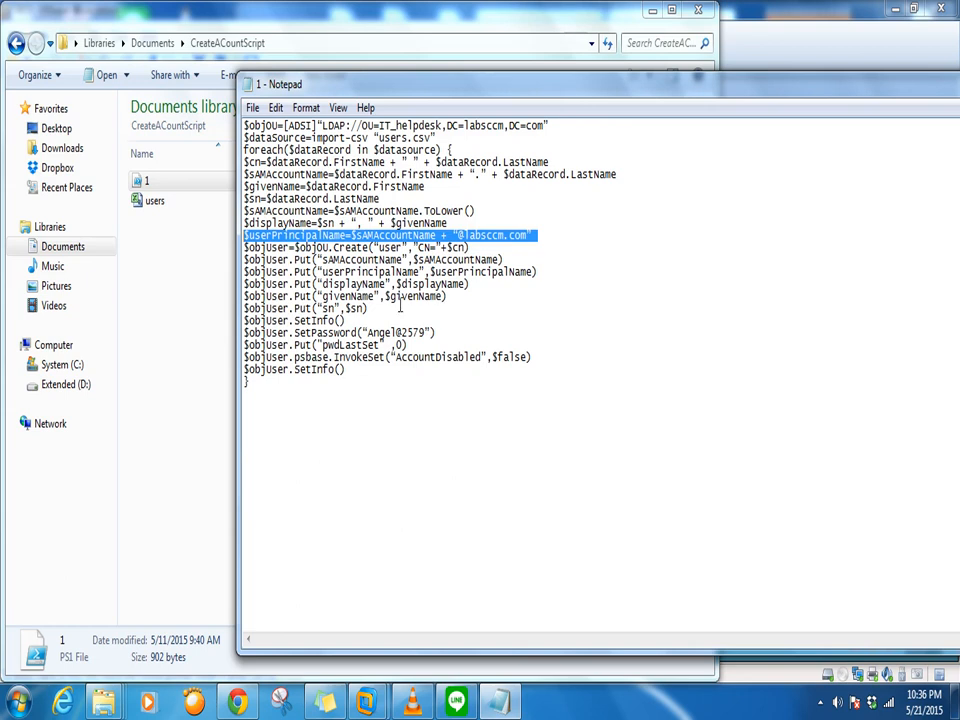
left_click_drag(434, 333, 214, 320)
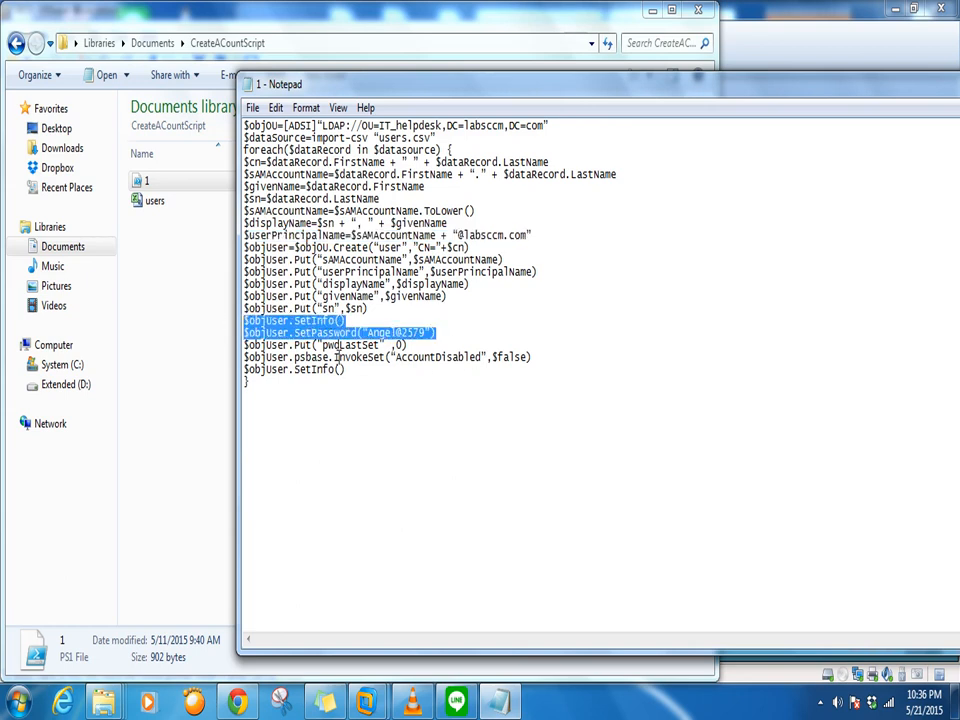
left_click_drag(534, 356, 255, 357)
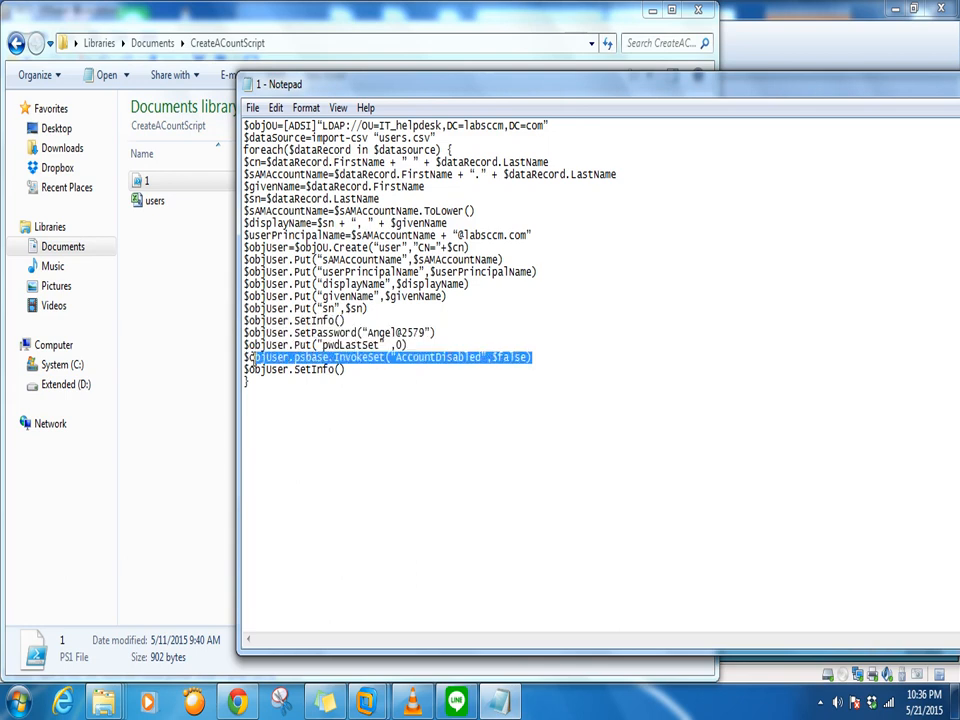
left_click(507, 410)
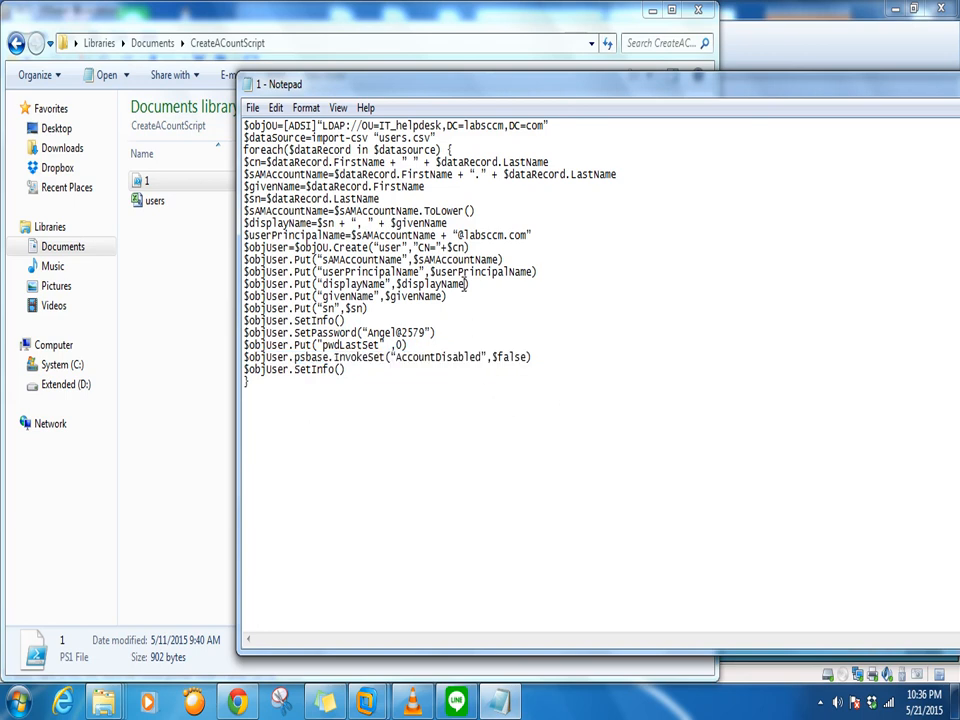
left_click(174, 262)
Open users.csv in Excel, dismiss the activation warning, widen column A, and clear the old names in A2:B4
right_click(154, 205)
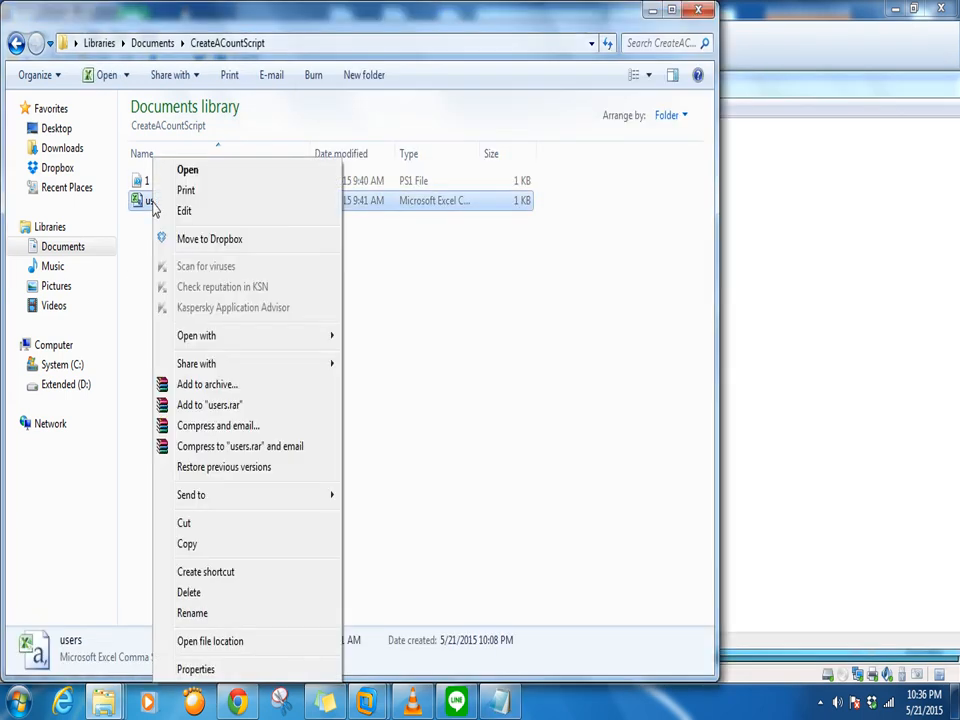
left_click(204, 177)
left_click(191, 274)
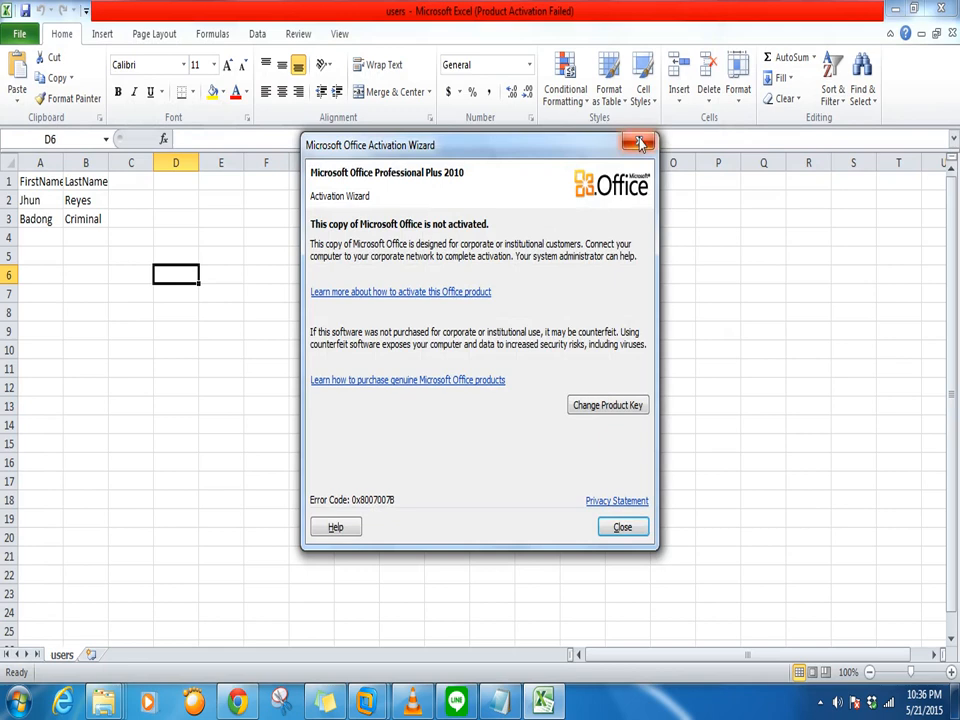
left_click(640, 143)
left_click_drag(64, 162, 122, 162)
left_click(140, 271)
left_click(60, 216)
left_click(77, 199)
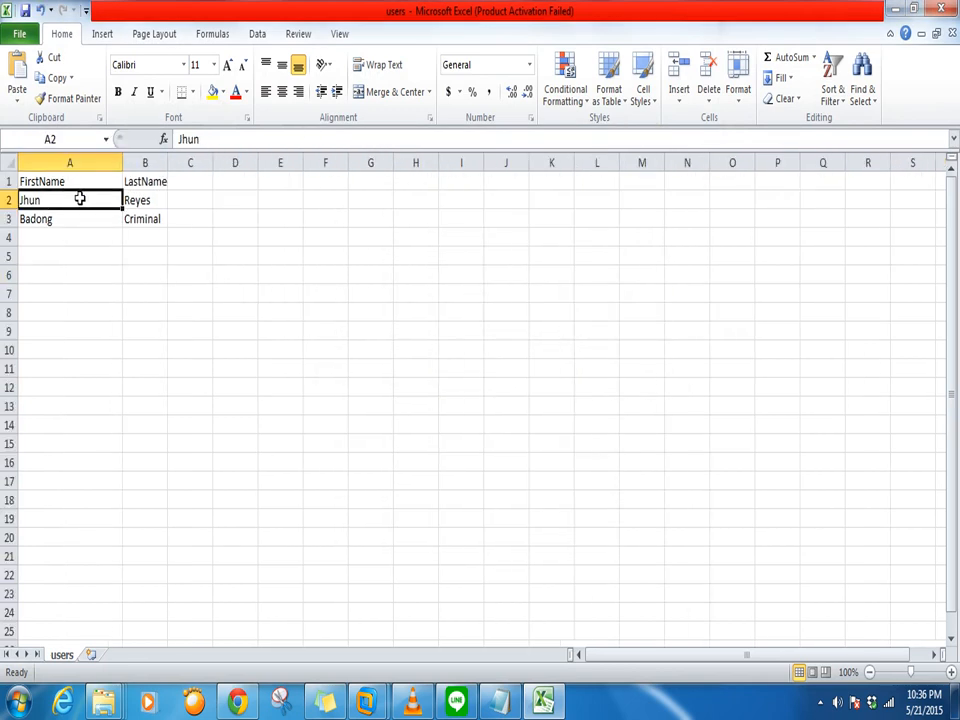
key("Delete")
left_click(140, 200)
left_click_drag(81, 195, 136, 234)
key("Delete")
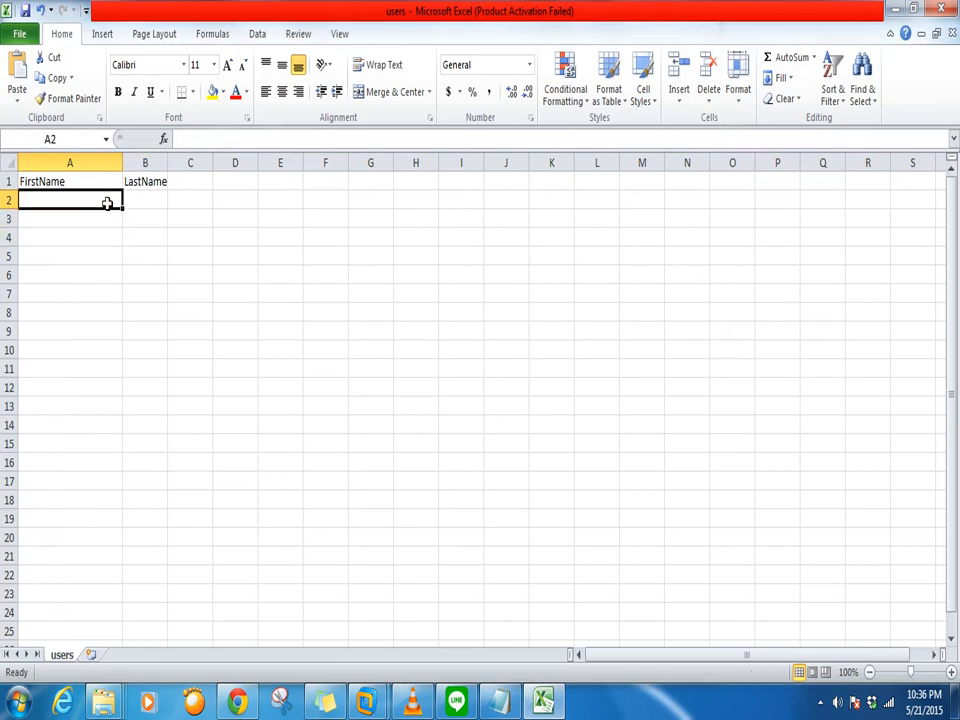
Enter the first two new first-name/last-name pairs in rows 2 and 3
double_click(108, 201)
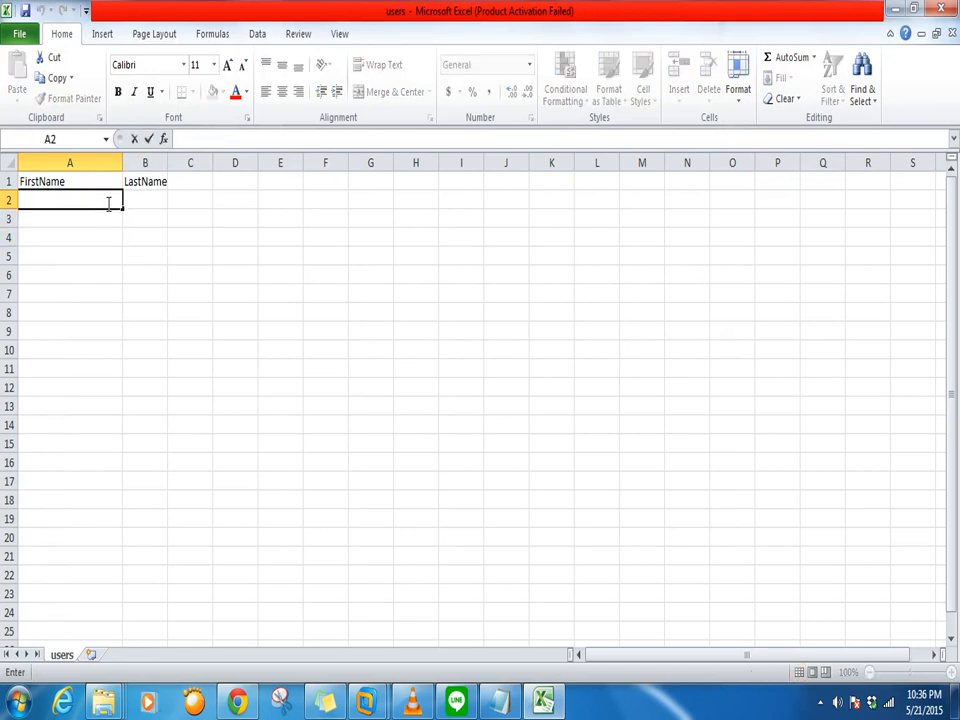
left_click(155, 203)
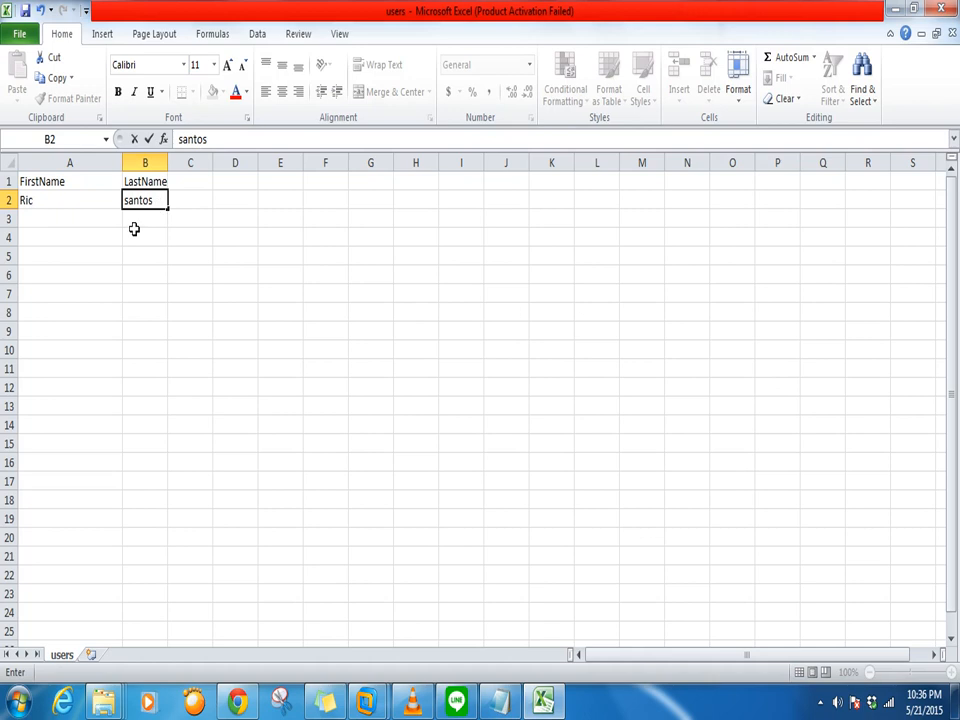
left_click(57, 223)
type("juan")
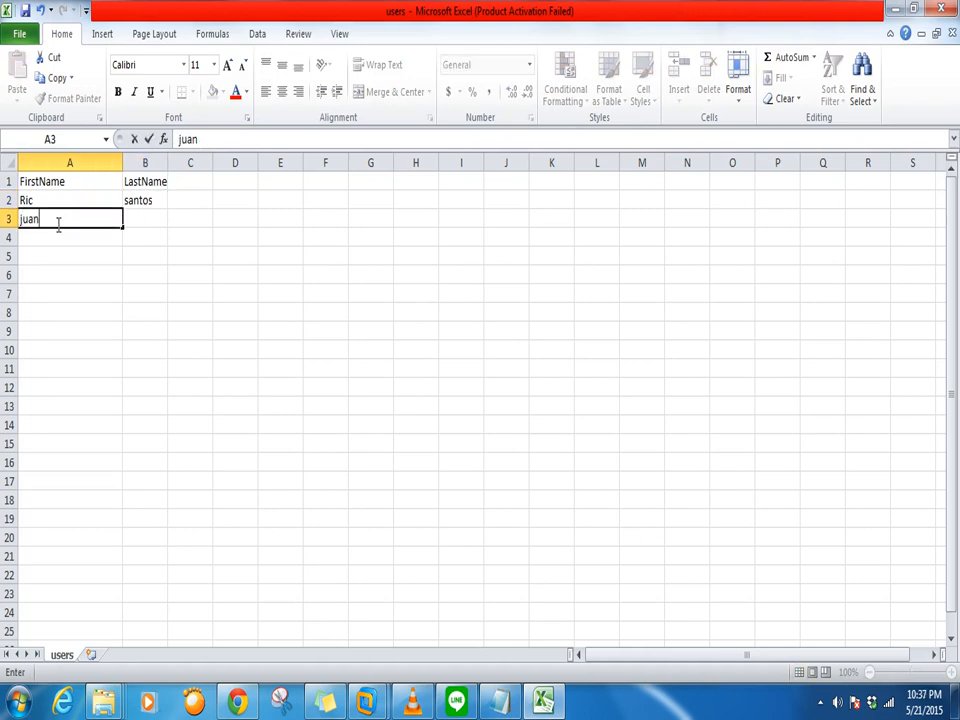
left_click(147, 223)
type("tanga")
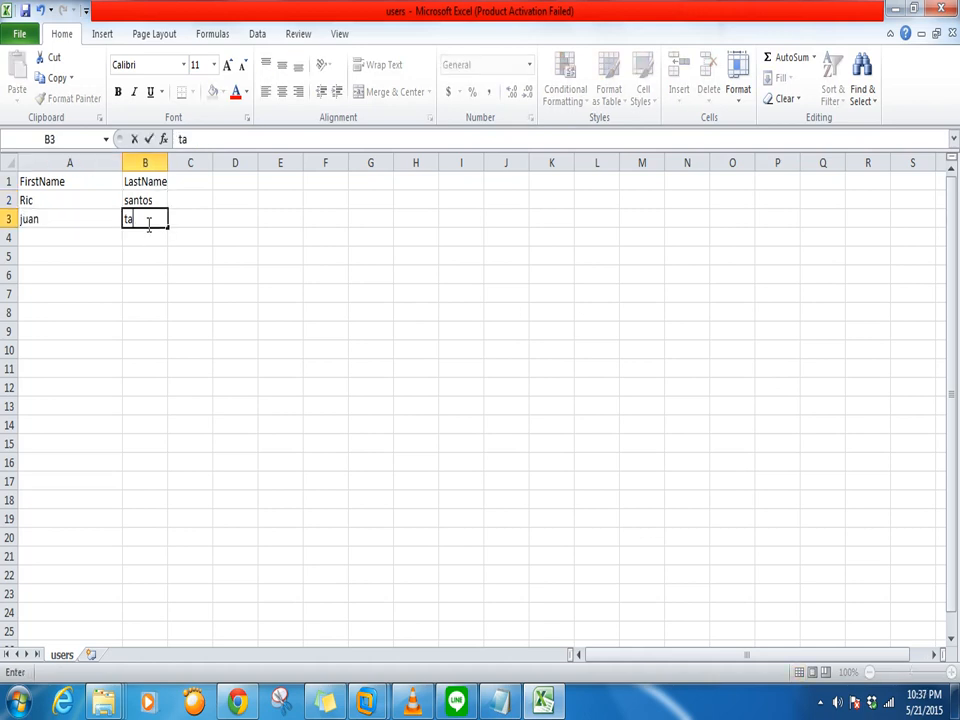
Enter the third and fourth first-name/last-name pairs in rows 4 and 5
left_click(77, 230)
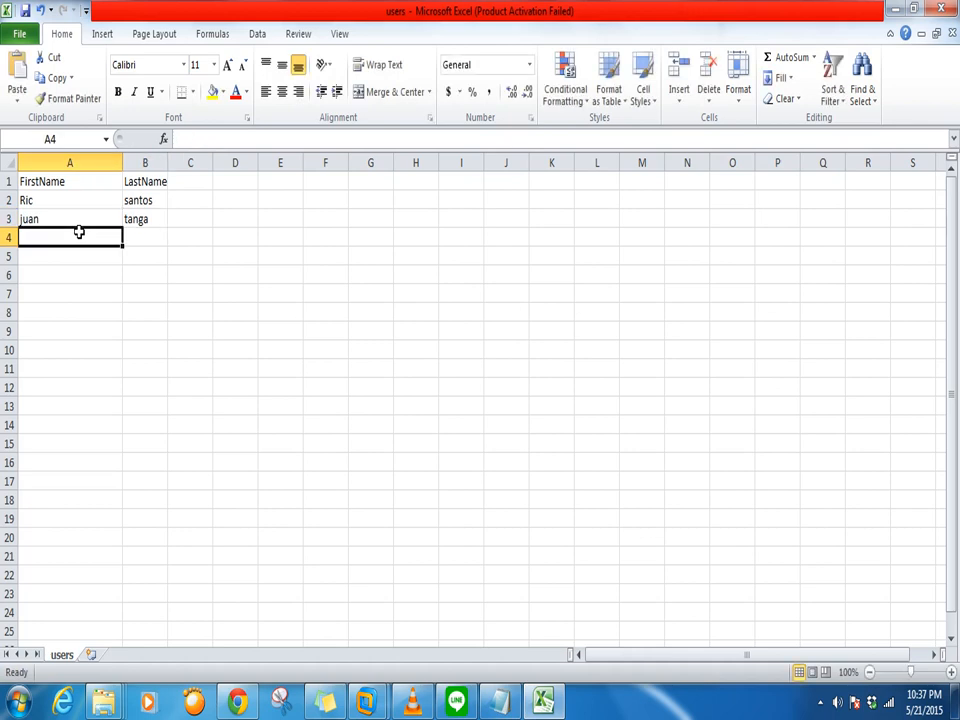
type("po")
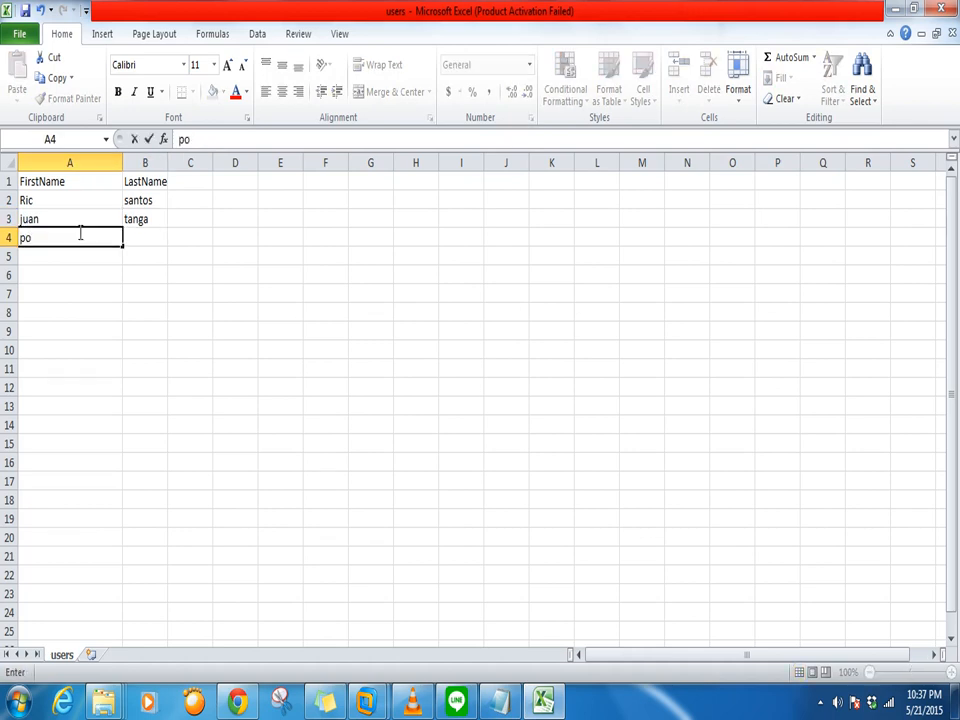
type("gi")
left_click(146, 237)
type("sila")
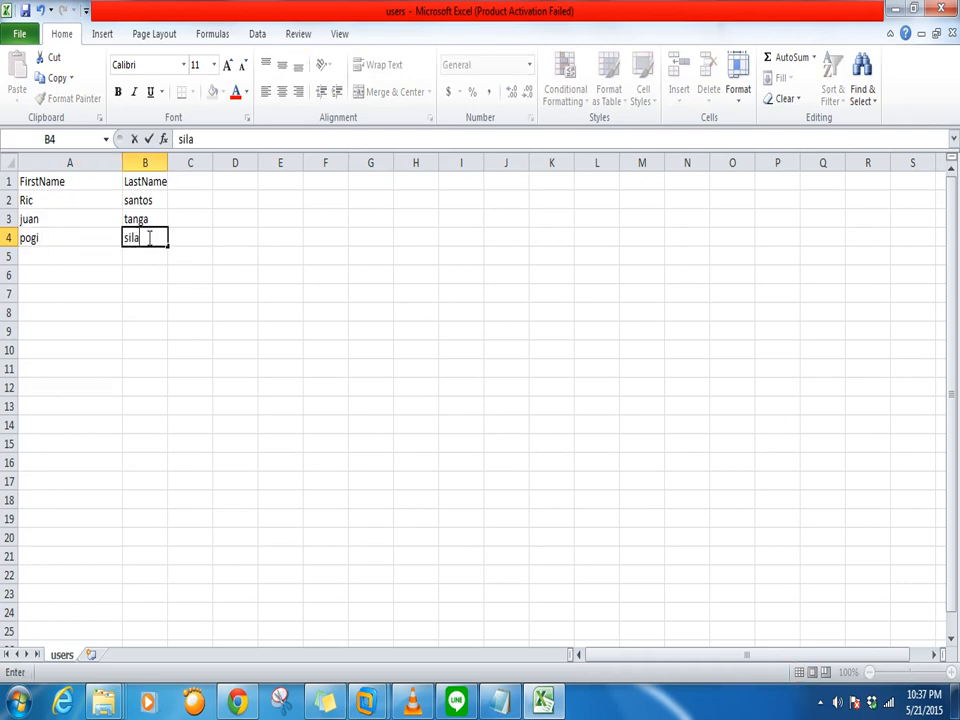
left_click(43, 259)
type("ako")
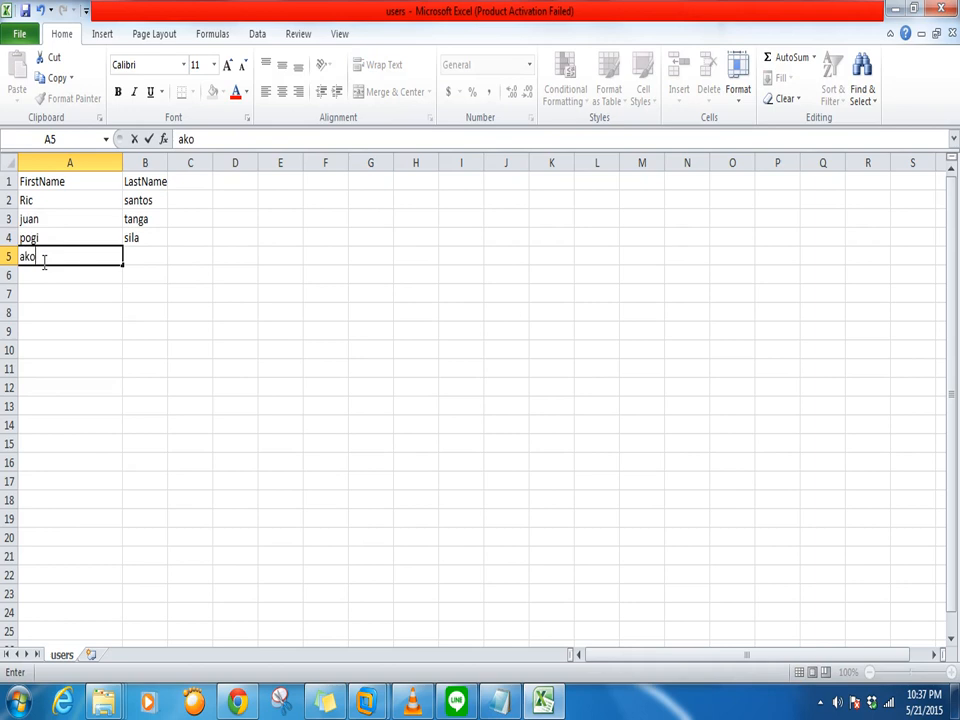
left_click(139, 258)
type("ika")
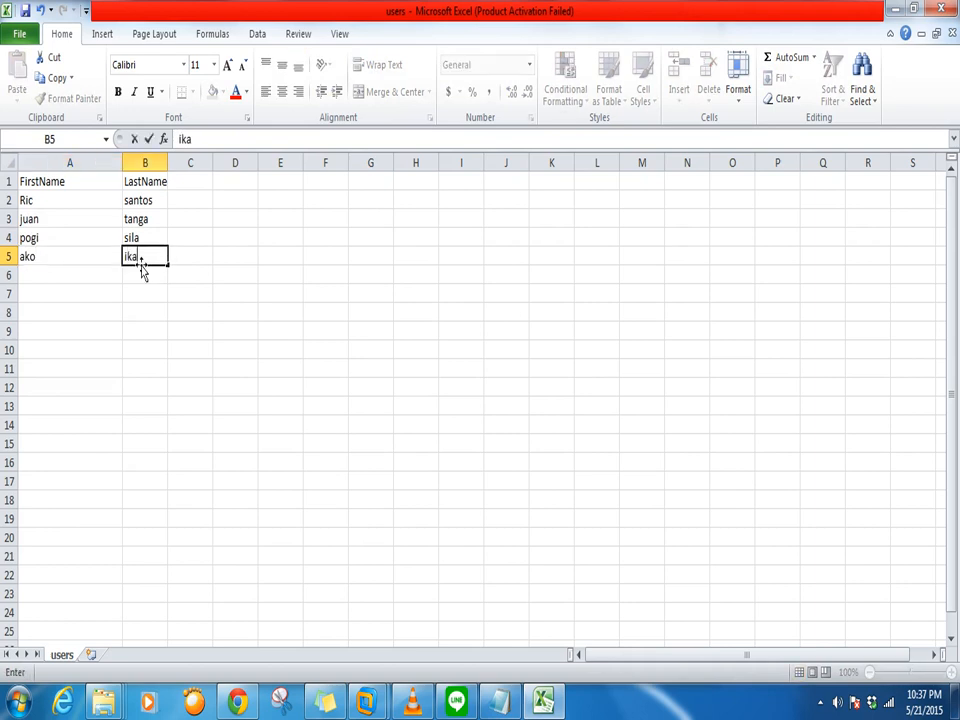
type("w")
left_click(283, 331)
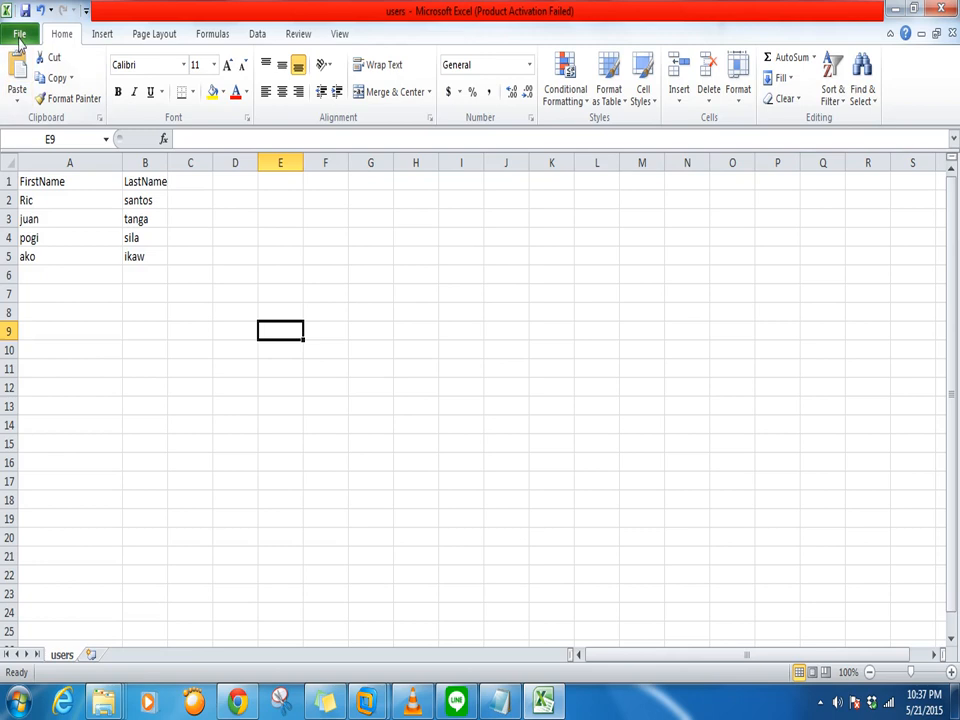
Save the sheet over users.csv, keeping the CSV (Comma delimited) format
left_click(18, 40)
key("Escape")
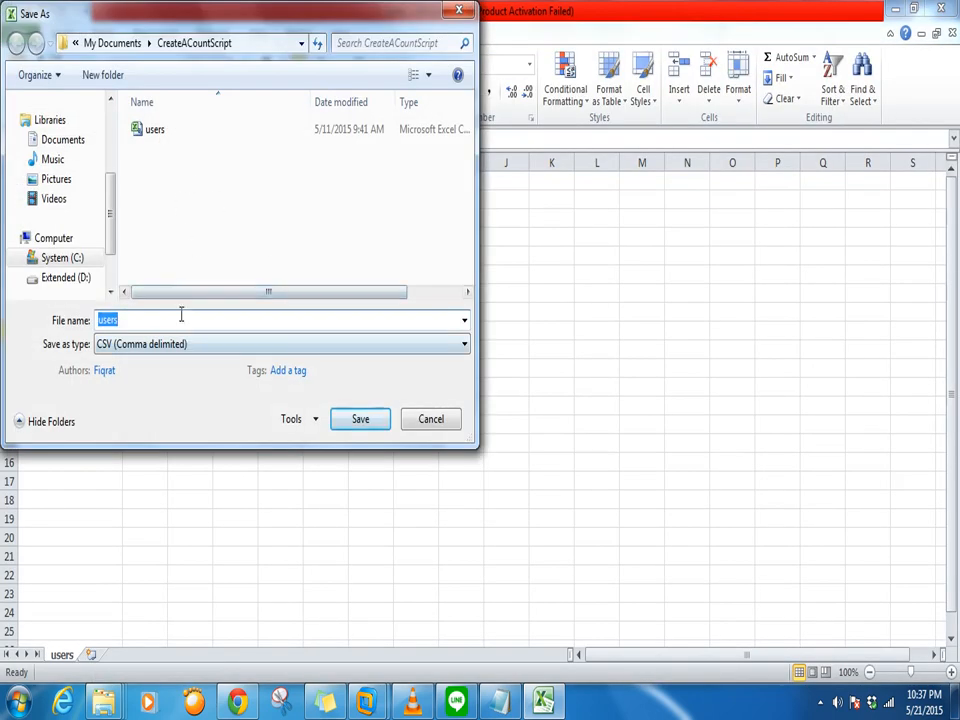
left_click(150, 131)
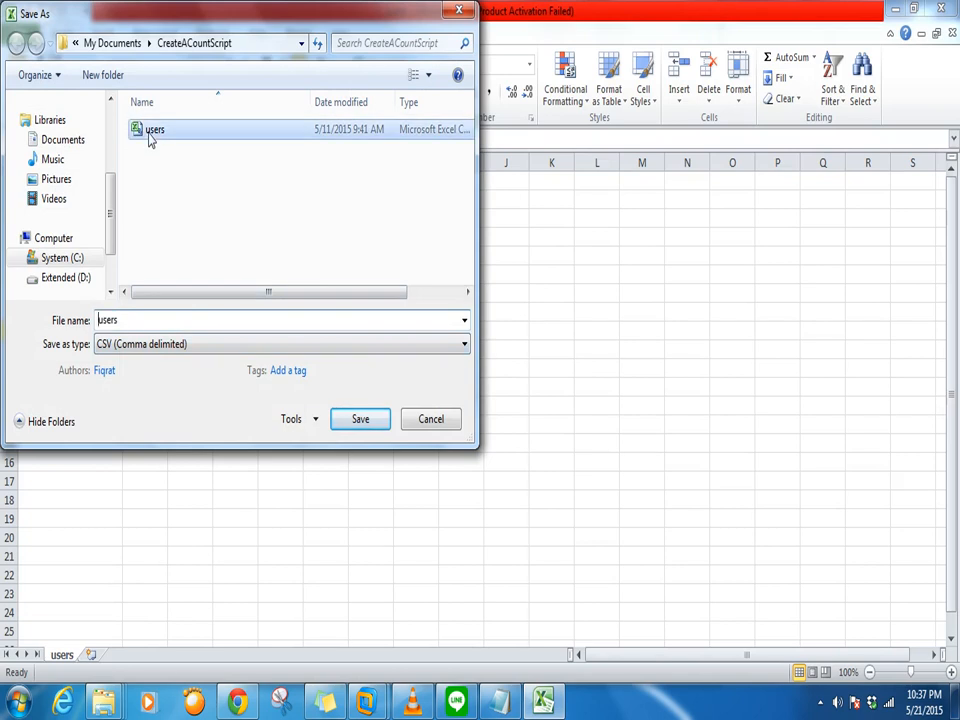
left_click(356, 420)
left_click(520, 360)
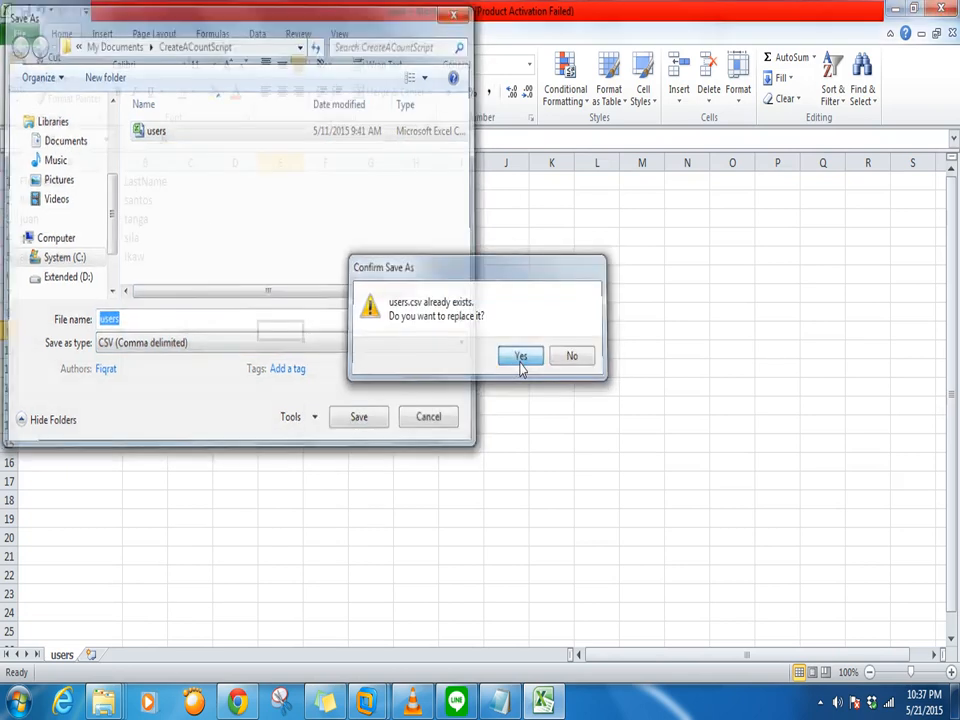
left_click(424, 409)
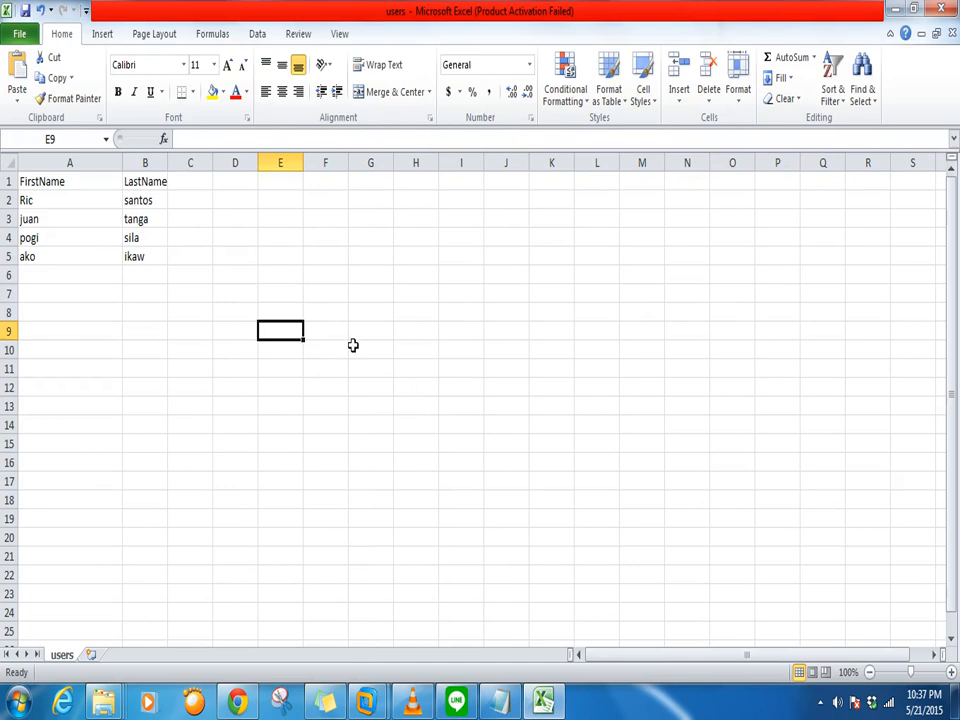
Close Excel, saving users.csv again as CSV, and minimize the Explorer folder window
left_click(941, 9)
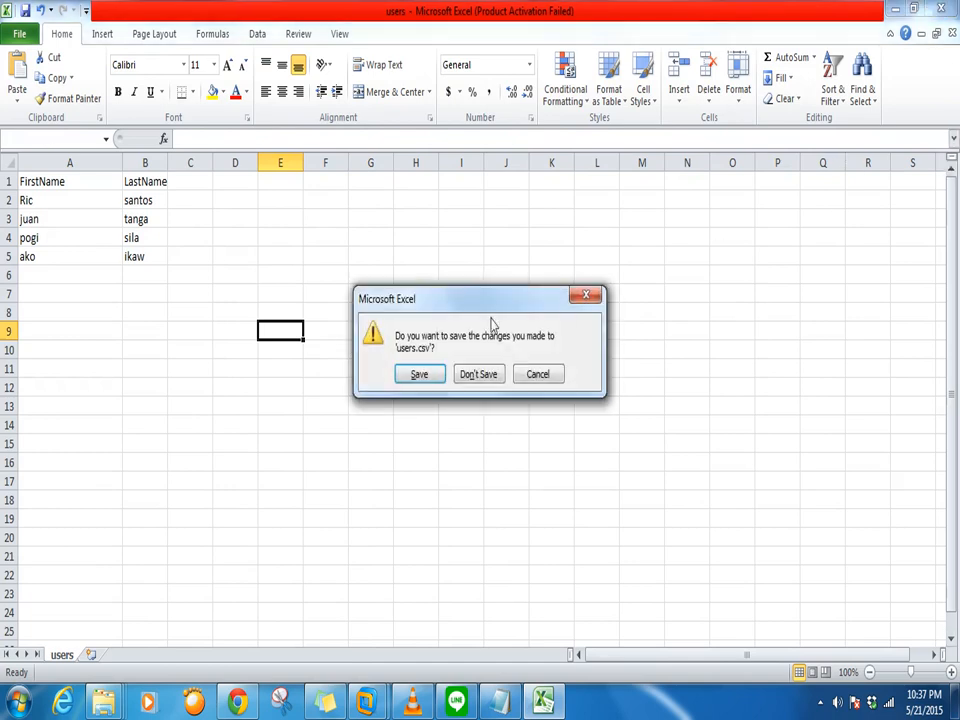
left_click(418, 376)
left_click(366, 418)
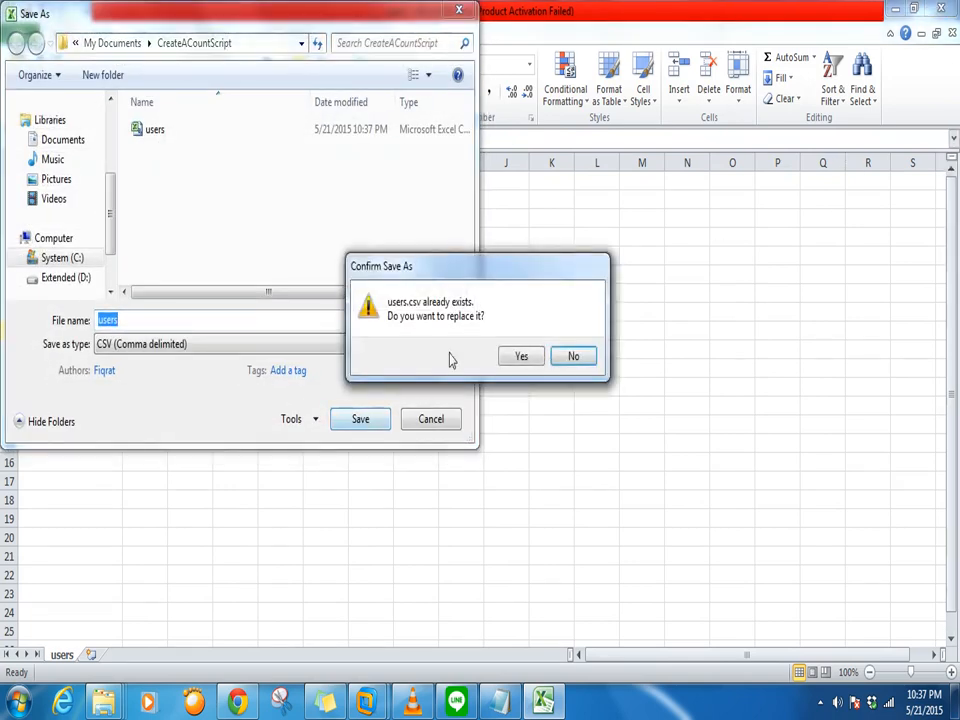
left_click(521, 358)
left_click(423, 410)
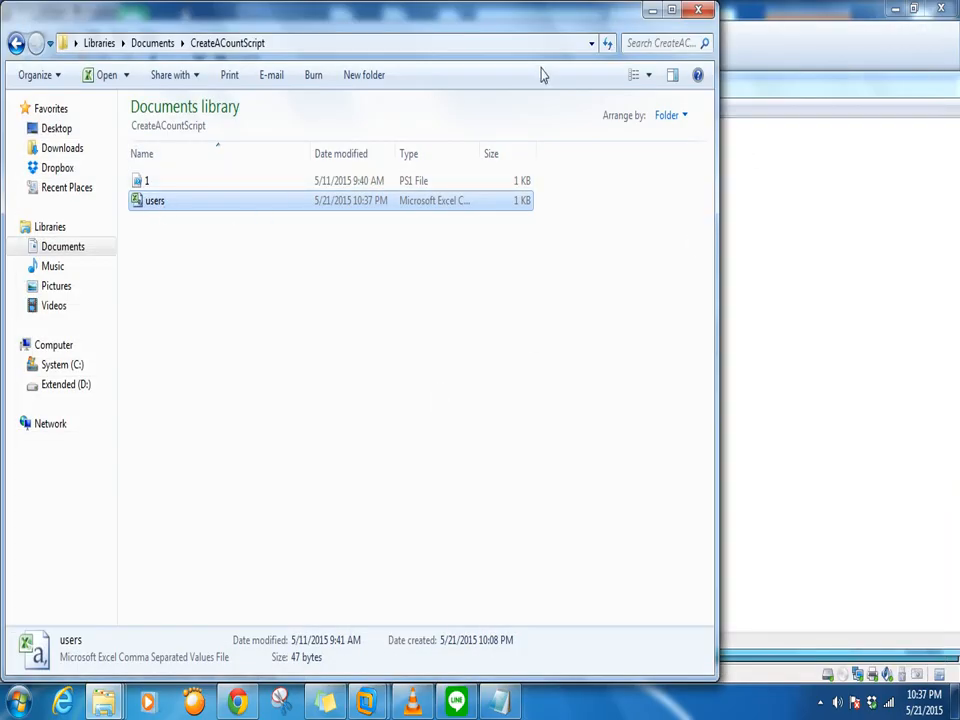
left_click(651, 14)
Minimize the script window and add organizational unit New_user under Training.com
mouse_move(762, 99)
left_mouse_down()
mouse_move(814, 137)
mouse_move(947, 110)
mouse_move(957, 98)
mouse_move(774, 99)
left_mouse_up()
left_click_drag(893, 98, 671, 92)
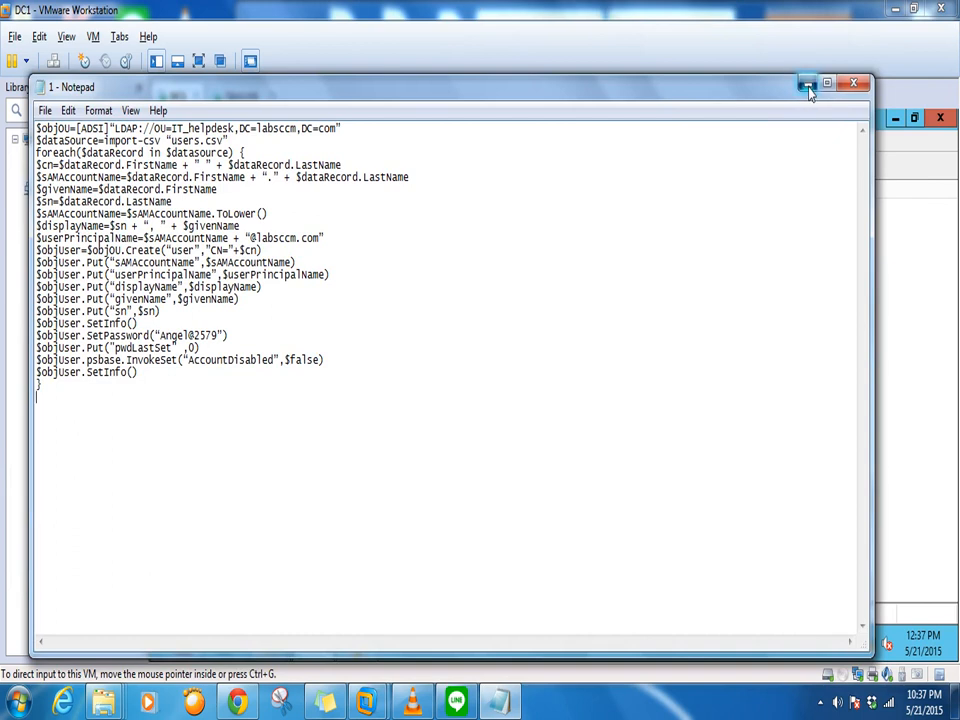
left_click(808, 86)
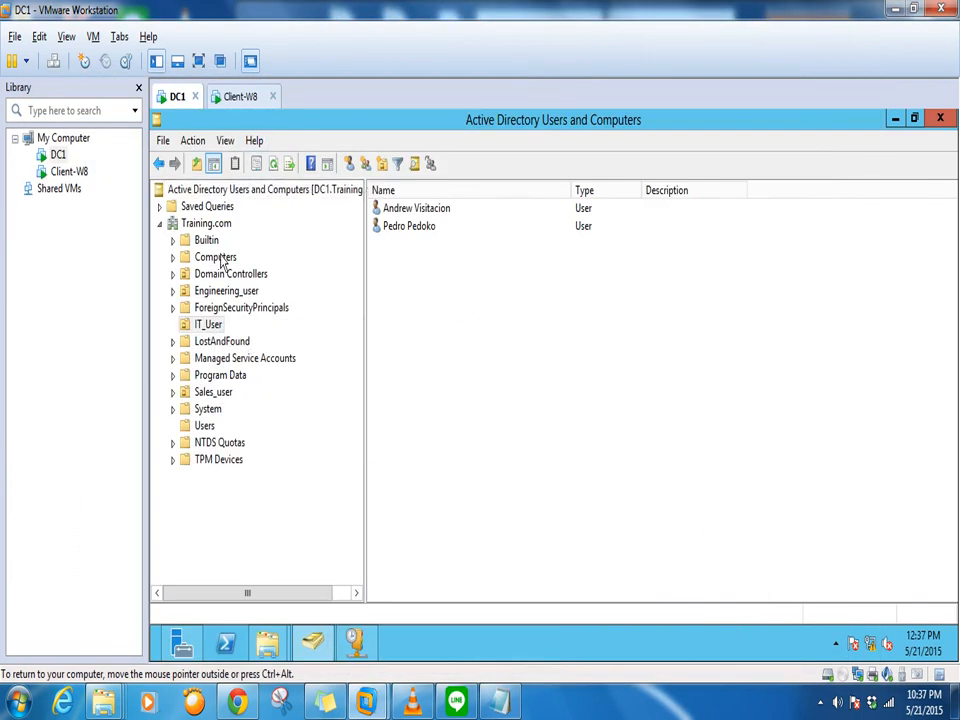
right_click(208, 226)
mouse_move(268, 370)
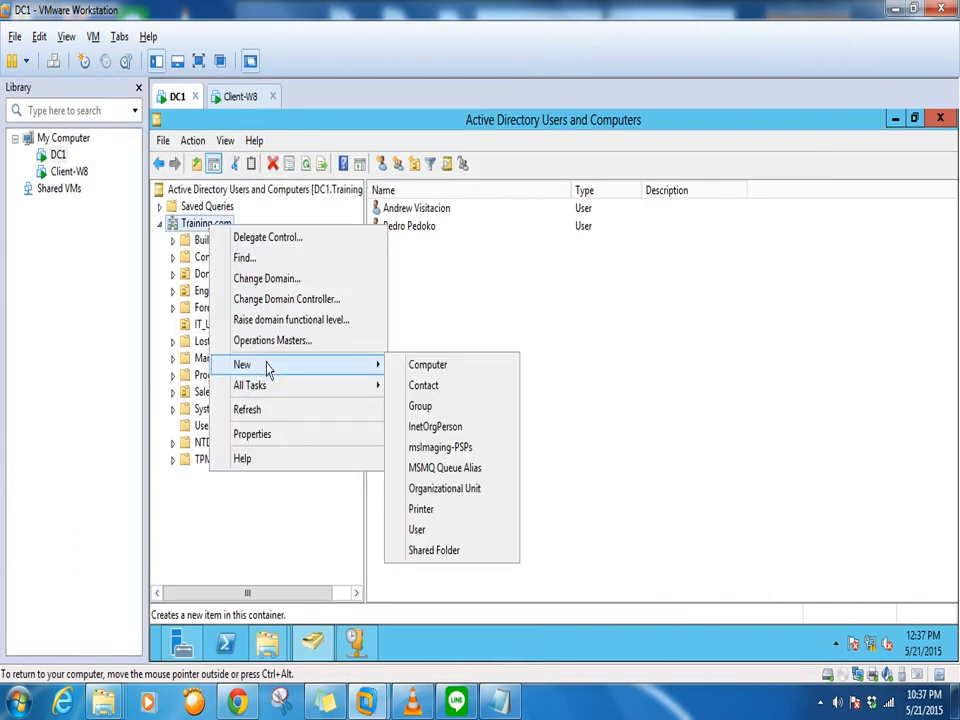
left_click(435, 490)
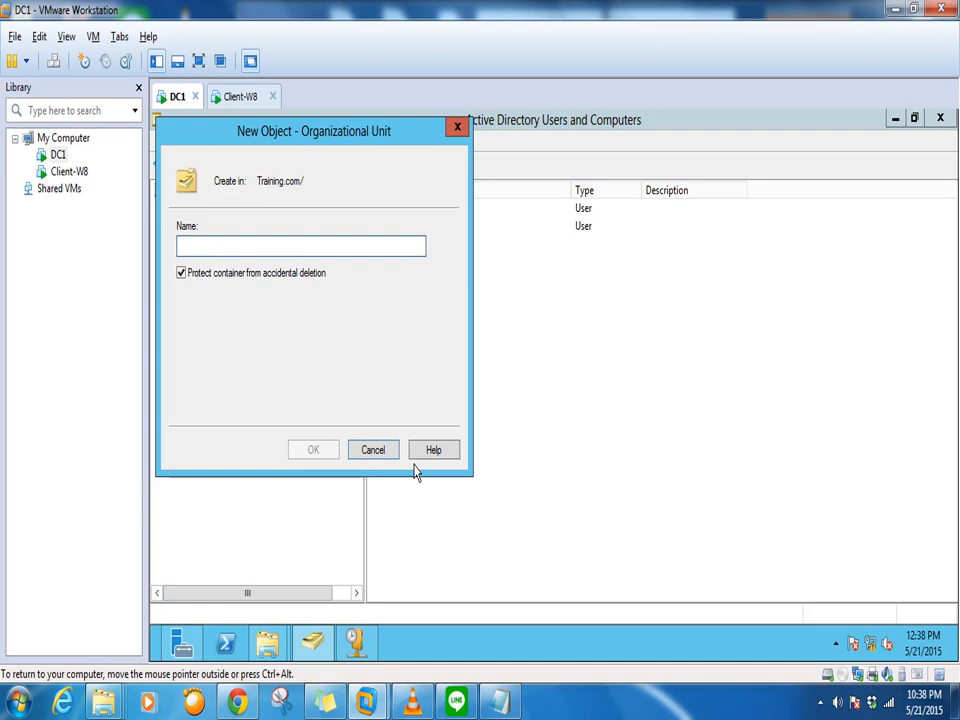
type("Ne")
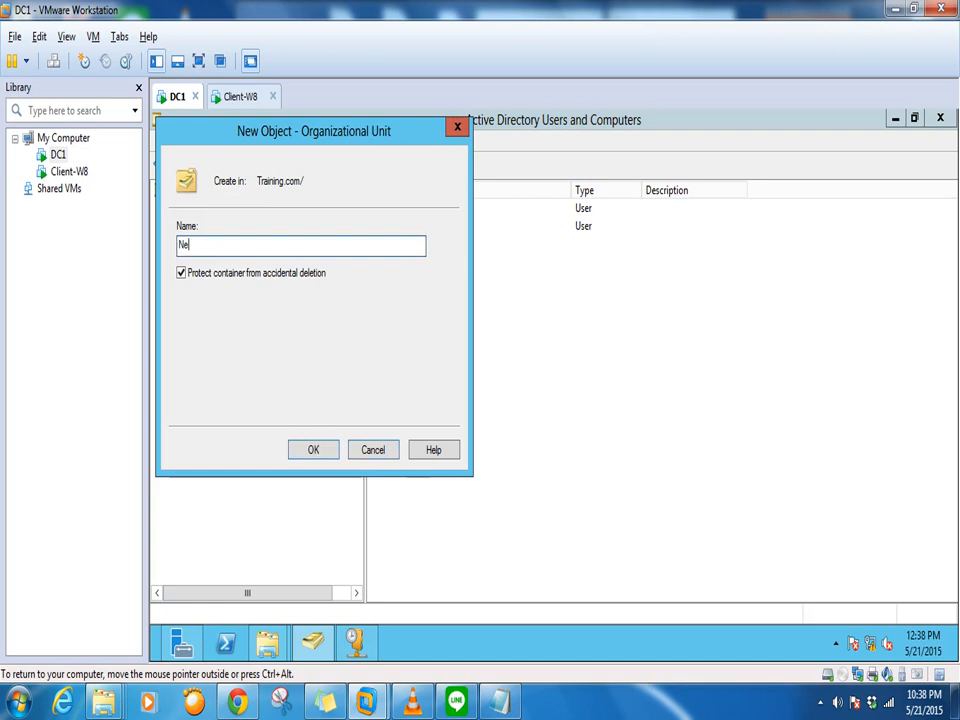
type("w_user")
left_click(327, 450)
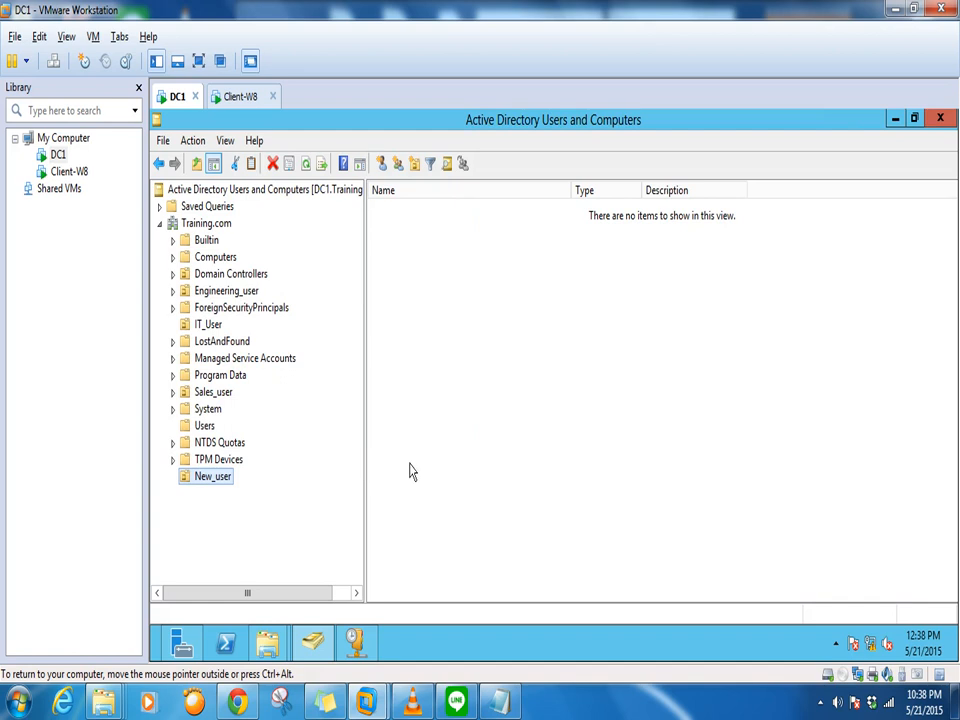
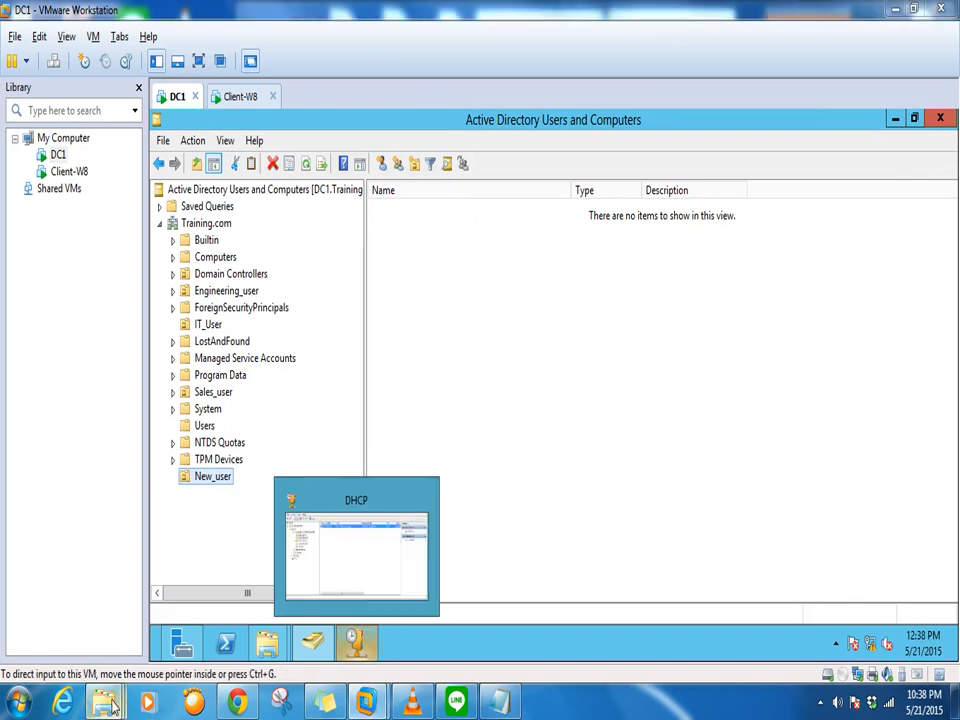
Open script 1 in Notepad and replace IT_helpdesk with New_user in the LDAP OU path
mouse_move(103, 703)
left_click(400, 626)
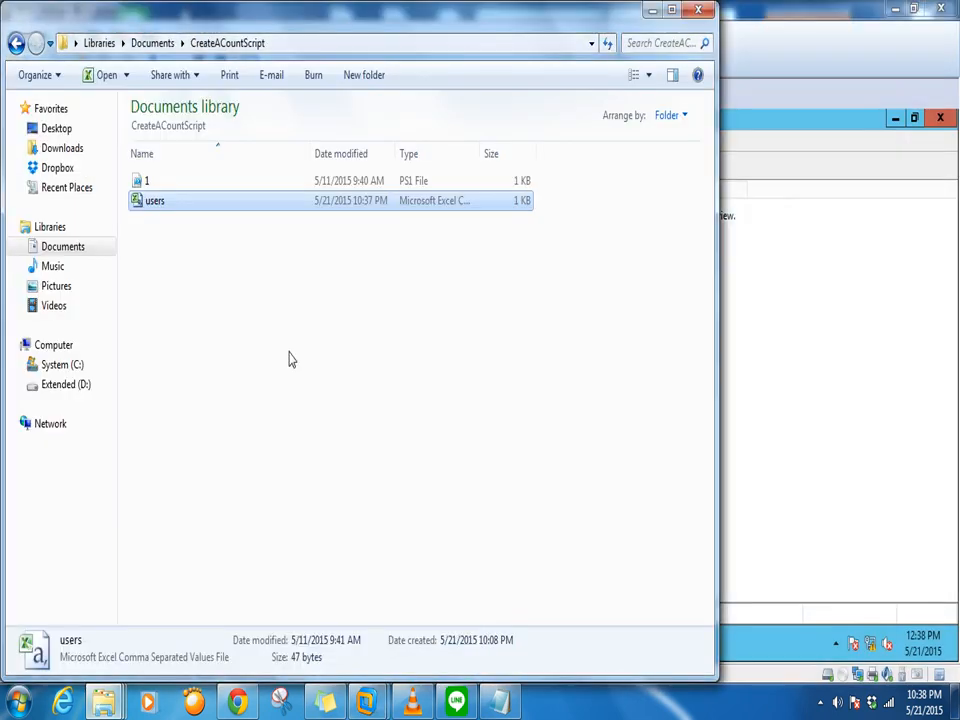
right_click(147, 186)
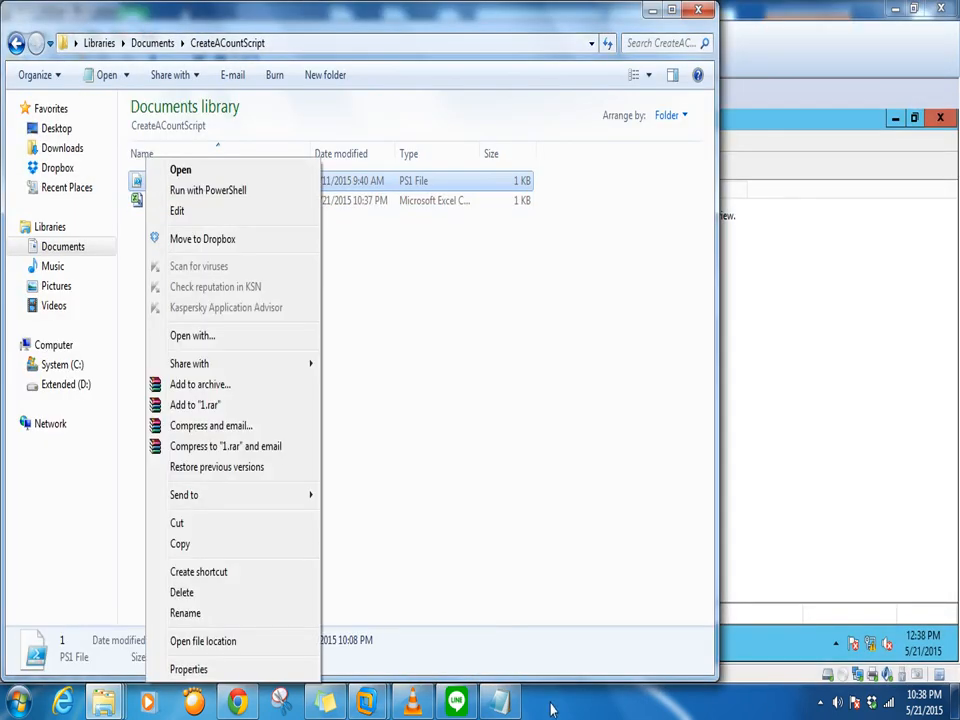
left_click(178, 167)
left_click_drag(323, 87, 596, 101)
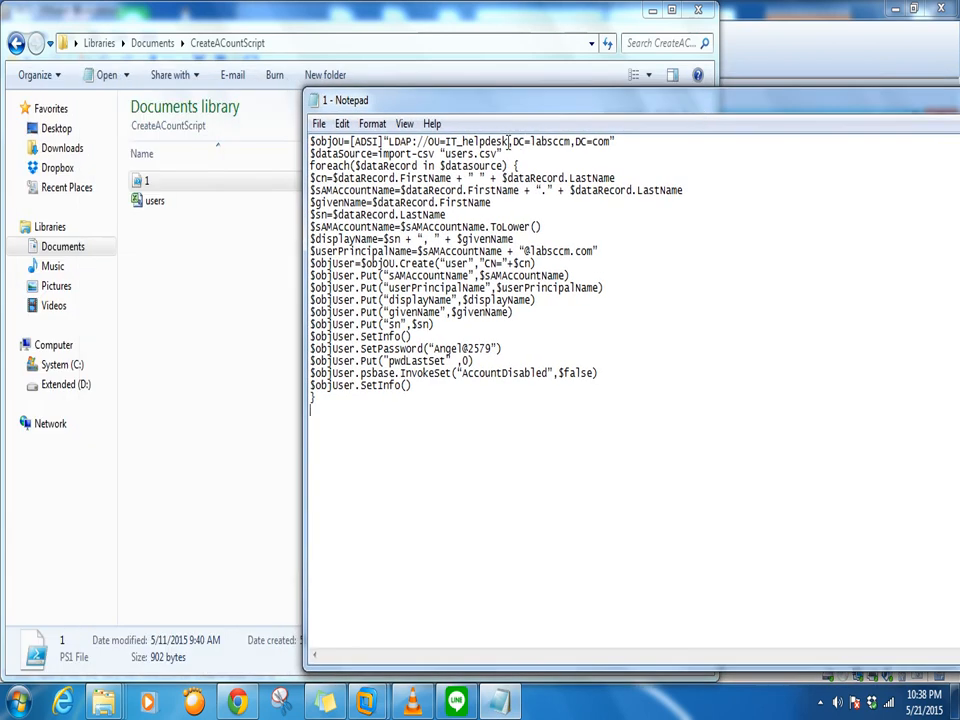
left_click_drag(510, 141, 441, 141)
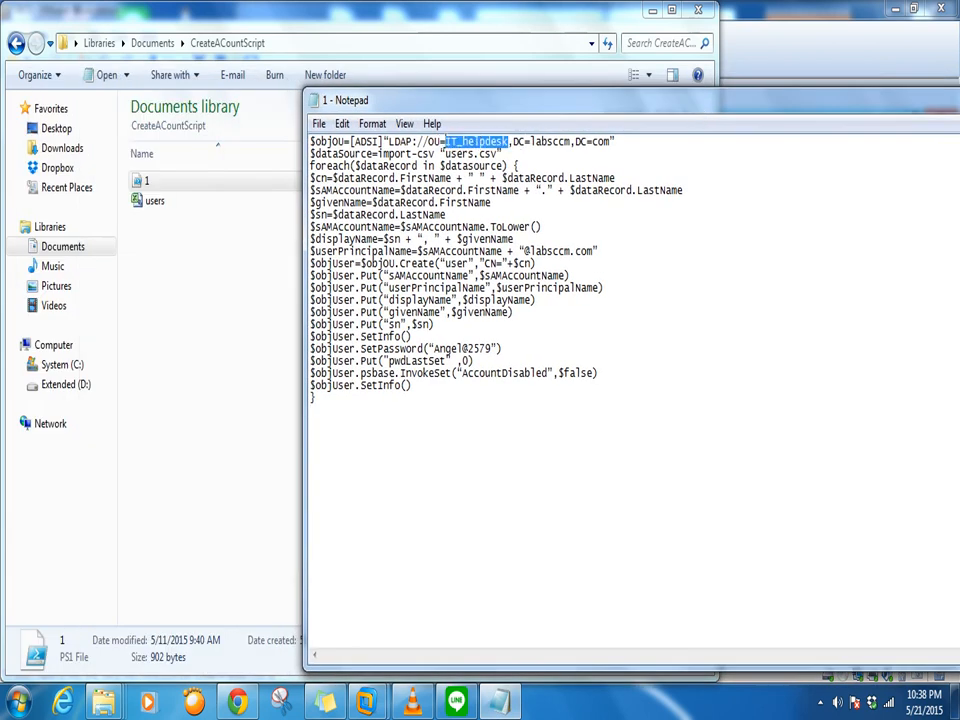
key("Delete")
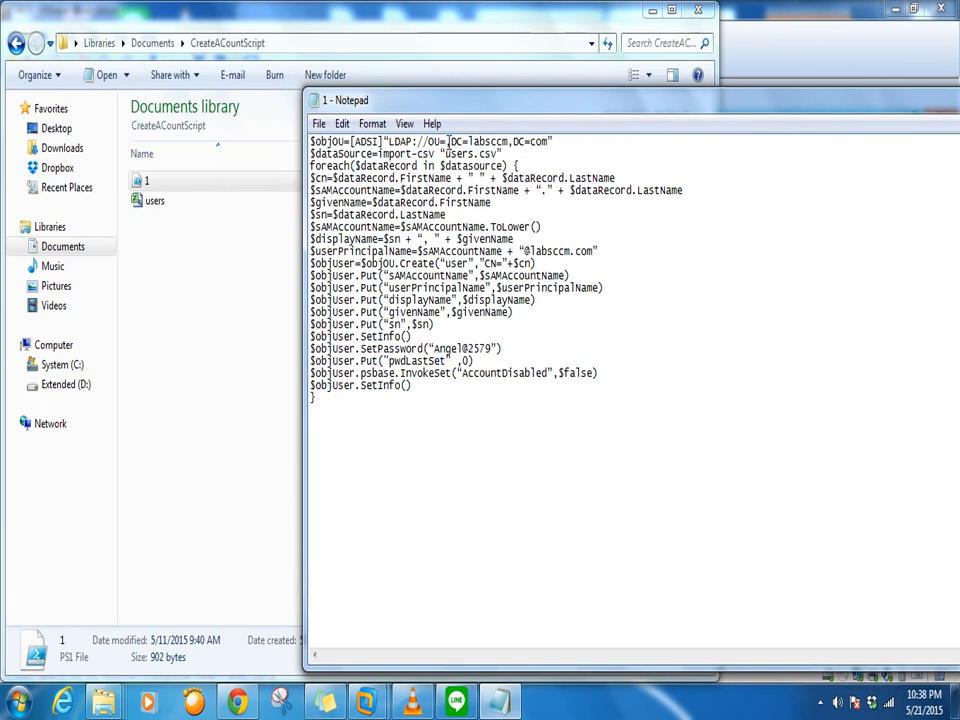
mouse_move(366, 703)
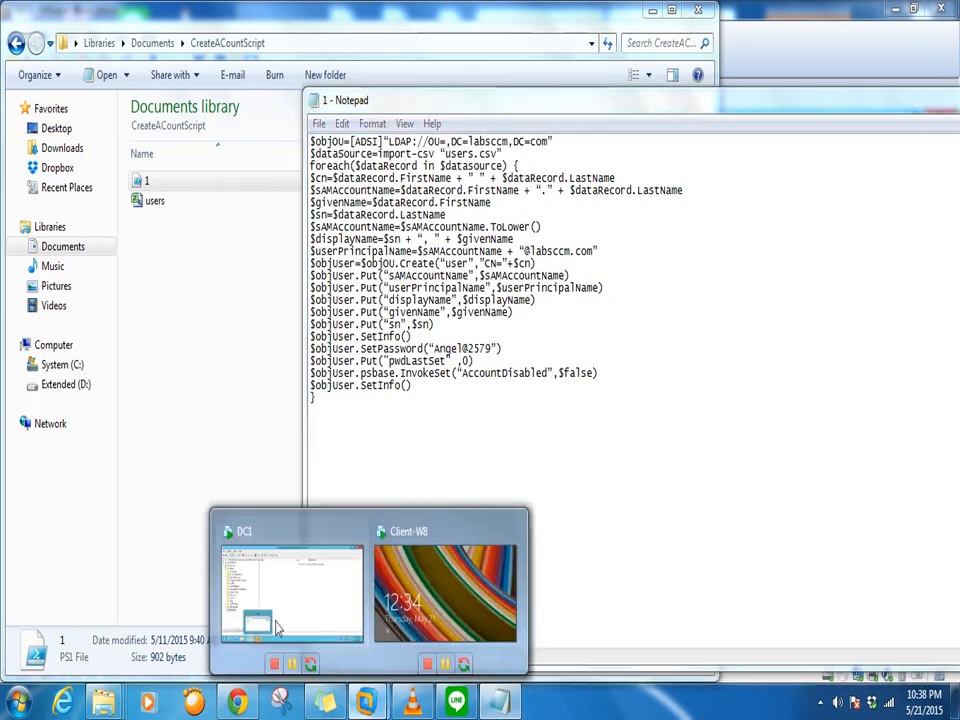
left_click(279, 628)
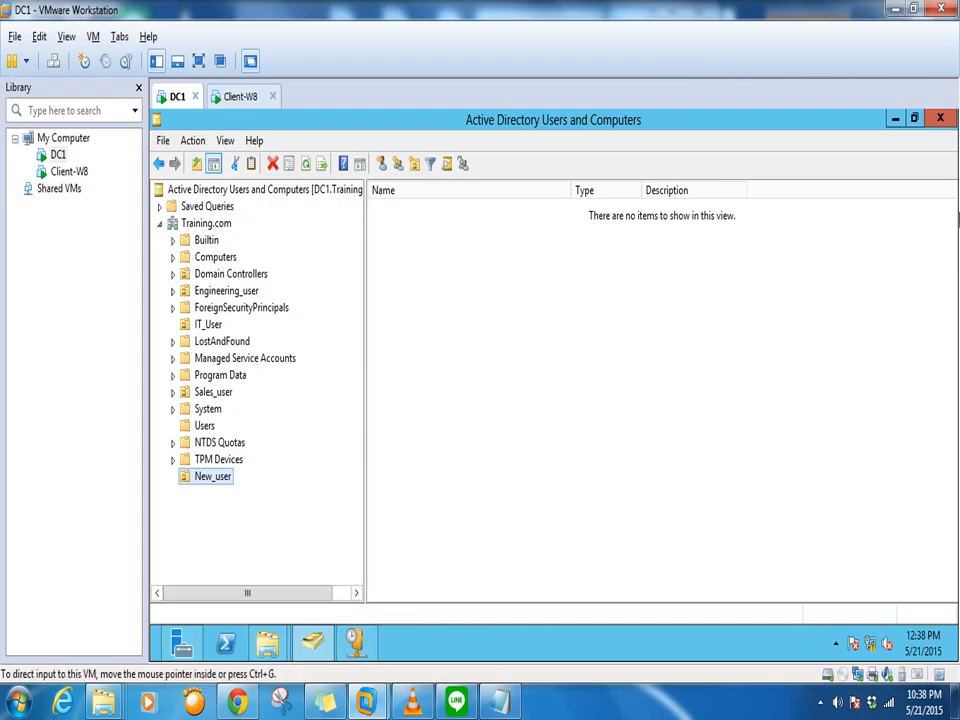
left_click(503, 702)
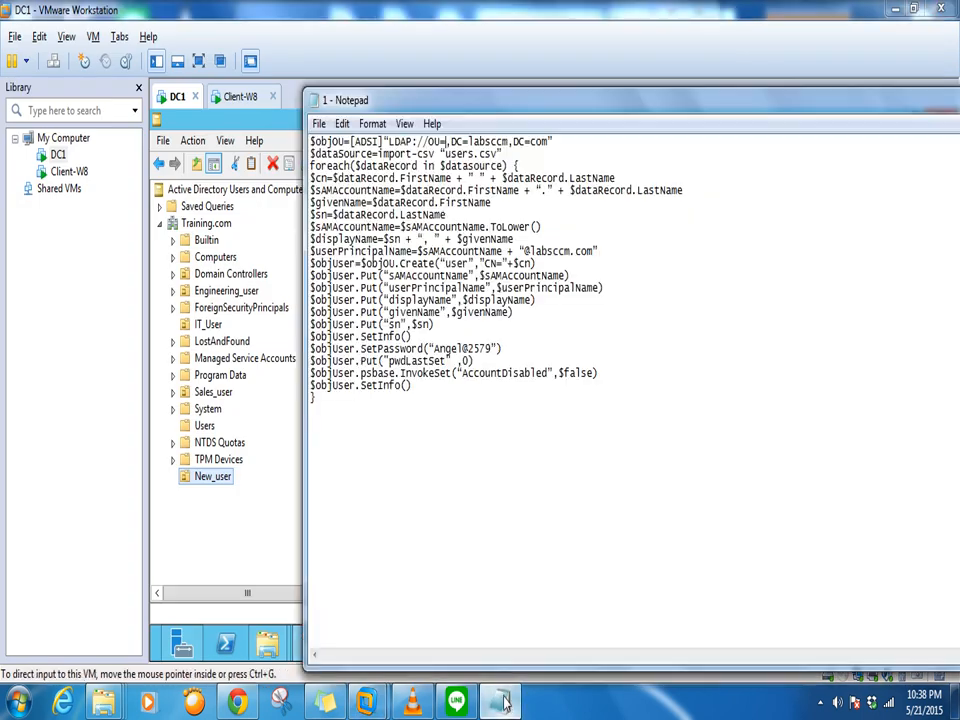
type("New")
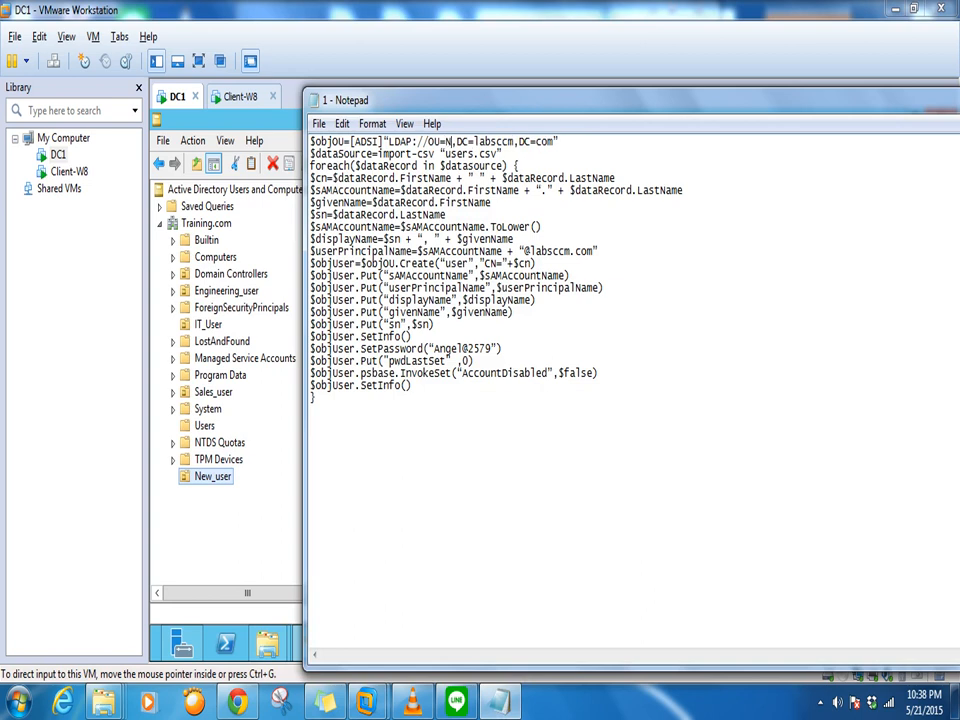
type("_")
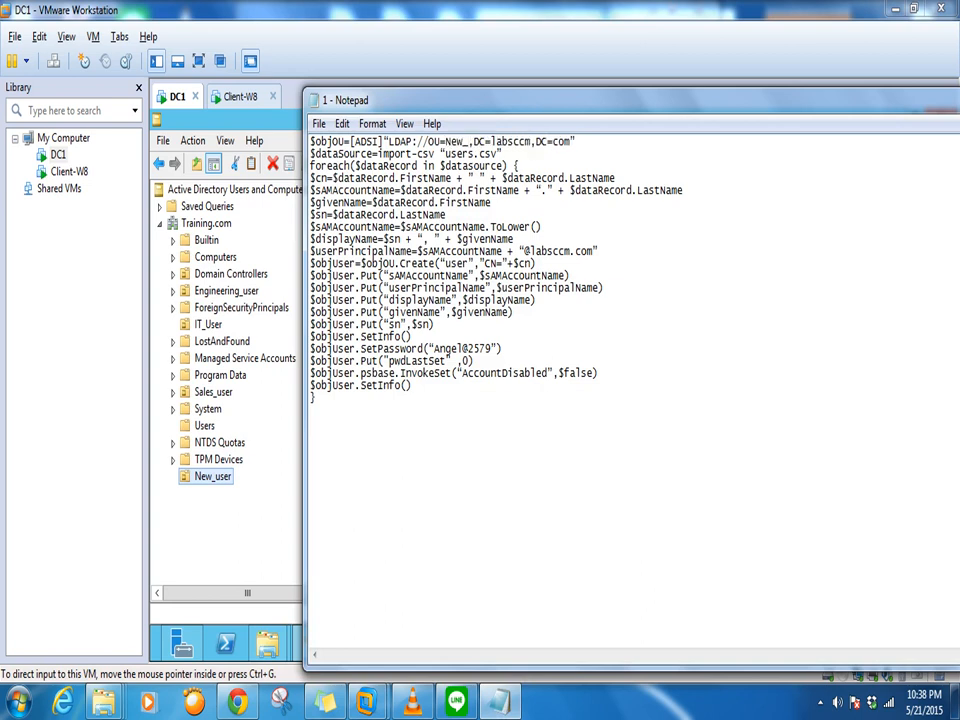
type("user")
left_click_drag(553, 145, 526, 137)
key("BackSpace")
key("BackSpace")
key("BackSpace")
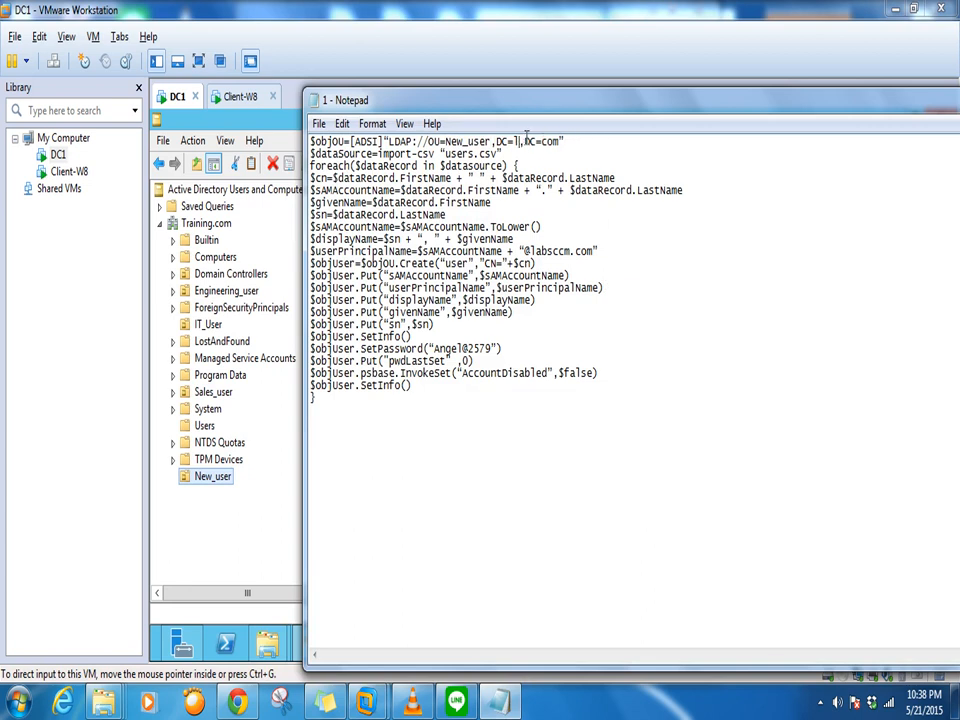
type("Training")
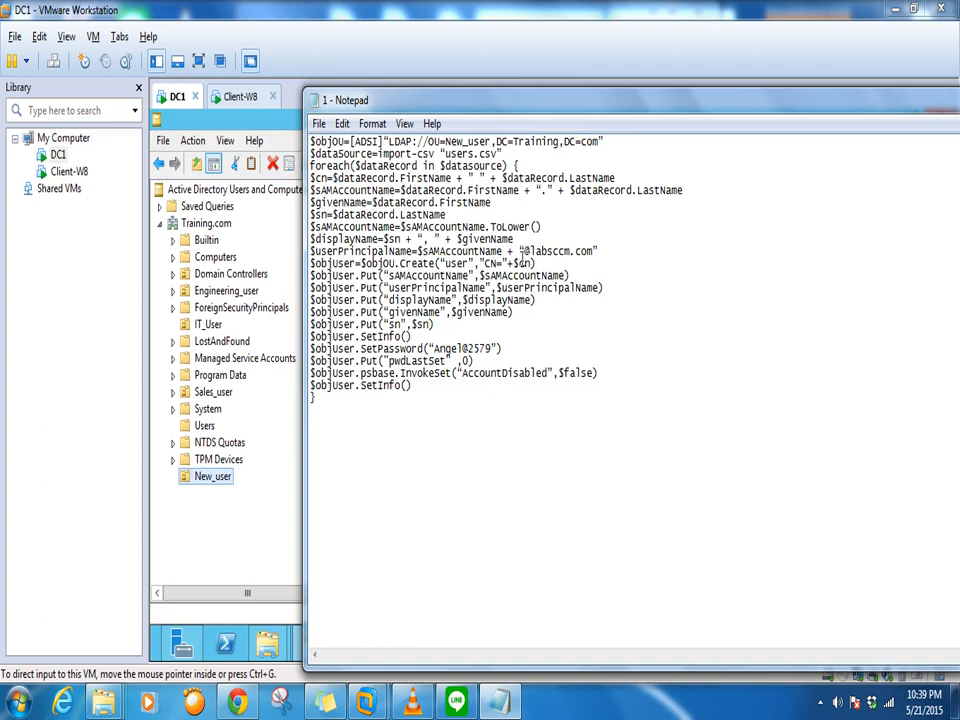
key("BackSpace")
key("BackSpace")
key("BackSpace")
key("BackSpace")
key("BackSpace")
key("BackSpace")
type("T")
type("raining")
Save the edited script and close Notepad
left_click(317, 124)
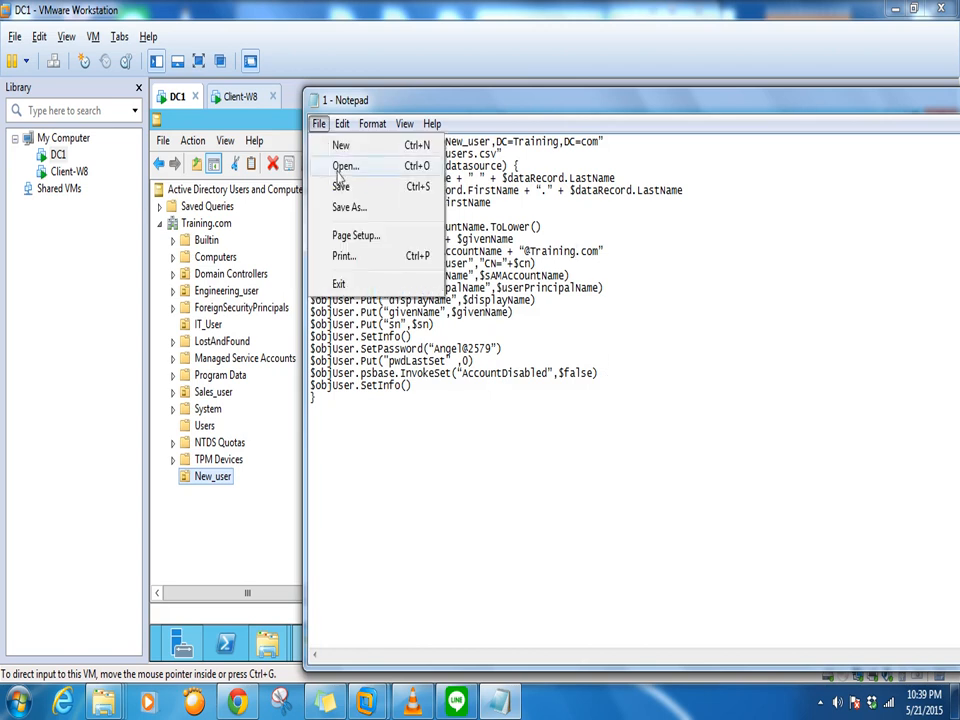
left_click(336, 184)
left_click(318, 124)
left_click(336, 184)
left_click_drag(771, 106, 672, 48)
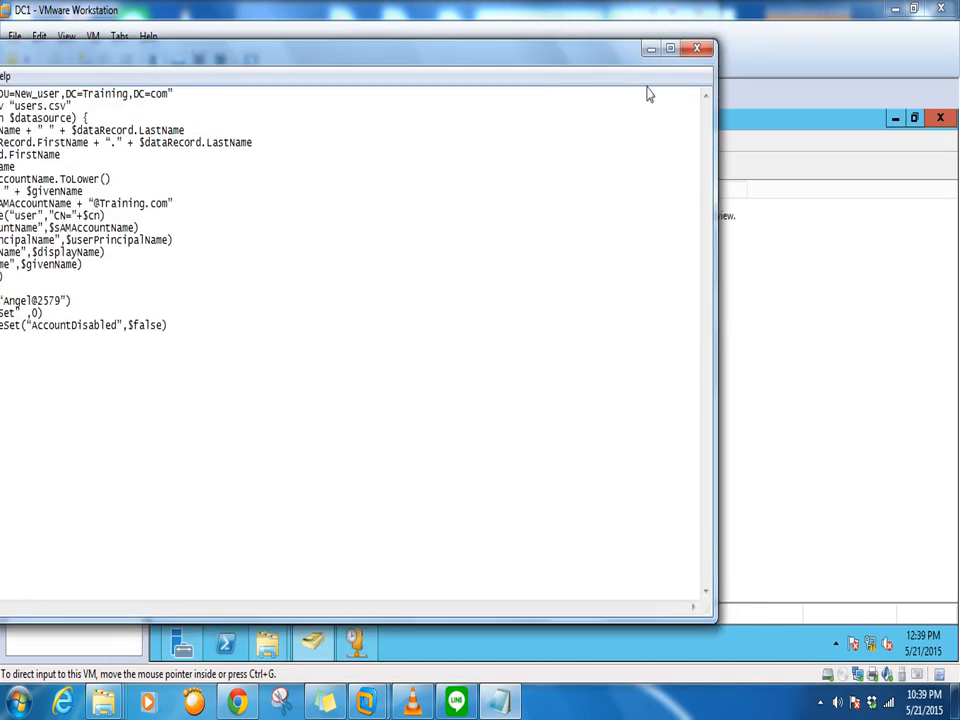
left_click(697, 54)
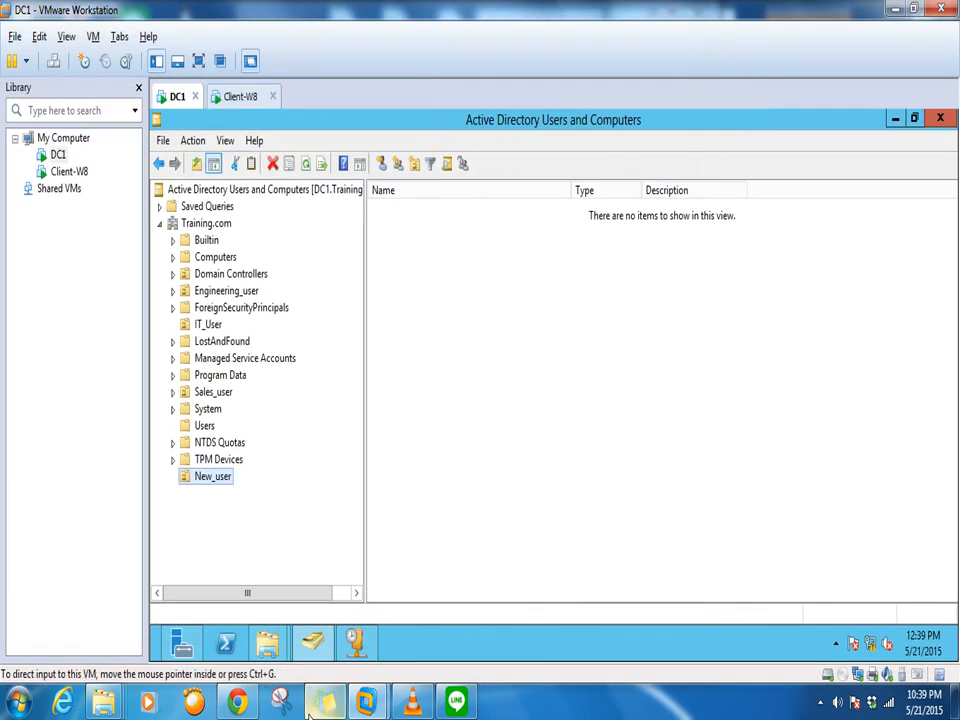
Open Documents > CreateACountScript to confirm file 1's 10:39 PM modified time, then close it
left_click(237, 702)
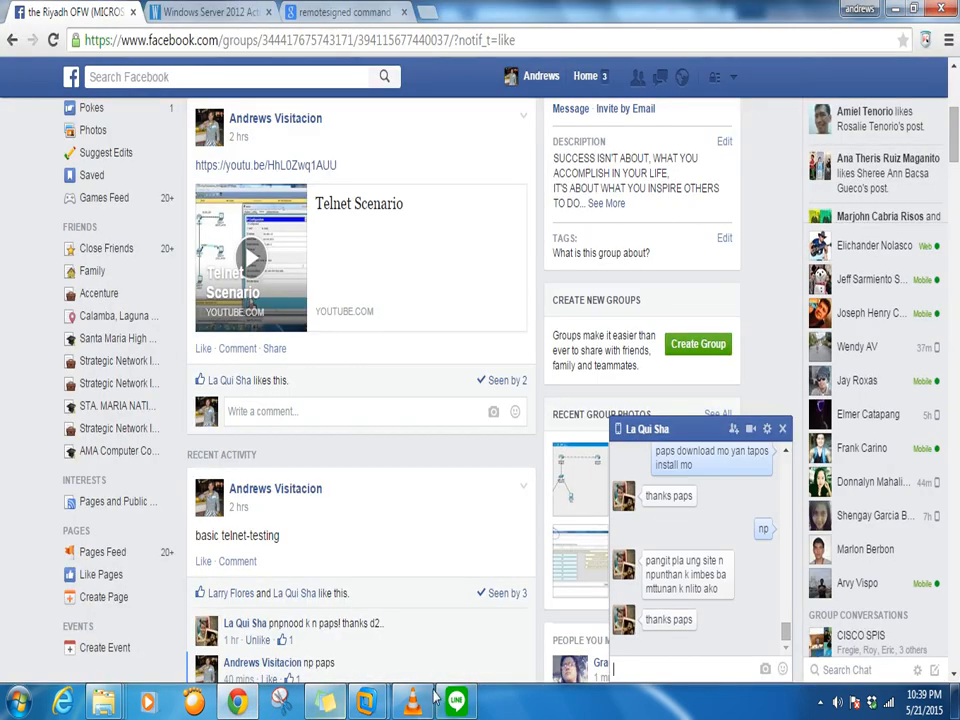
left_click(895, 8)
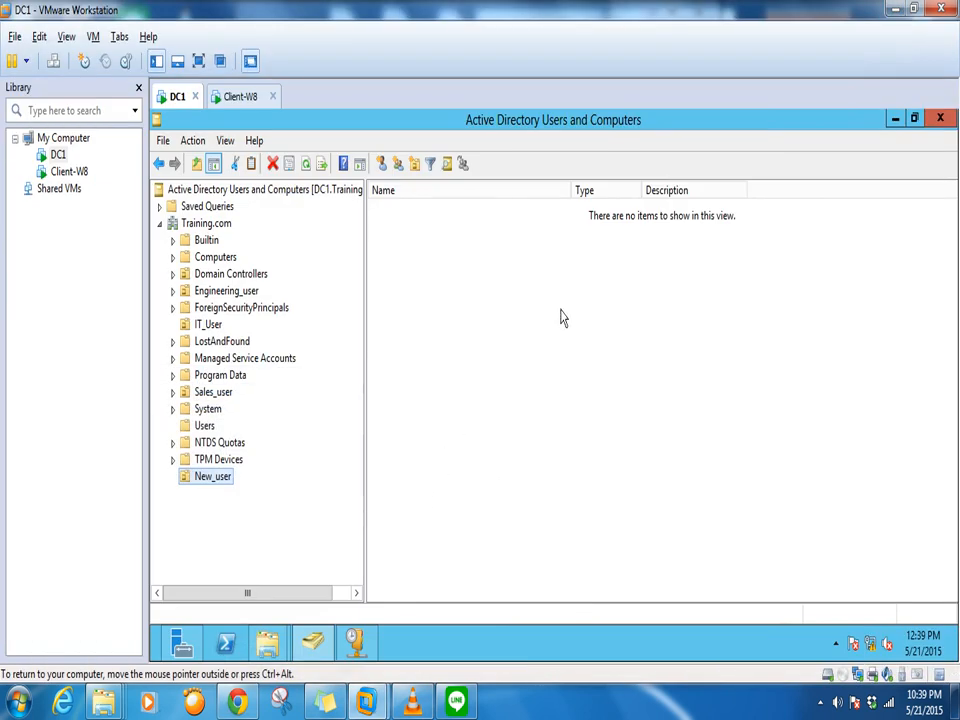
left_click(92, 37)
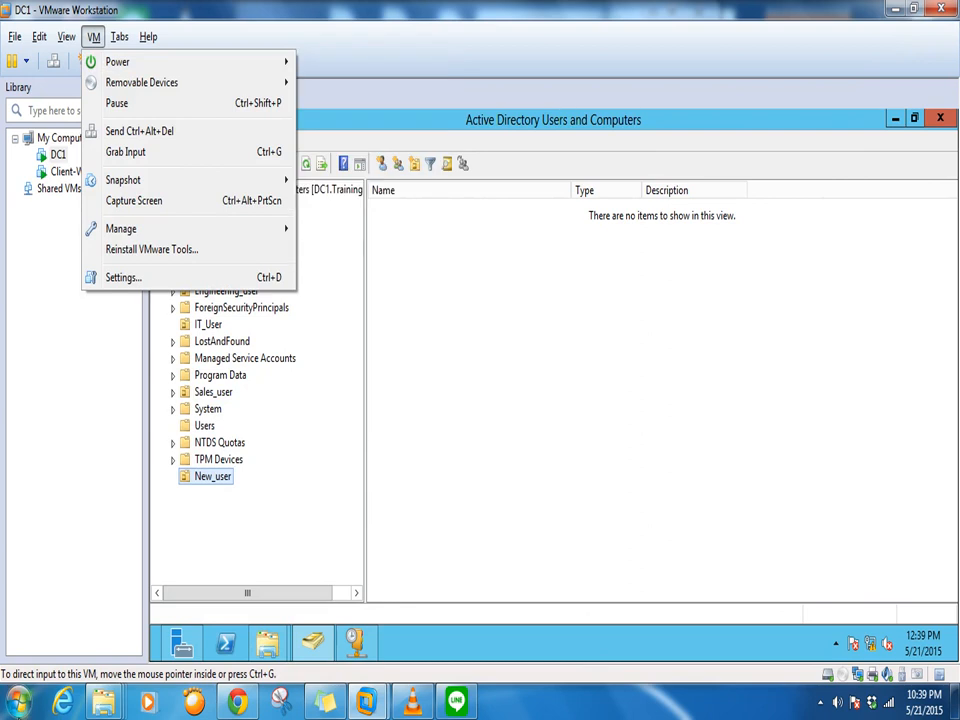
key("super")
left_click(214, 326)
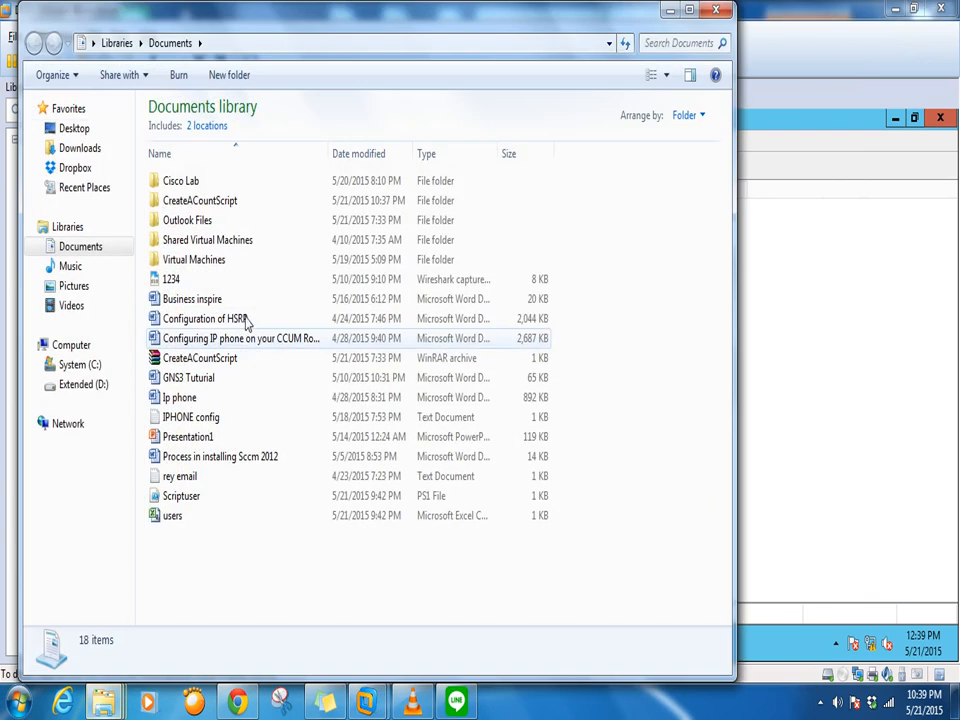
double_click(214, 203)
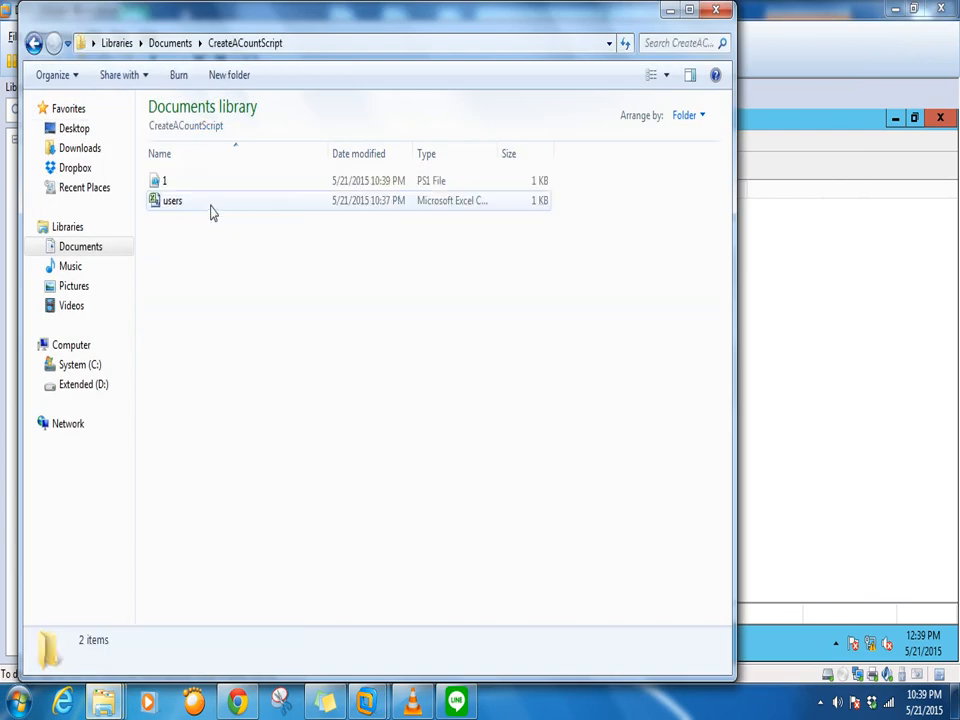
left_click(716, 9)
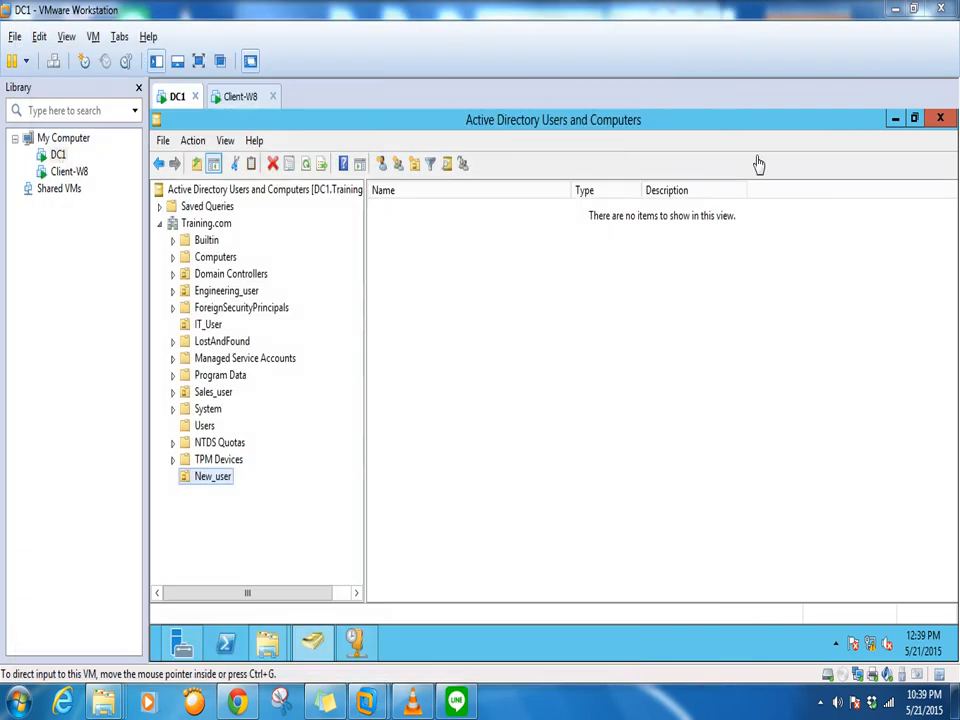
left_click(93, 36)
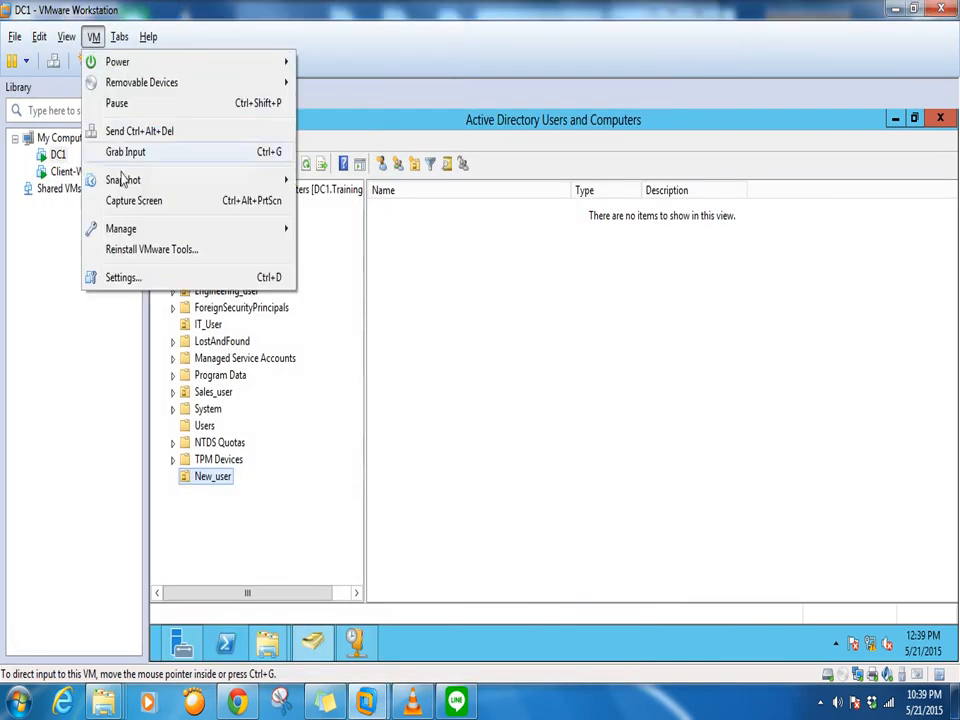
left_click(121, 277)
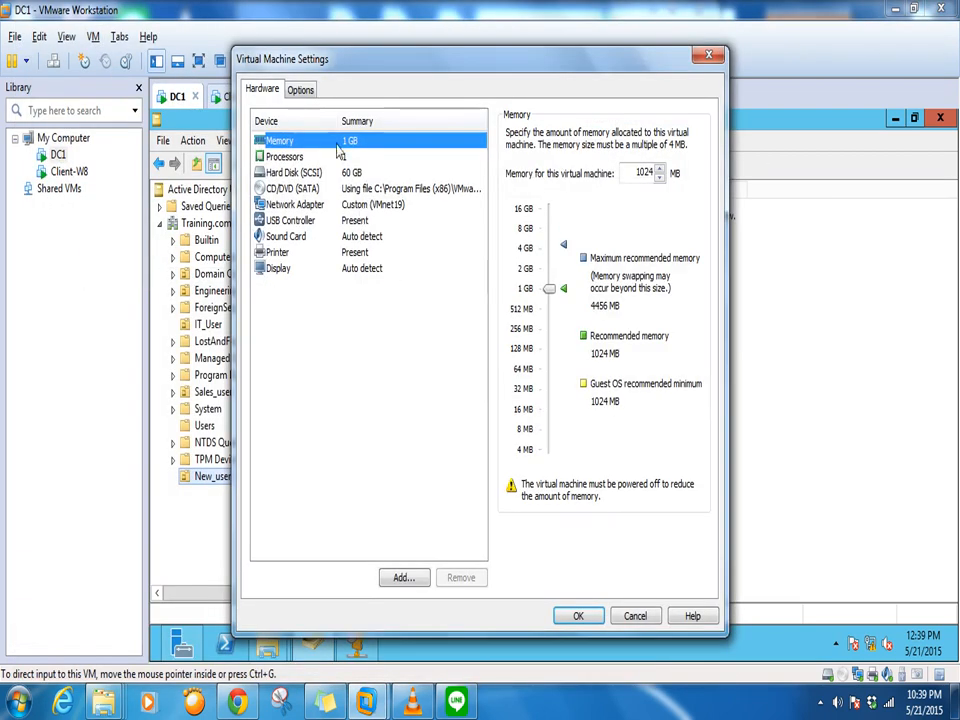
left_click(300, 90)
left_click(288, 173)
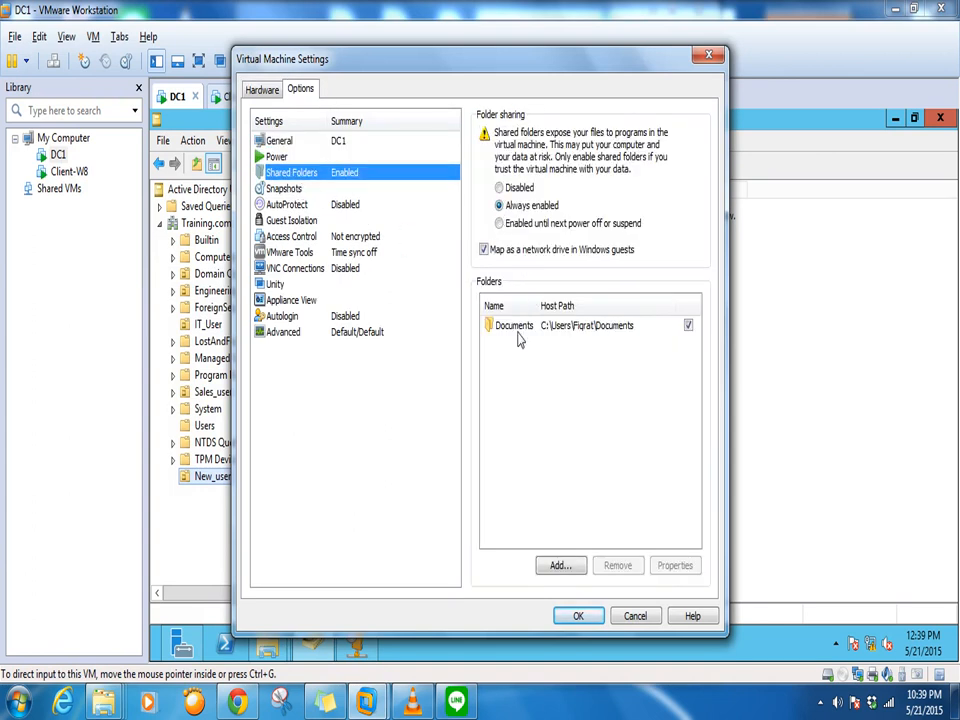
left_click(558, 565)
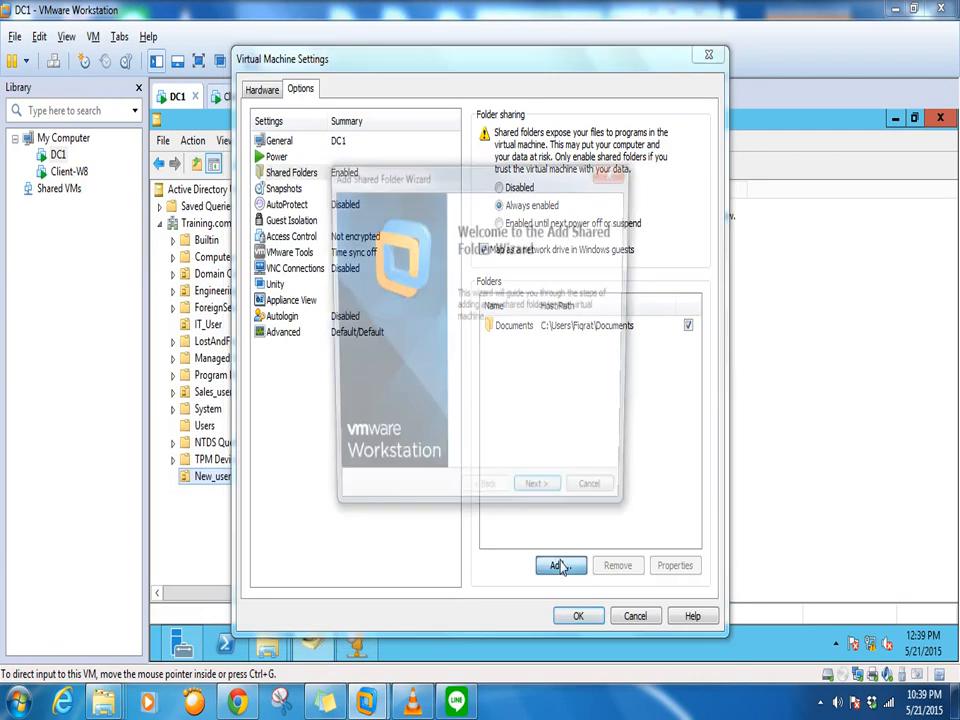
left_click(541, 499)
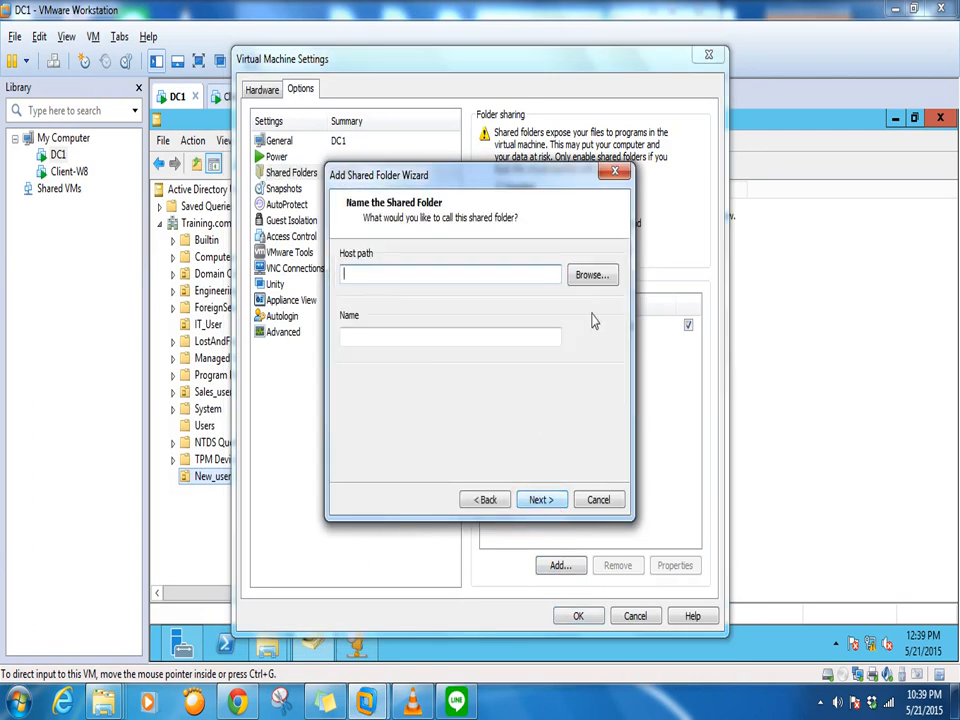
left_click(582, 275)
scroll(560, 325, "down", 1)
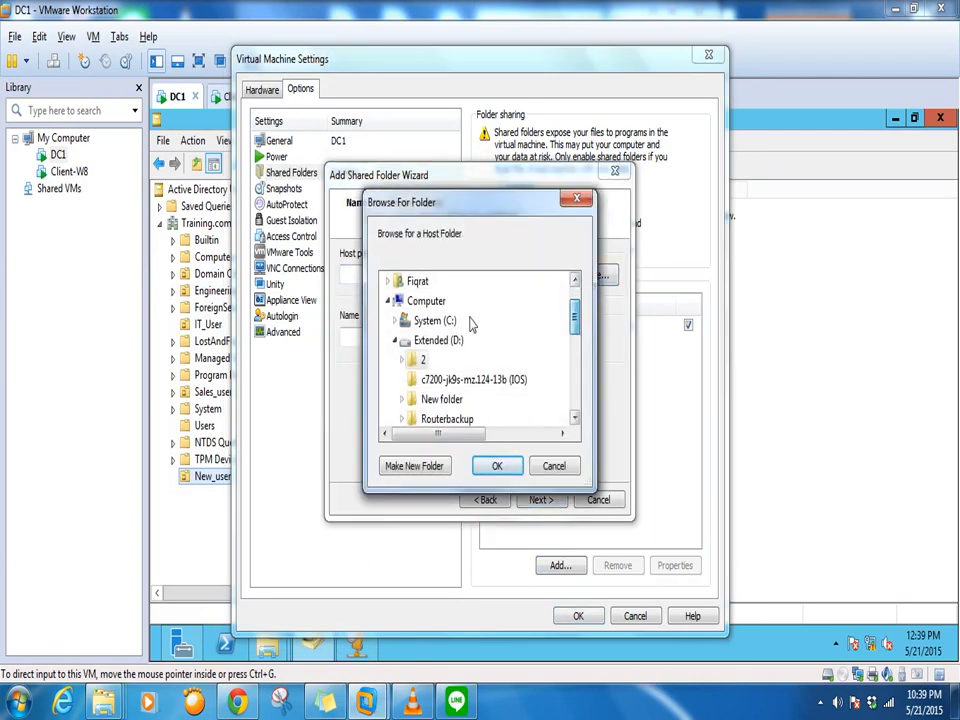
left_click(562, 470)
left_click(600, 500)
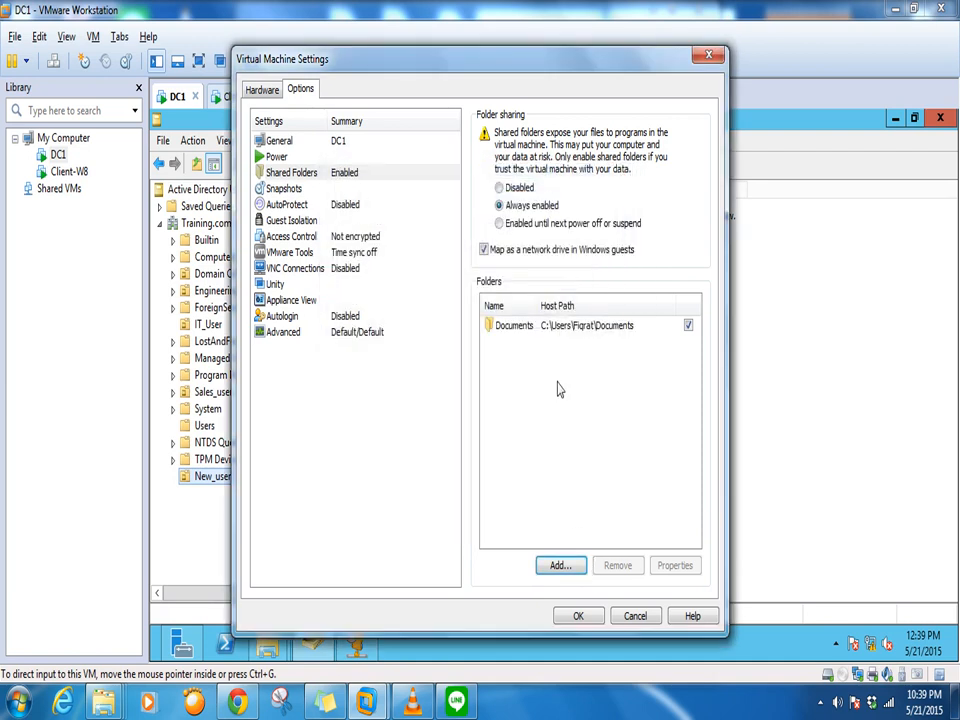
left_click(636, 616)
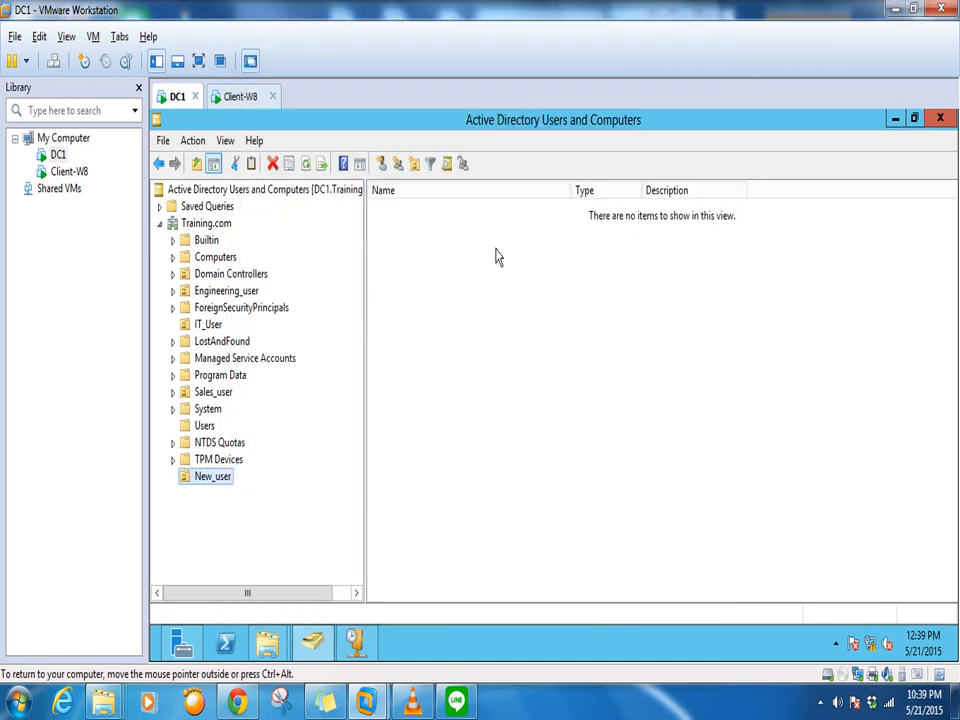
Select both files in the shared My Documents\CreateACountScript folder for copying, then close it
mouse_move(267, 642)
left_click(384, 561)
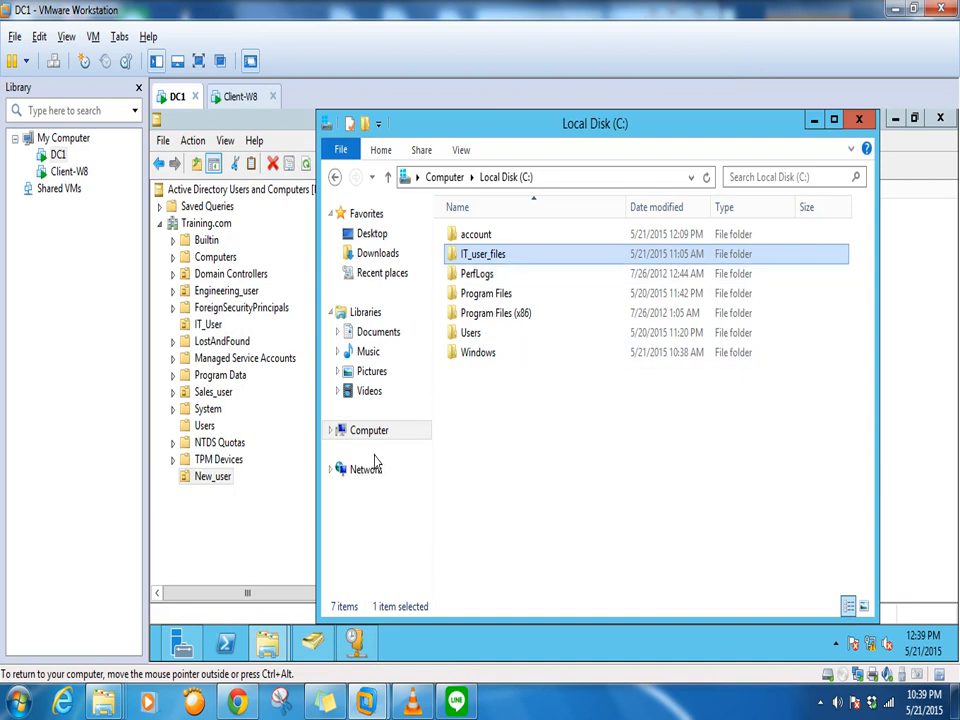
left_click(371, 438)
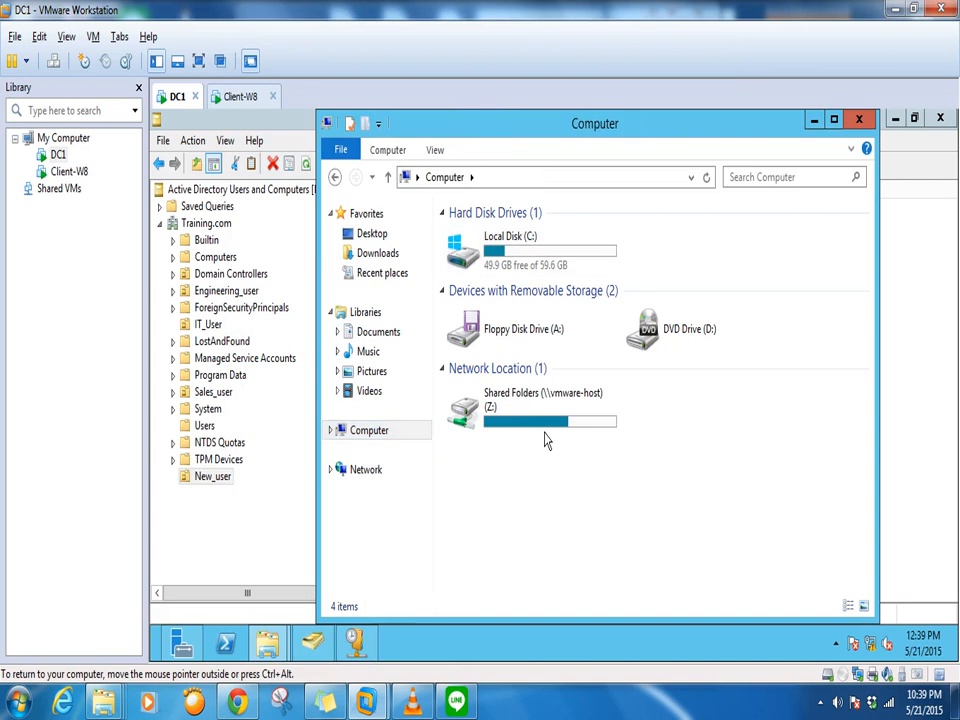
double_click(546, 427)
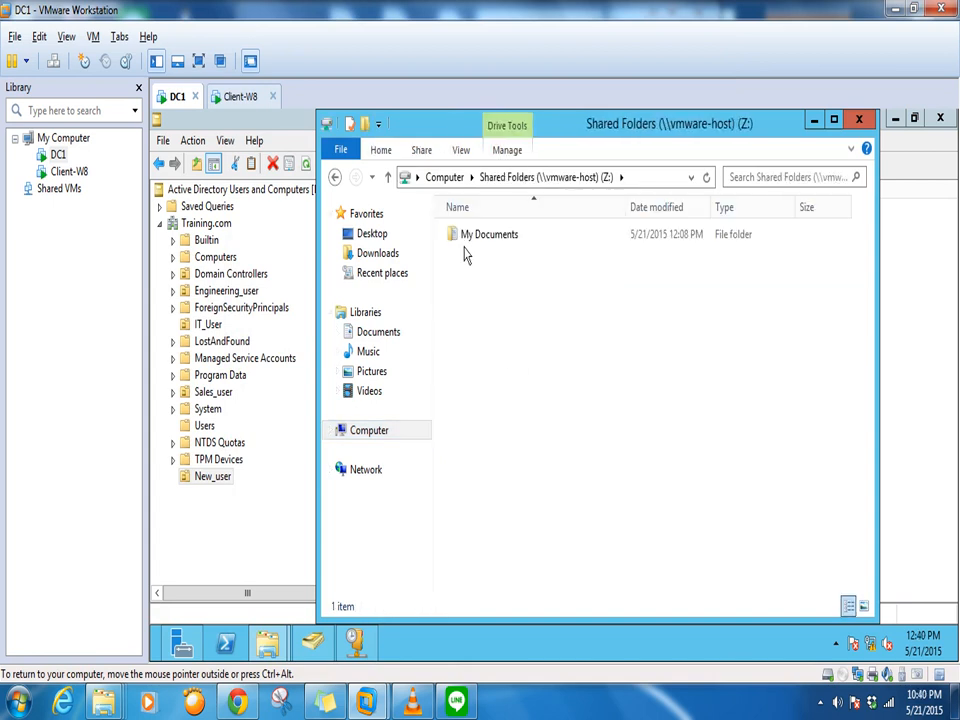
double_click(476, 244)
left_click(487, 262)
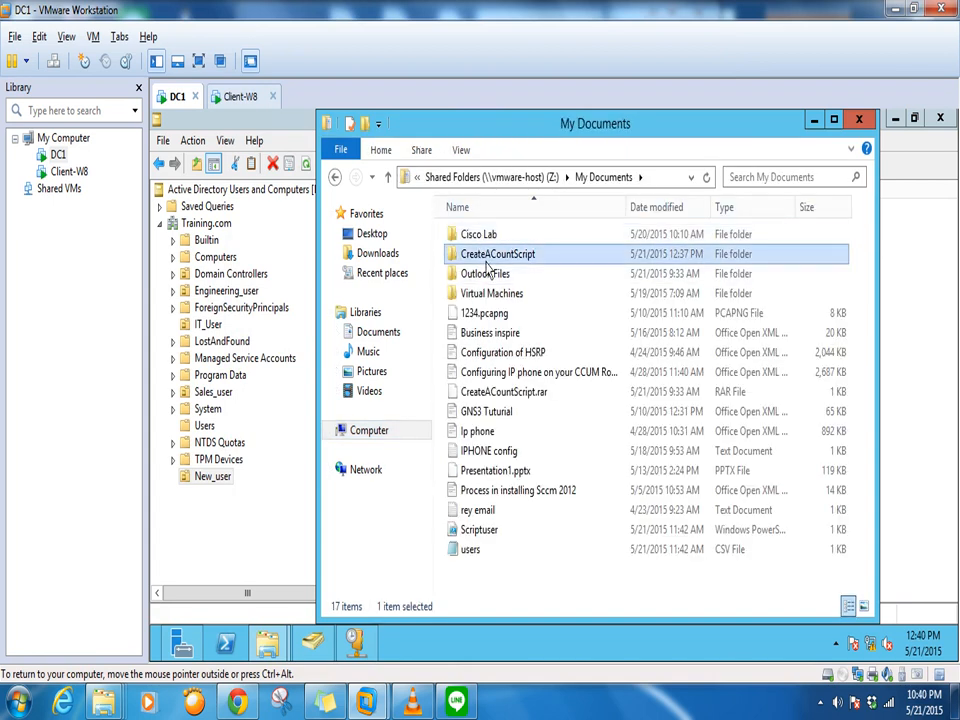
double_click(487, 262)
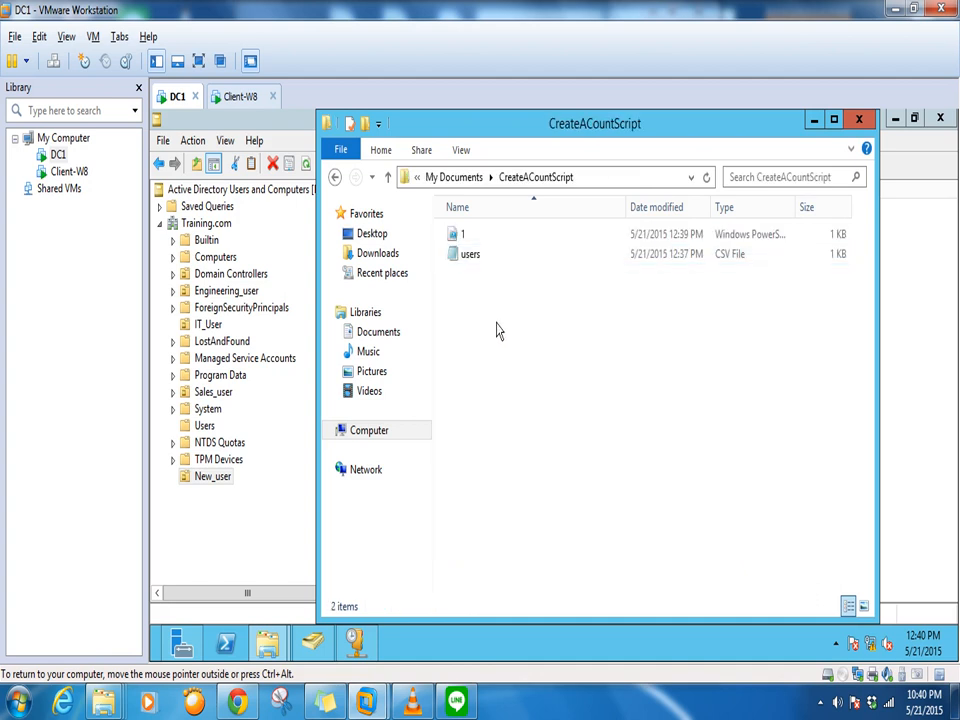
key("ctrl+a")
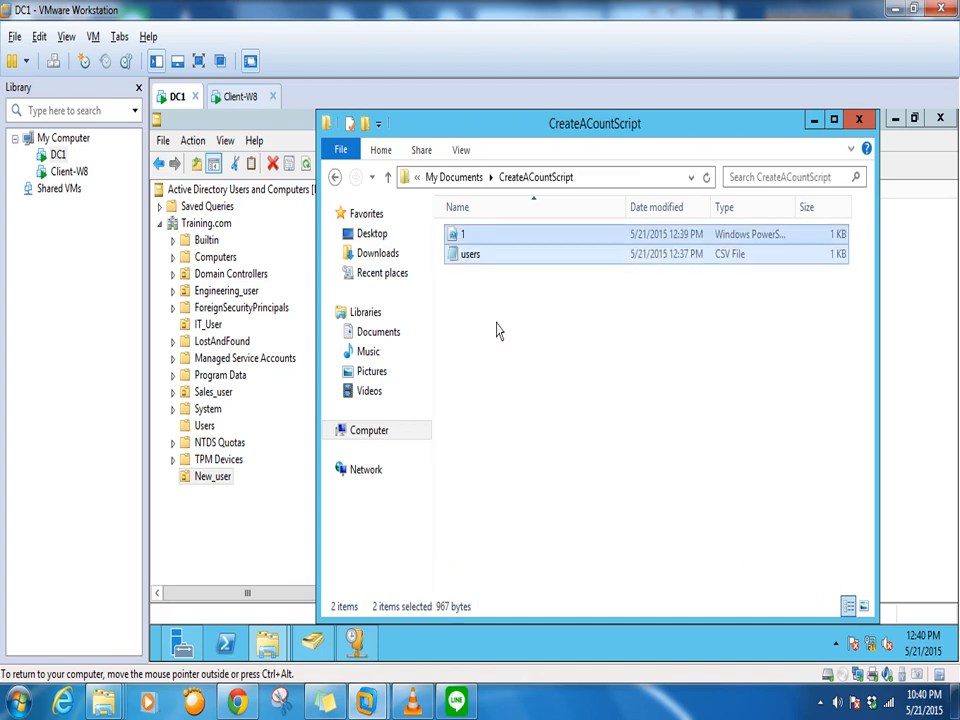
left_click(858, 119)
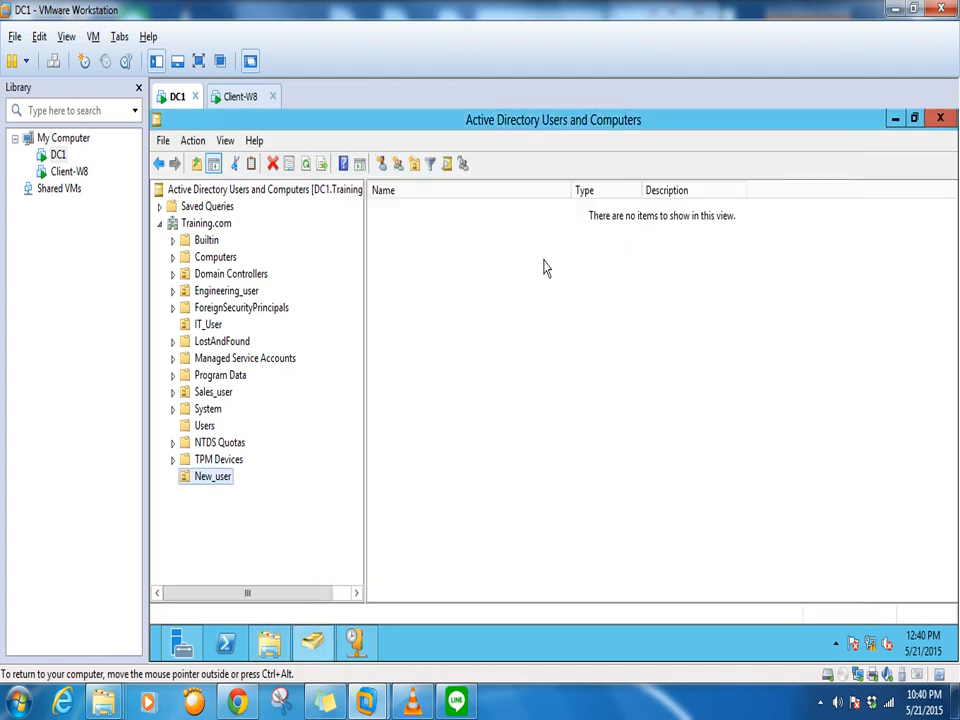
Open a new Explorer window on Computer and go into Local Disk (C:)
left_click(268, 641)
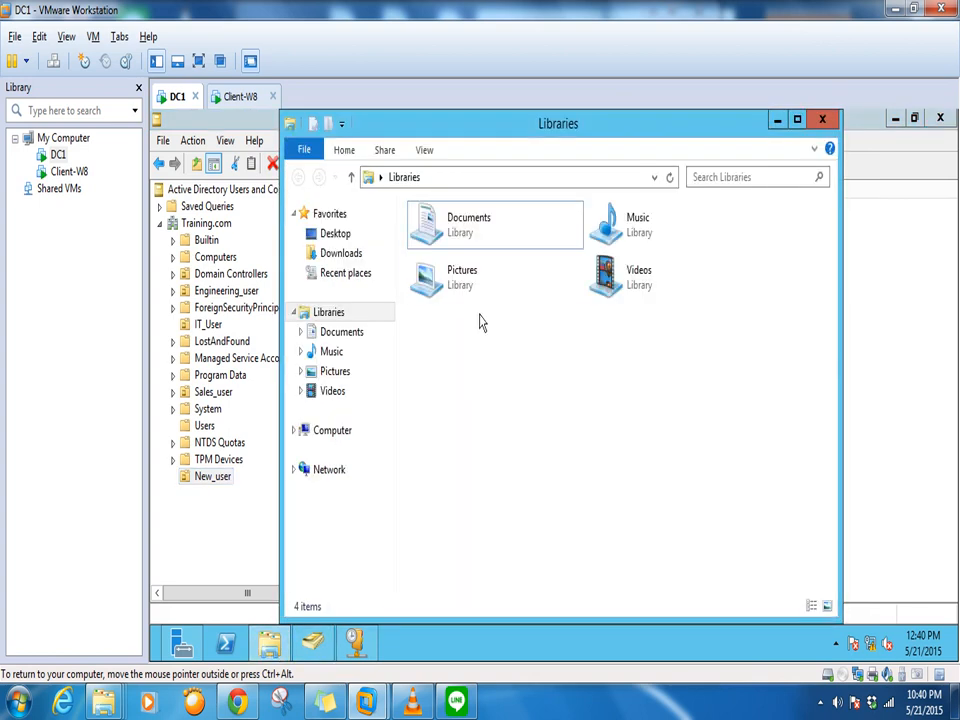
left_click(325, 430)
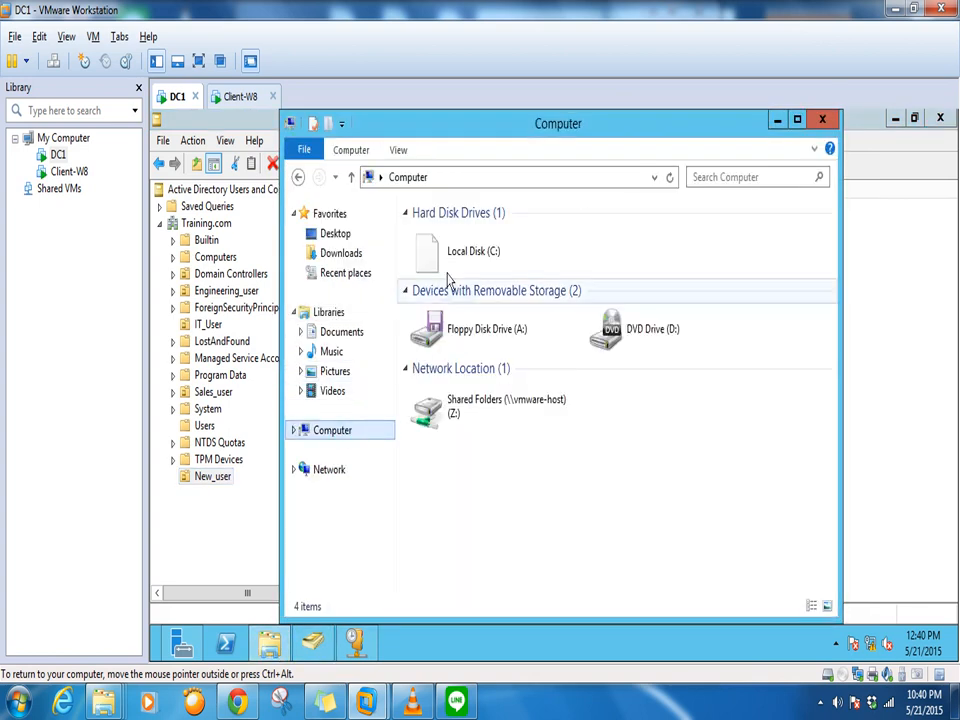
double_click(496, 268)
Paste the copied files into C:\account, replacing the existing copies, and close the folder
double_click(450, 236)
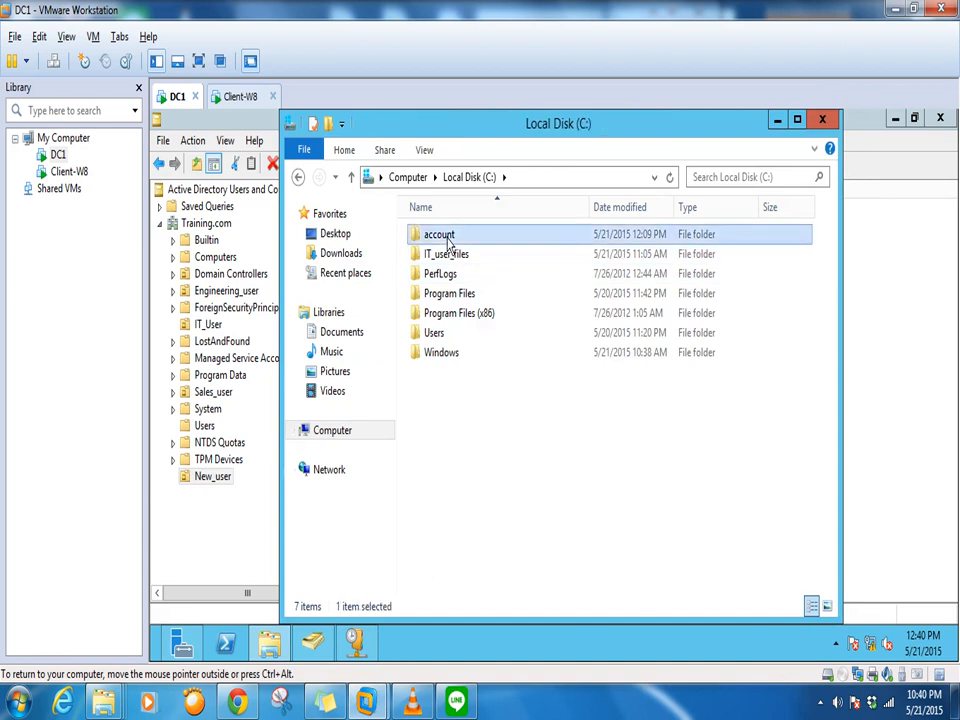
right_click(446, 321)
left_click(483, 442)
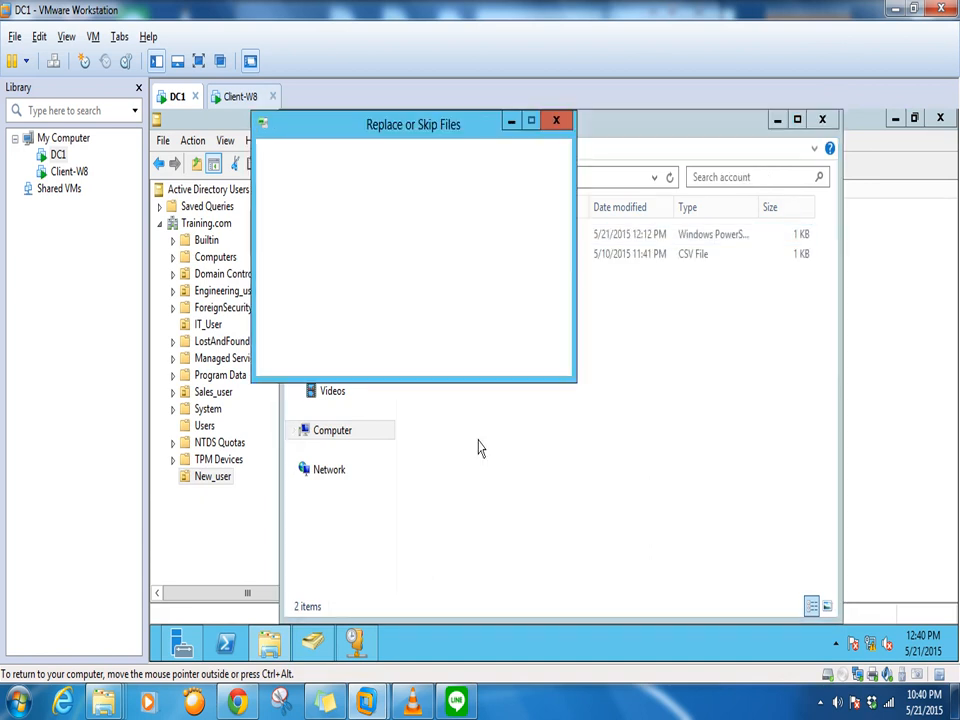
left_click(340, 234)
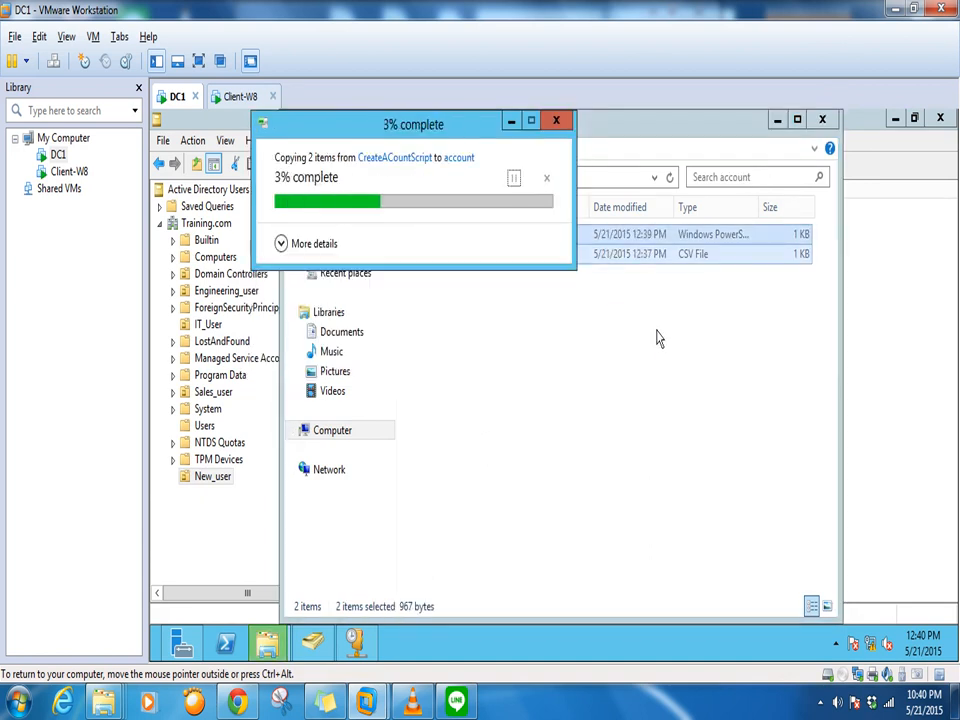
left_click(822, 119)
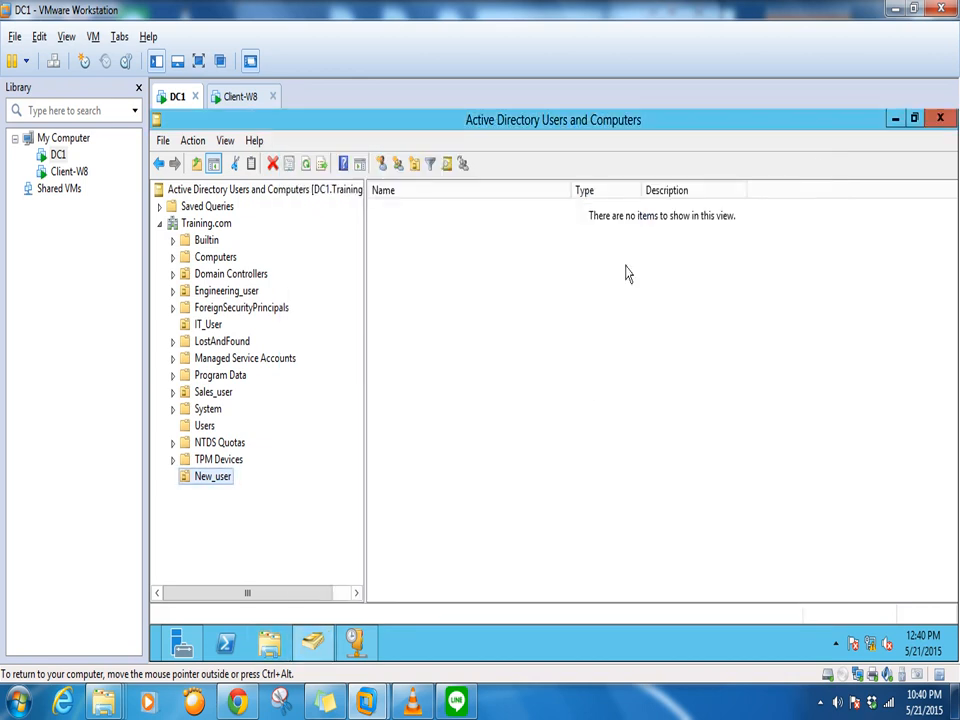
Select the New_user OU, then start Windows PowerShell as Administrator from the taskbar
left_click(226, 481)
left_click(503, 501)
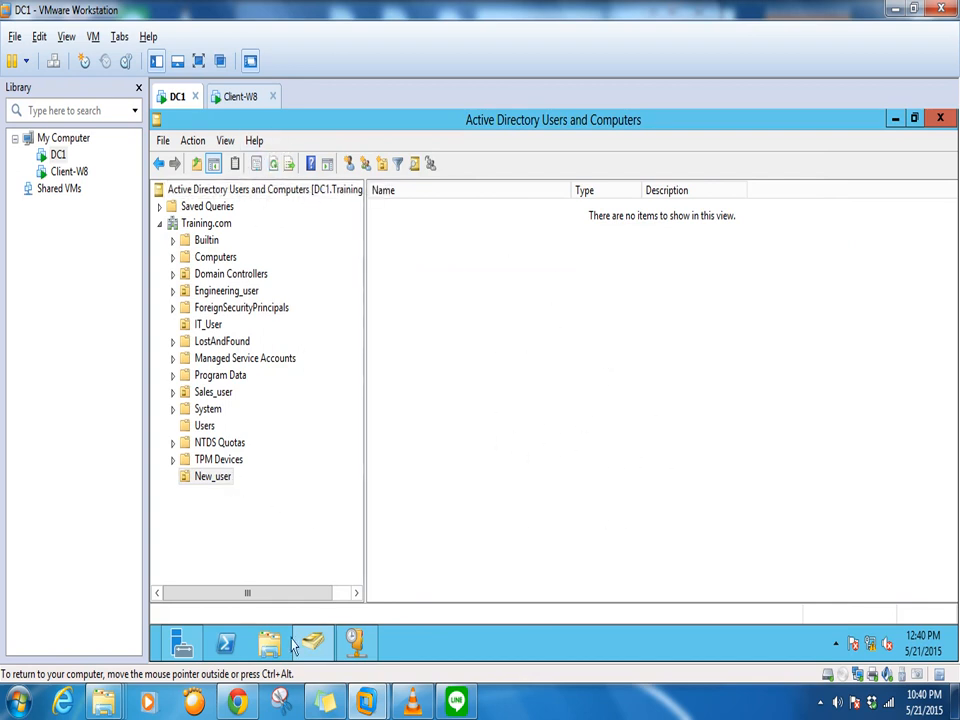
right_click(225, 643)
left_click(255, 504)
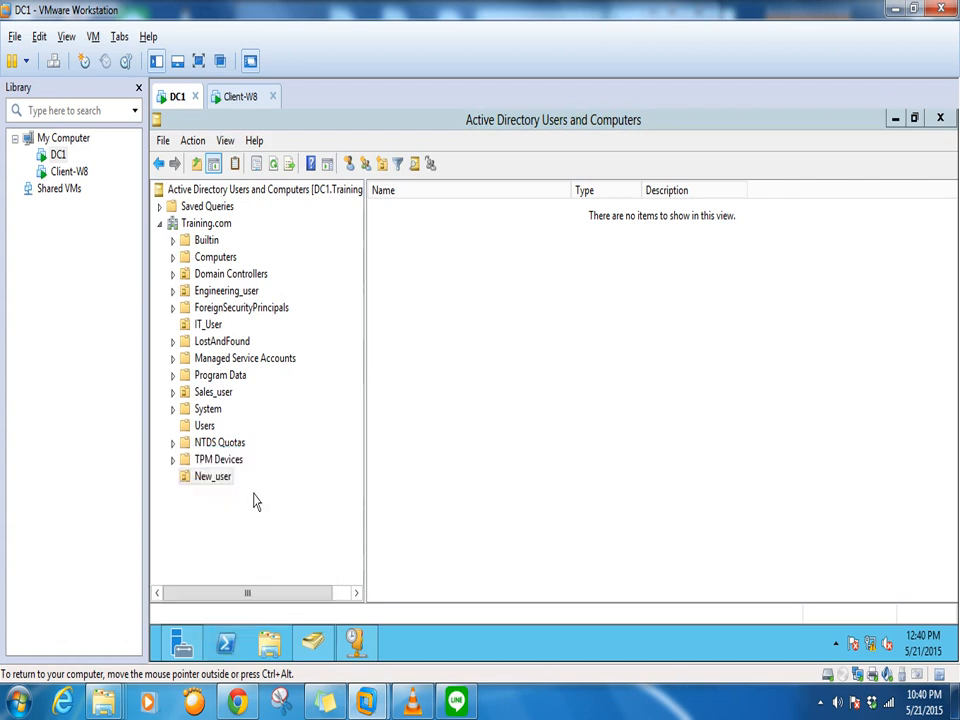
left_click(507, 396)
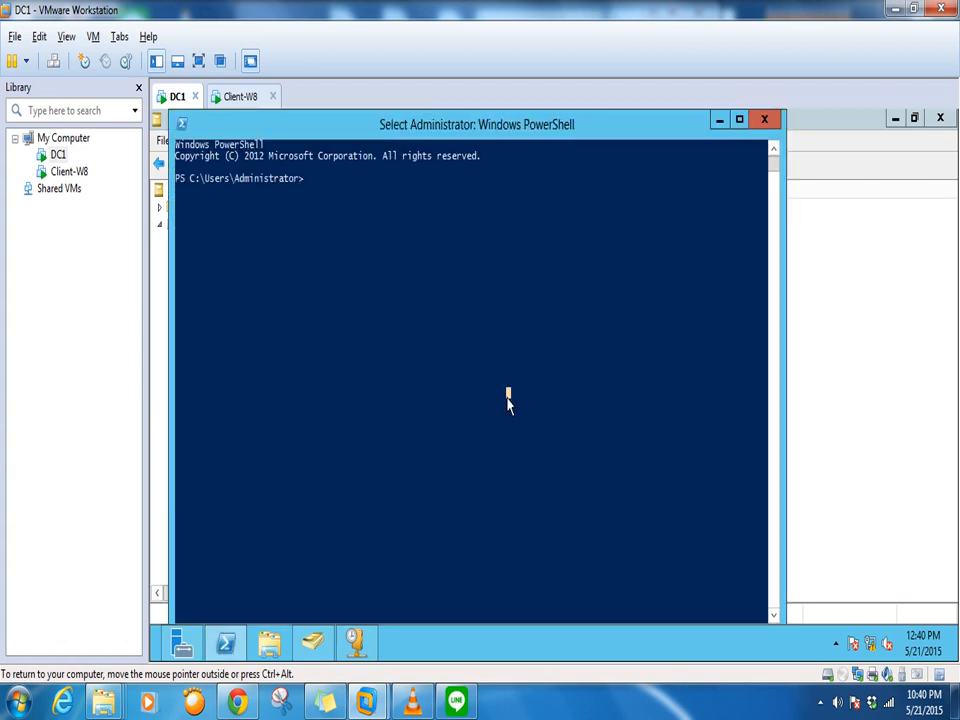
Enter Set-ExecutionPolicy RemoteSigned in the console using Tab completion and submit it
type("set")
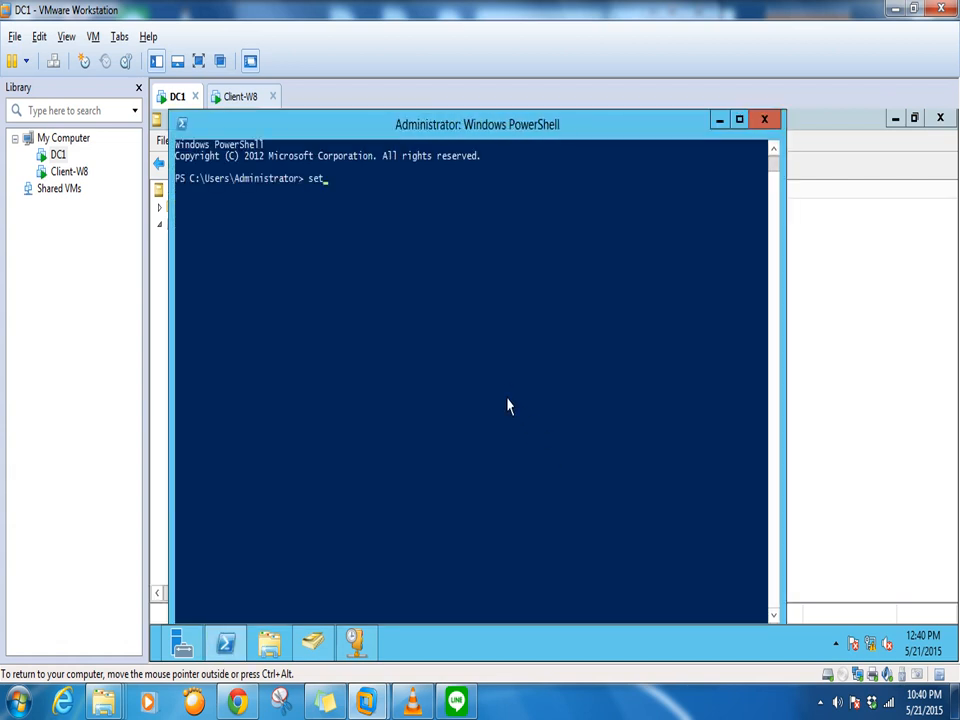
type("-ex")
key("Tab")
type("remote")
key("Tab")
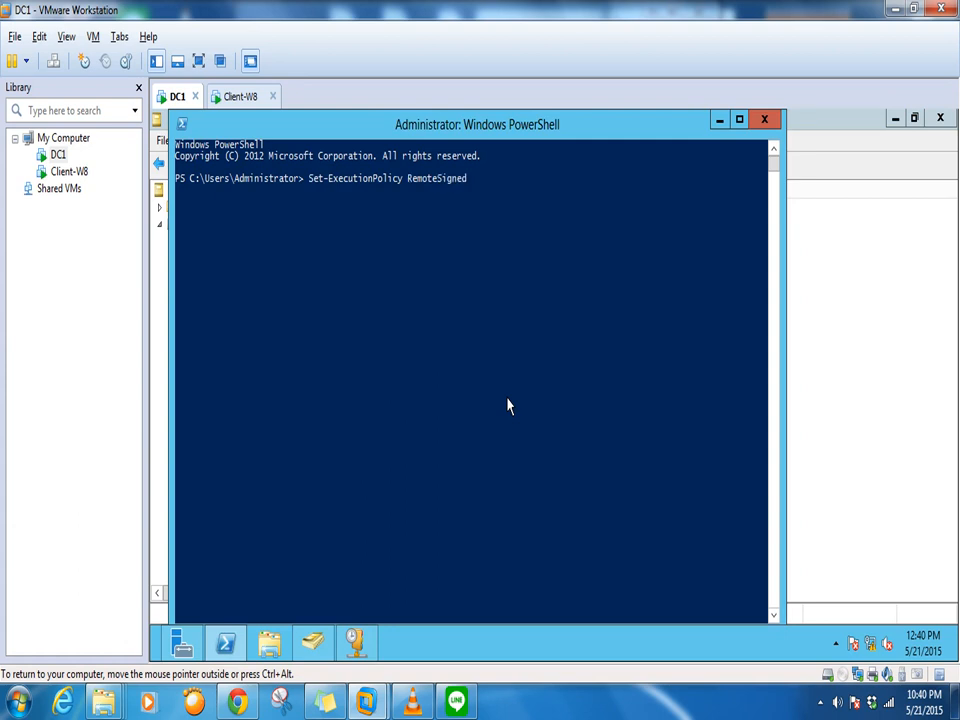
key("Return")
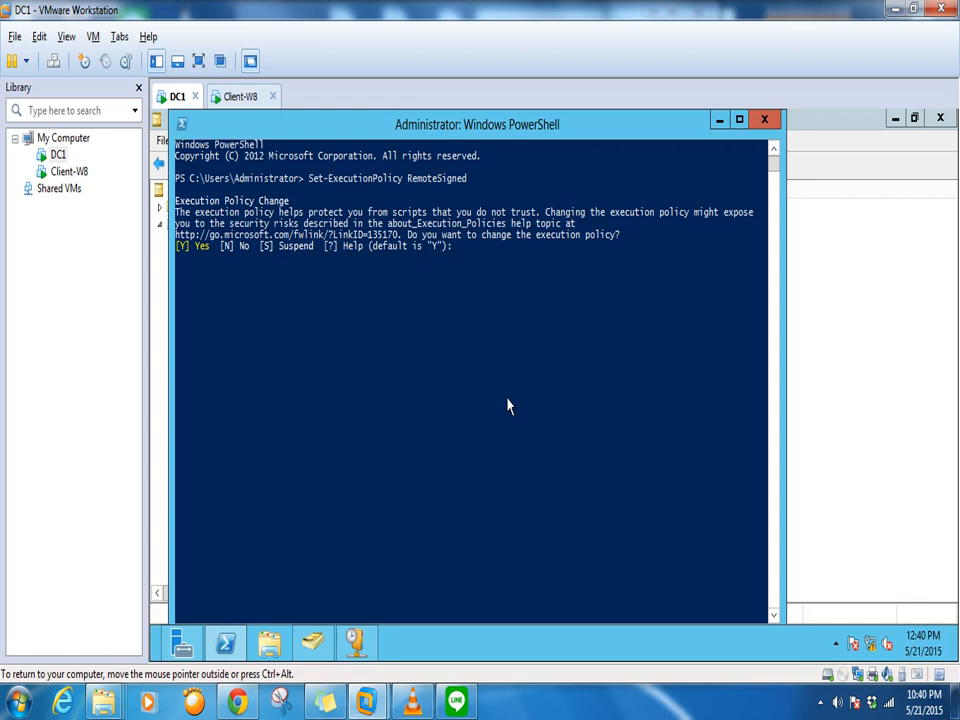
Search Google in a new Chrome tab for 'remote signed 2012'
left_click(238, 702)
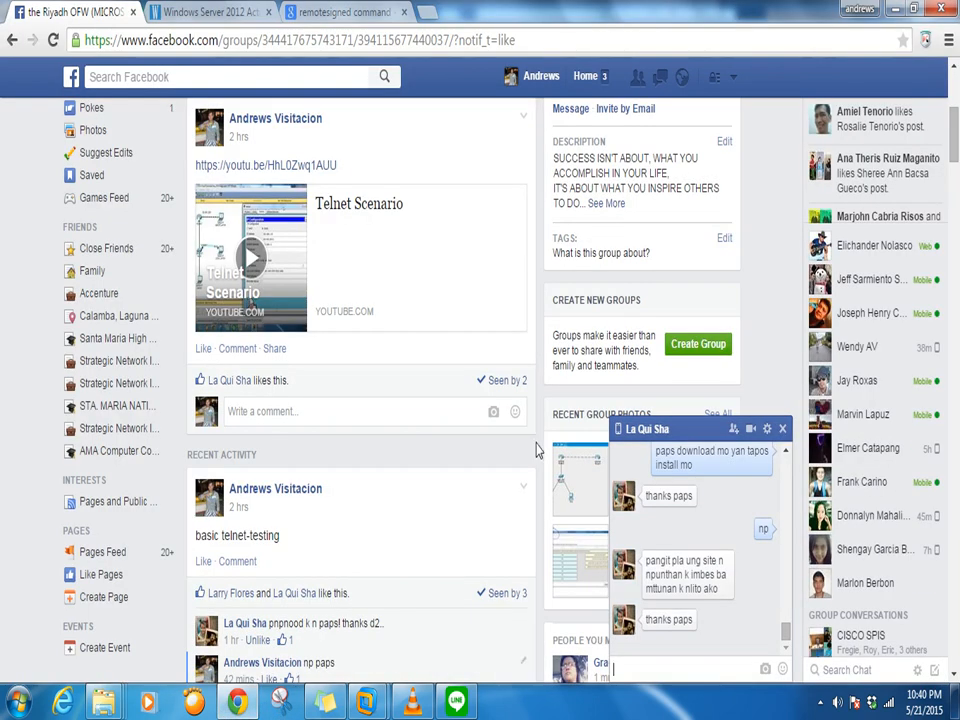
left_click(433, 16)
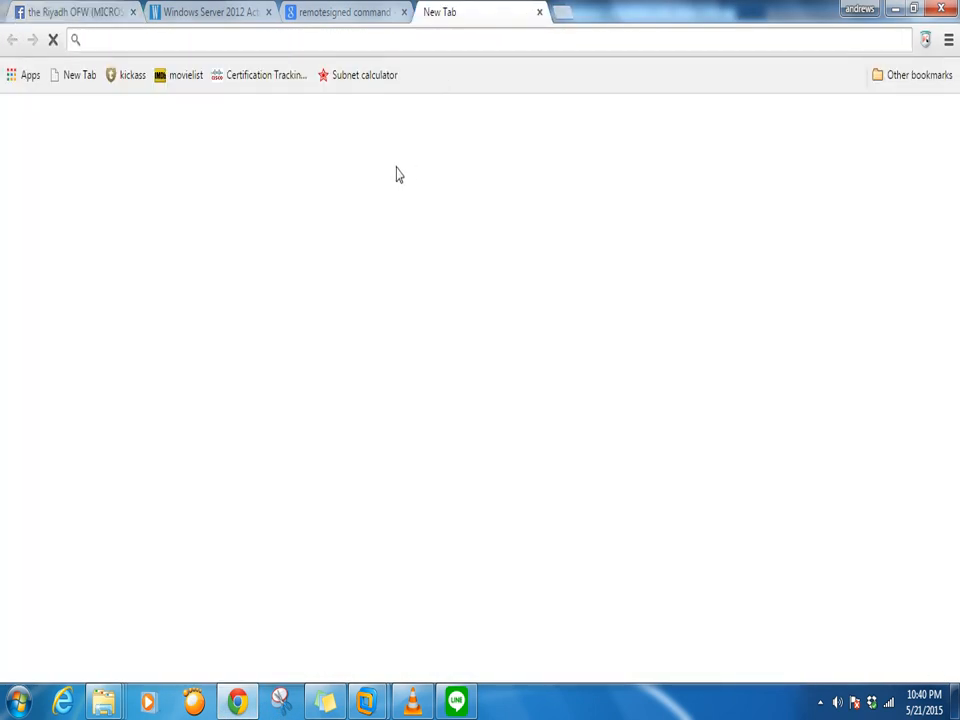
left_click(347, 375)
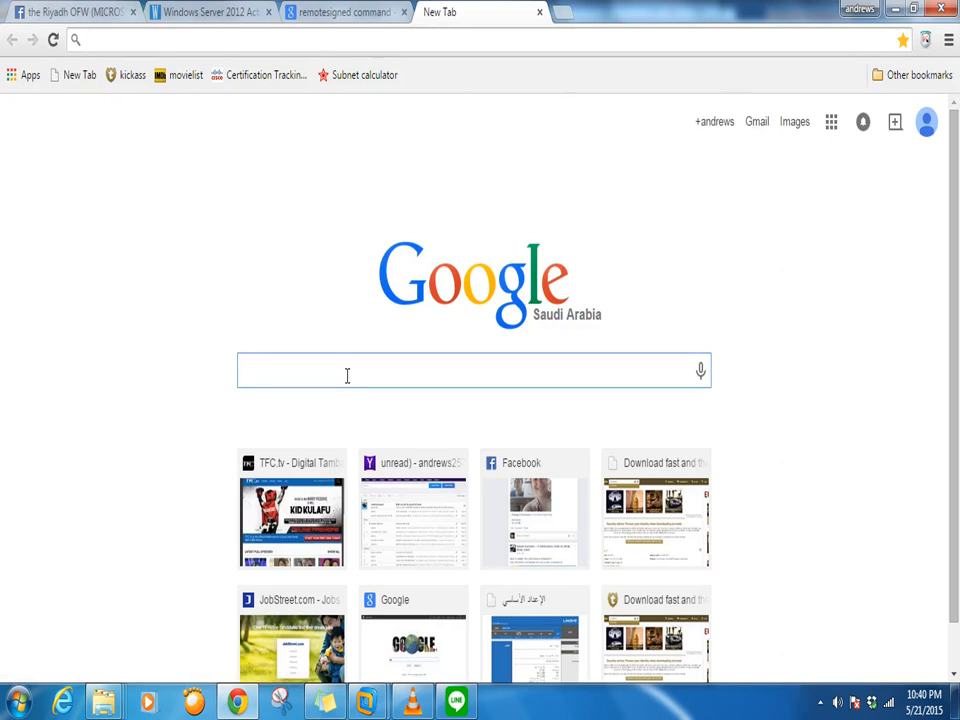
type("3 sig")
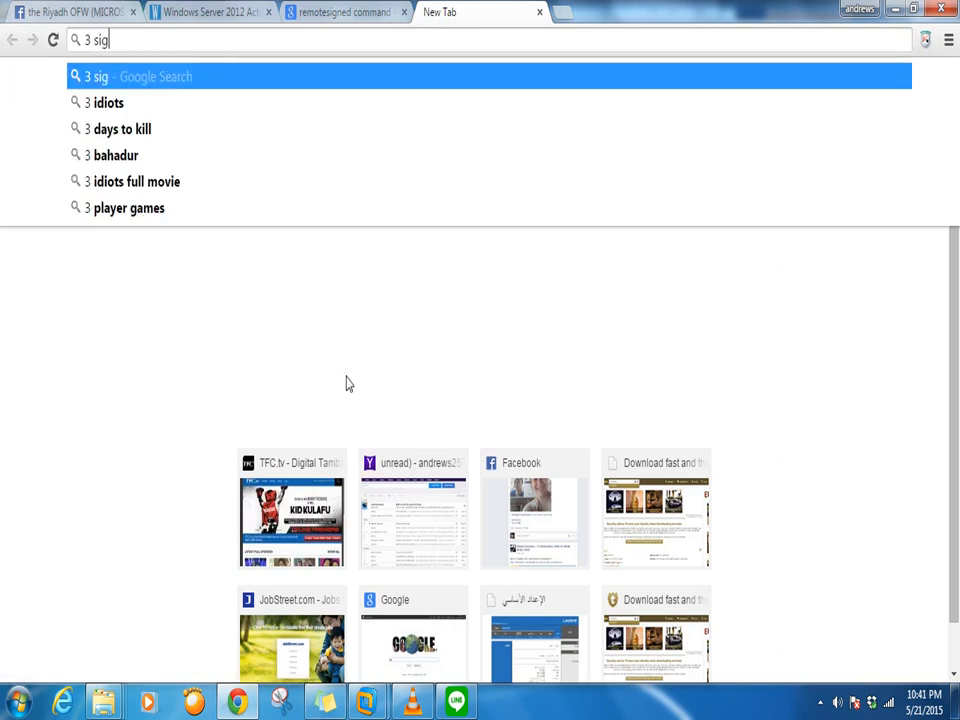
type("ned")
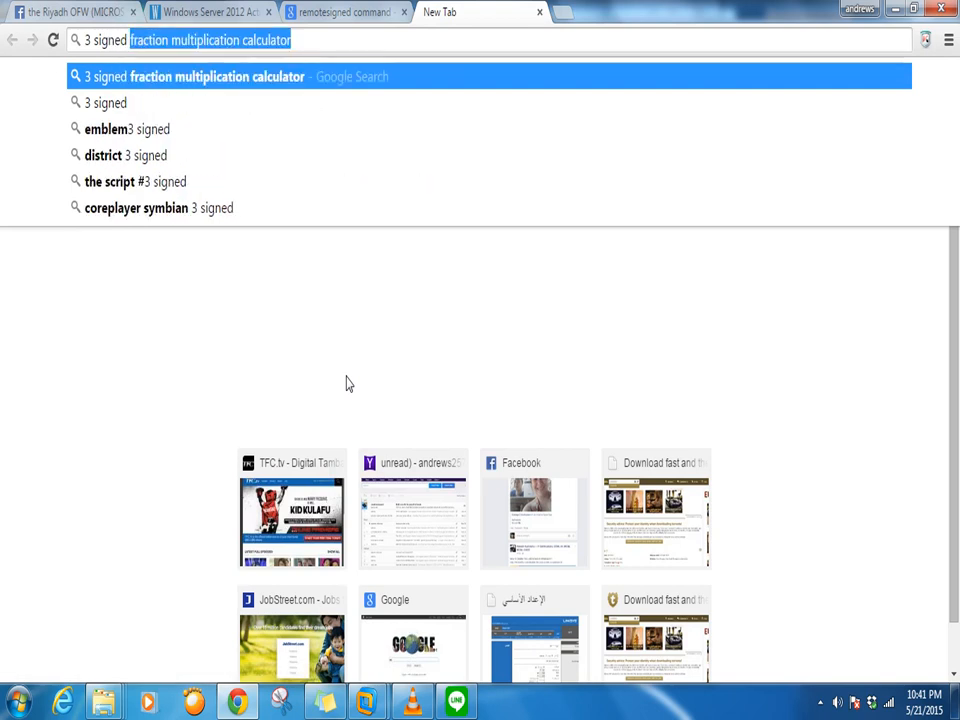
type(" 2012")
key("Return")
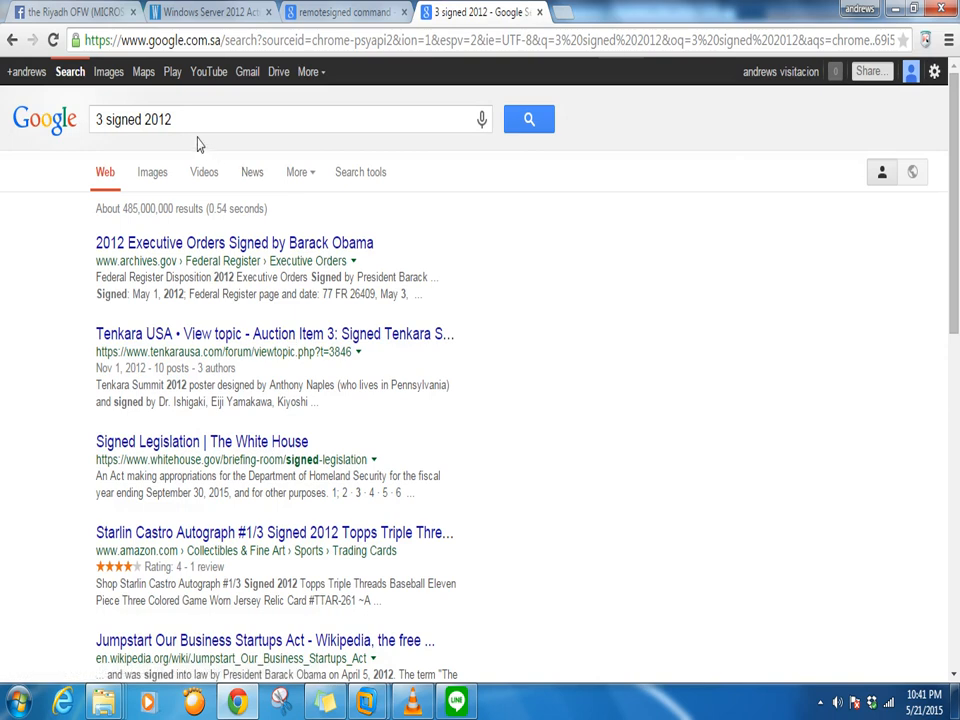
left_click_drag(104, 119, 13, 120)
type("remo")
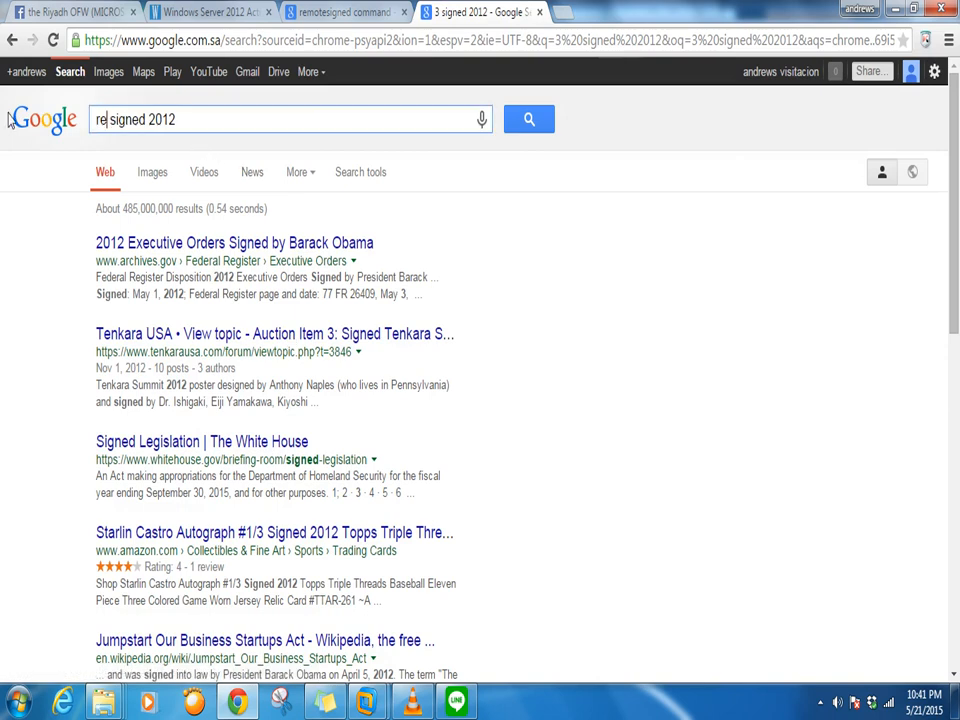
key("Return")
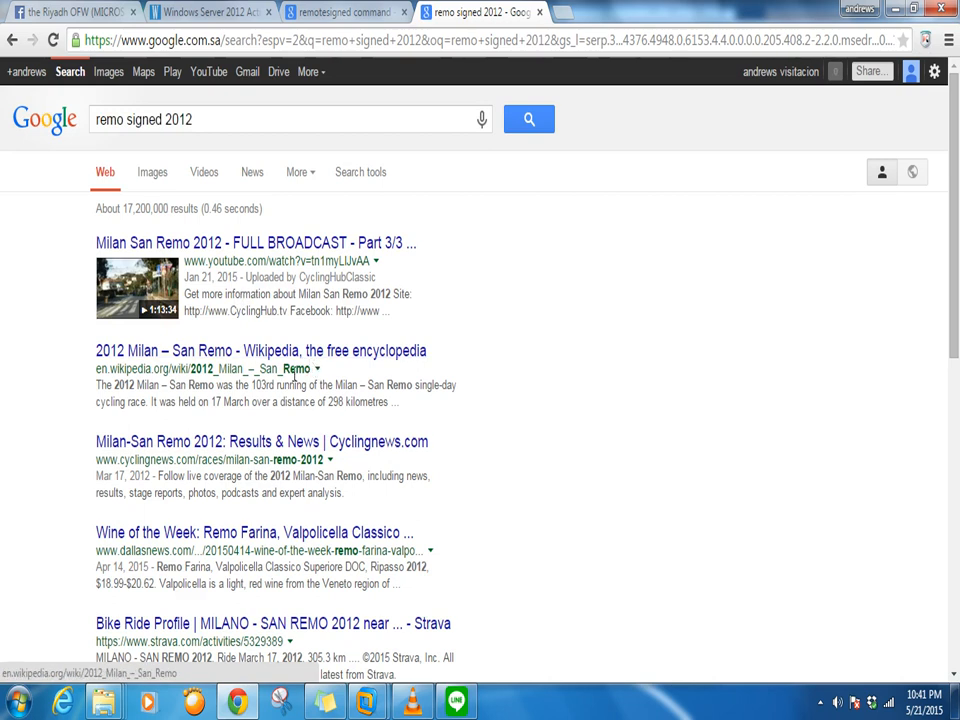
left_click(126, 119)
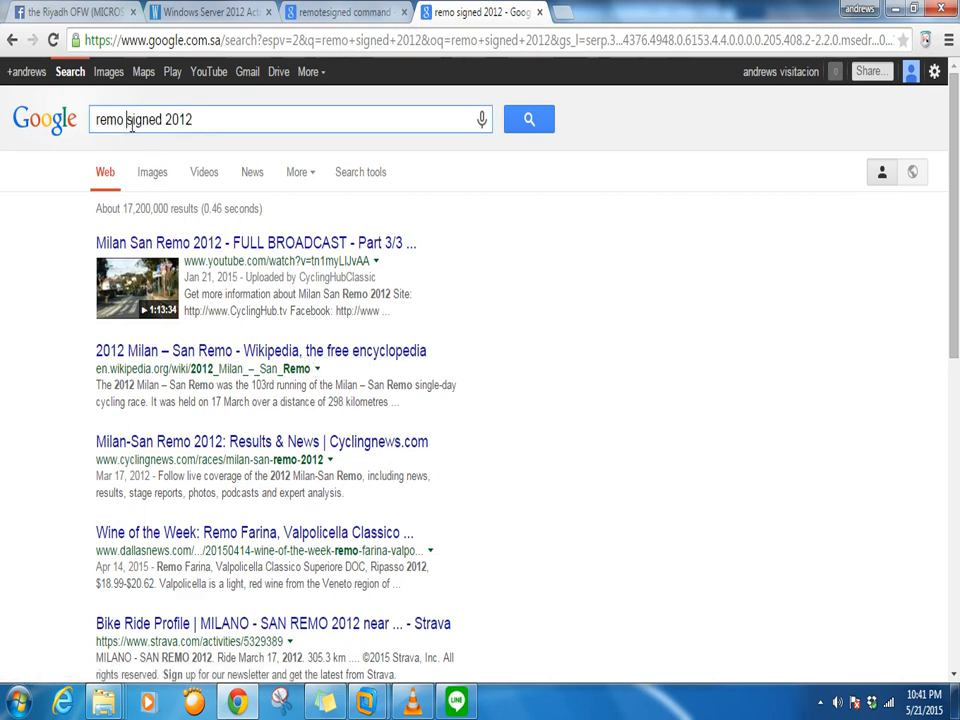
type("te")
key("Return")
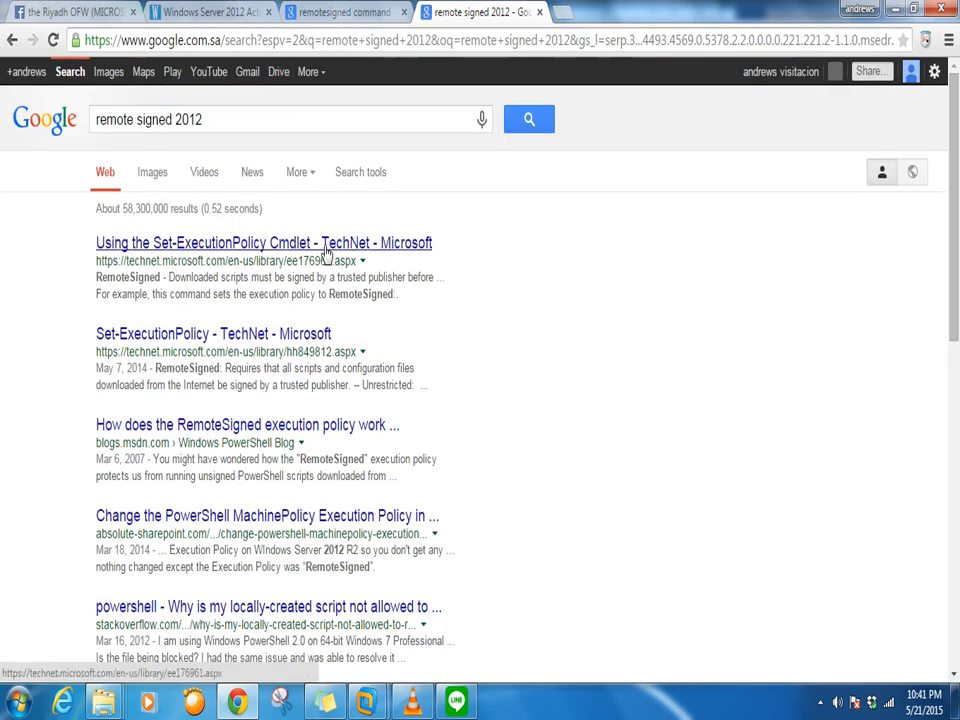
Open TechNet's Set-ExecutionPolicy article and read its list of four execution policies
left_click(328, 250)
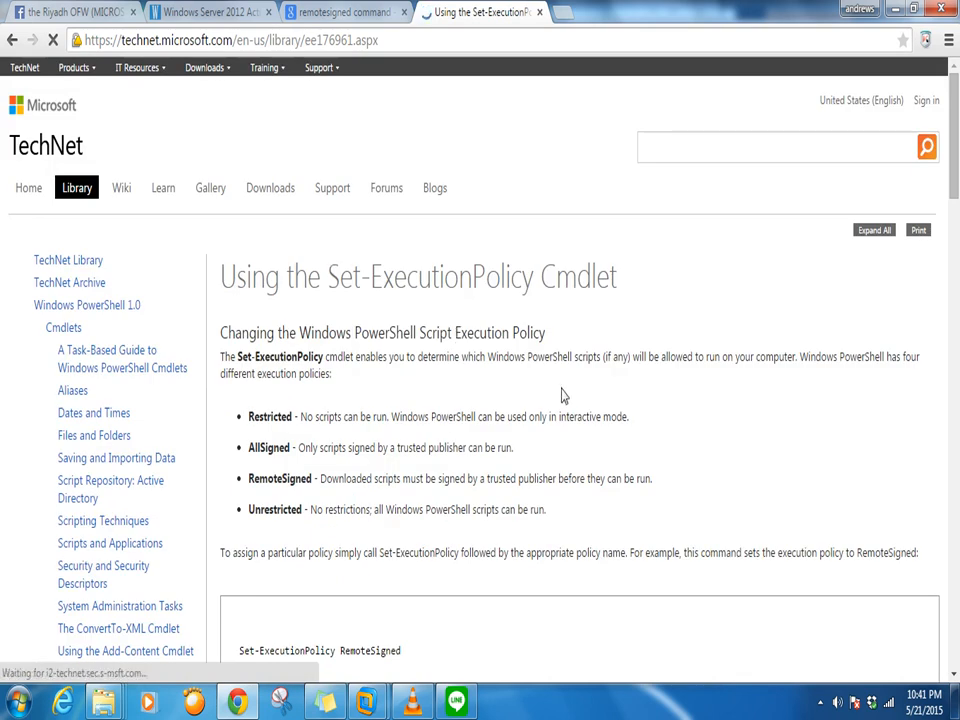
scroll(525, 338, "down", 5)
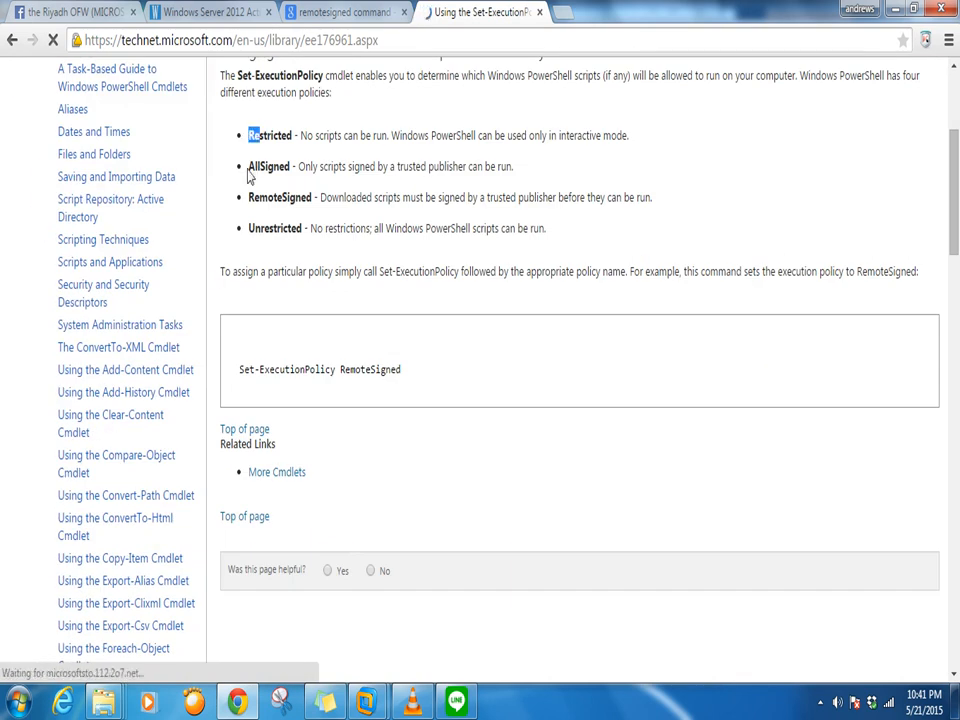
left_click_drag(250, 166, 313, 175)
left_click_drag(249, 197, 277, 198)
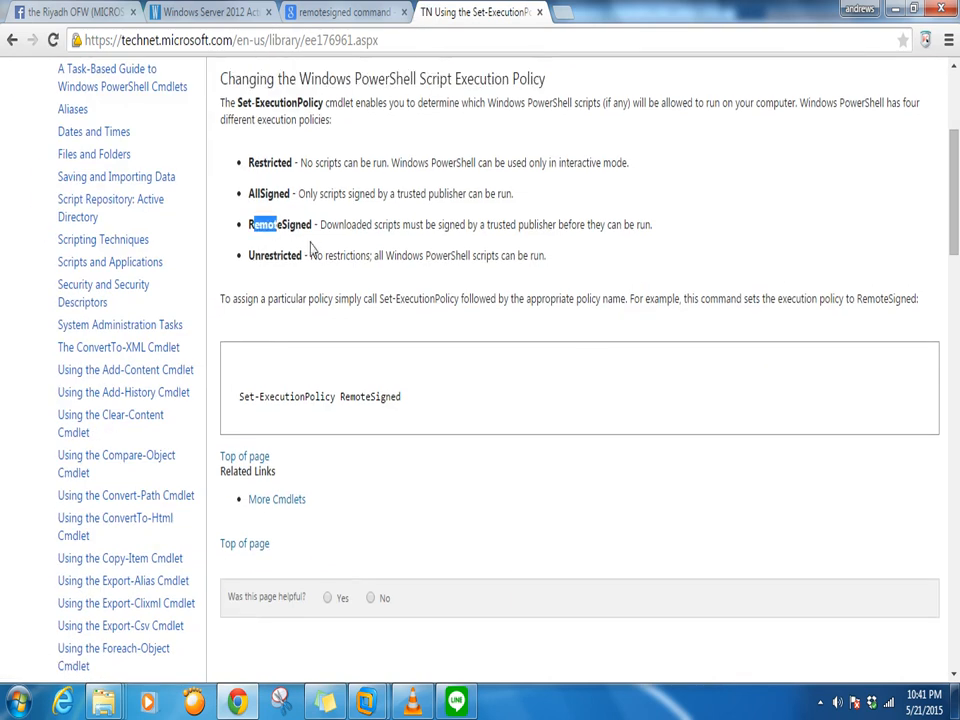
left_click_drag(244, 162, 628, 360)
left_click(615, 432)
Confirm the execution policy change with Y in DC1's PowerShell and reposition the window
mouse_move(366, 700)
left_click(290, 600)
left_click(503, 333)
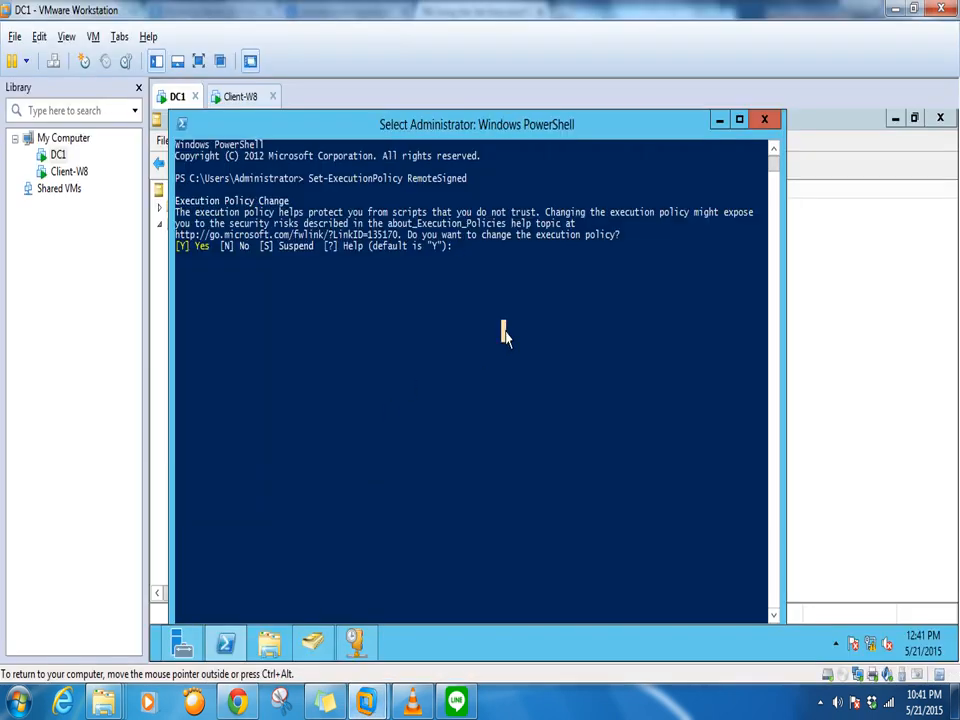
type("y")
key("Return")
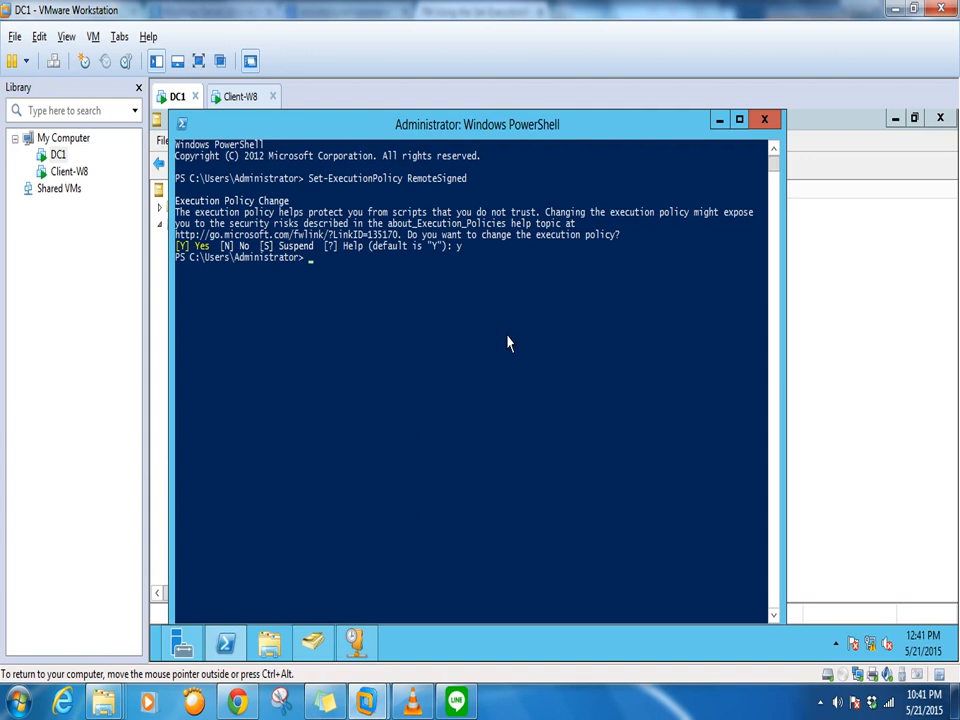
left_click_drag(545, 140, 809, 190)
left_click_drag(630, 182, 680, 131)
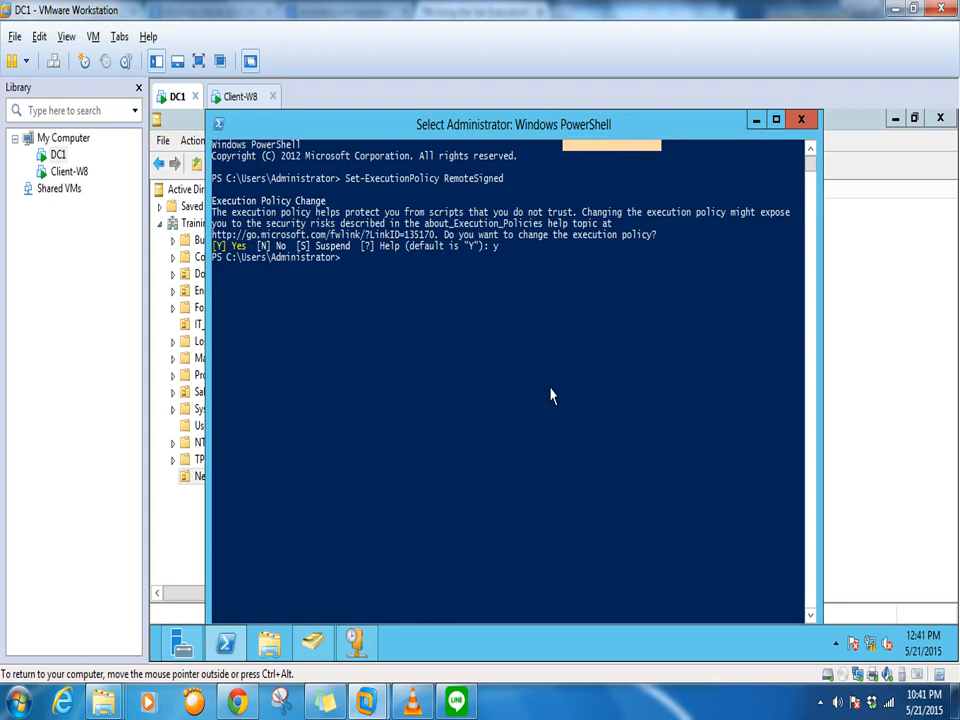
Move into C:\account, list its contents, and run the .\1.ps1 import script
type("cd")
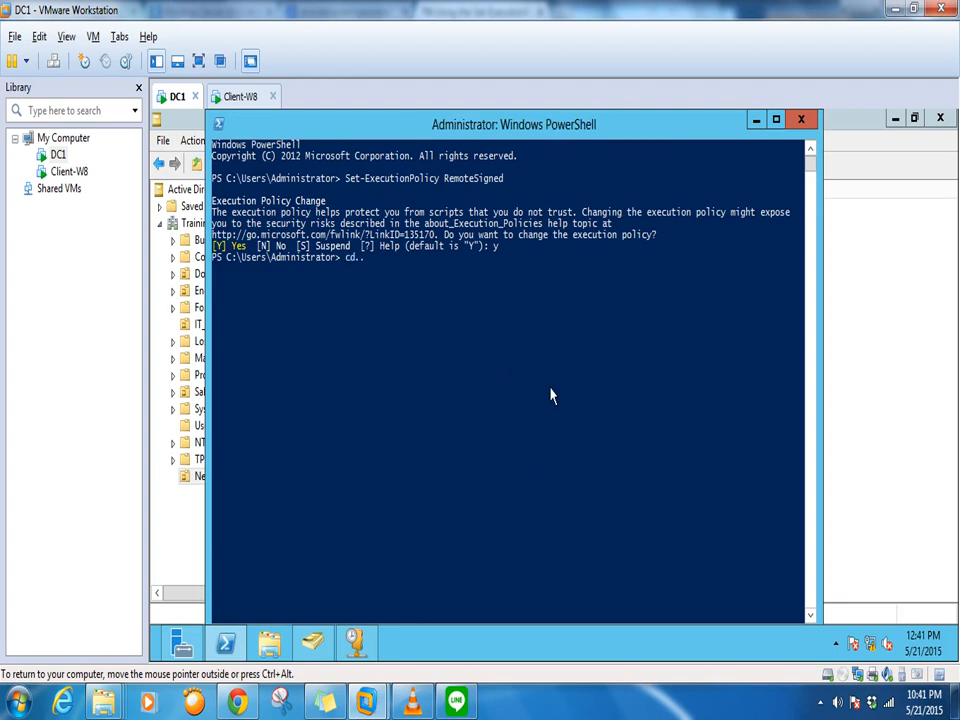
type("..")
key("Return")
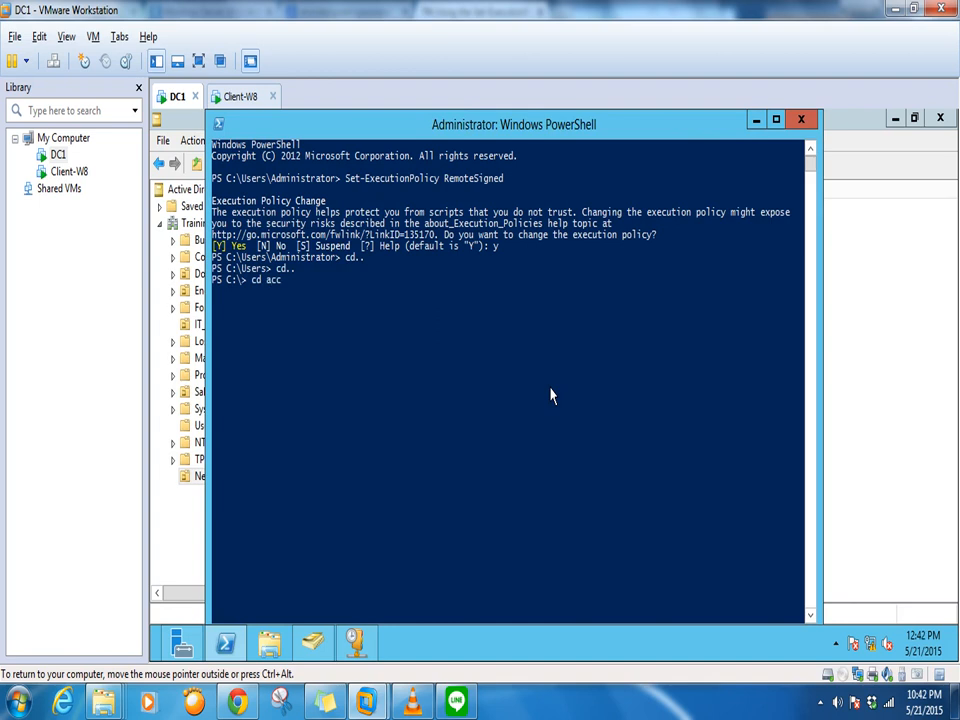
type("nt")
key("Return")
key("Return")
key("Return")
key("Return")
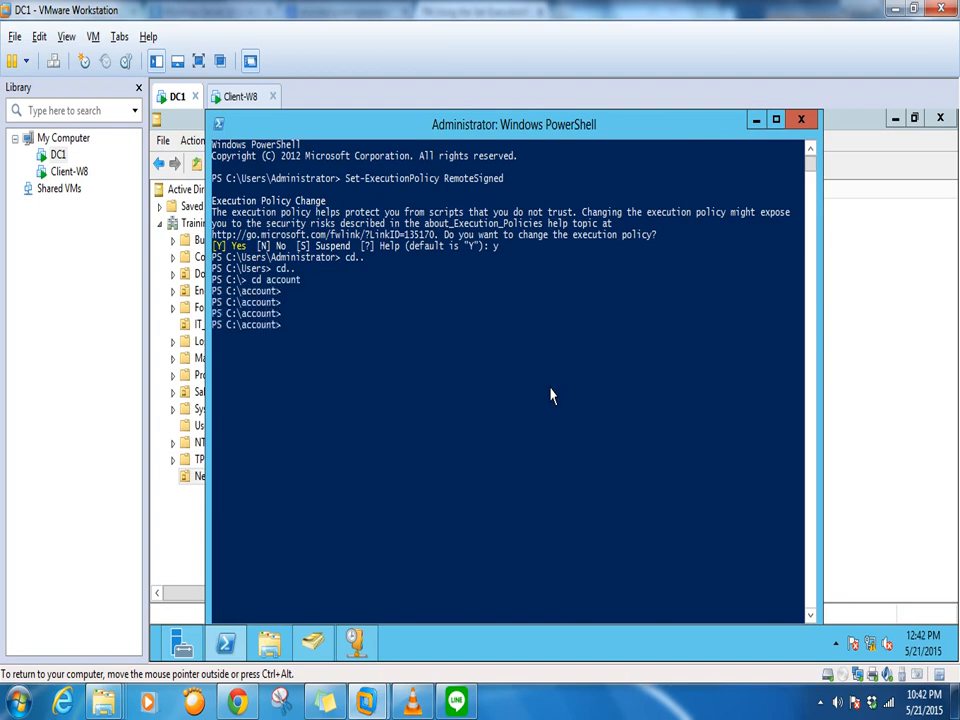
key("Return")
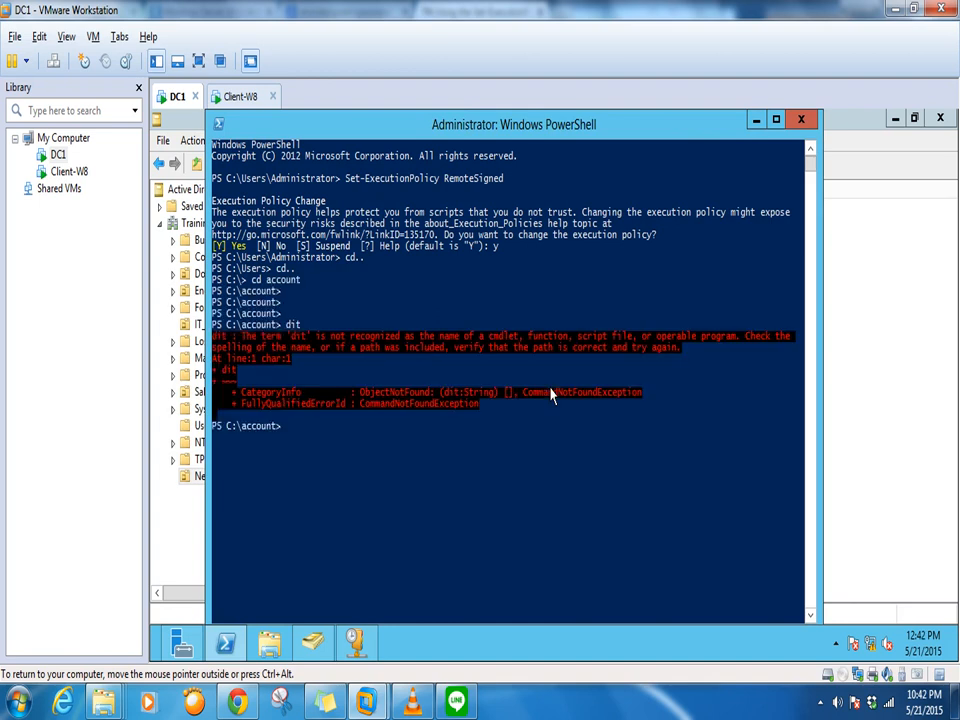
type("dir")
key("Return")
key("Return")
key("Return")
key("Return")
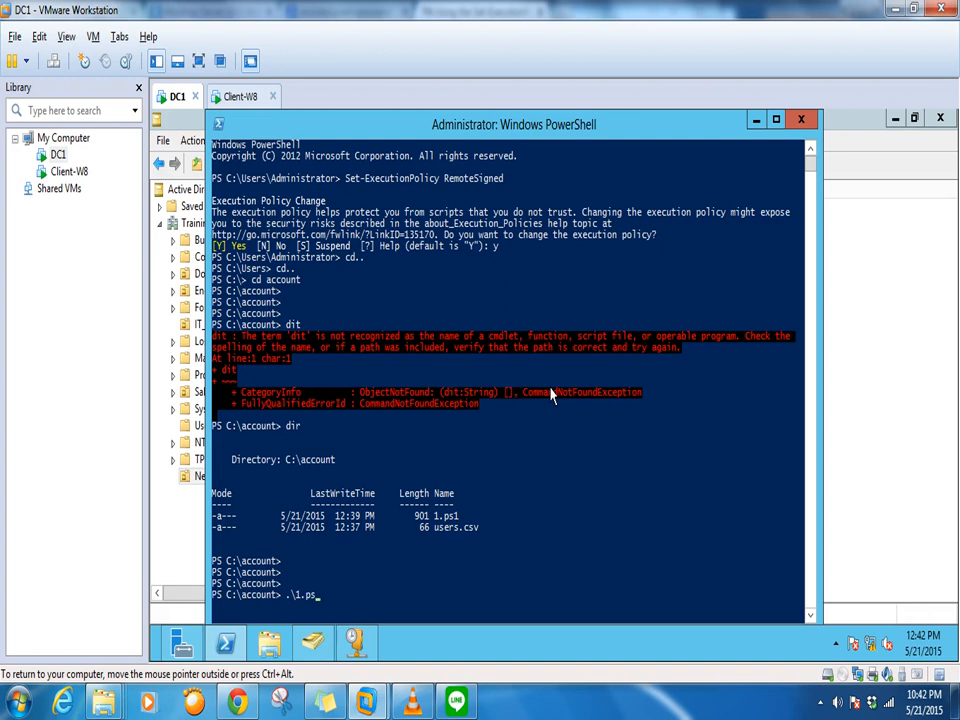
key("Return")
Refresh the New_user OU in Active Directory Users and Computers and minimize the DHCP console
left_click(884, 387)
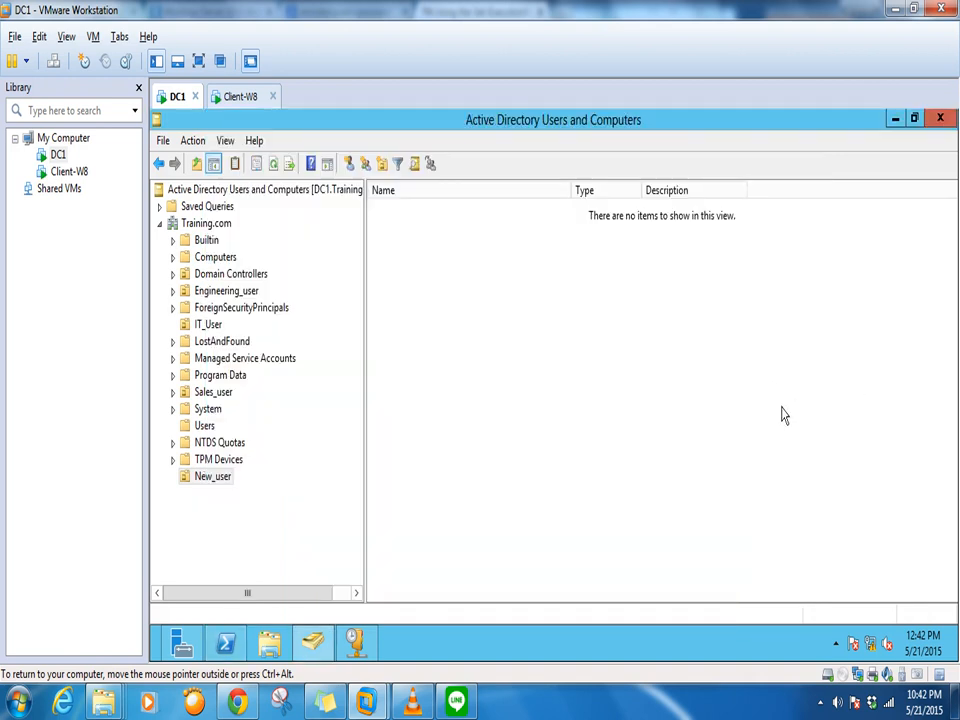
left_click(274, 164)
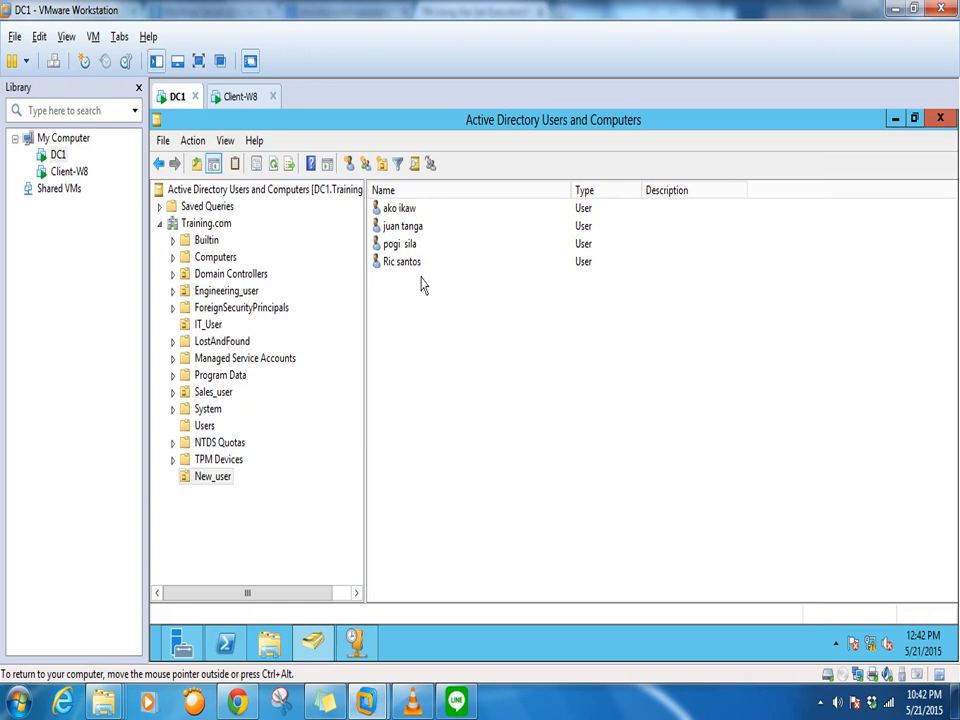
left_click(249, 100)
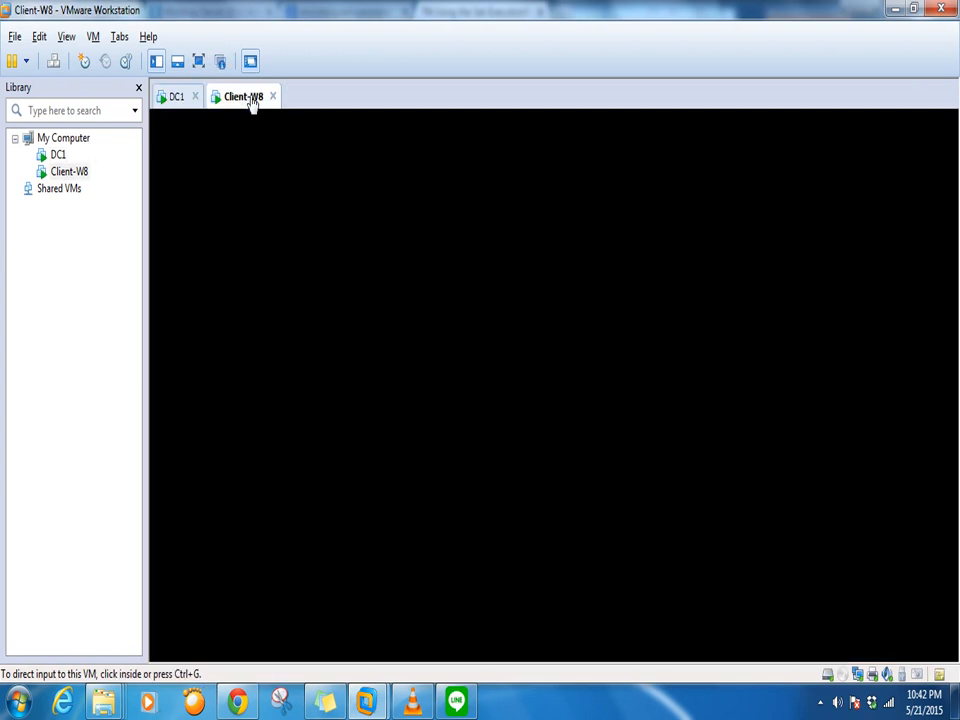
left_click(173, 100)
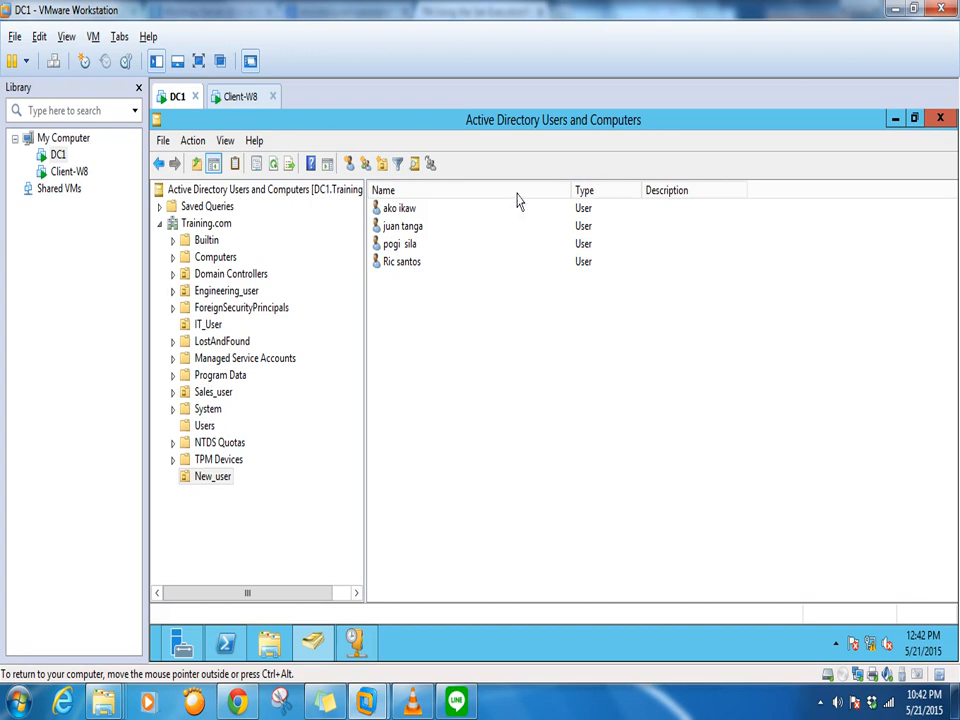
left_click(367, 630)
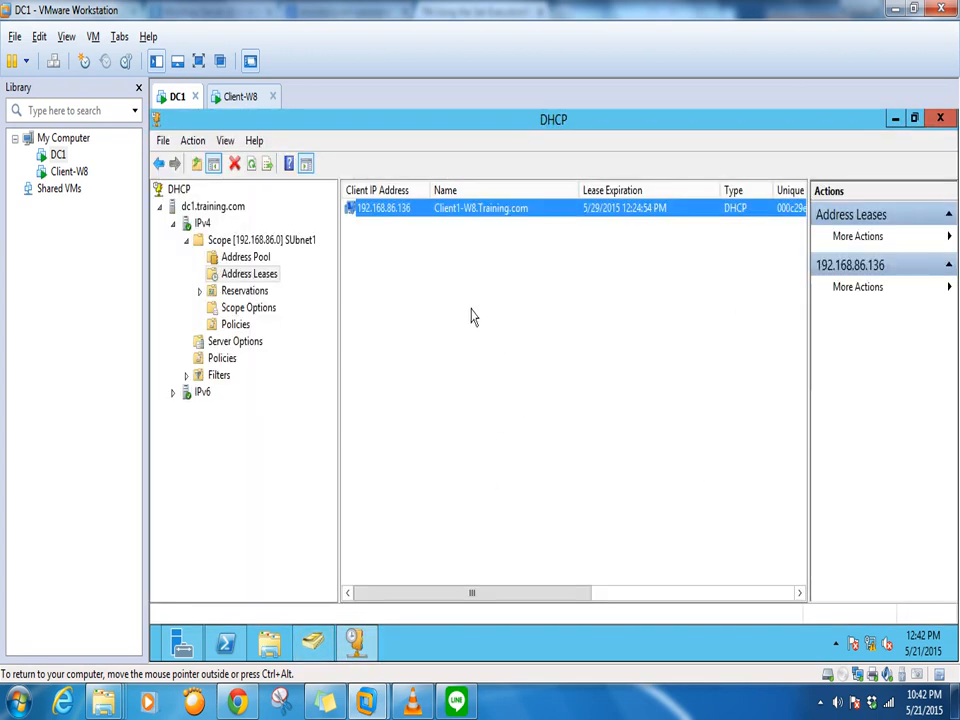
left_click(895, 119)
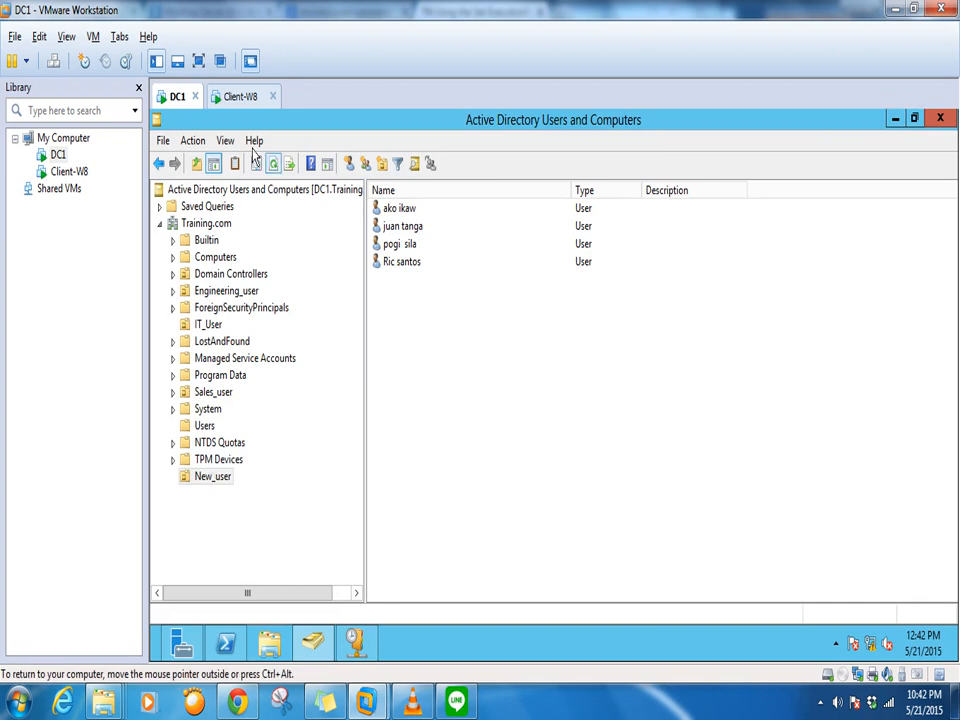
left_click(240, 97)
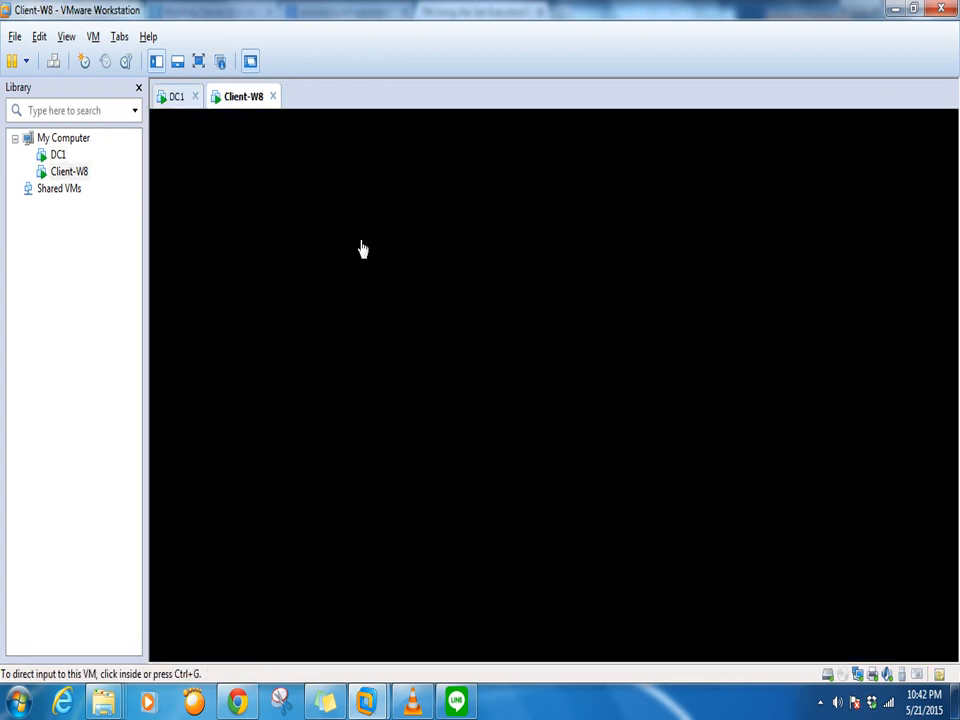
left_click(170, 96)
Check the Computers container and New_user's four imported users, then switch to Client-W8
left_click(225, 643)
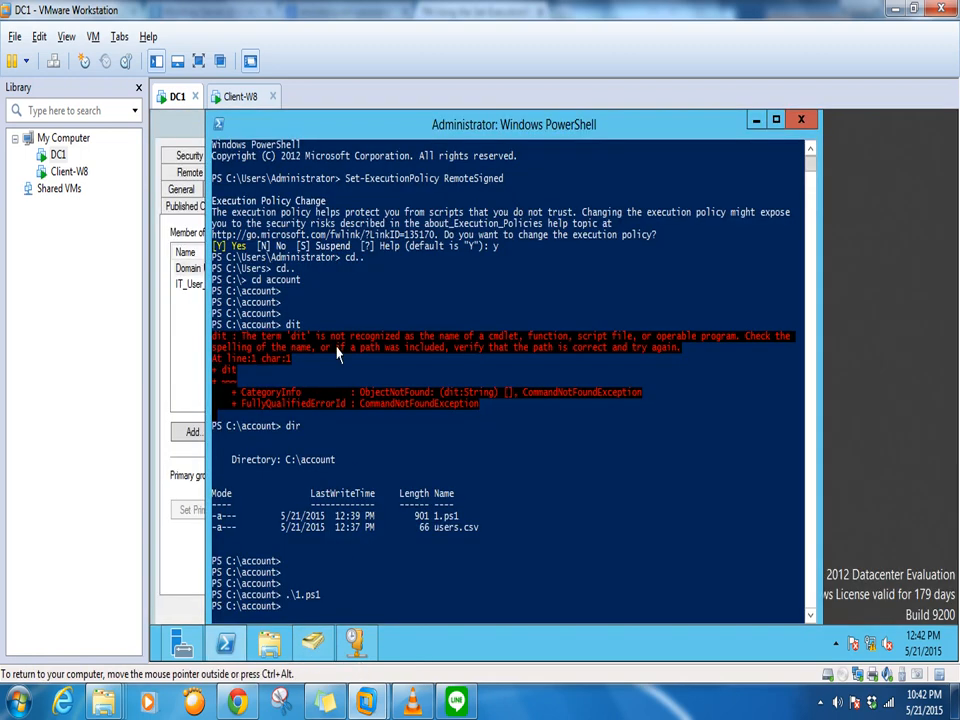
left_click(313, 646)
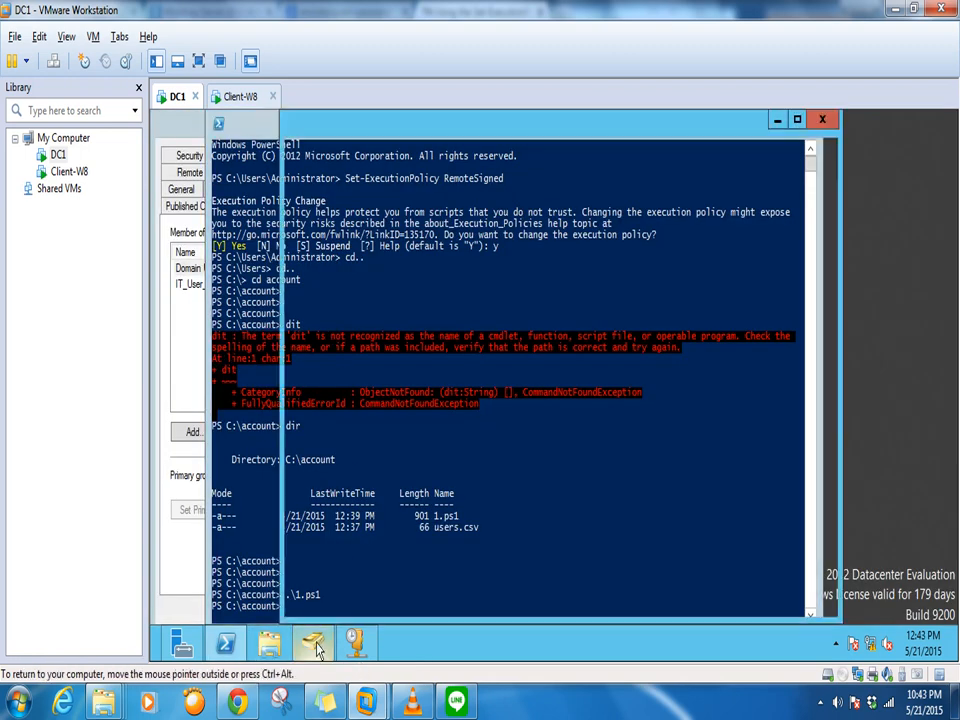
left_click(212, 257)
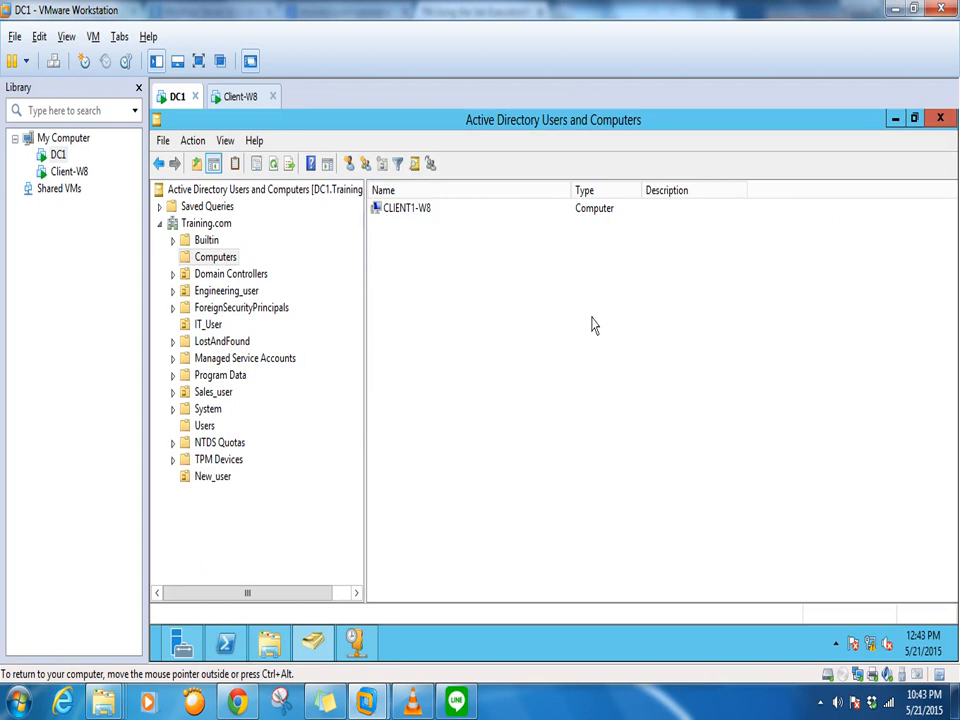
left_click(226, 97)
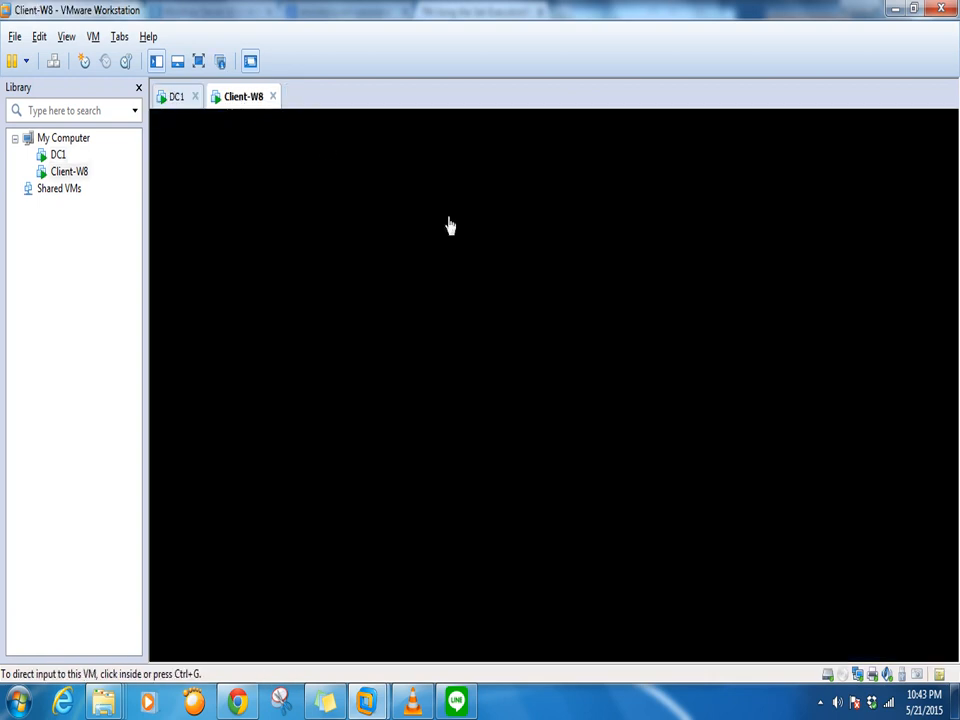
left_click(176, 99)
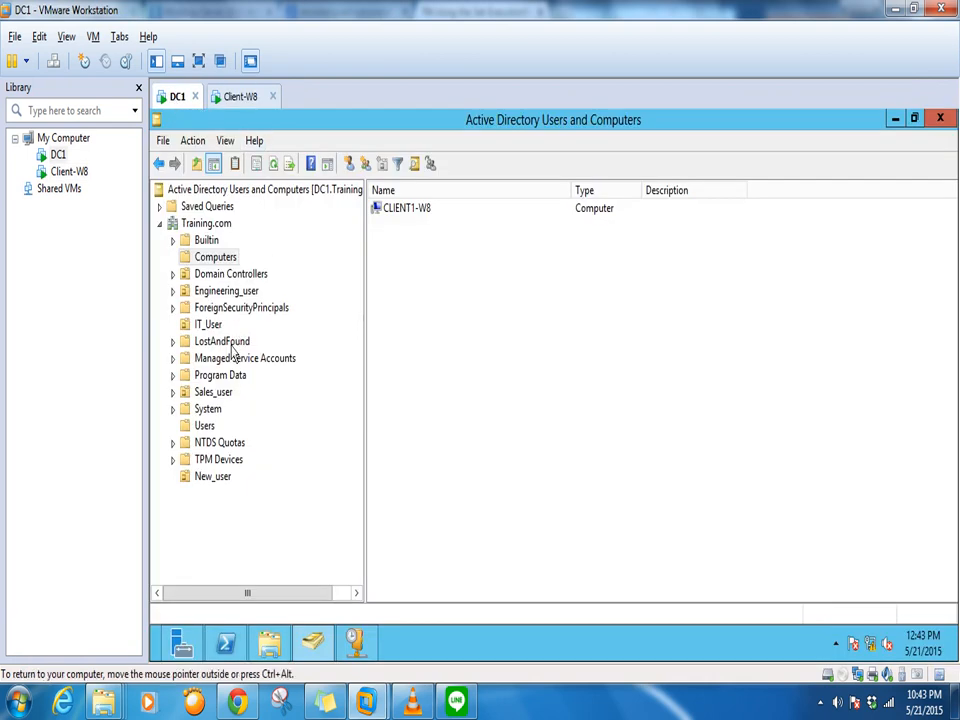
left_click(215, 478)
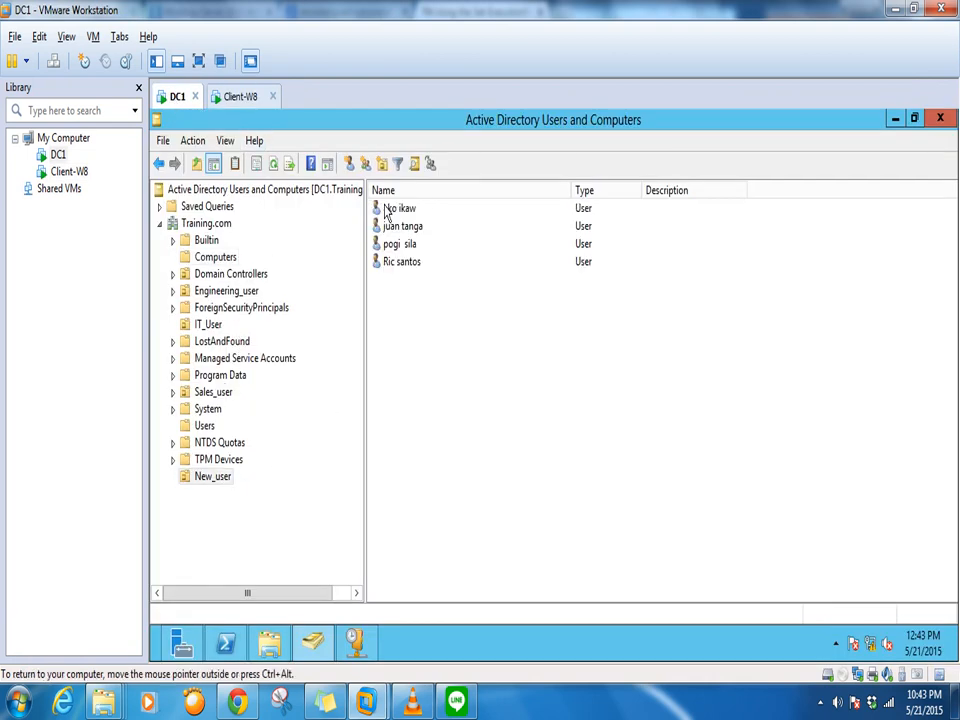
left_click(237, 98)
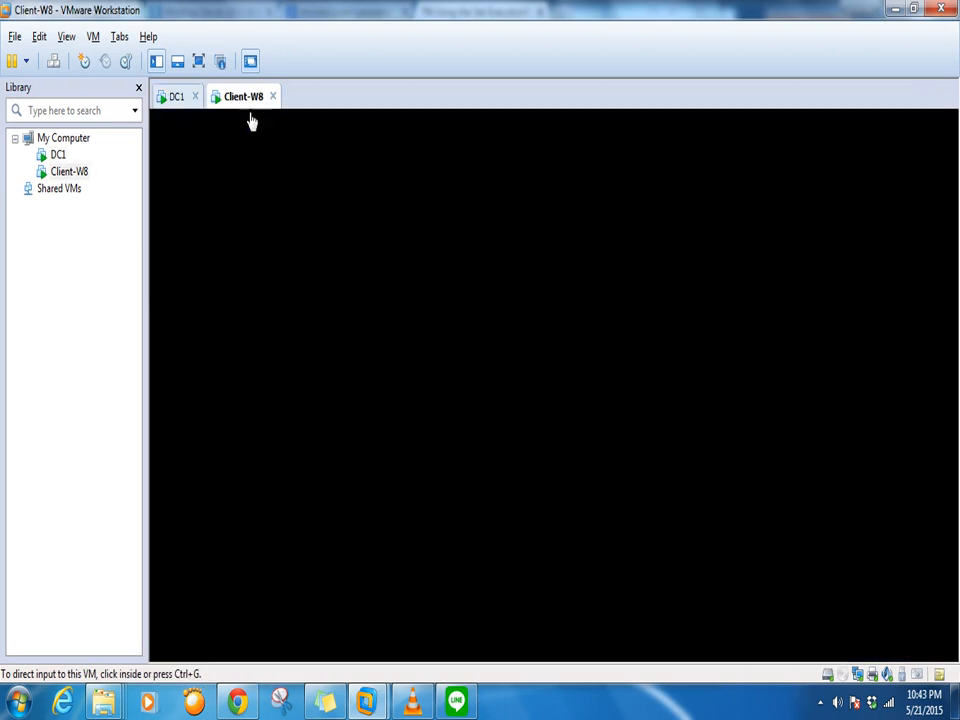
Send Ctrl+Alt+Del to Client-W8 and go back to the user account list
left_click(93, 36)
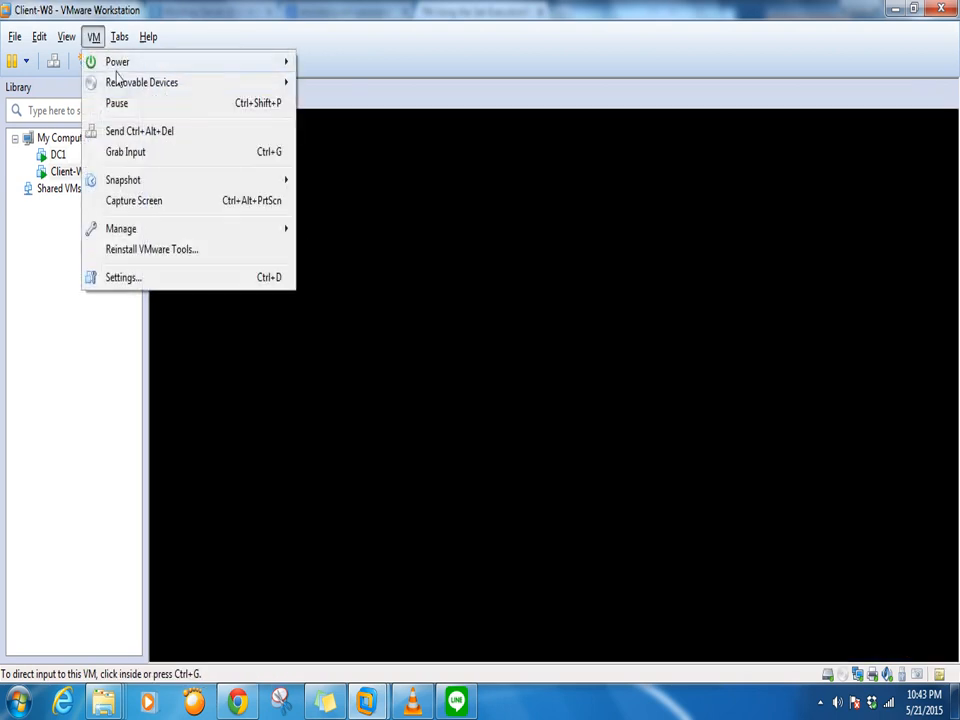
left_click(137, 131)
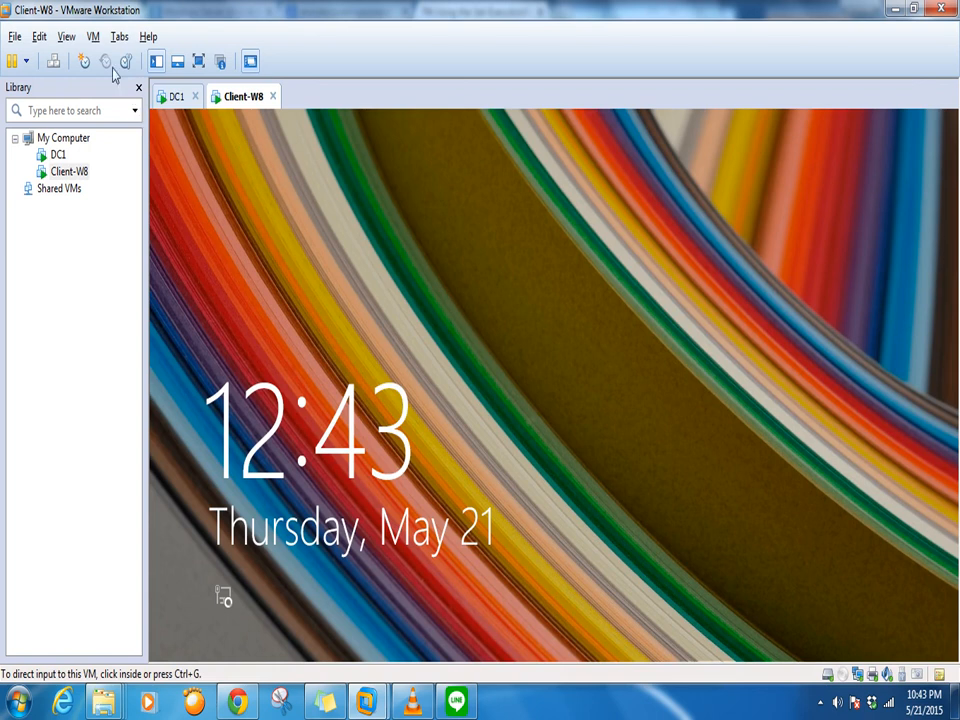
left_click(93, 37)
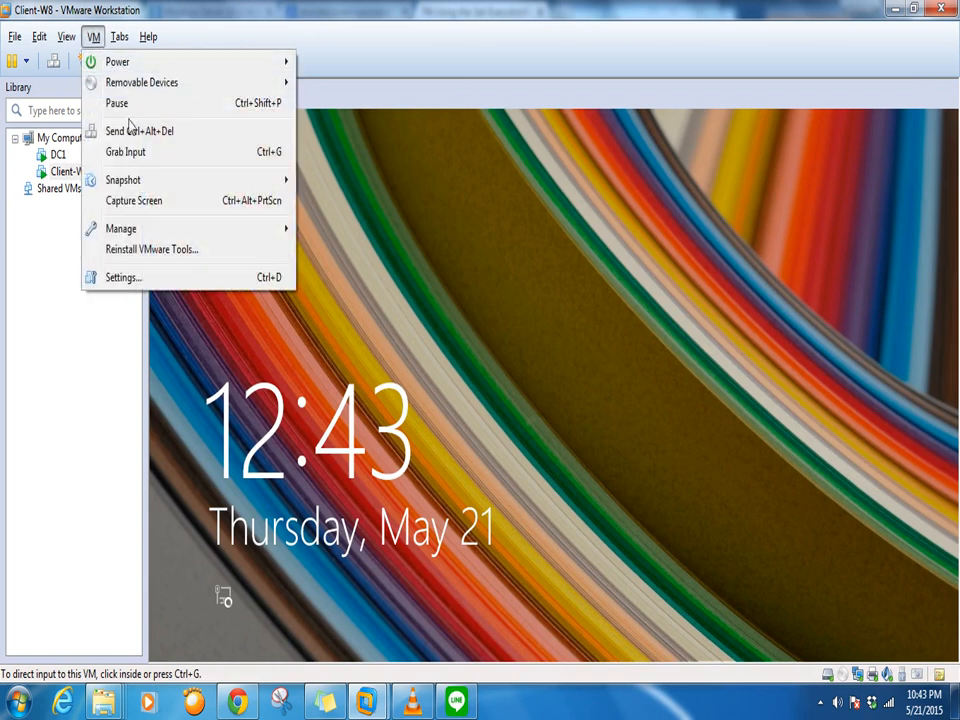
left_click(137, 131)
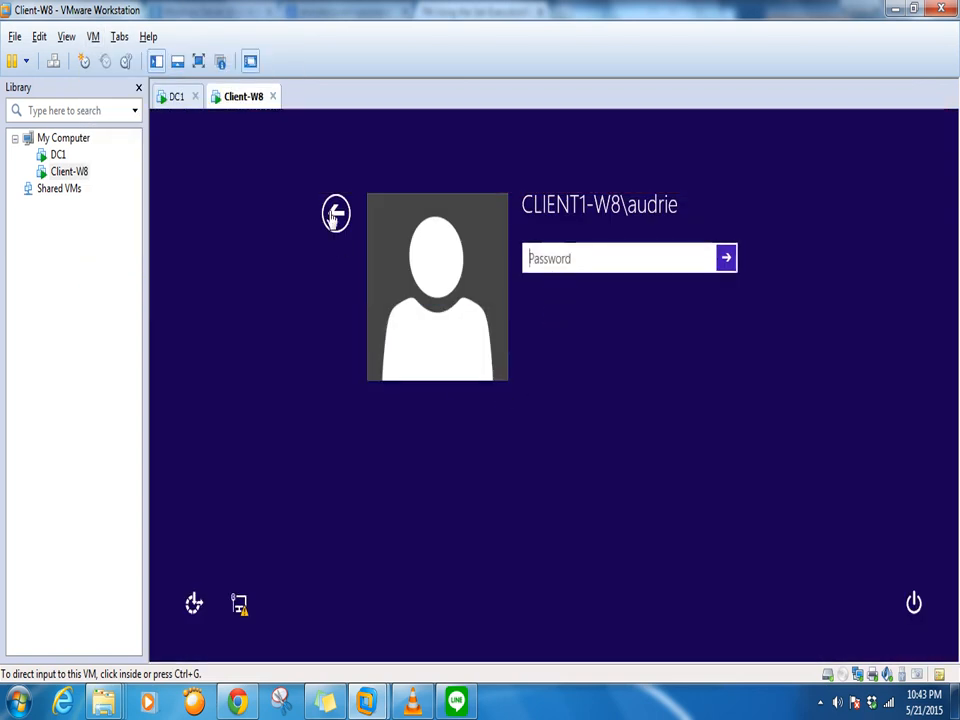
left_click(338, 214)
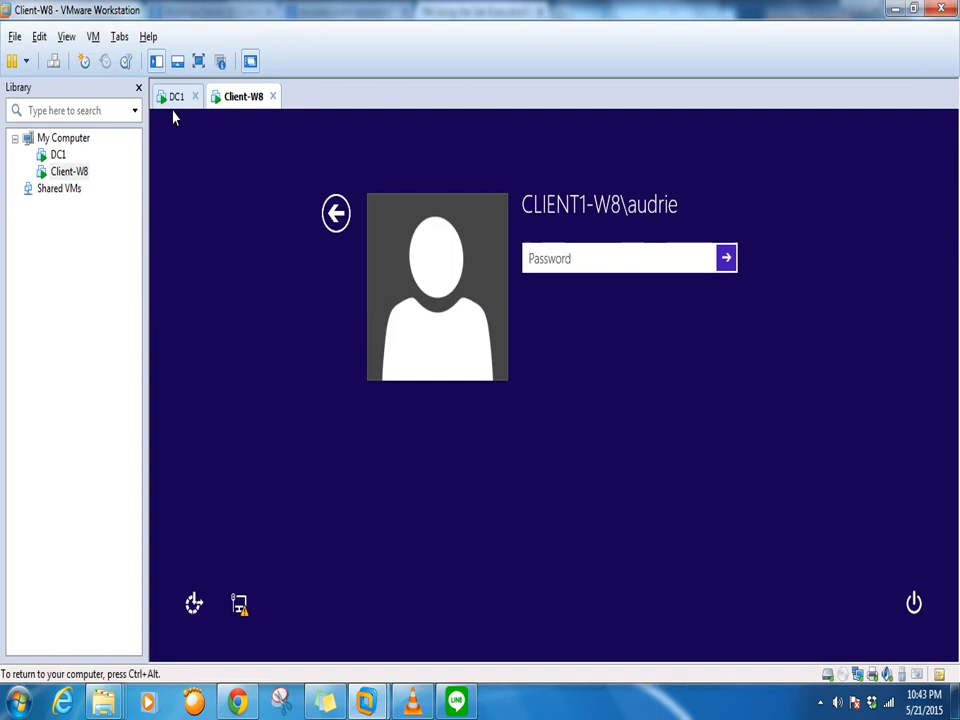
left_click(336, 212)
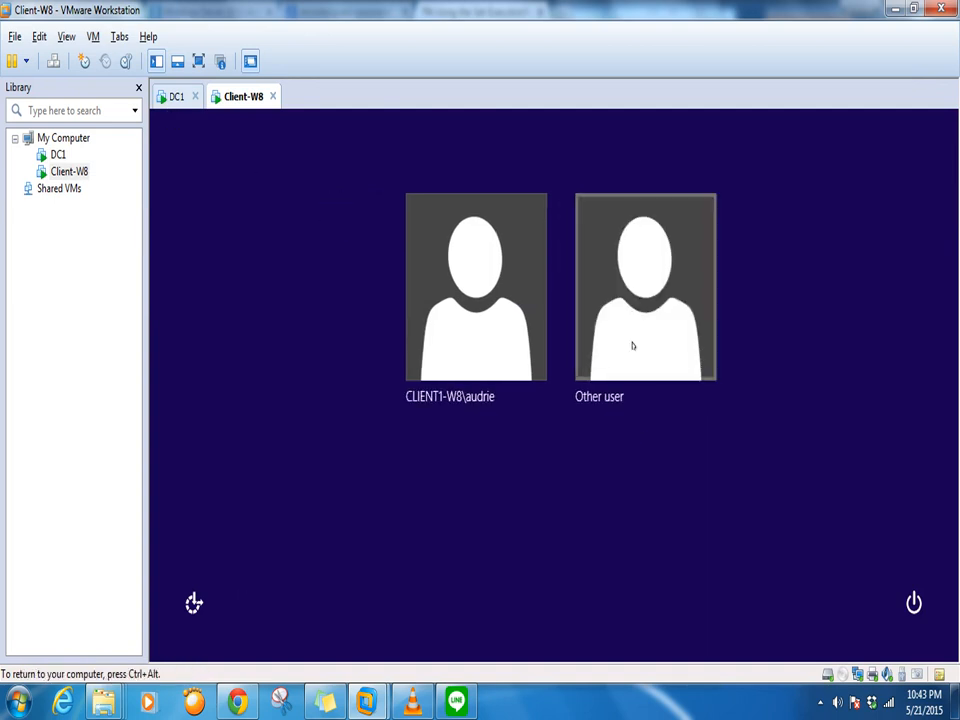
Choose Other user and sign in with an imported user's name and password
left_click(647, 394)
type("ako")
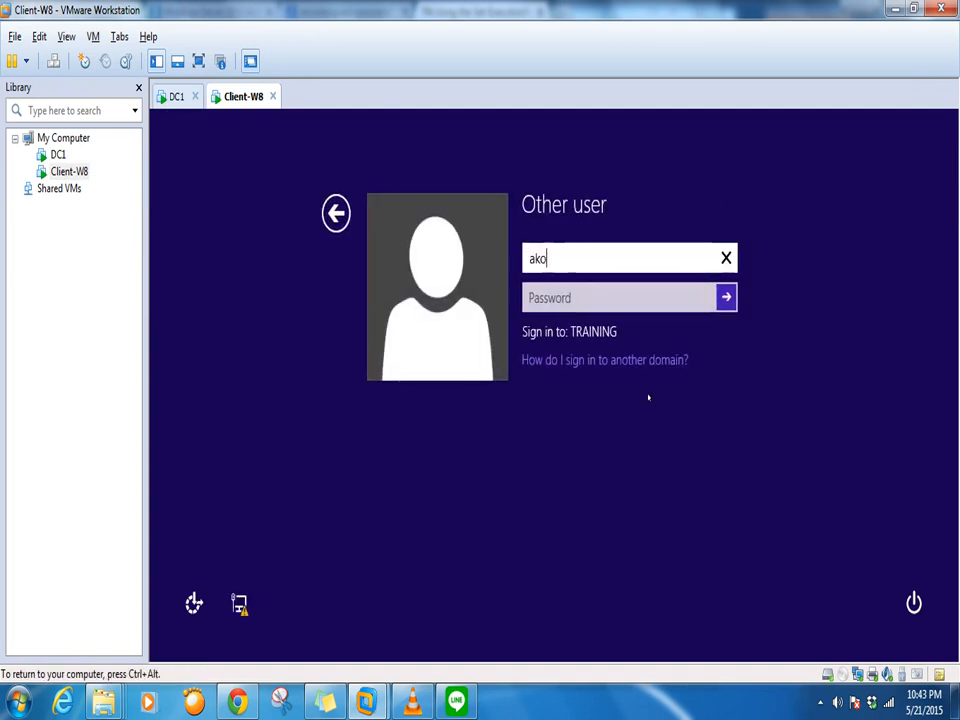
type(".ikaw")
key("Tab")
type("****")
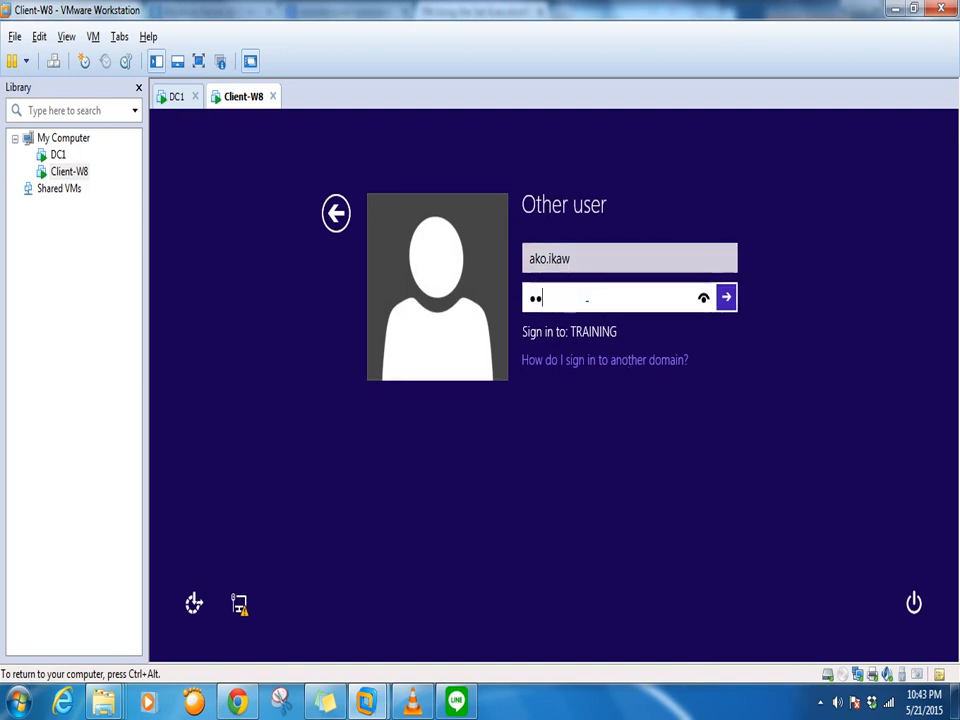
type("*****")
key("Return")
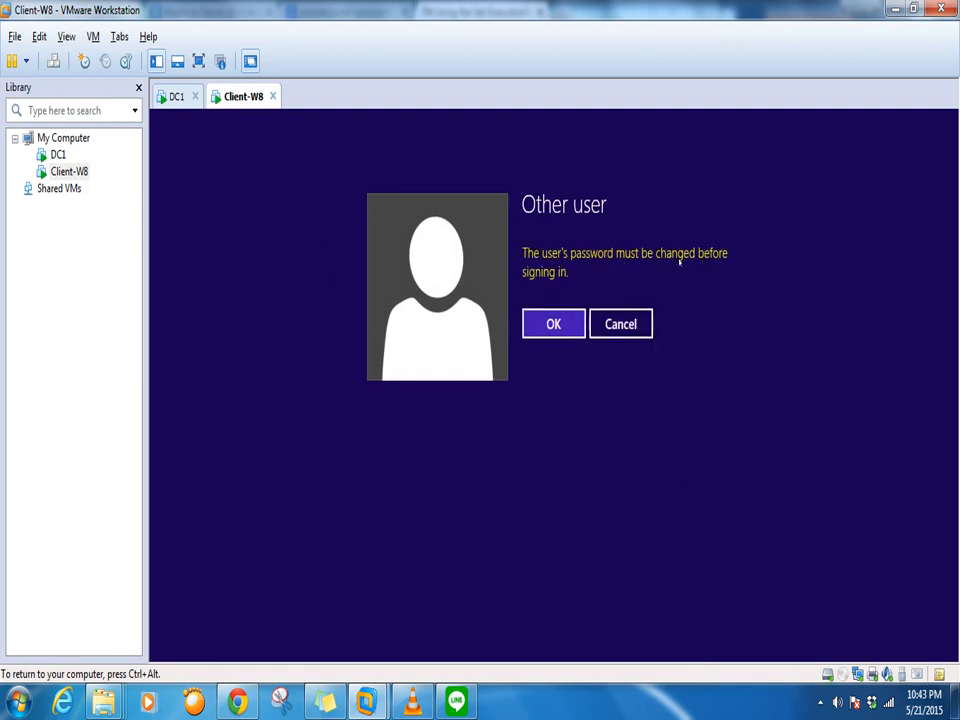
Acknowledge the password-change prompt, then enter and confirm the test user's new password and submit
left_click(555, 324)
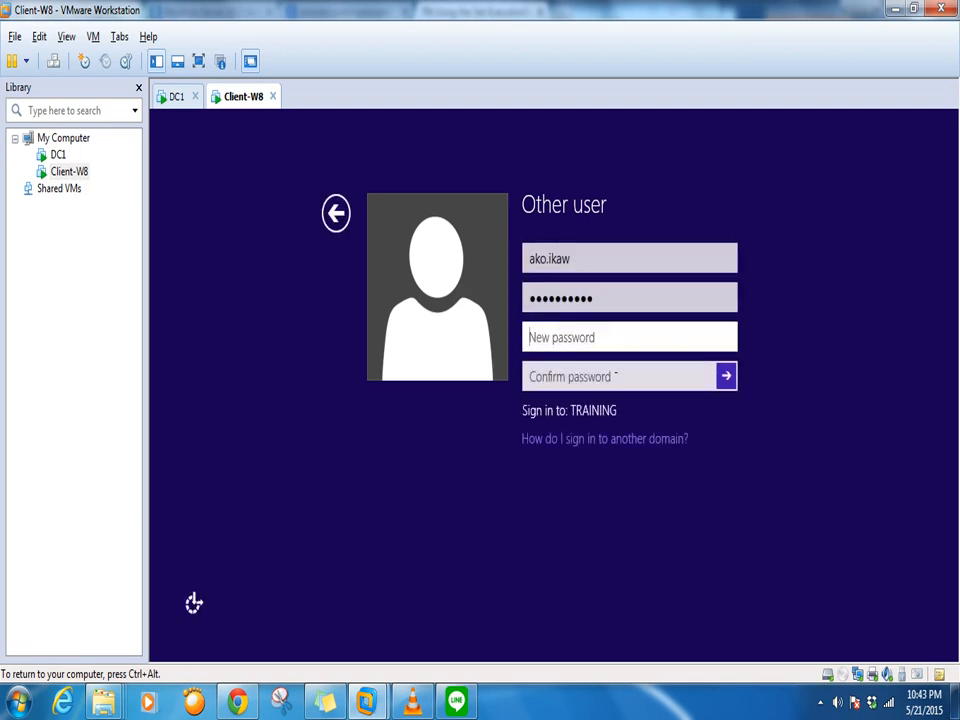
type("P@s")
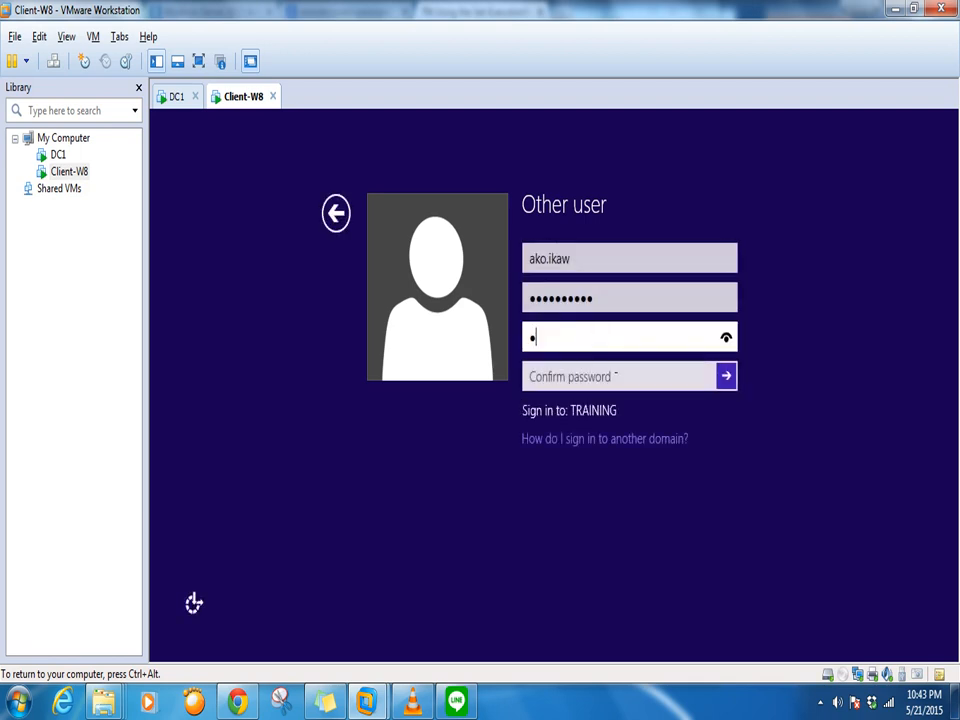
type("sword1")
key("BackSpace")
key("BackSpace")
key("BackSpace")
key("BackSpace")
key("BackSpace")
key("BackSpace")
key("BackSpace")
key("BackSpace")
key("BackSpace")
key("BackSpace")
key("BackSpace")
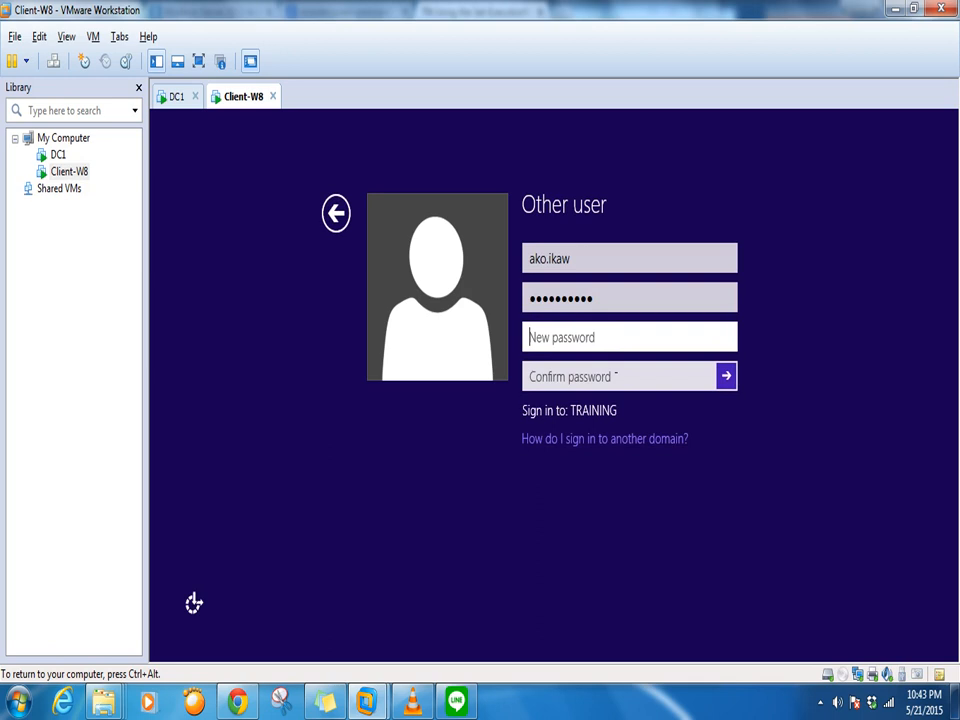
type("P")
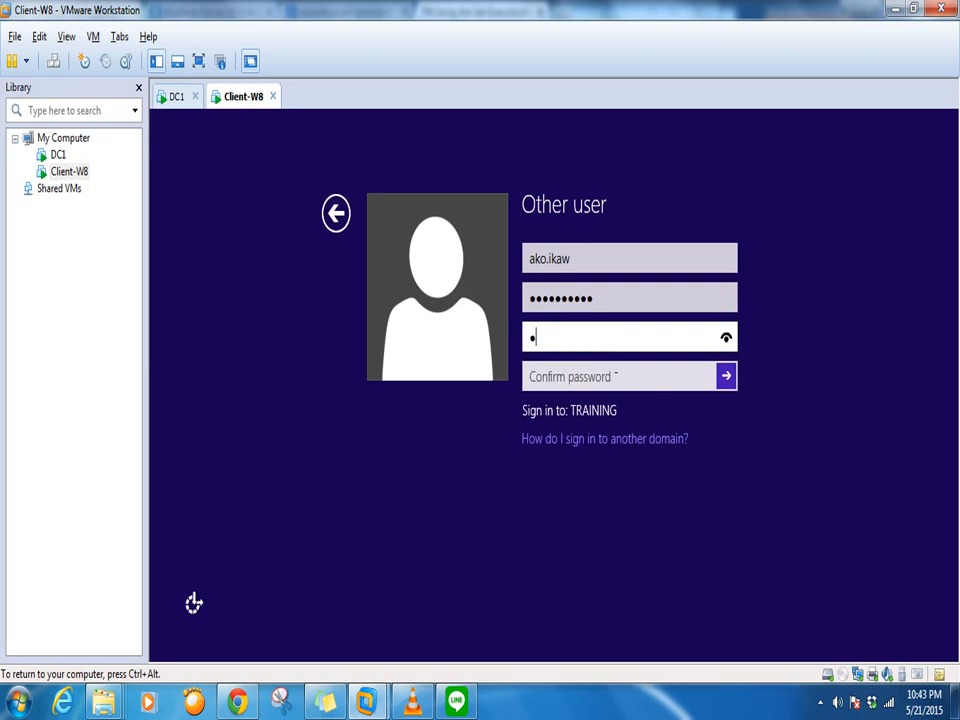
type("a")
key("Tab")
type("Pa")
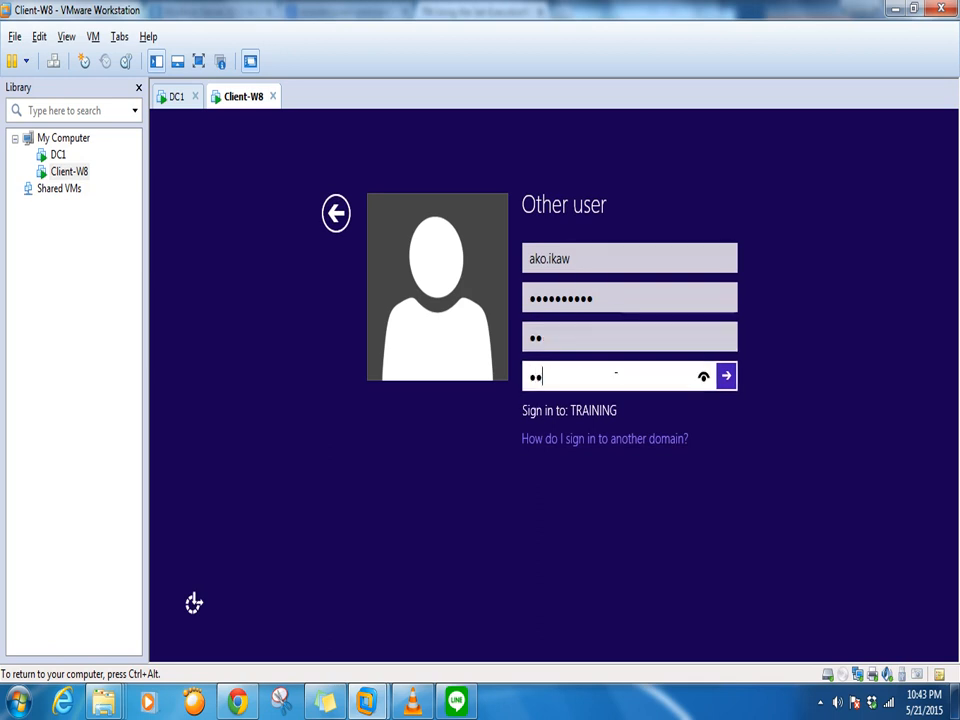
key("BackSpace")
key("BackSpace")
key("BackSpace")
key("BackSpace")
key("BackSpace")
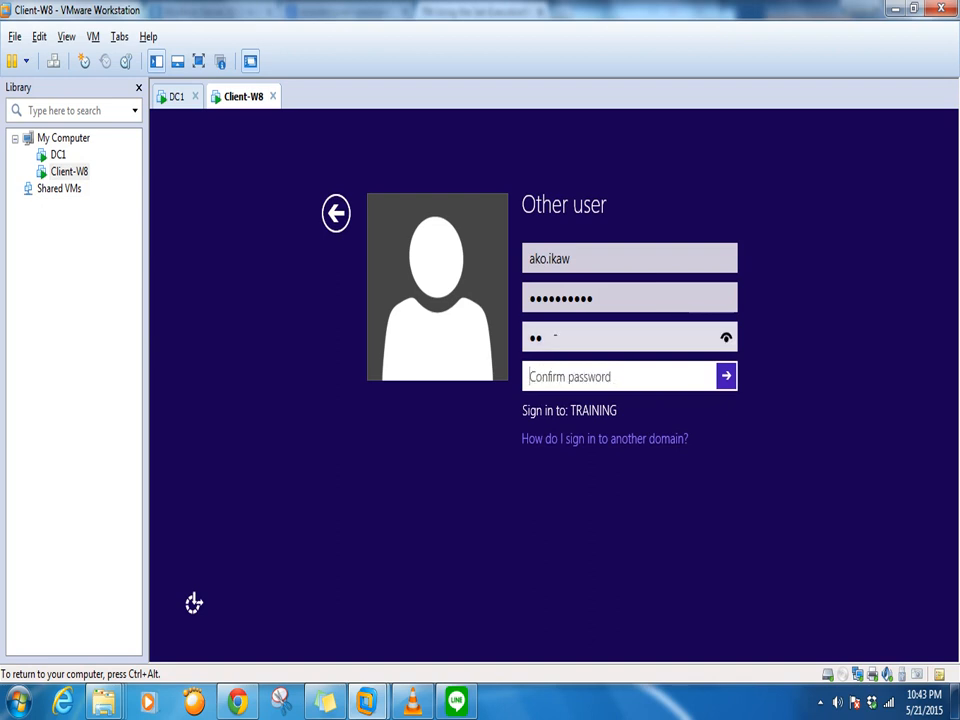
key("shift+Tab")
key("BackSpace")
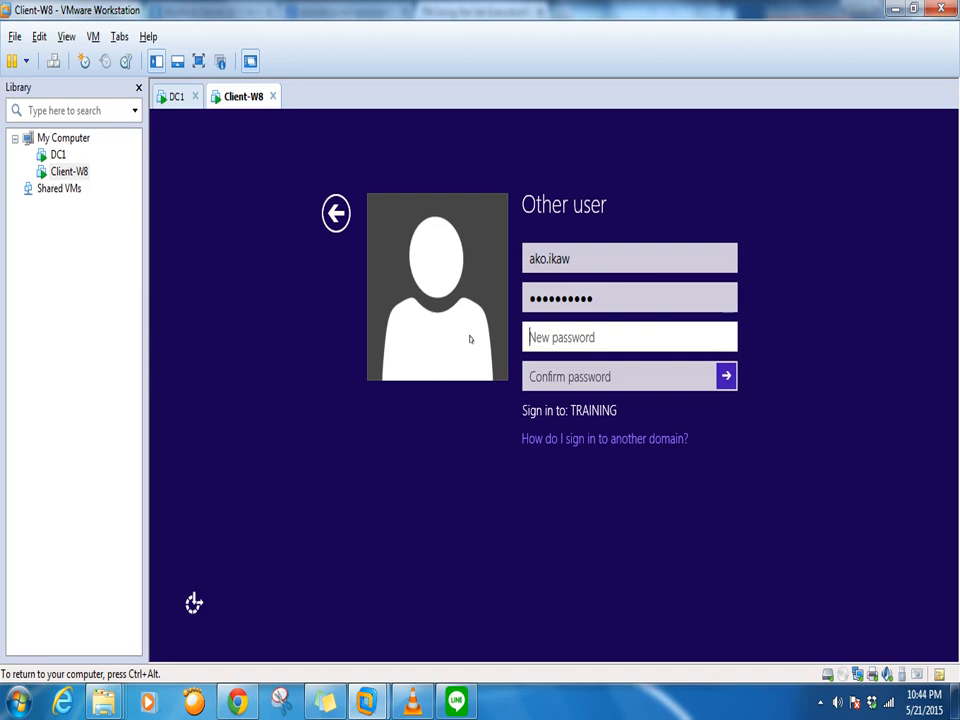
type("*********")
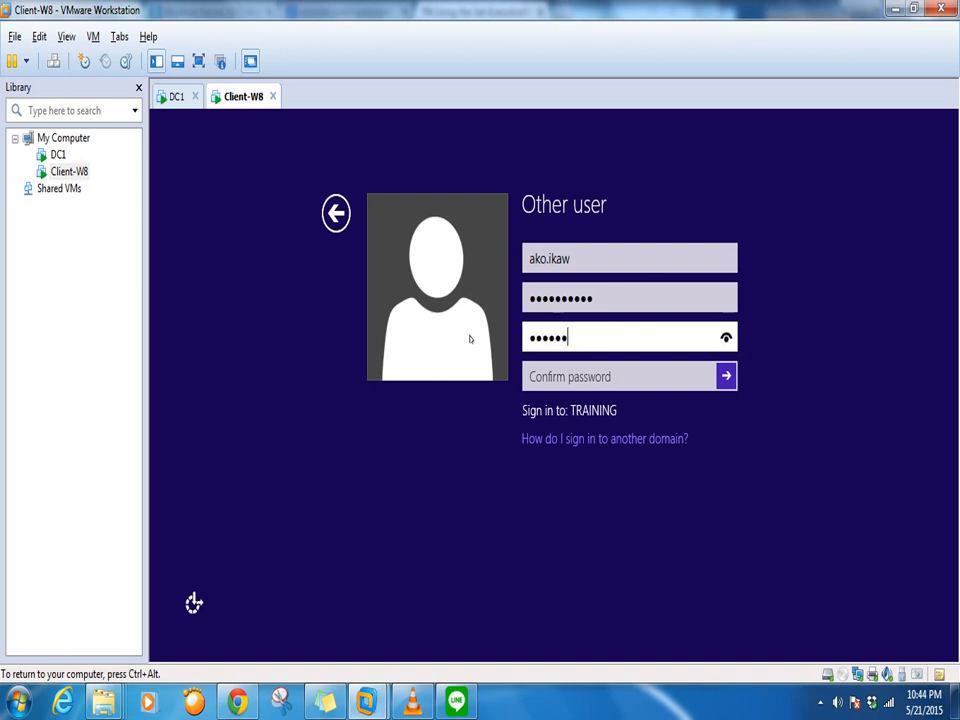
key("Tab")
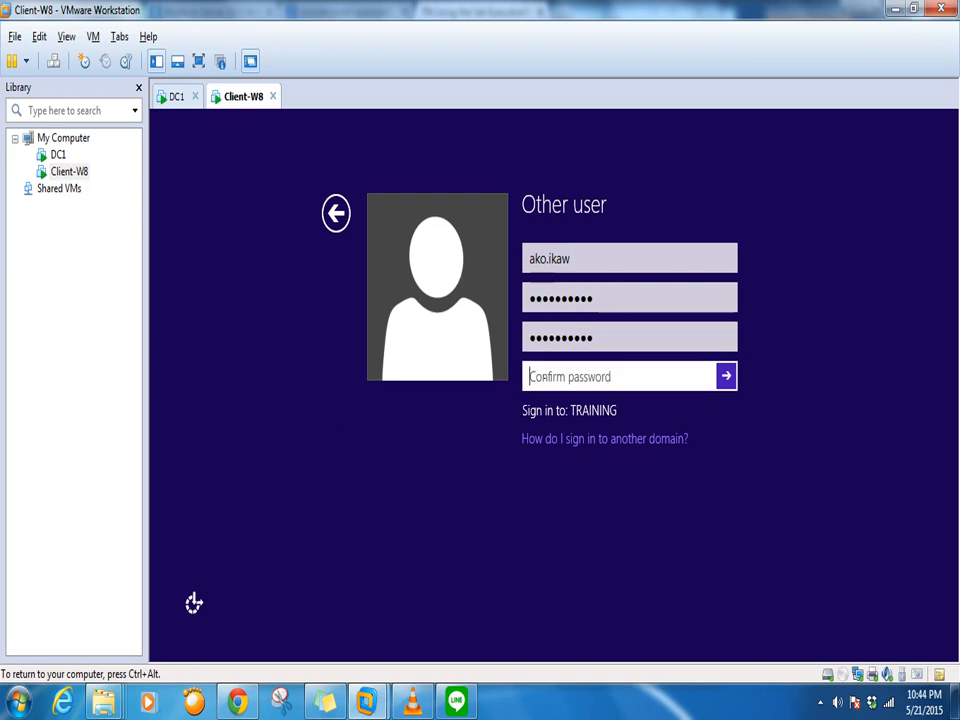
type("**")
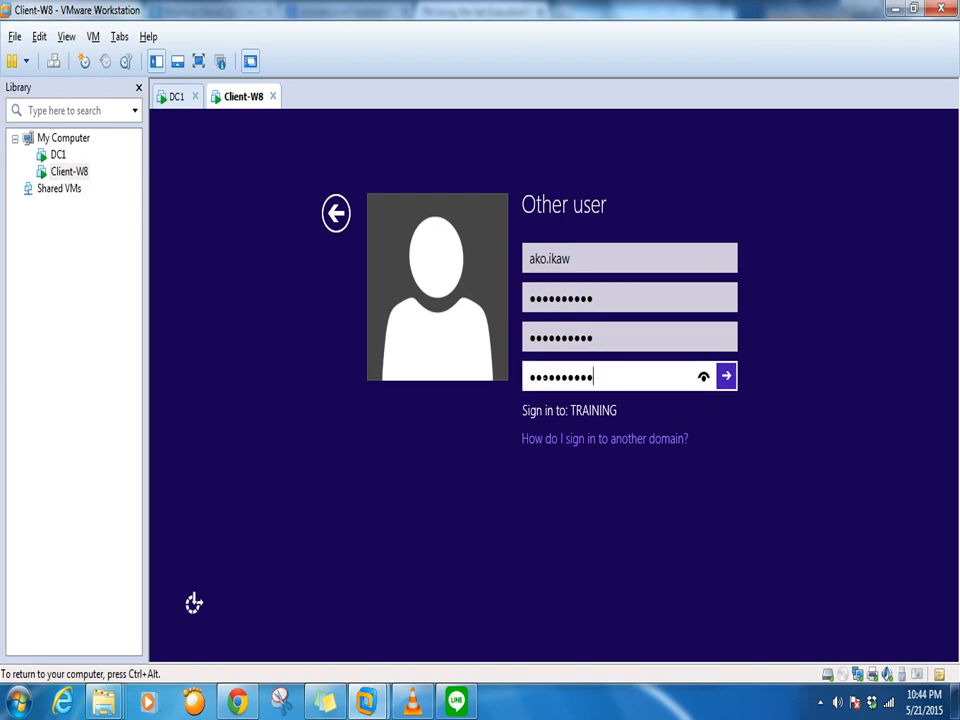
key("Return")
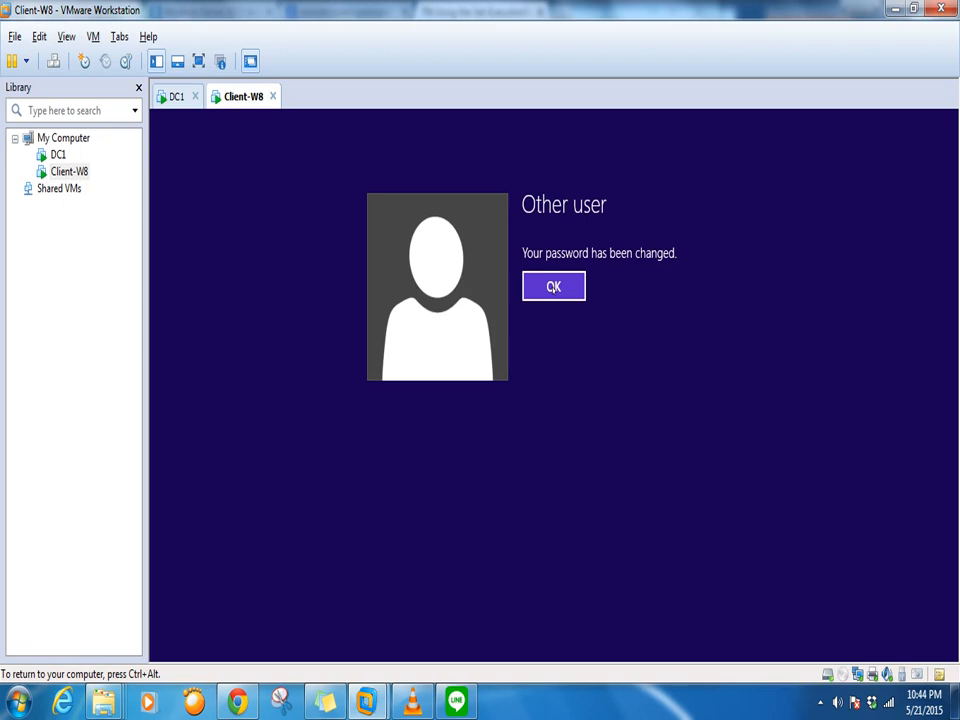
Continue the Client-W8 sign-in, check its progress, then select the second user in DC1's New_user list
left_click(551, 285)
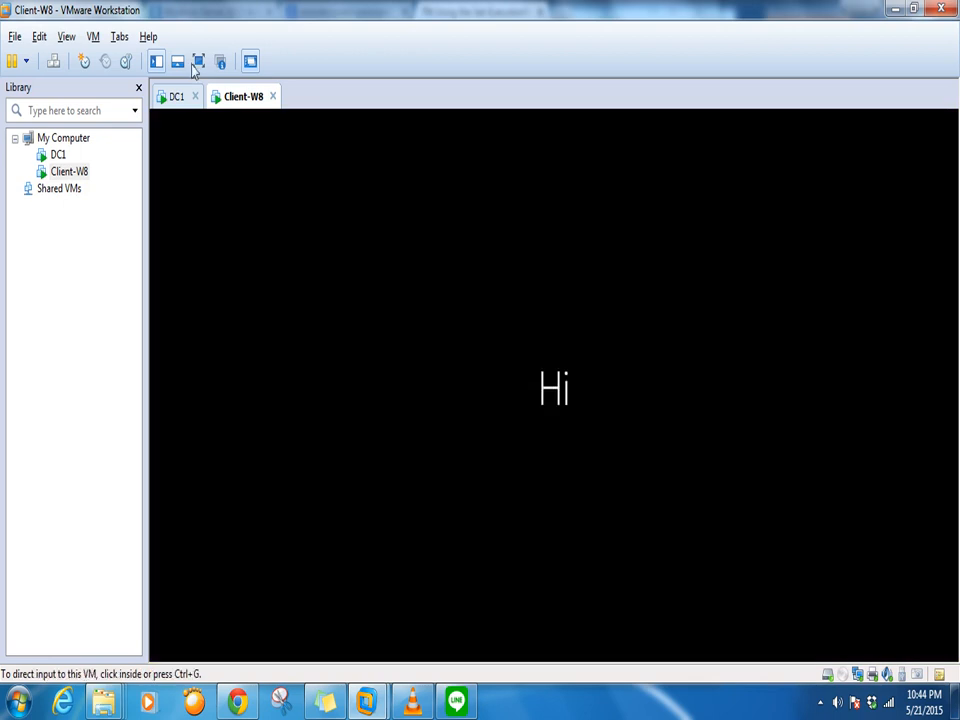
left_click(175, 97)
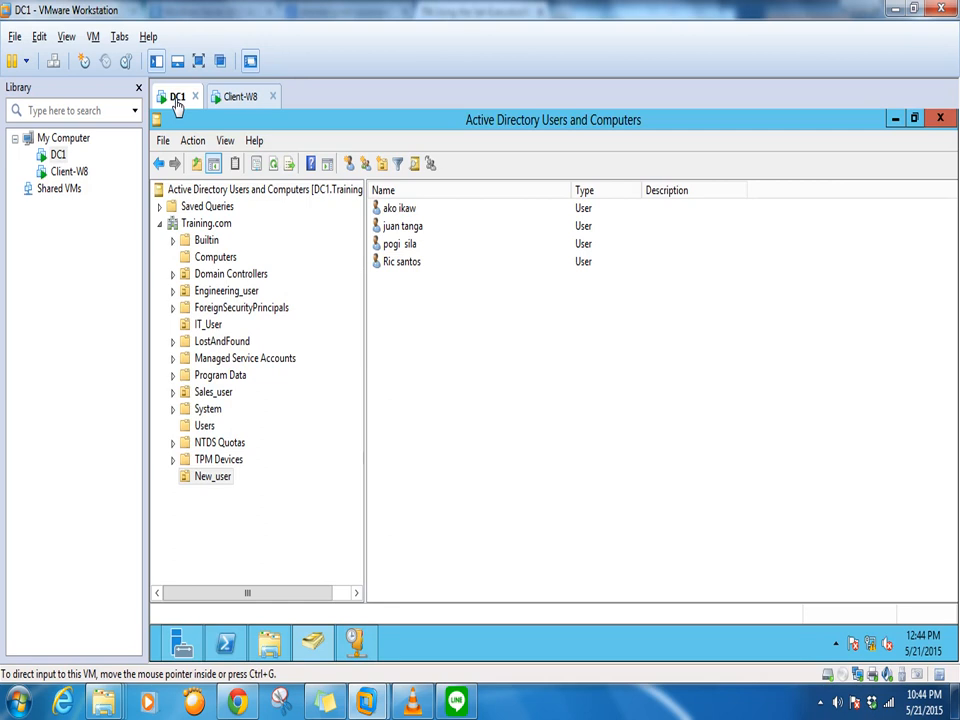
left_click(262, 97)
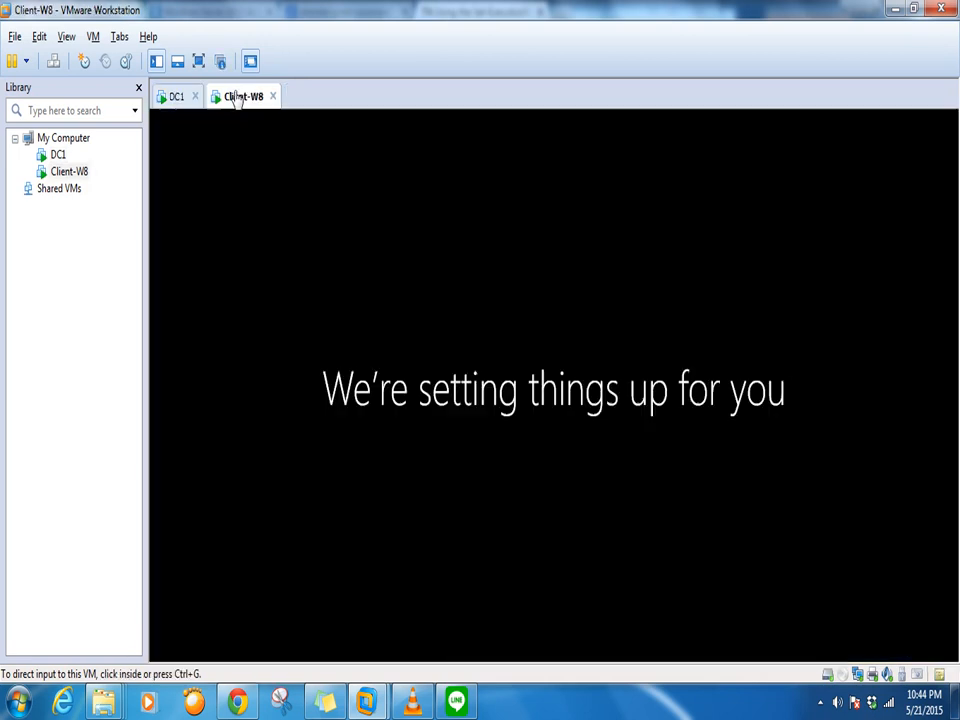
left_click(172, 103)
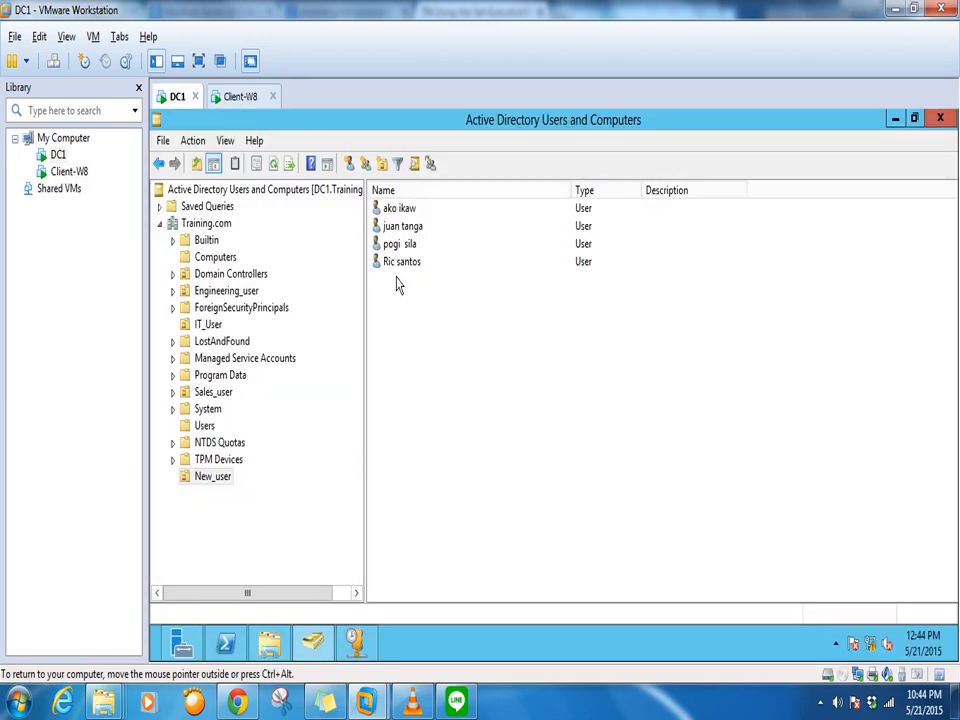
left_click(250, 104)
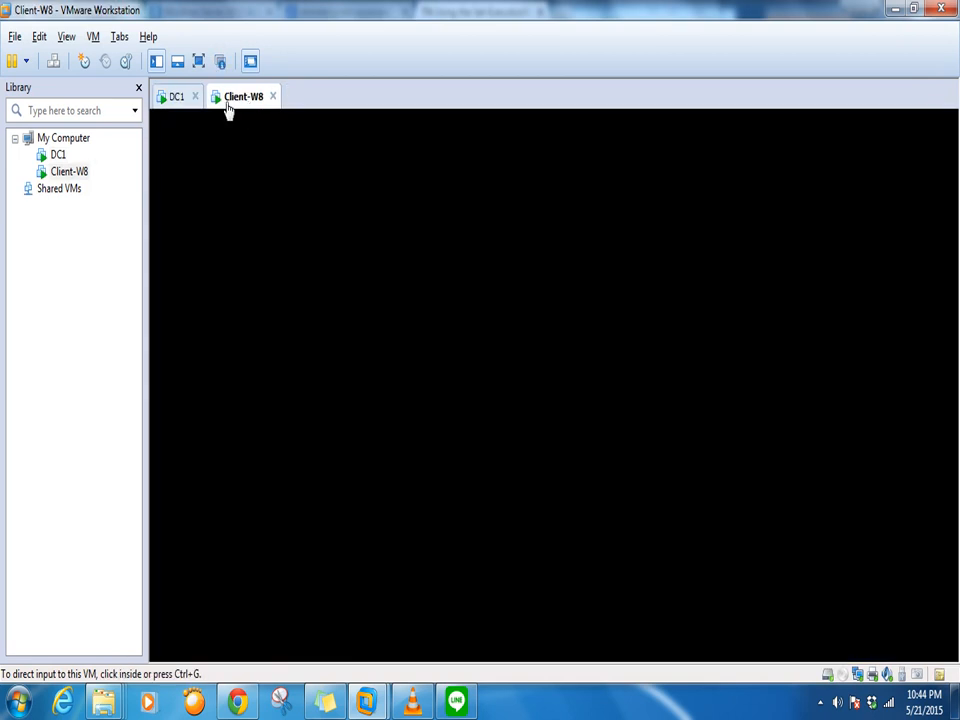
left_click(176, 97)
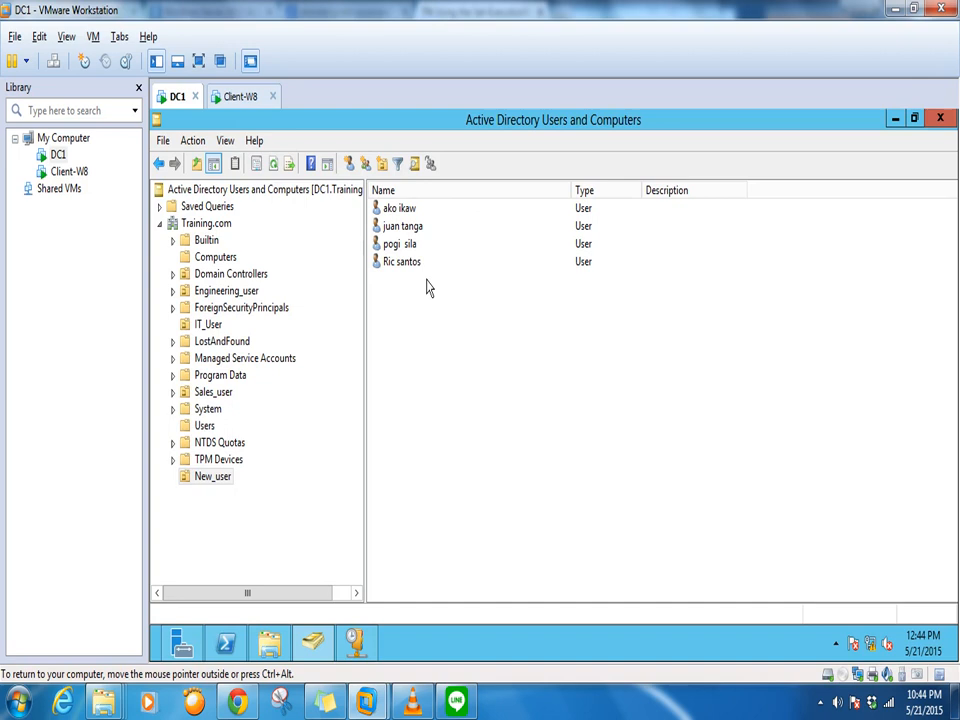
left_click(400, 228)
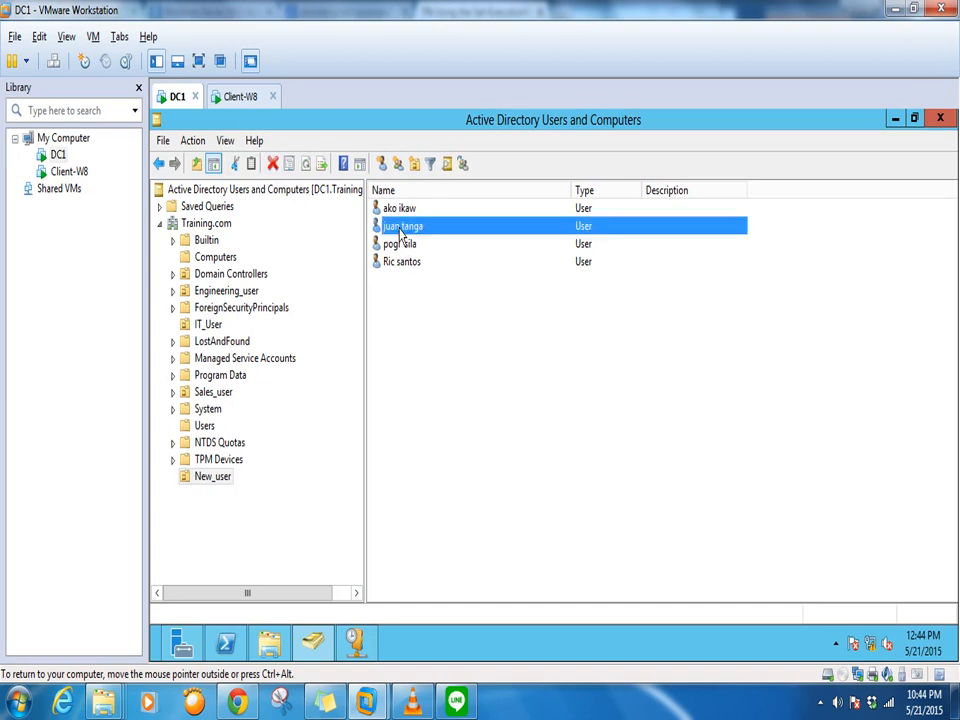
Select the first user in New_user and bring up its right-click actions menu
right_click(400, 230)
left_click(671, 413)
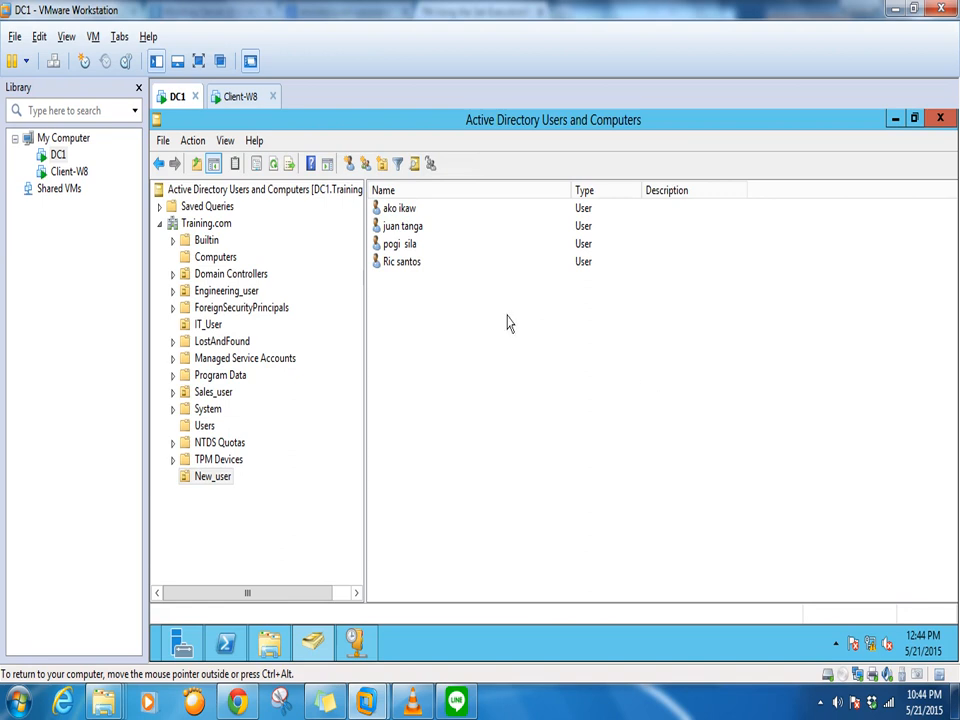
right_click(405, 227)
left_click(397, 207)
right_click(397, 208)
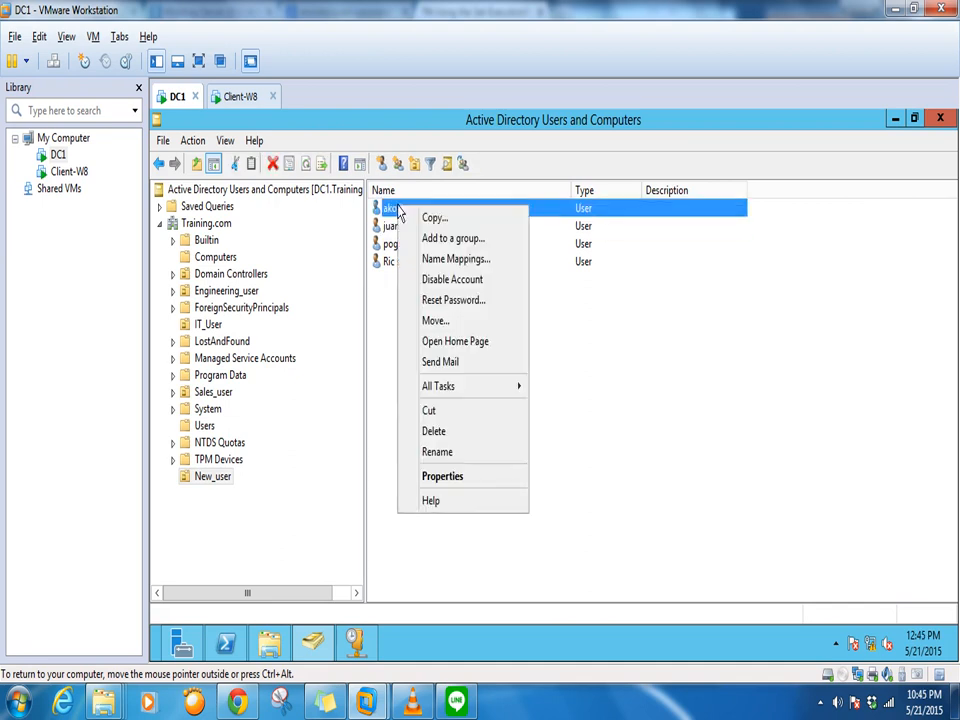
Open the first user's Properties, go to the Account tab, and tick unlock account
left_click(448, 480)
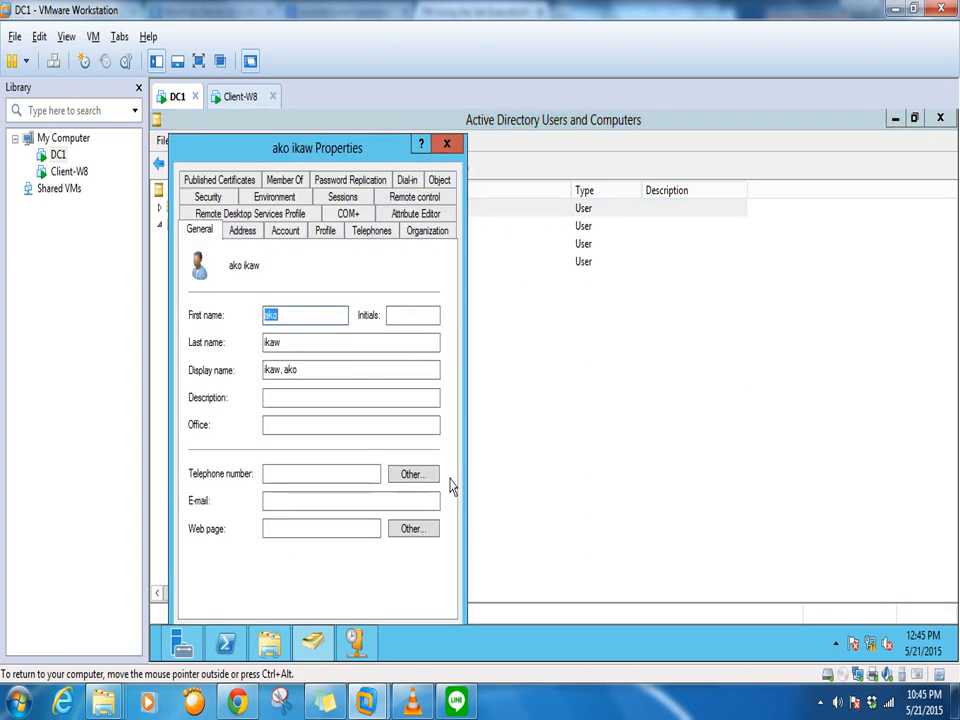
left_click_drag(296, 148, 449, 123)
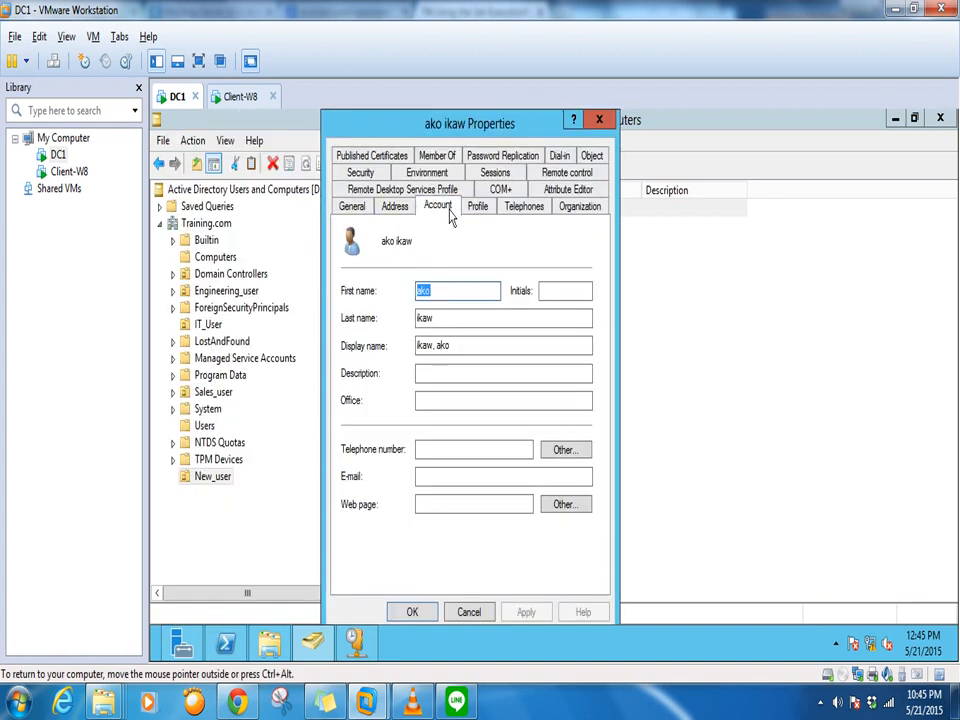
left_click(445, 207)
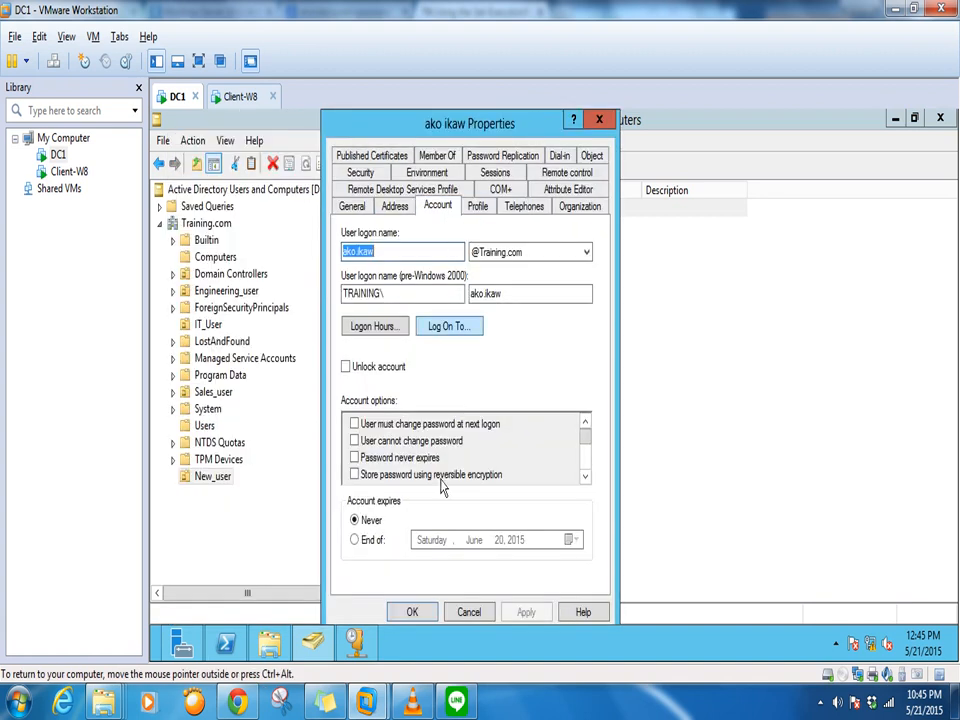
left_click(346, 368)
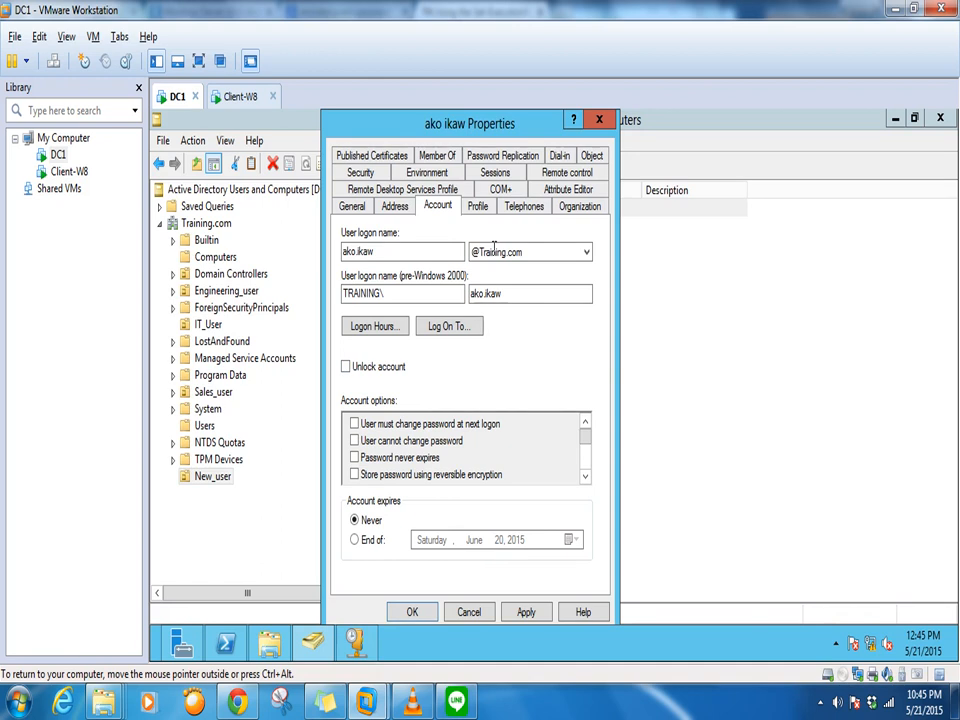
left_click_drag(488, 141, 496, 142)
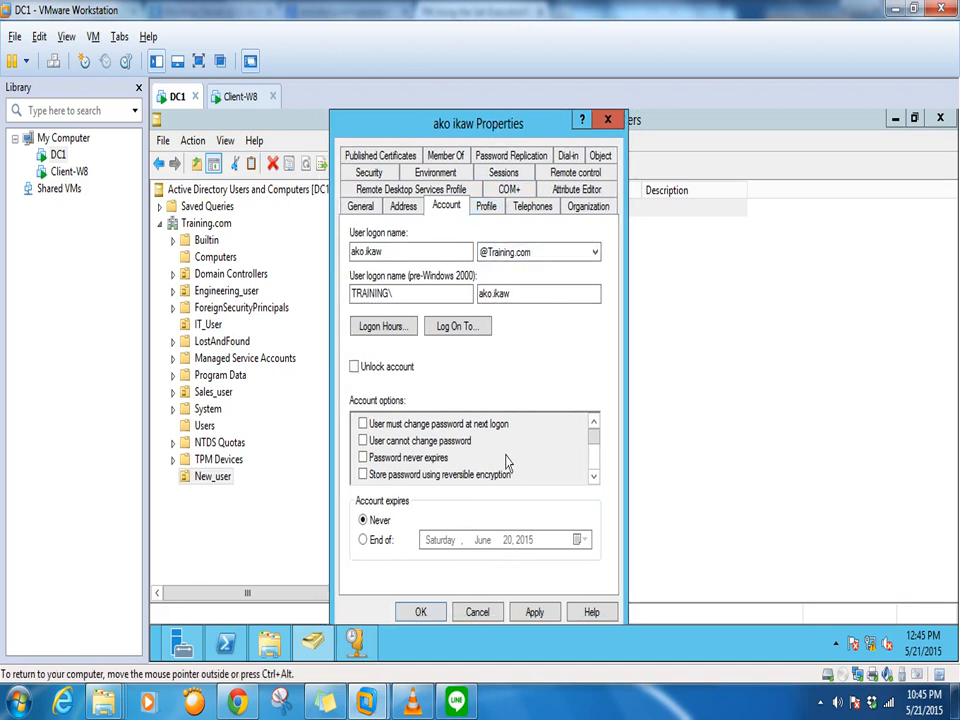
Set the account to expire at the end of June 30, 2015, and save it
left_click(363, 540)
left_click(524, 541)
left_click(577, 540)
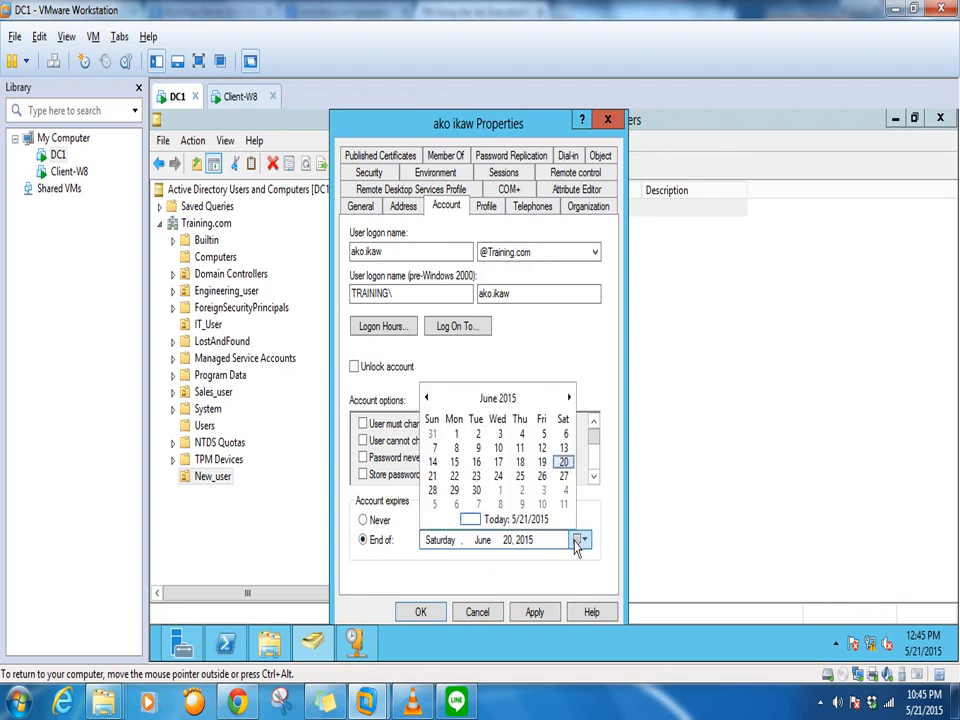
left_click(476, 490)
left_click(534, 611)
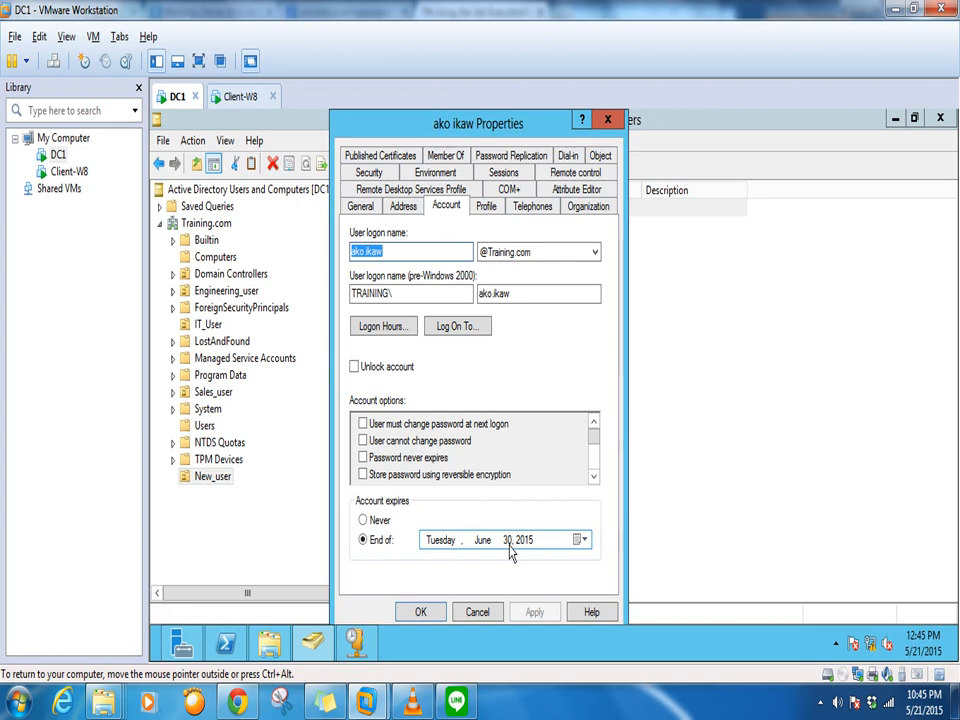
left_click(421, 612)
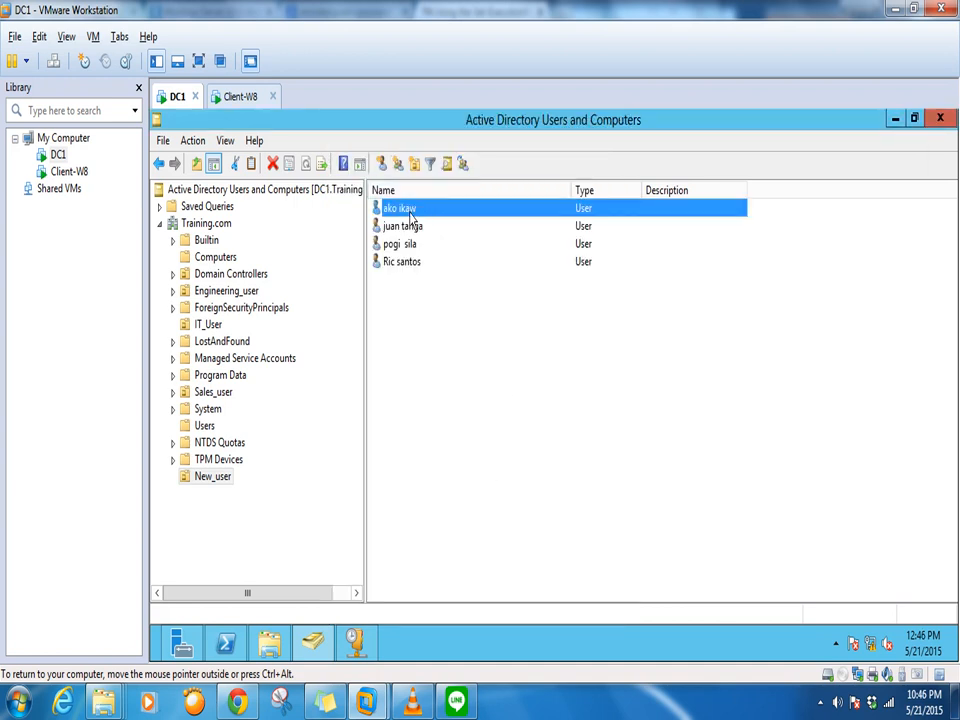
right_click(410, 212)
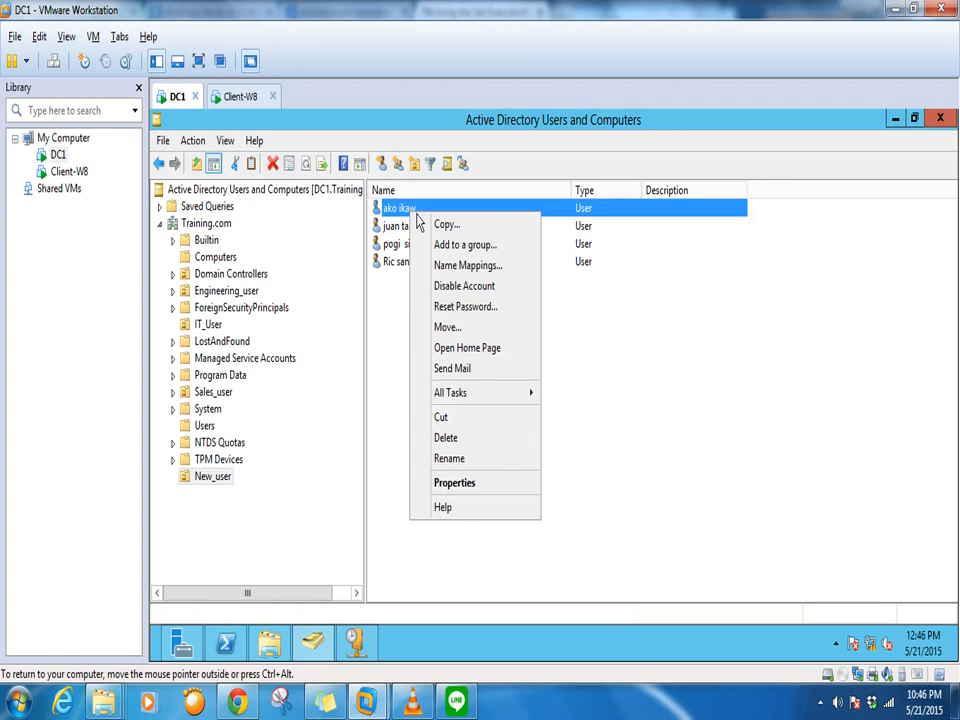
left_click(459, 309)
left_click_drag(546, 262, 685, 256)
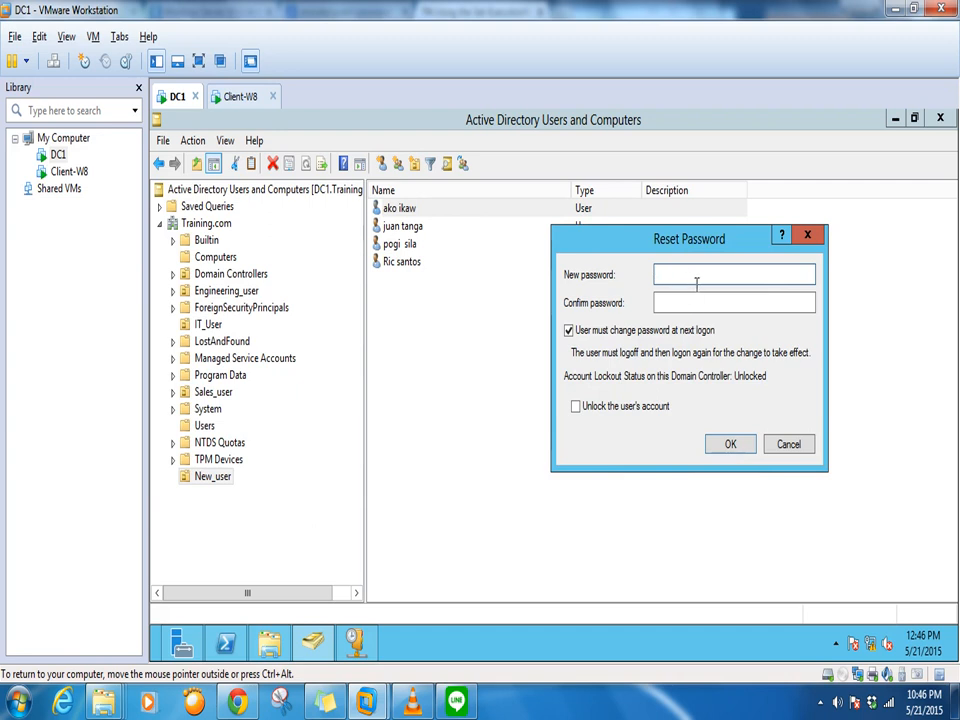
left_click(789, 450)
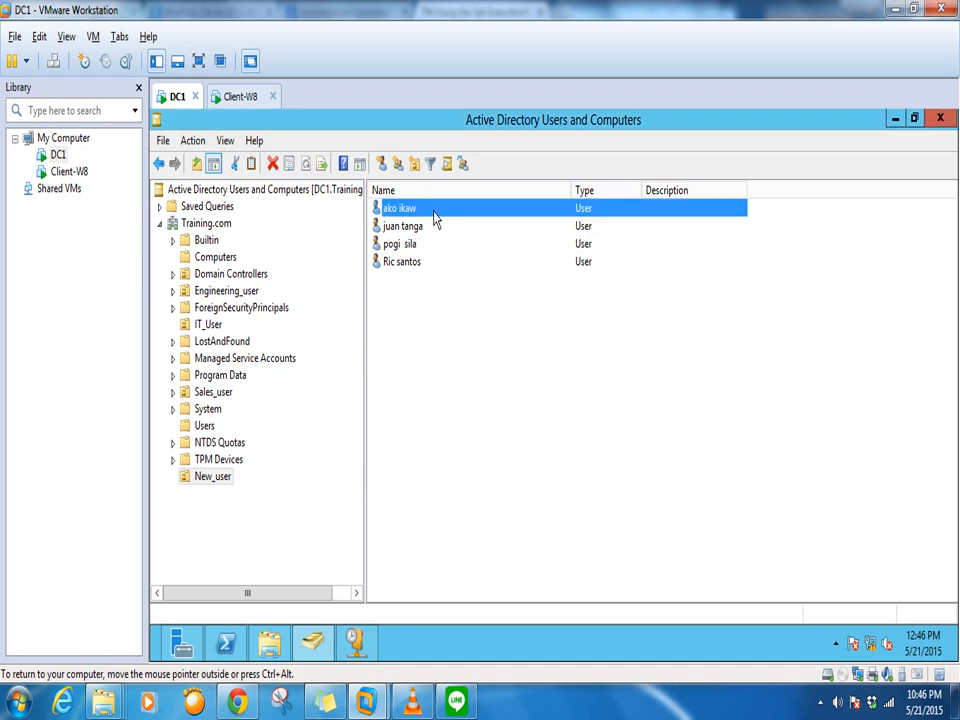
Check Client-W8's sign-in, then bring up and leave its Ctrl+Alt+Del security screen
left_click(242, 97)
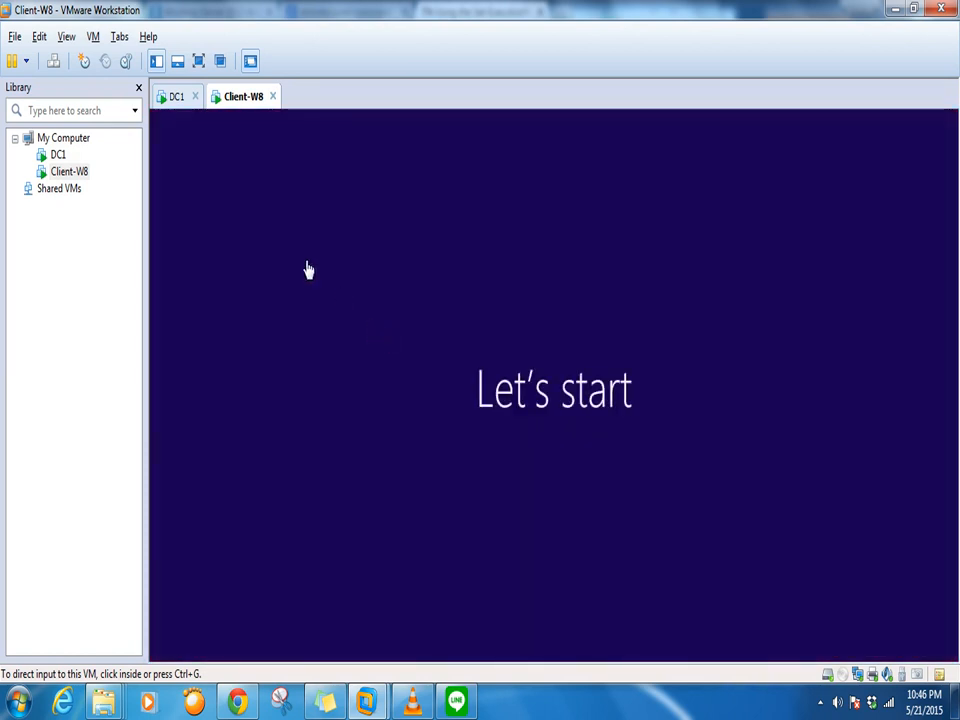
left_click(178, 97)
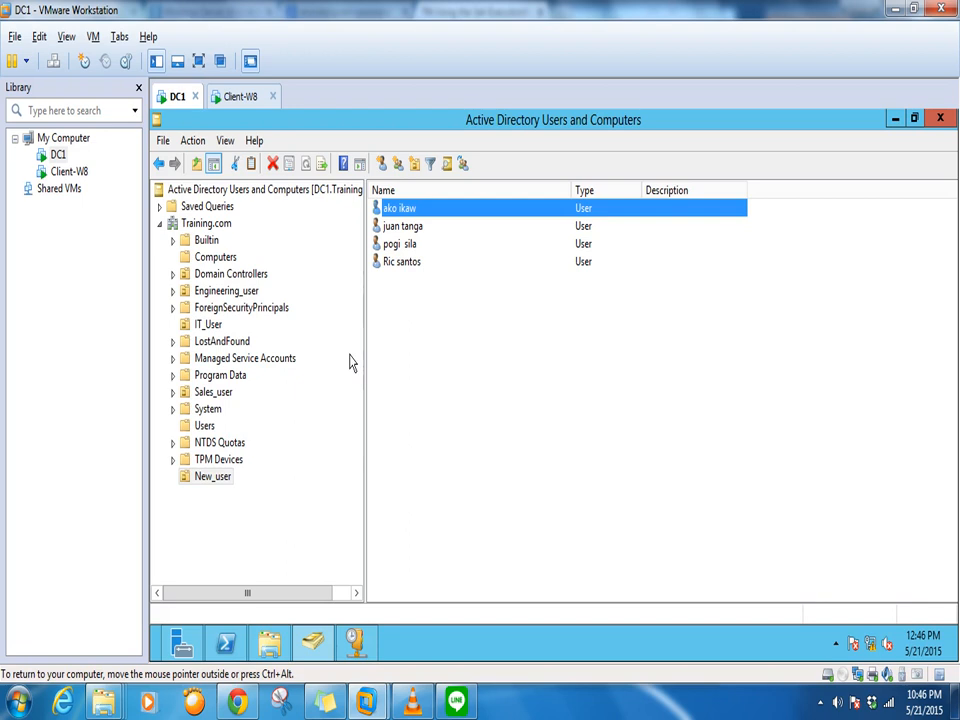
left_click(250, 96)
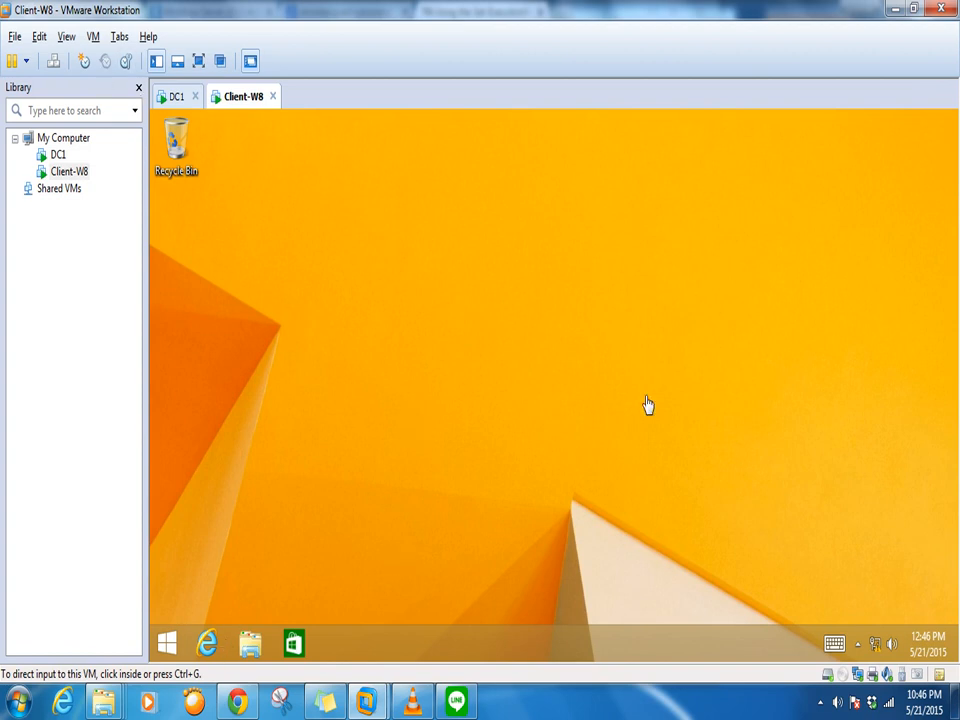
left_click(93, 36)
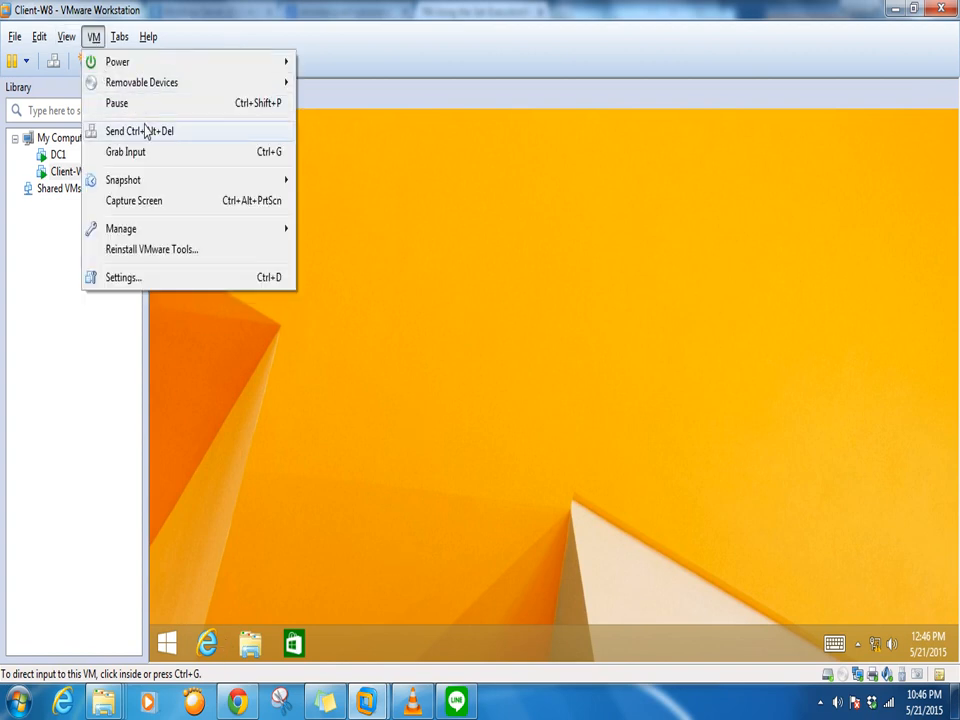
left_click(145, 131)
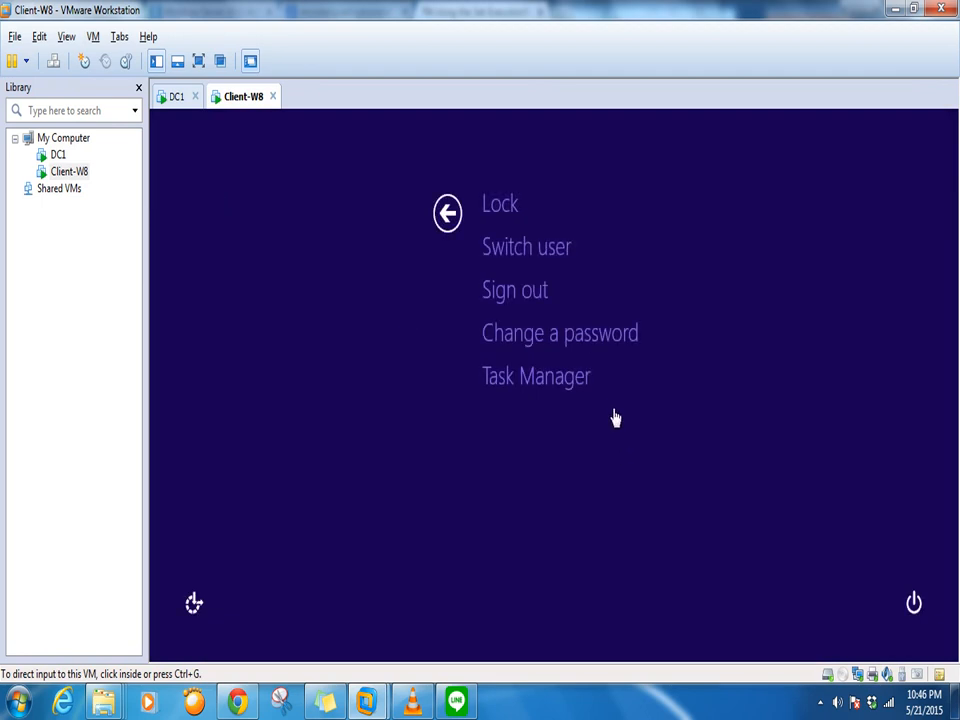
left_click(512, 225)
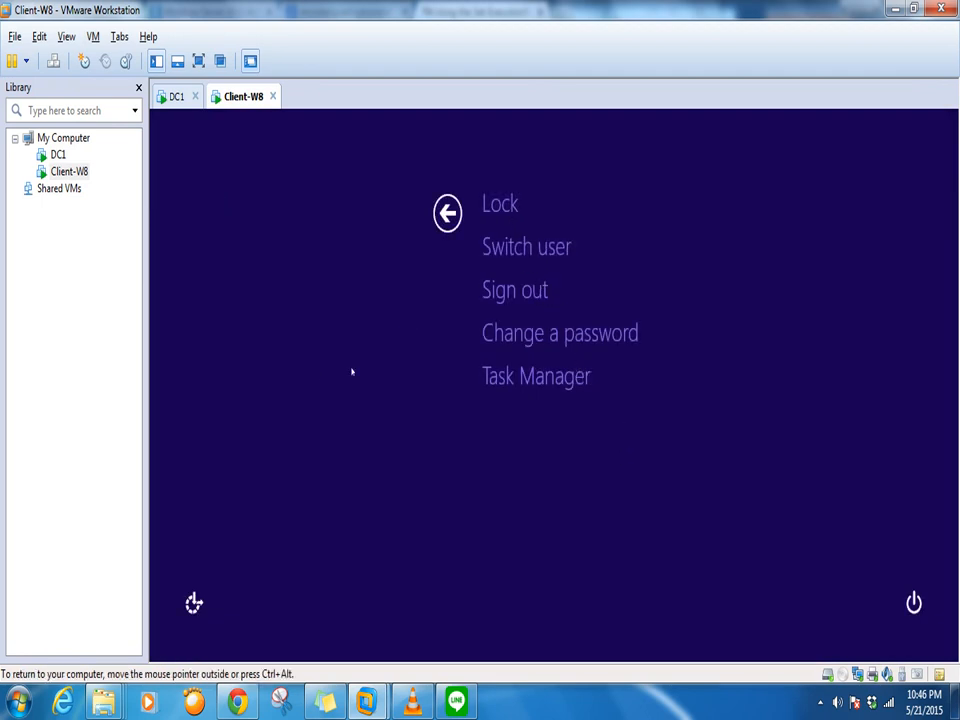
left_click(447, 212)
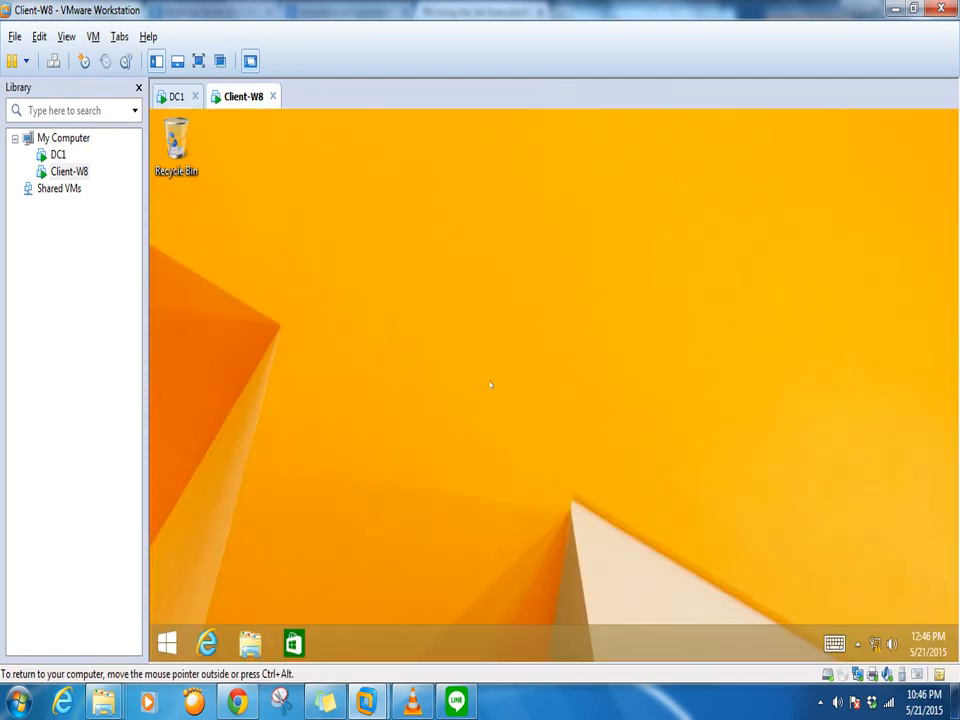
Send Ctrl+Alt+Del to Client-W8 again, lock the session, and switch to DC1
left_click(93, 36)
mouse_move(115, 62)
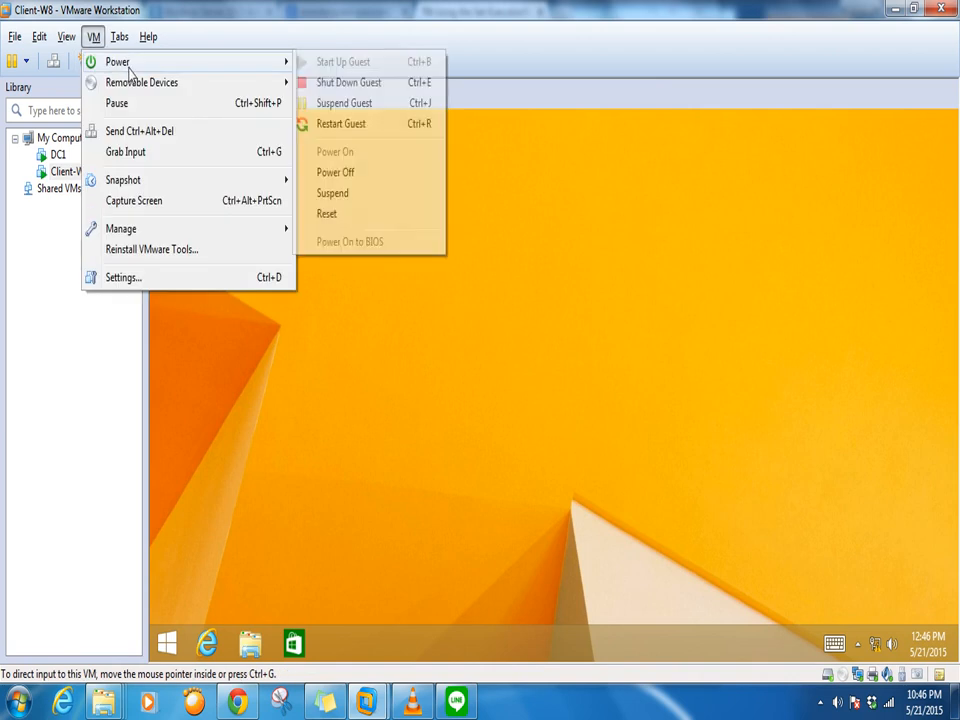
left_click(126, 131)
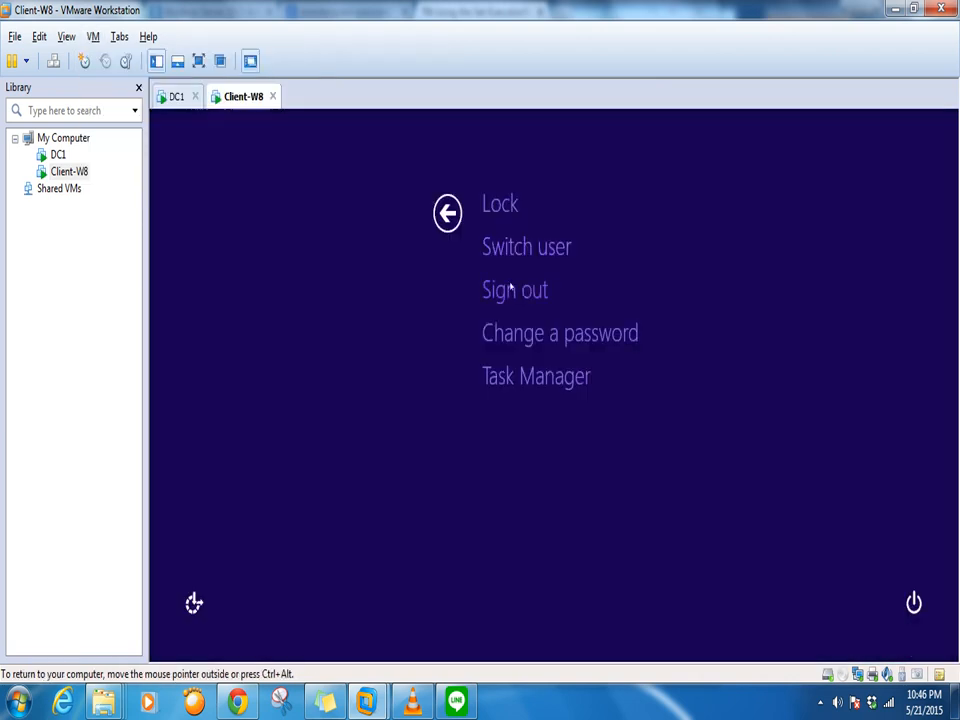
left_click(503, 207)
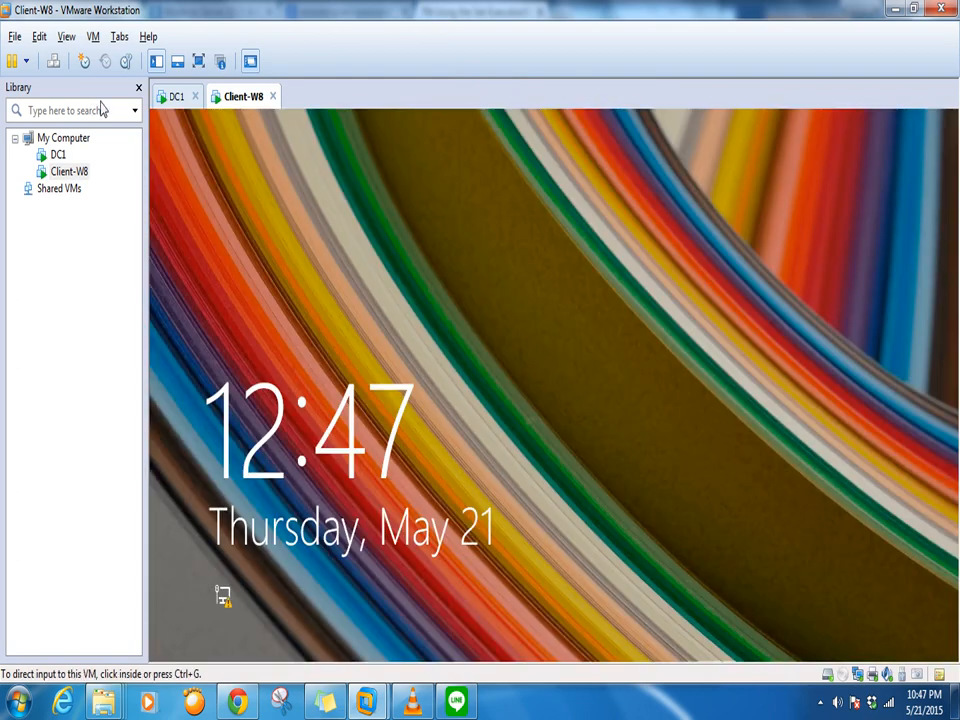
left_click(168, 95)
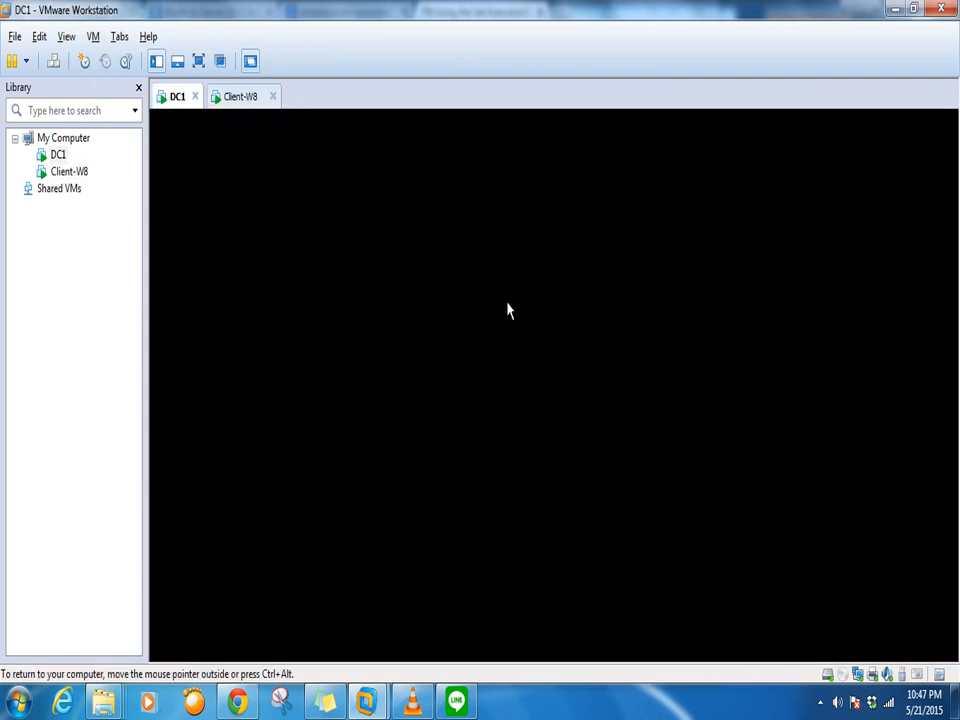
Disable the imported user's account in New_user and dismiss the confirmation
right_click(405, 212)
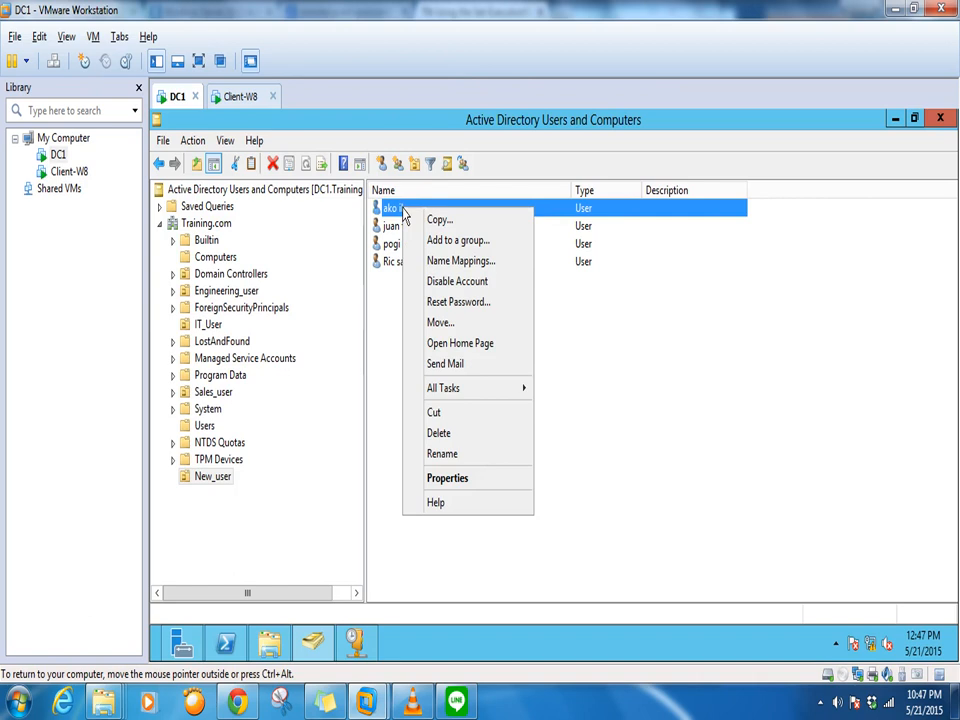
left_click(443, 281)
left_click(621, 444)
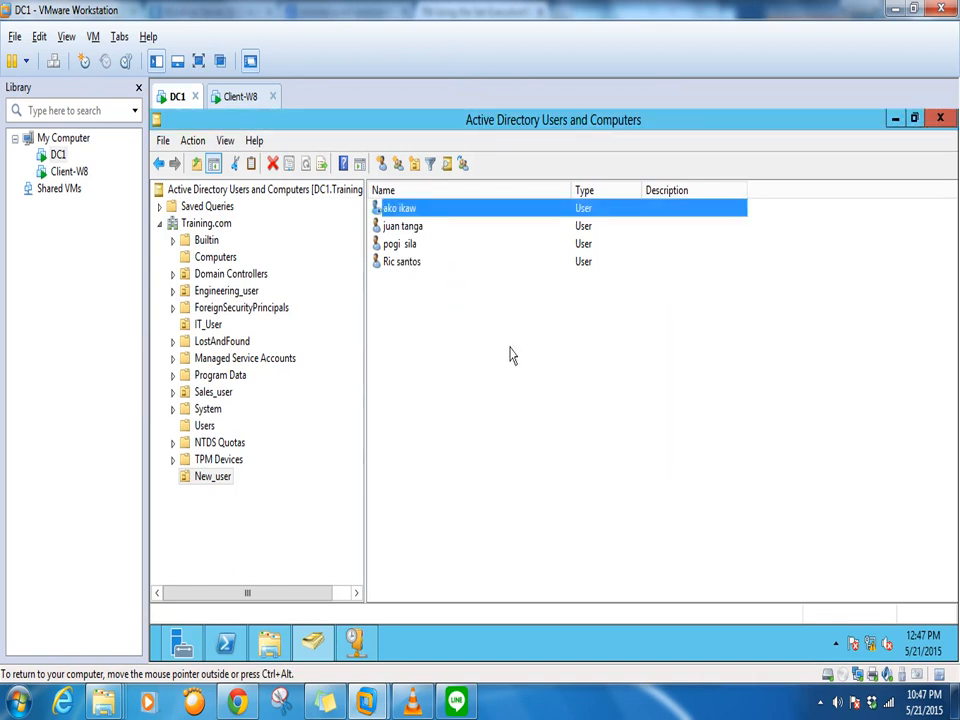
On Client-W8, send Ctrl+Alt+Del and enter the user's password to unlock the session
left_click(243, 96)
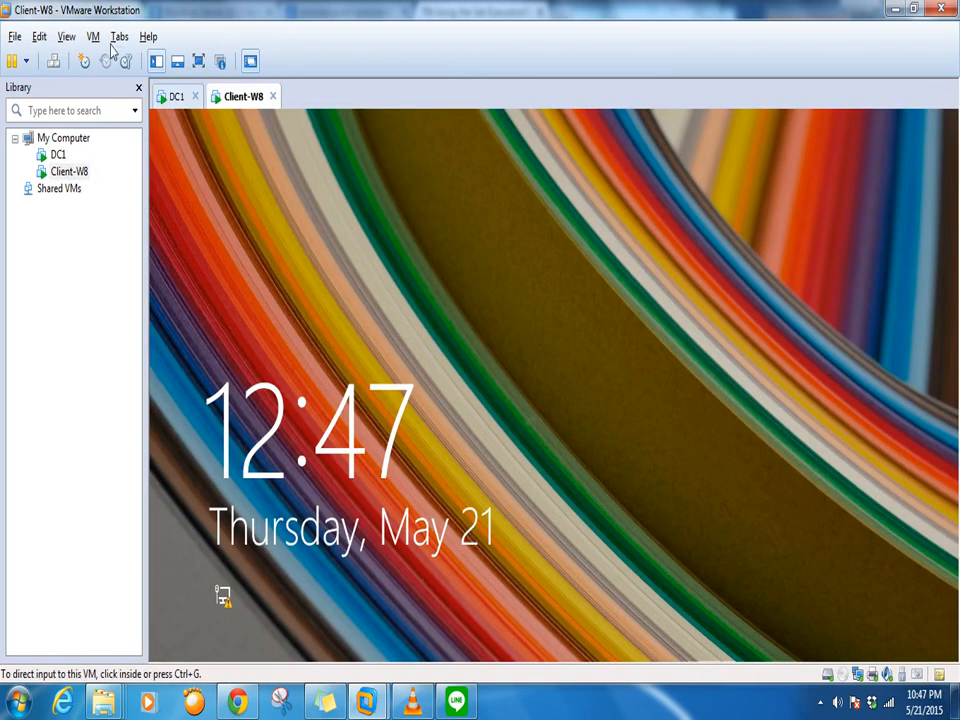
left_click(93, 36)
left_click(128, 131)
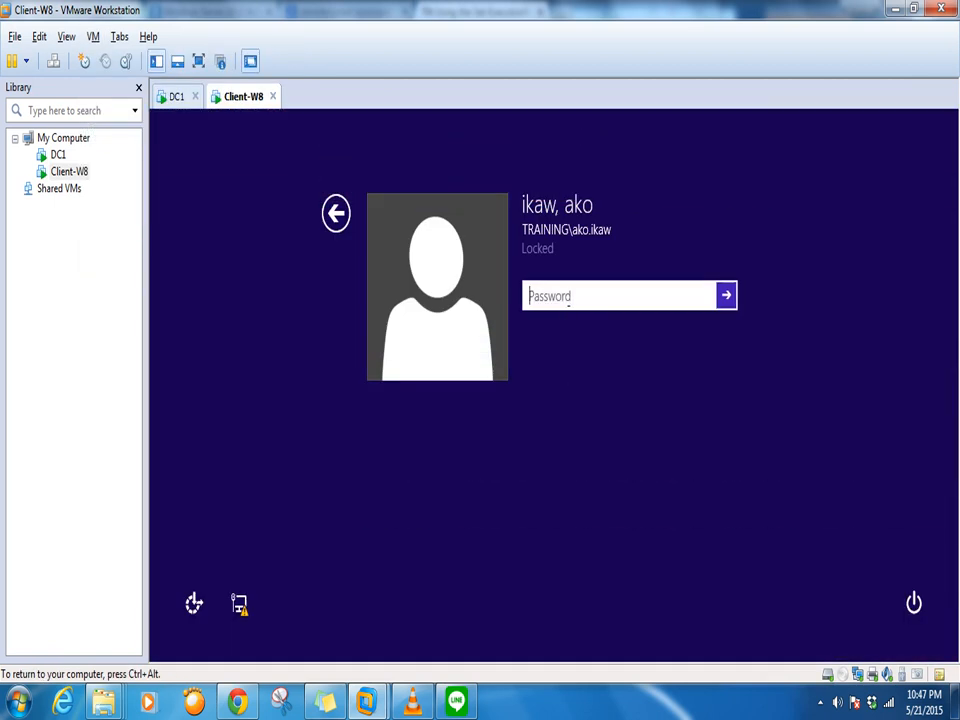
type("••••••••")
key("Return")
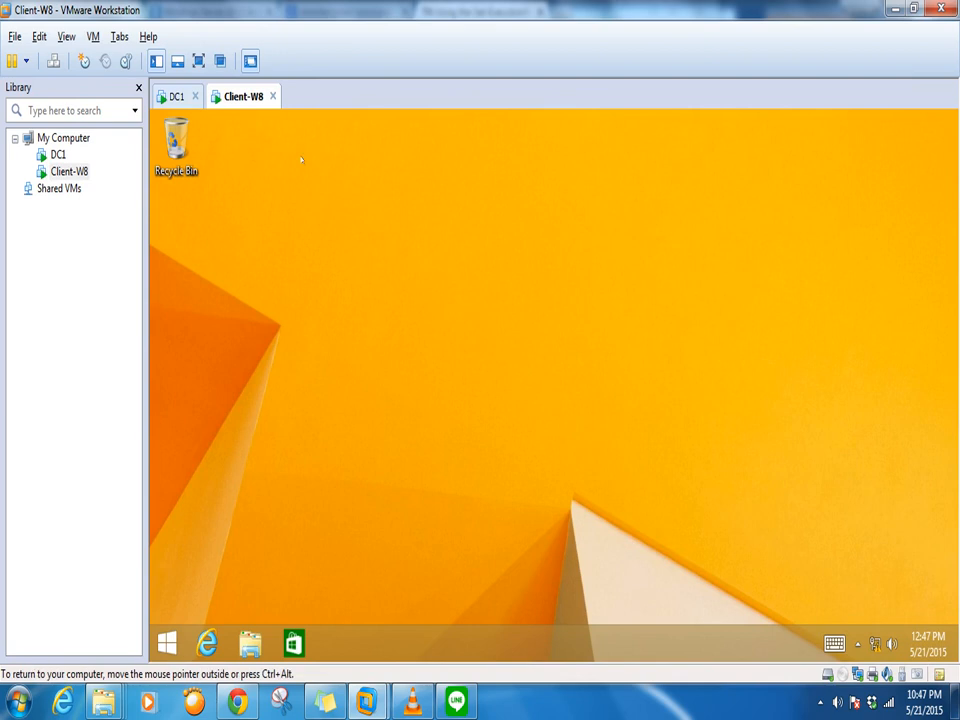
Sign the user out of Client-W8 through the Ctrl+Alt+Del security screen
left_click(93, 37)
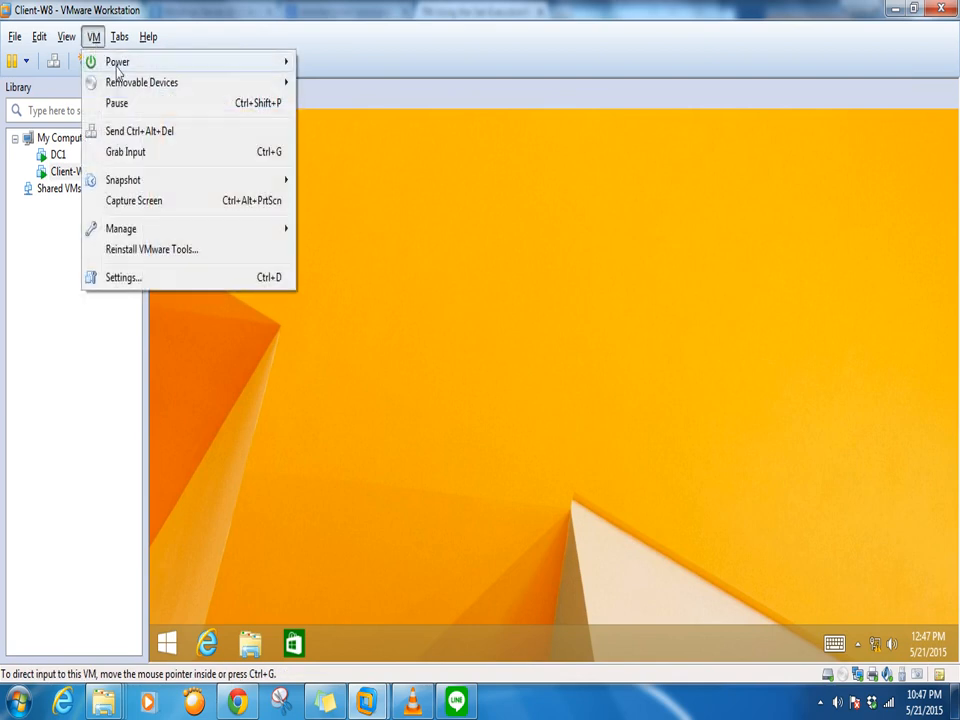
left_click(534, 255)
left_click(170, 97)
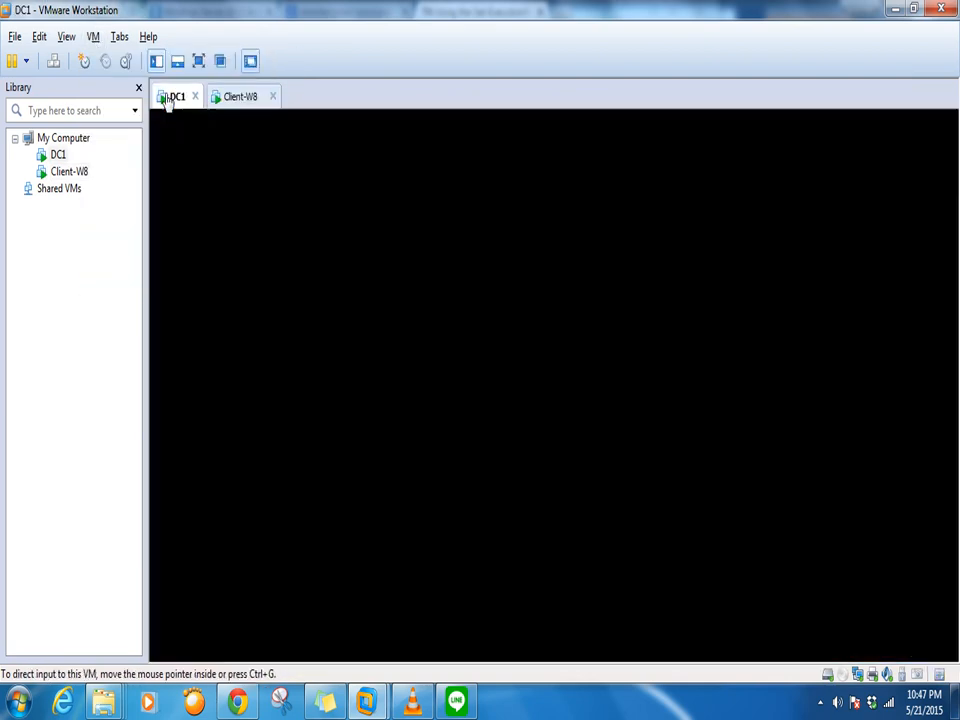
left_click(237, 97)
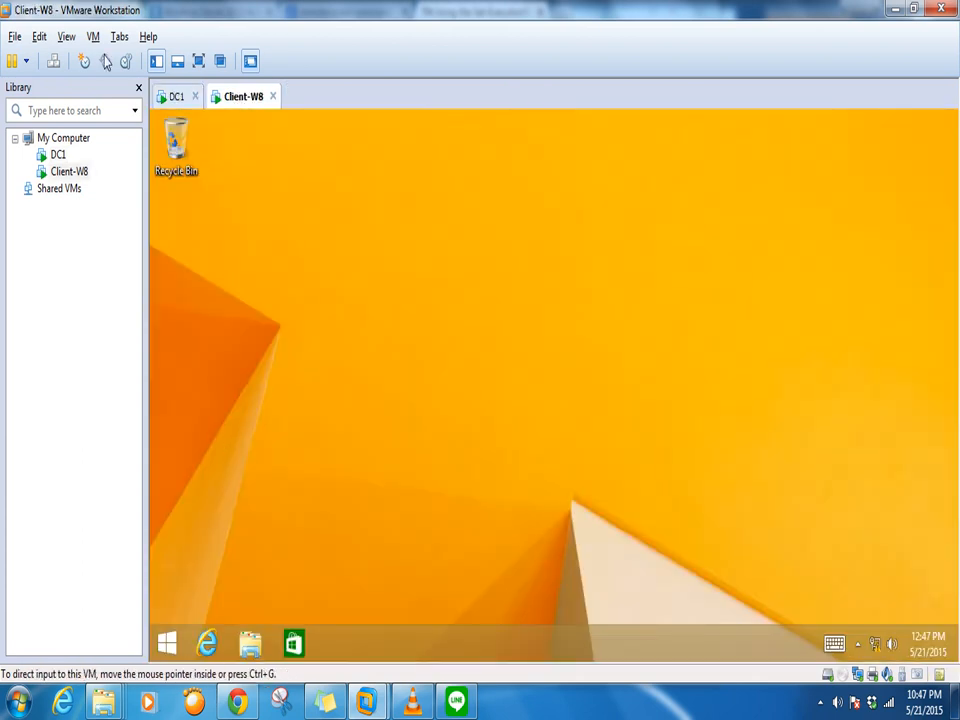
left_click(95, 40)
left_click(157, 131)
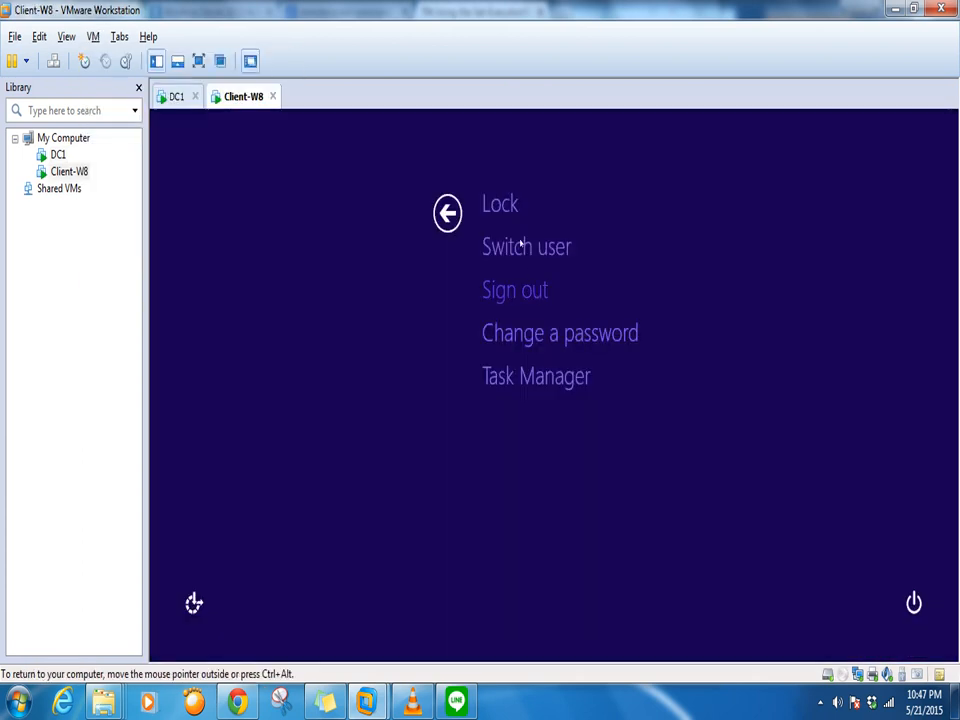
left_click(531, 293)
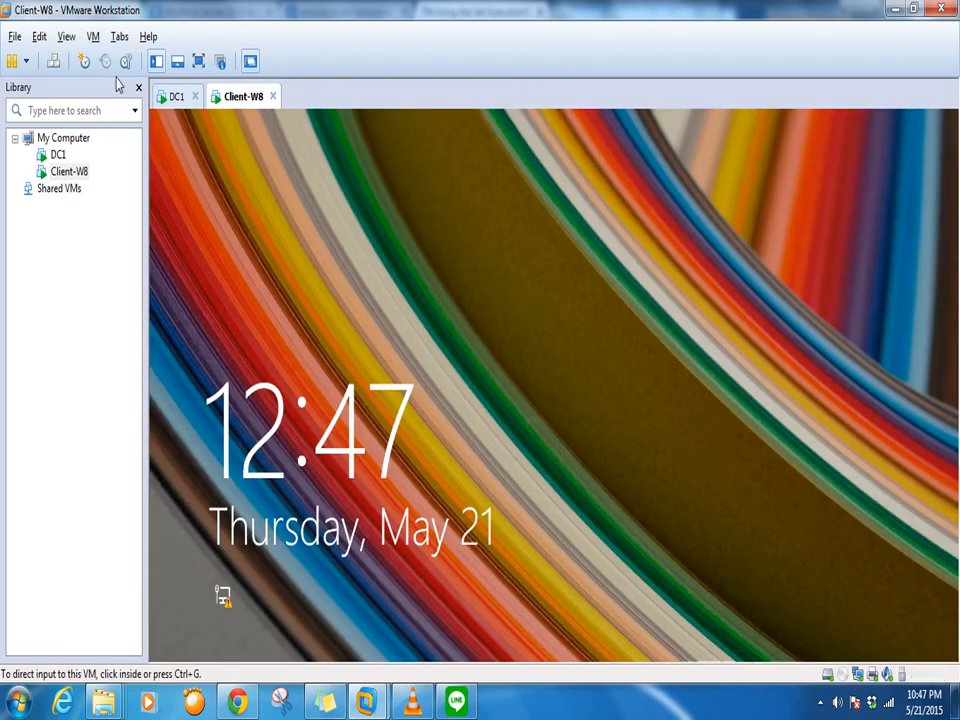
Try signing in as the imported user, see it rejected as disabled, then return to DC1
left_click(93, 36)
left_click(141, 130)
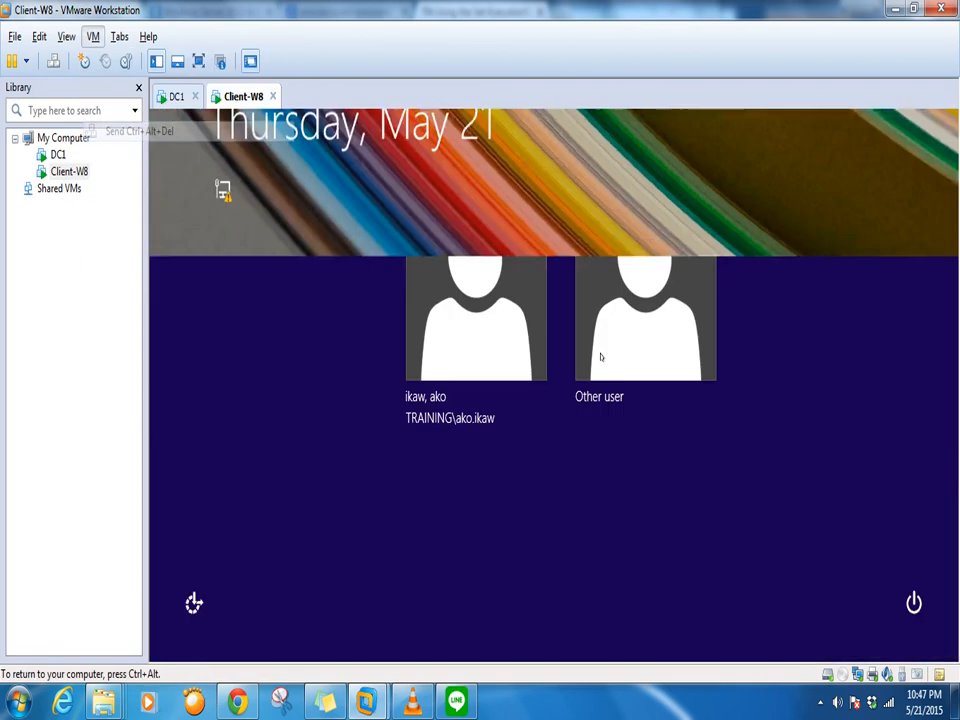
left_click(507, 328)
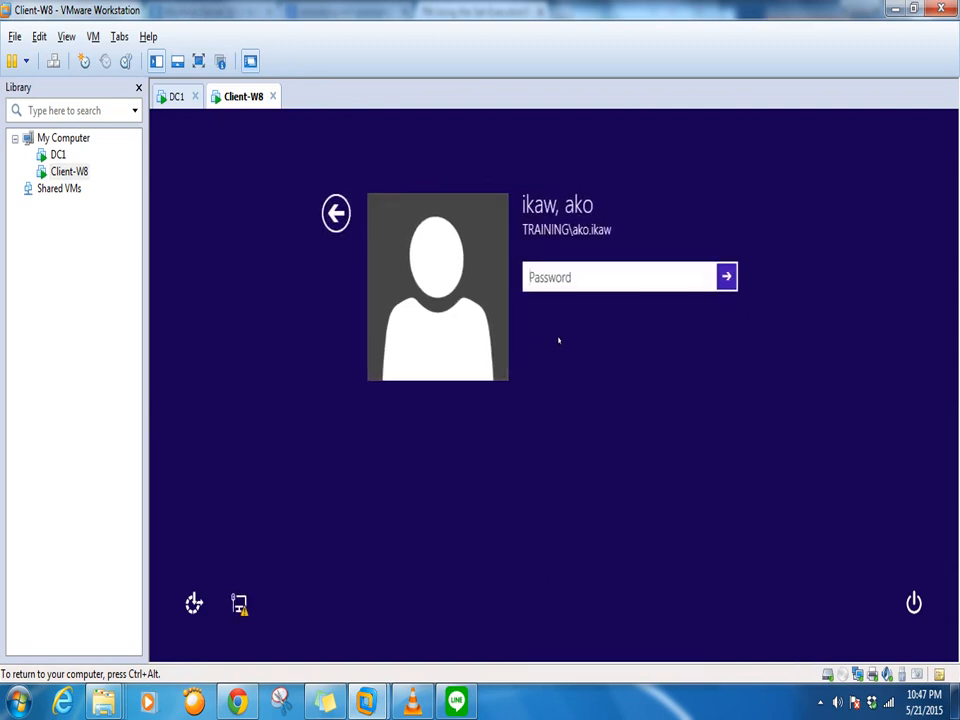
type("********")
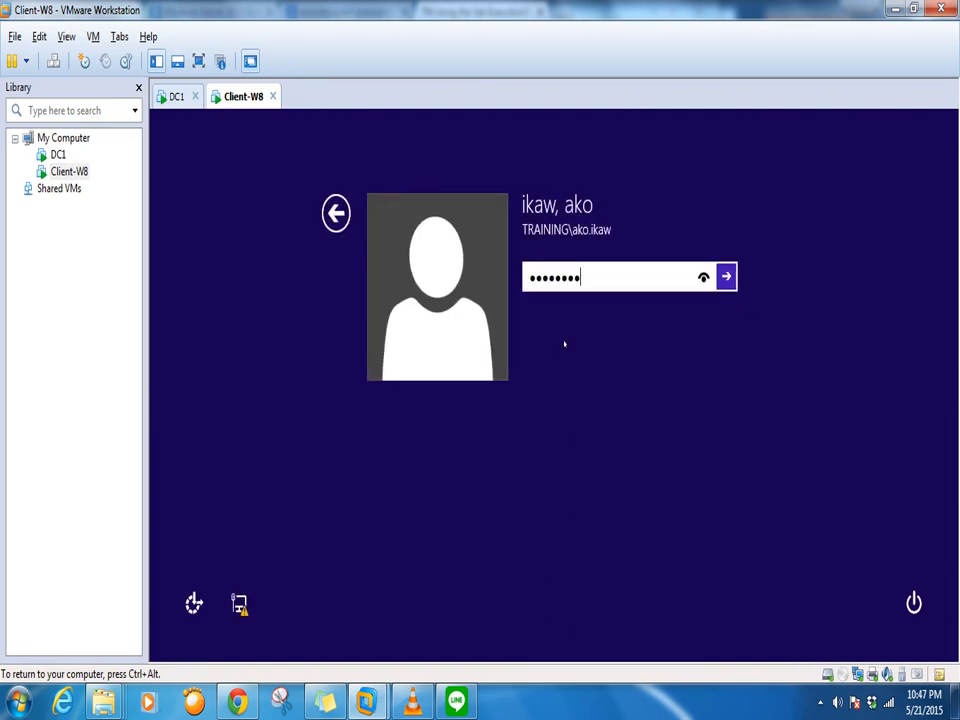
key("Return")
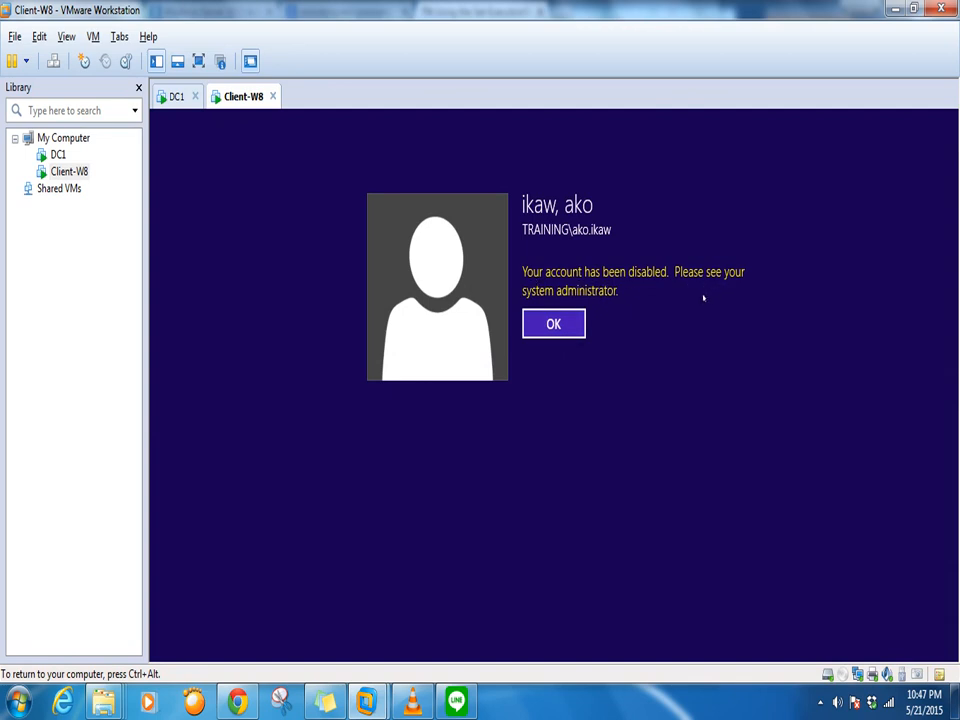
left_click(176, 97)
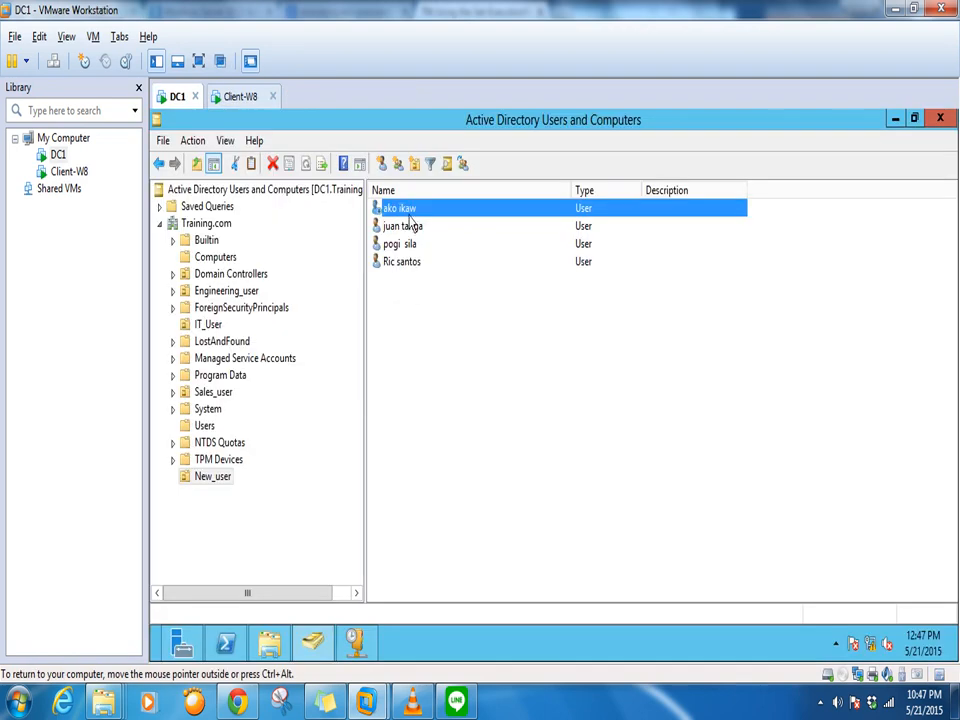
Re-enable the imported user's account and dismiss the confirmation
right_click(408, 217)
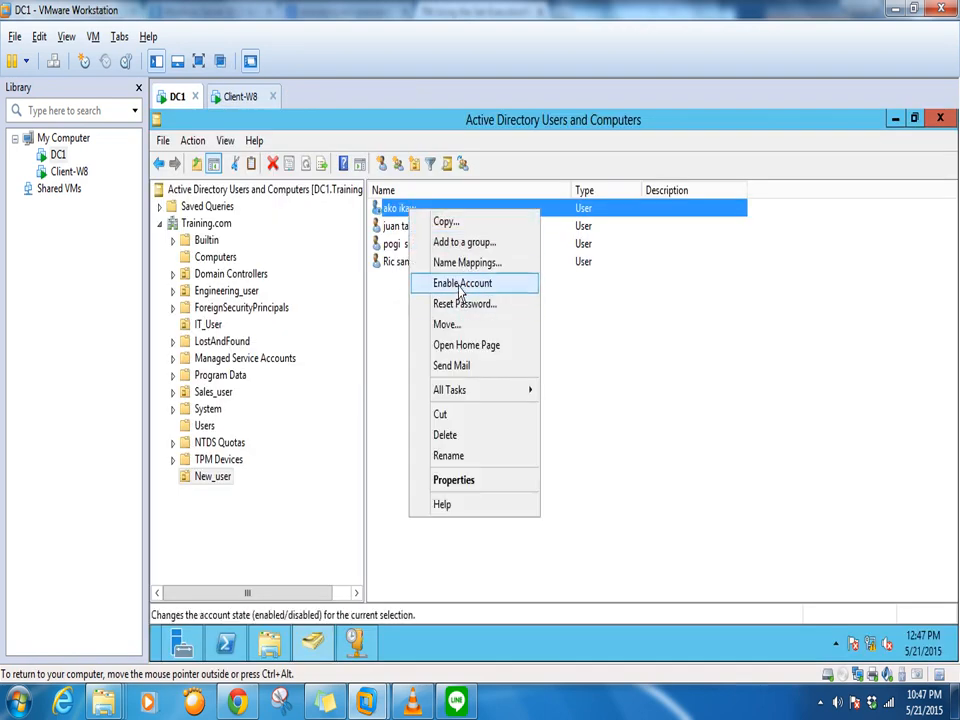
left_click(460, 284)
left_click(622, 445)
Sign the imported user in on Client-W8 with its password, then return to DC1 and open VLC
left_click(241, 96)
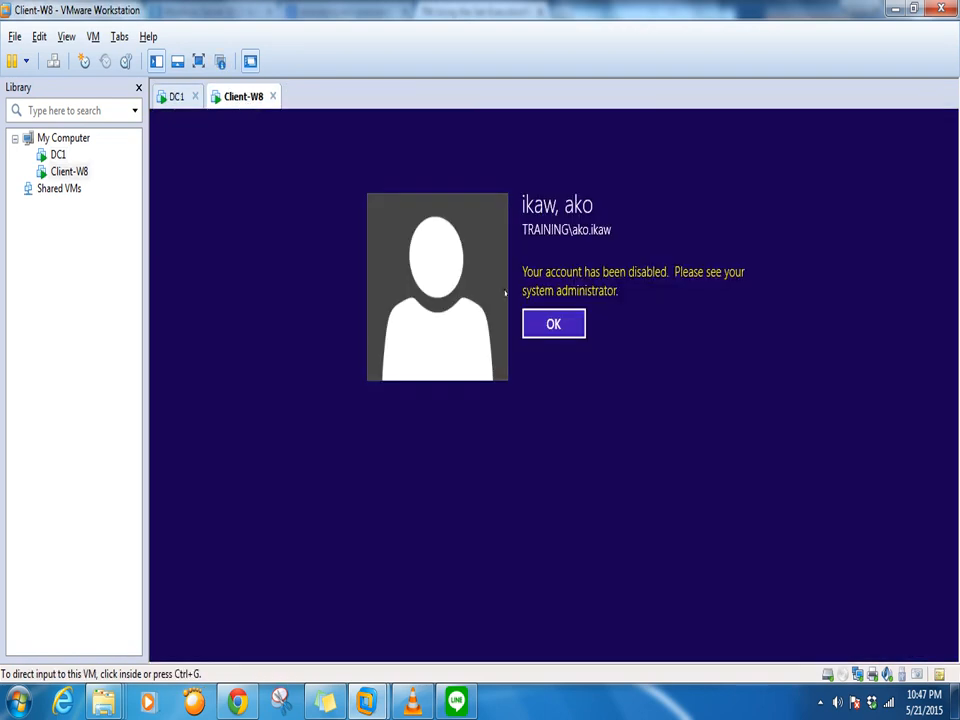
left_click(560, 325)
type("P@")
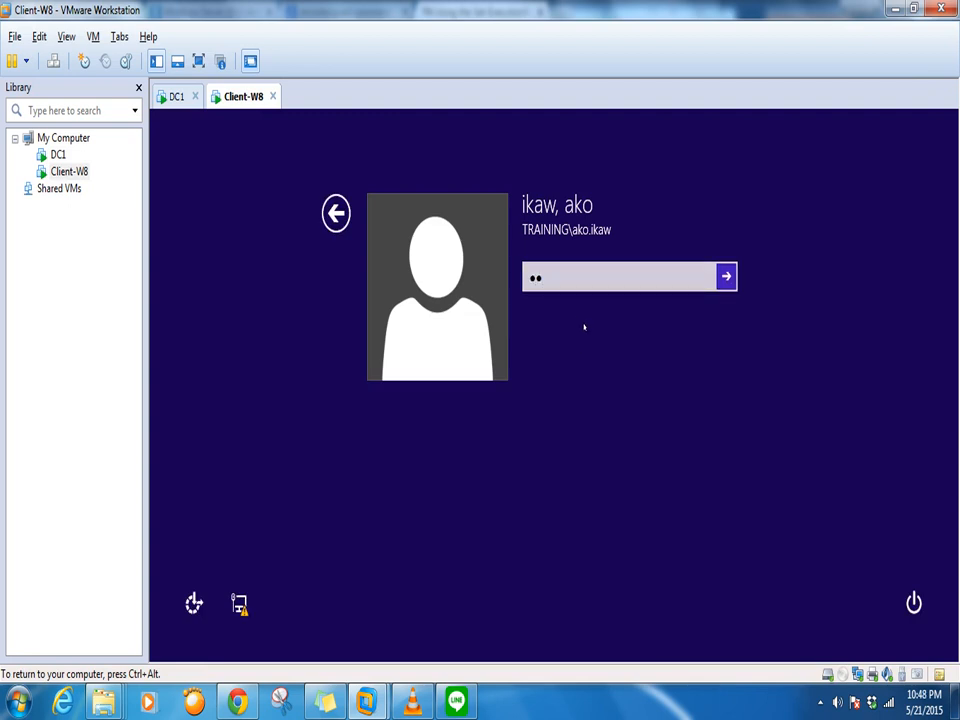
left_click(545, 277)
key("BackSpace")
key("BackSpace")
type("P•••••••")
key("Return")
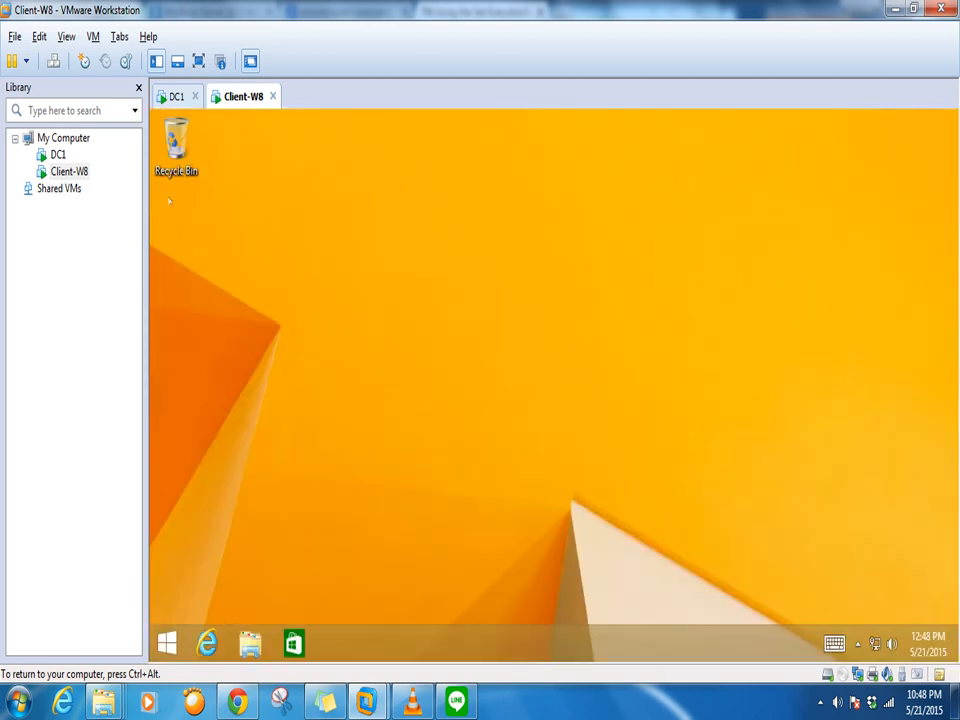
left_click(172, 96)
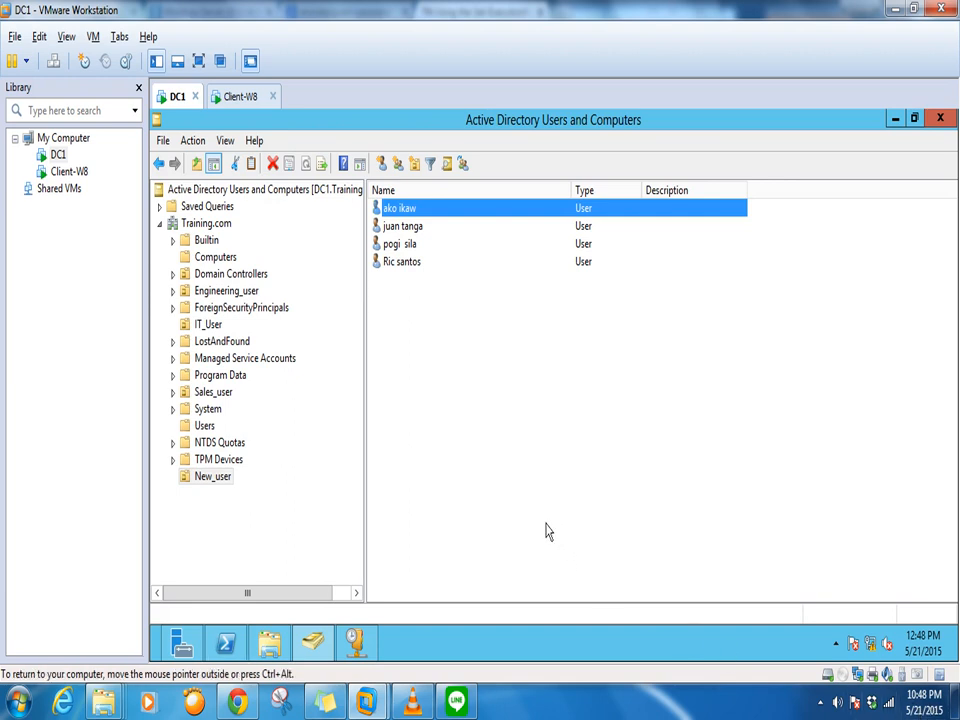
left_click(411, 702)
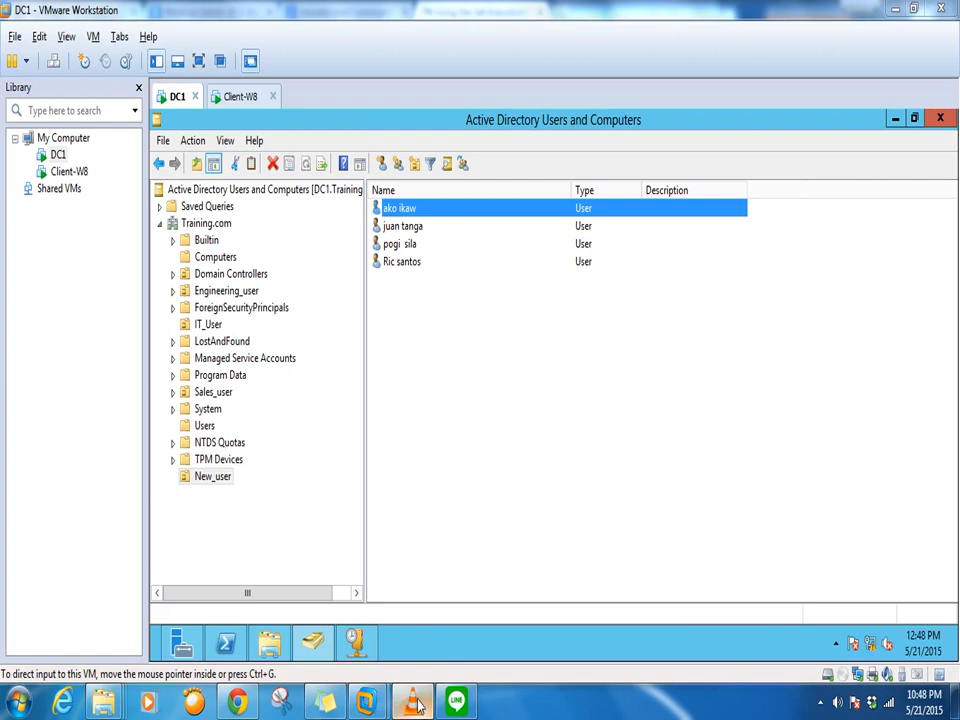